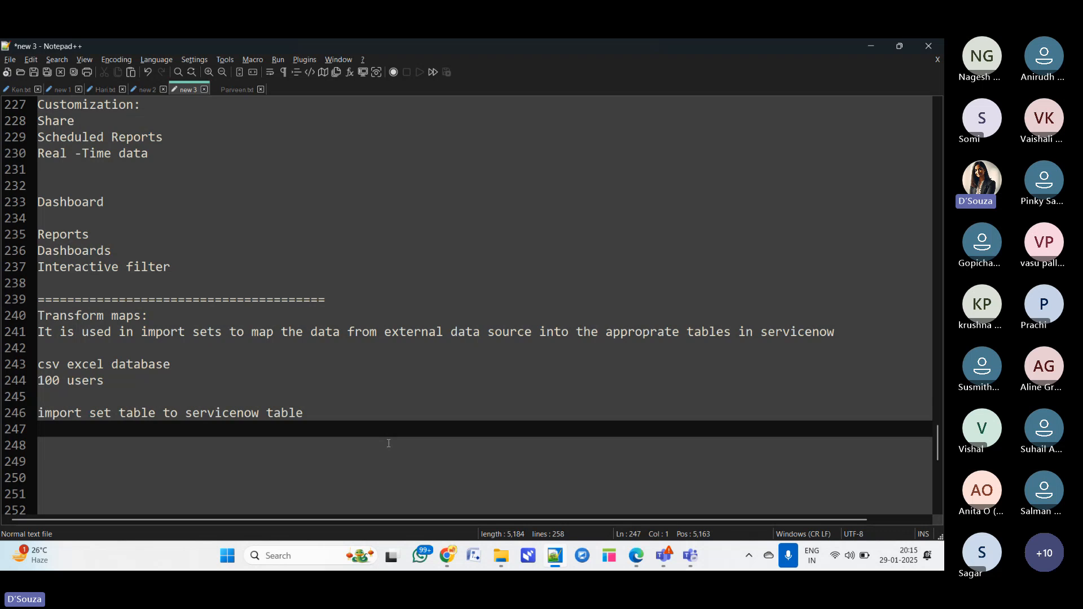
# - Add the note line "Load the data into import set table" below the import set line and start a new line
pyautogui.write('Load the date')
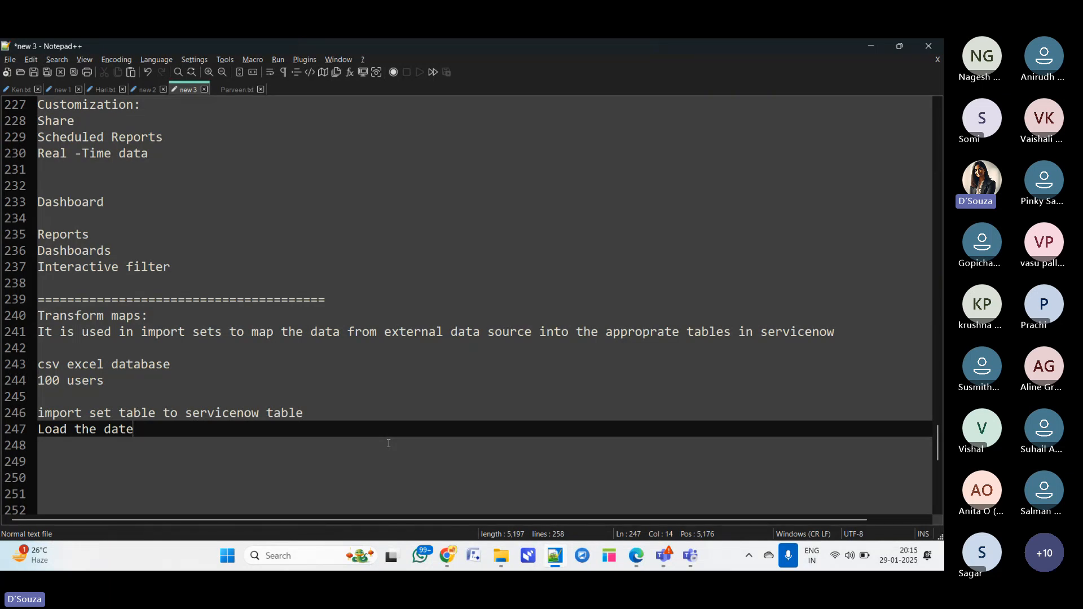
pyautogui.press('BackSpace')
pyautogui.write('a i')
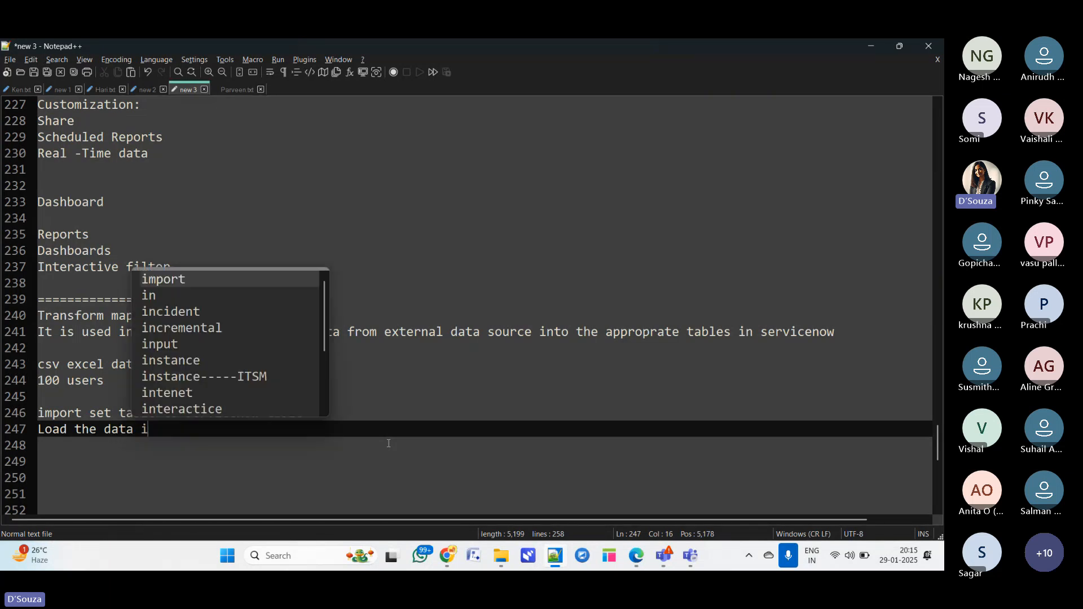
pyautogui.write('nto impo')
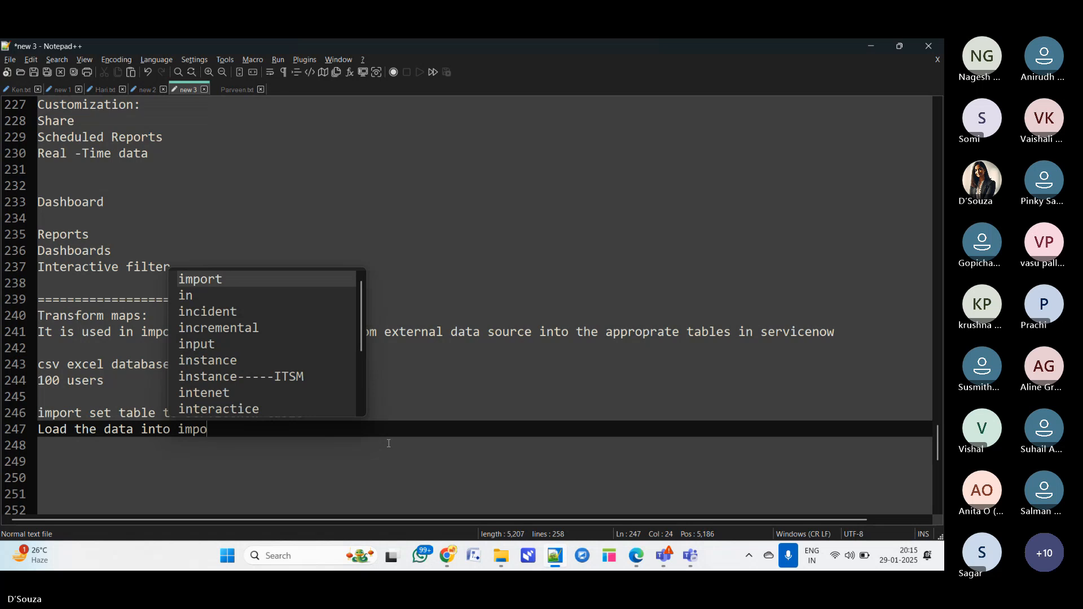
pyautogui.write('rt set tab;l')
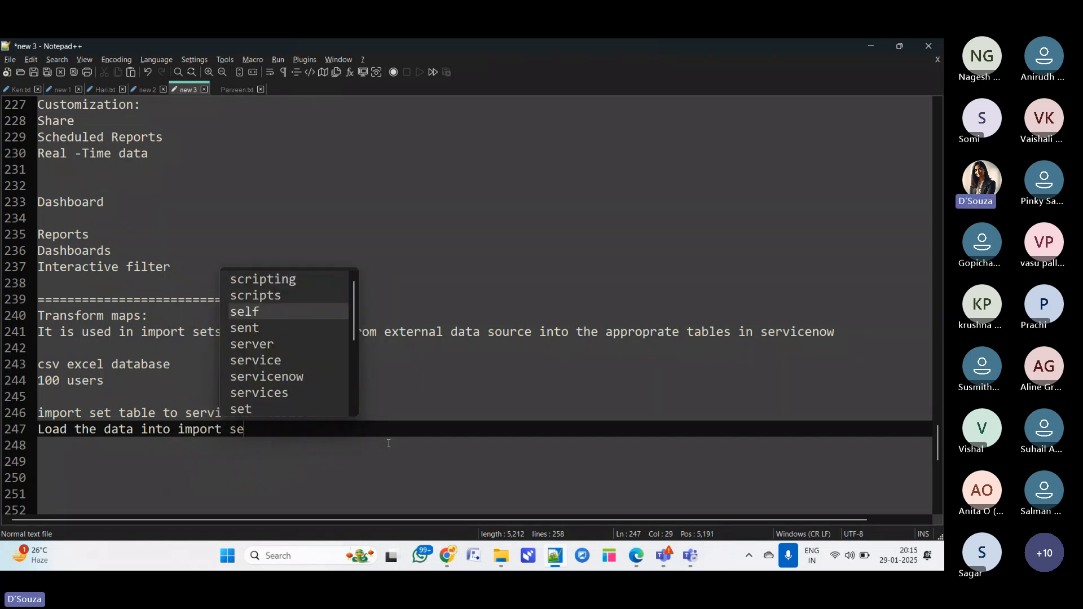
pyautogui.press('BackSpace')
pyautogui.press('BackSpace')
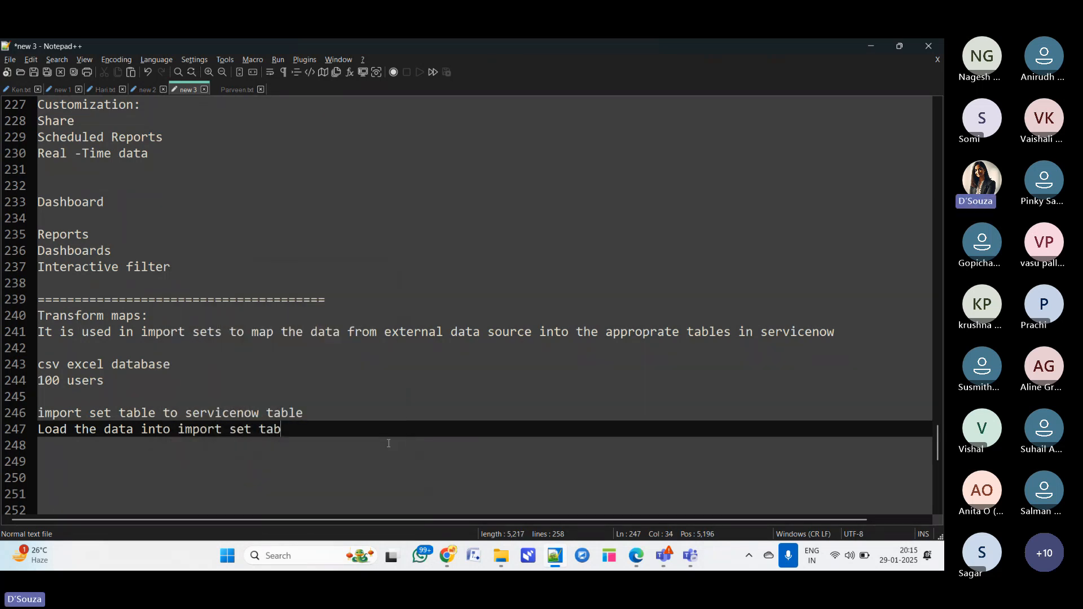
pyautogui.write('le')
pyautogui.press('Escape')
pyautogui.press('Return')
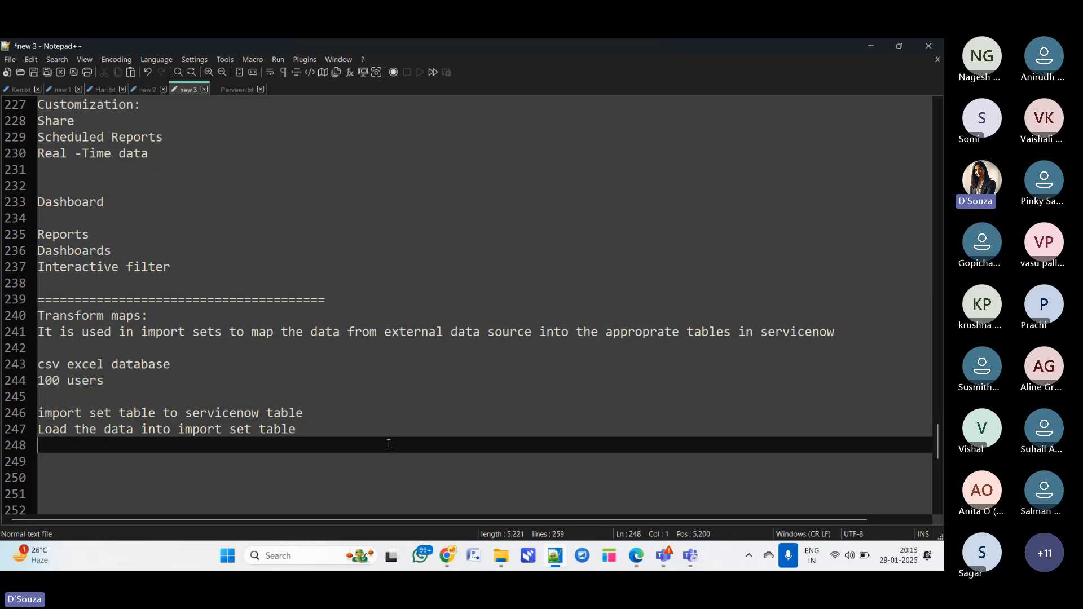
# - Add the lines "Field mapping" and "Scripting support" to the transform map notes
pyautogui.write('Field mapping')
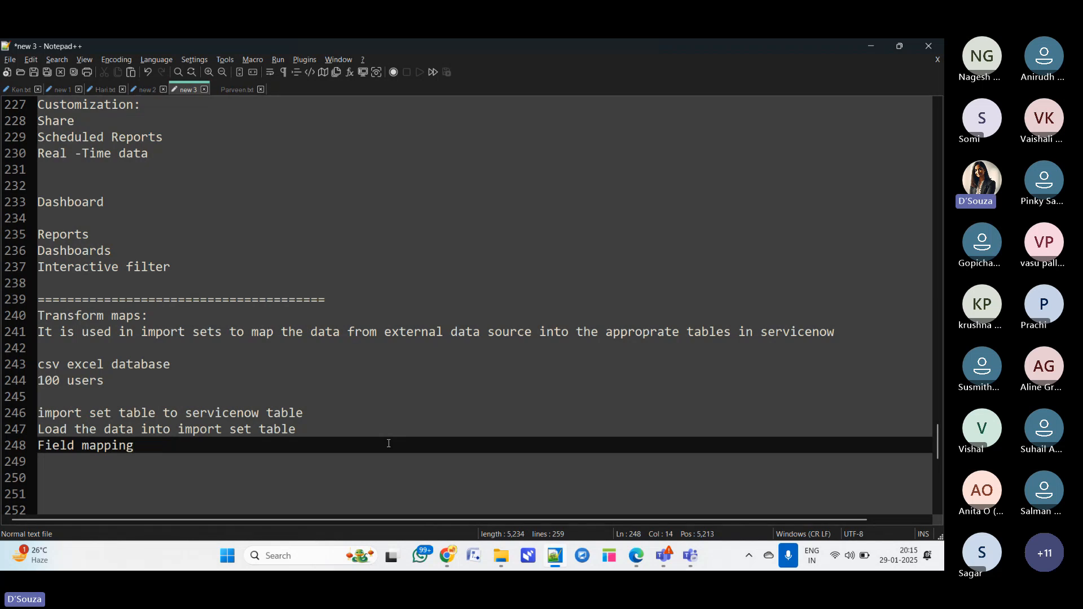
pyautogui.press('Return')
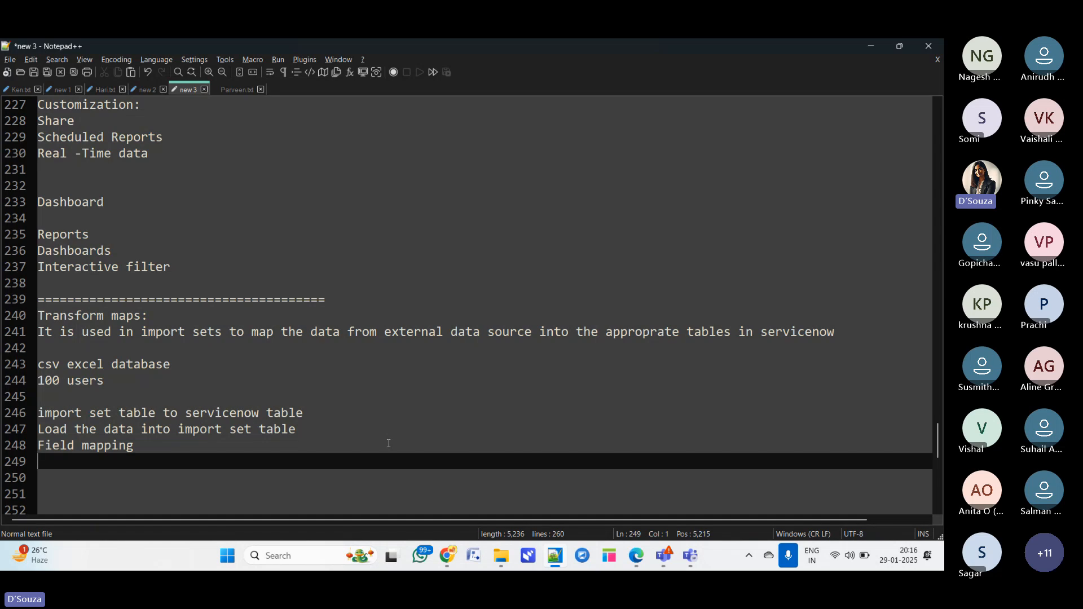
pyautogui.write('Scrip')
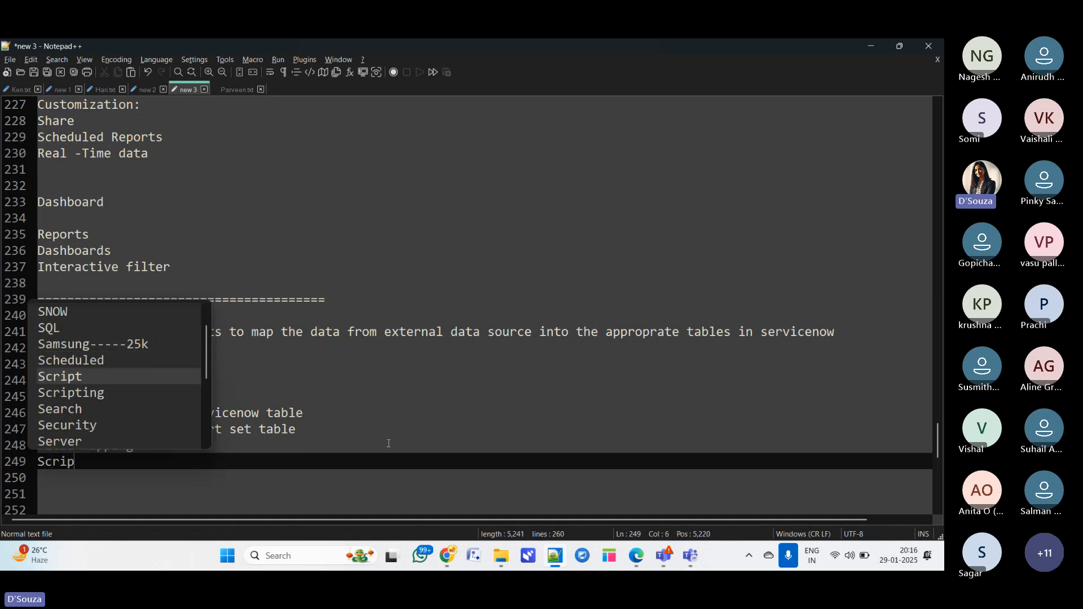
pyautogui.write('ting su')
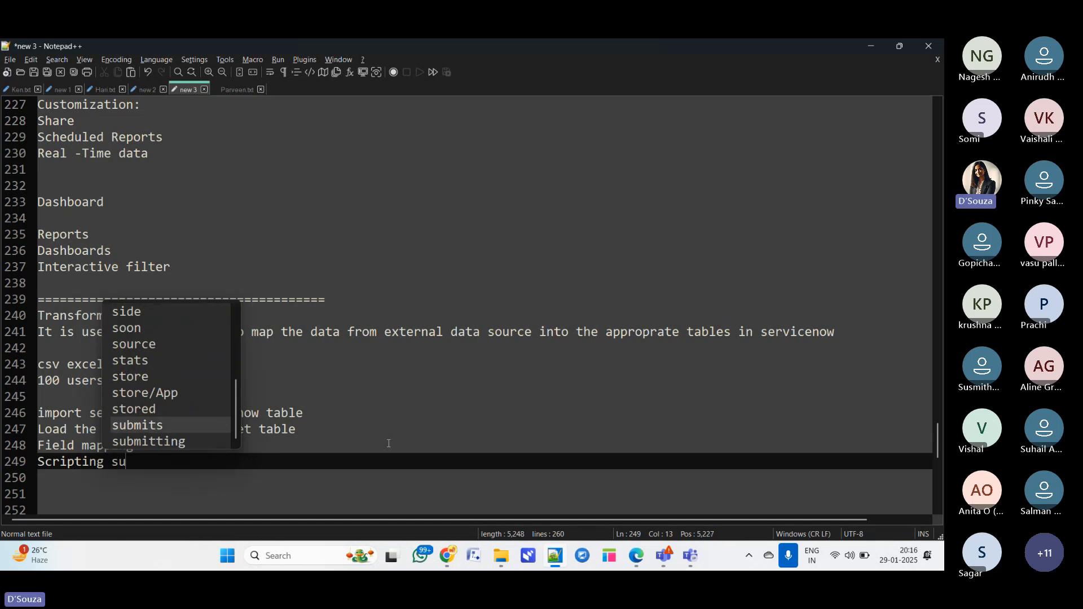
pyautogui.write('pport')
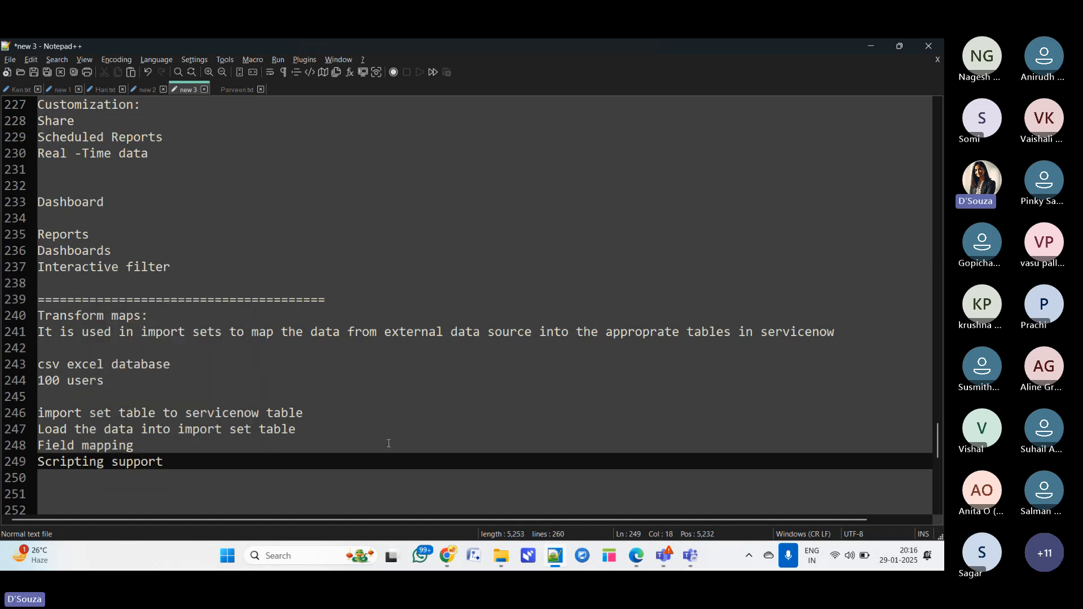
pyautogui.press('Return')
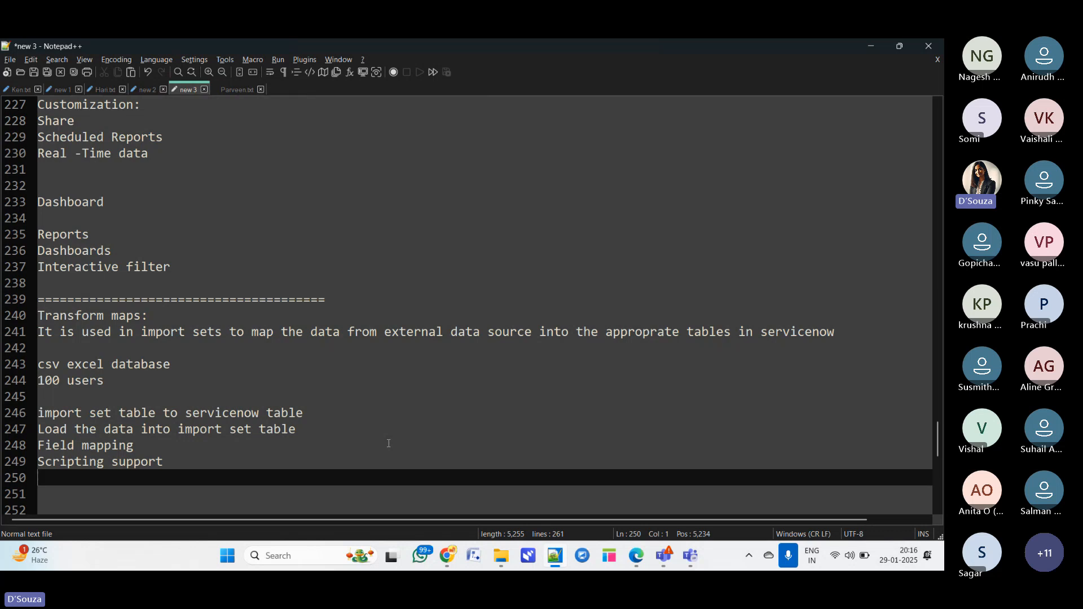
# - Add the line "Data Manipulation" to the notes
pyautogui.write('Data Ma')
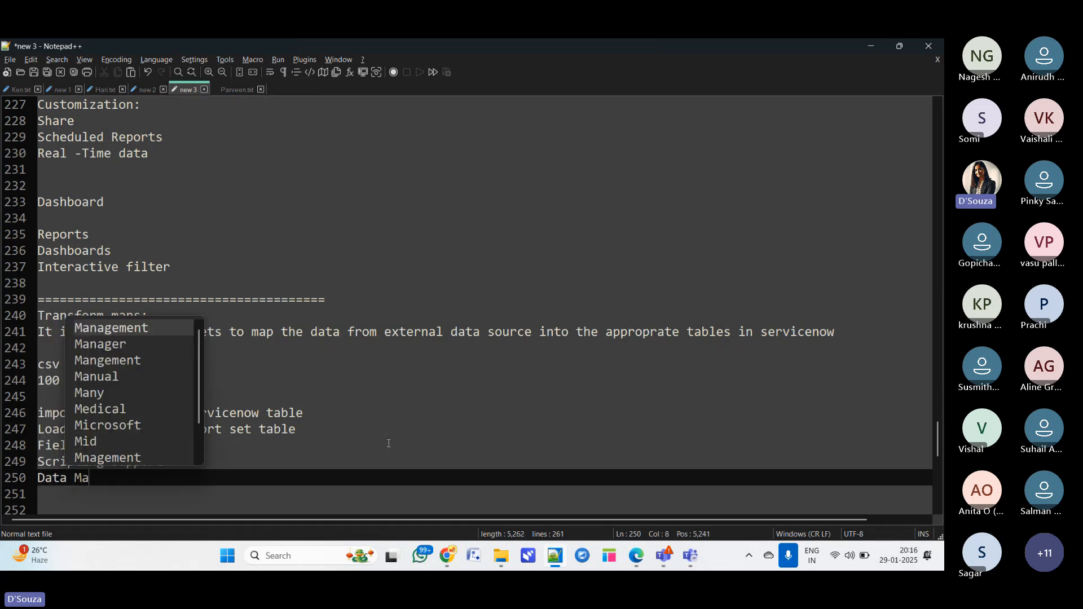
pyautogui.write('nip')
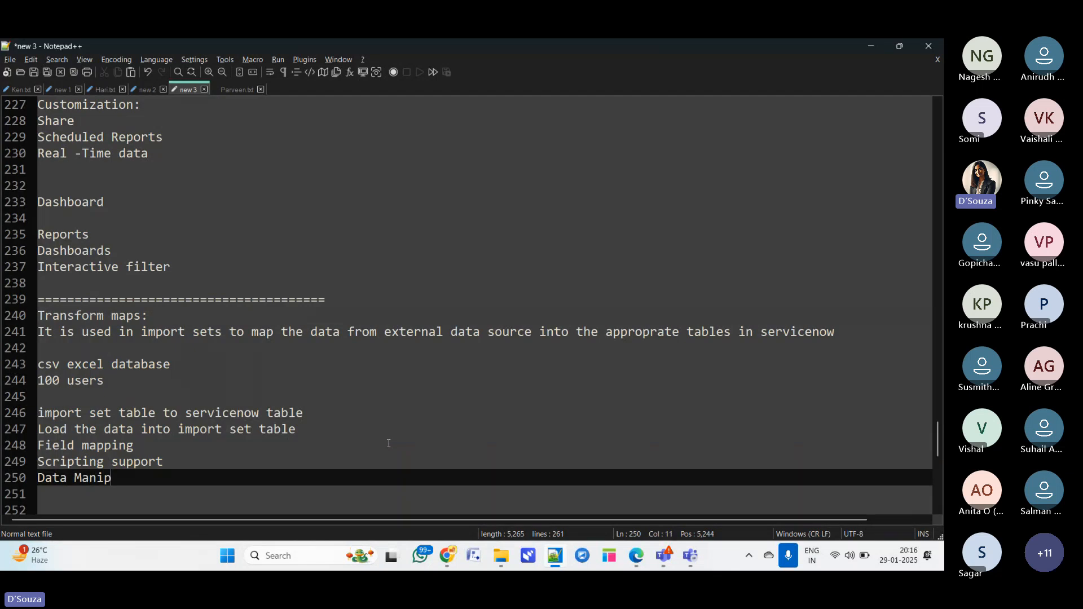
pyautogui.write('ulation')
pyautogui.press('Return')
# - Add the line "Auto Mapping/Manual Mapping/Manual", then start a "Coelasce:" heading on a following line
pyautogui.write('Auto')
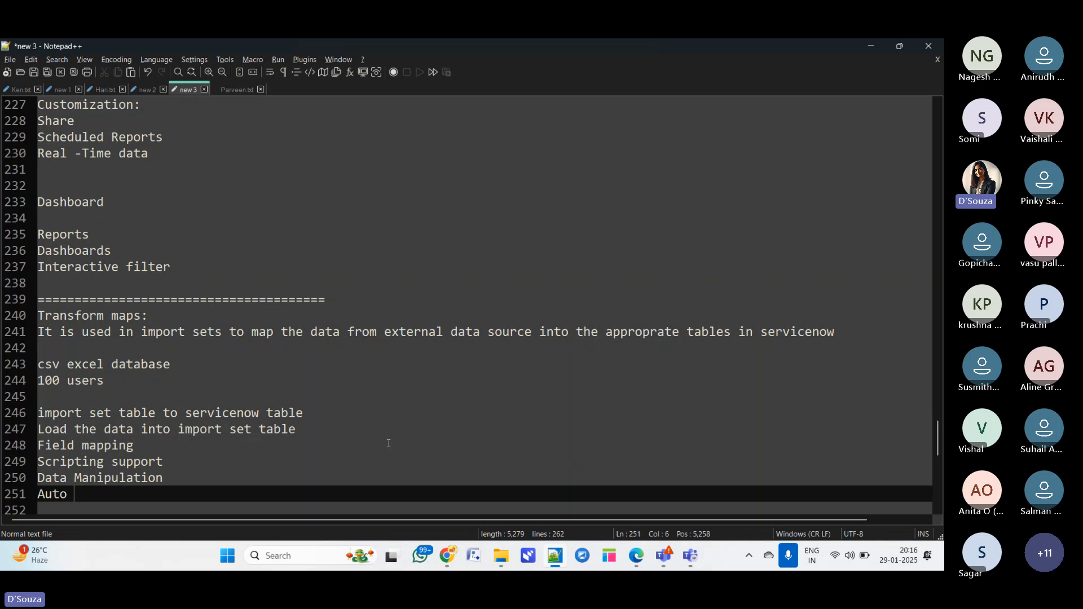
pyautogui.write(' Mappin')
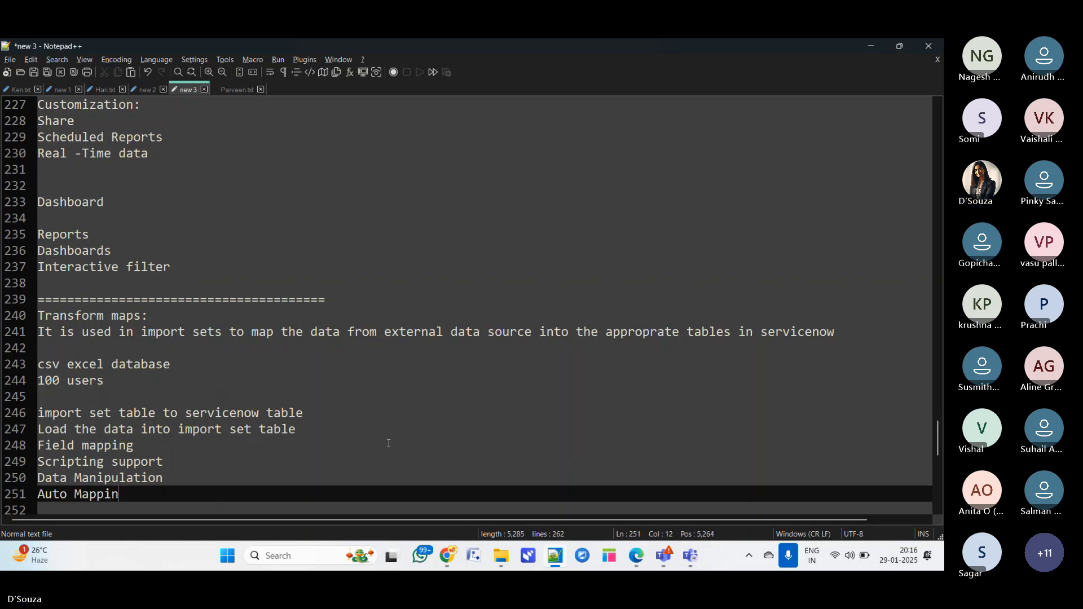
pyautogui.write('g/Manual Map')
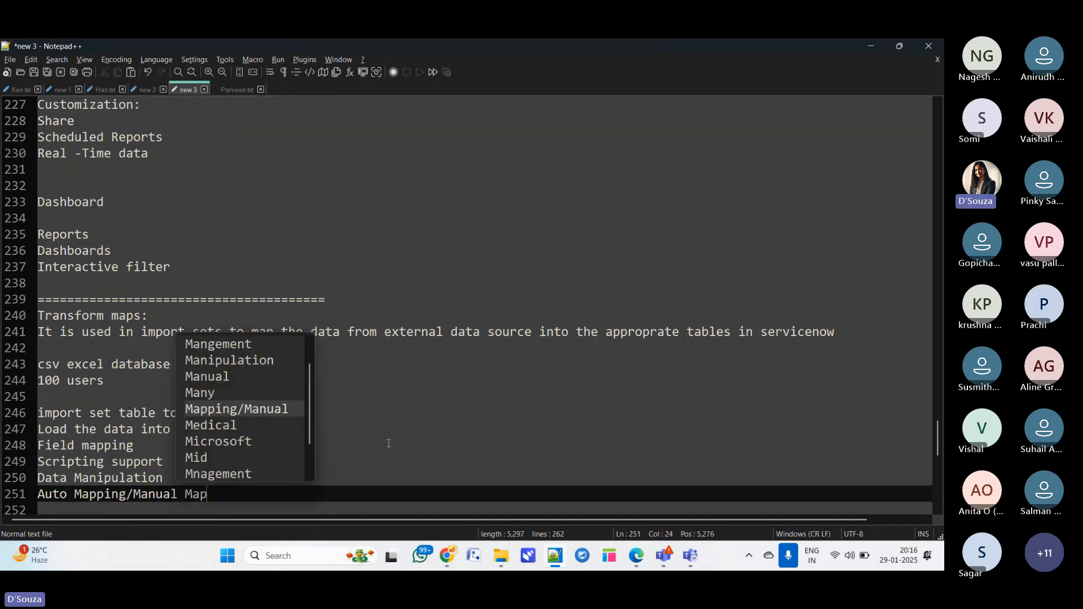
pyautogui.write('ping')
pyautogui.press('Return')
pyautogui.press('Return')
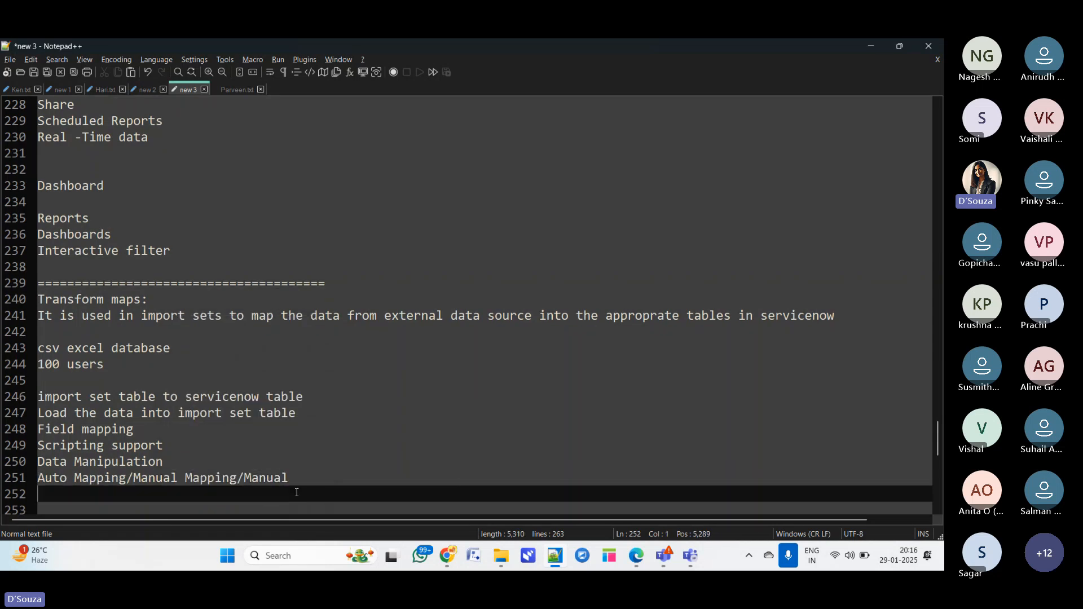
pyautogui.write('Coel')
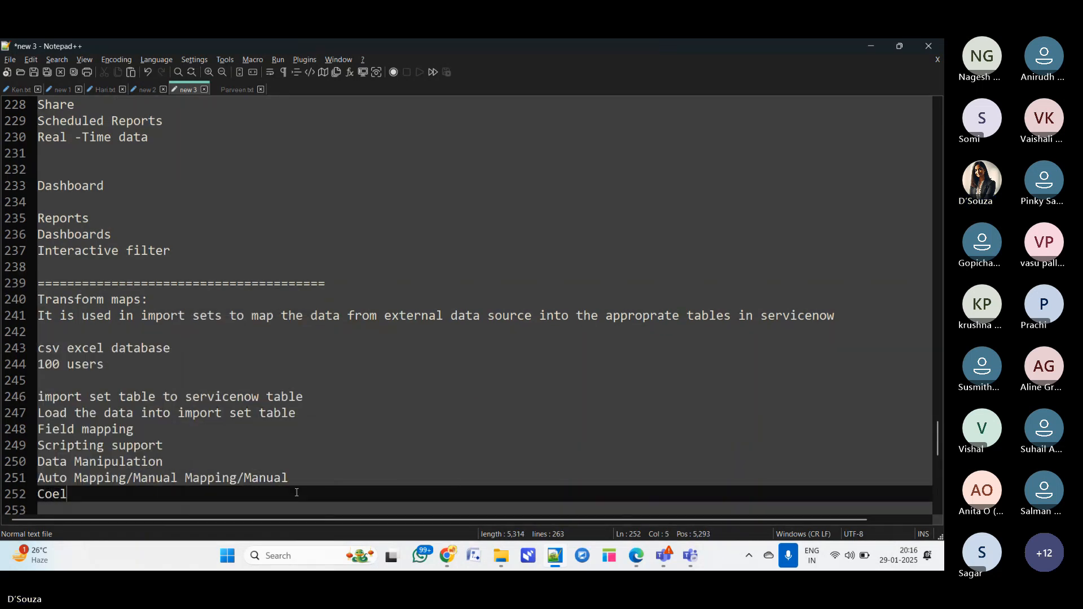
pyautogui.write('asce:')
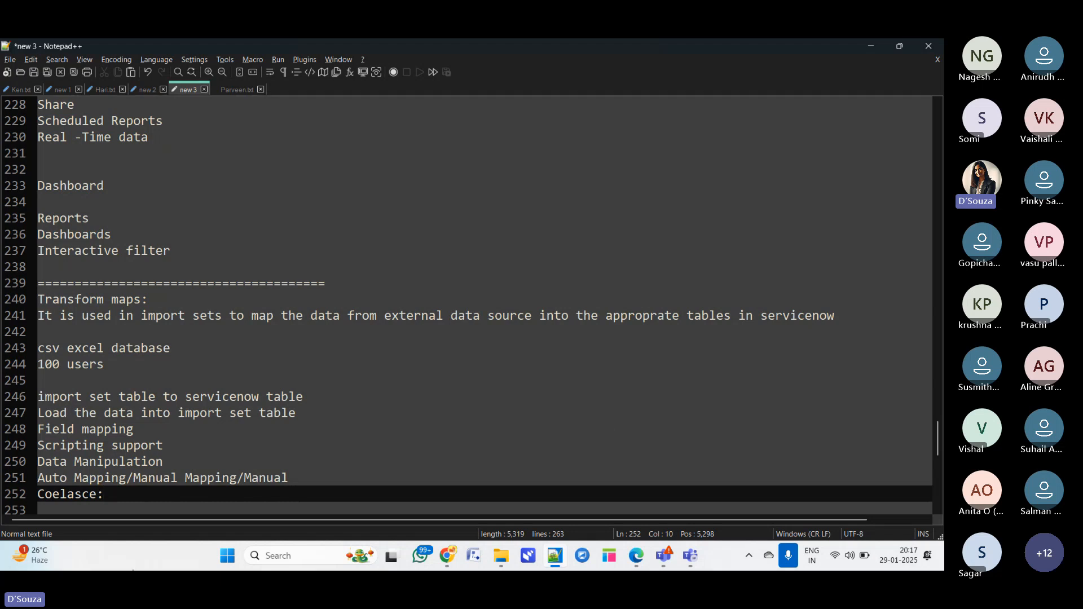
# - Launch Excel from the Start menu and open a blank workbook with cell A1 selected
pyautogui.click(227, 557)
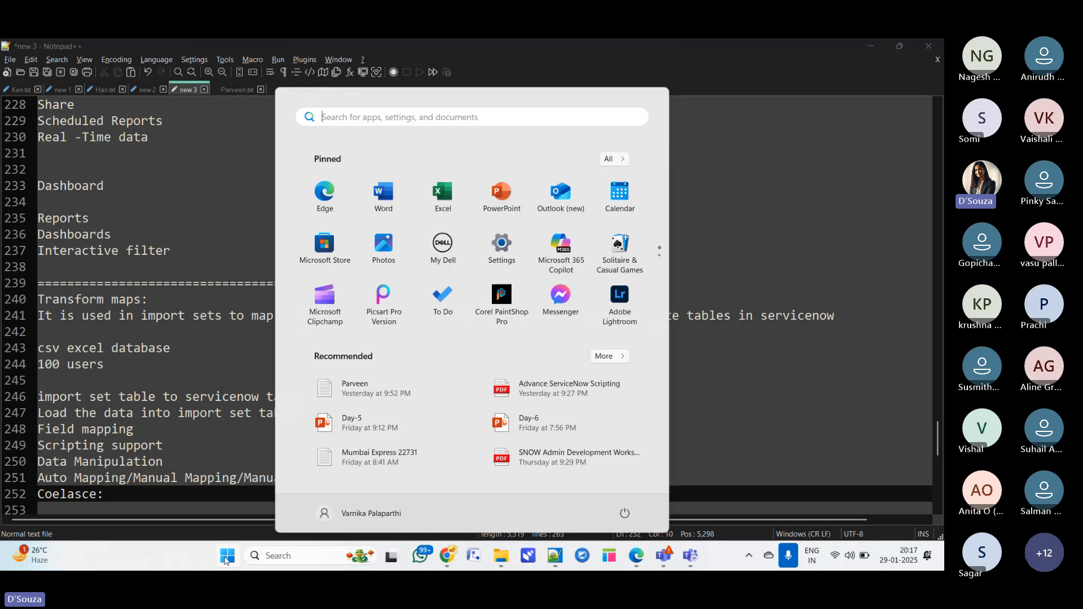
pyautogui.write('excel')
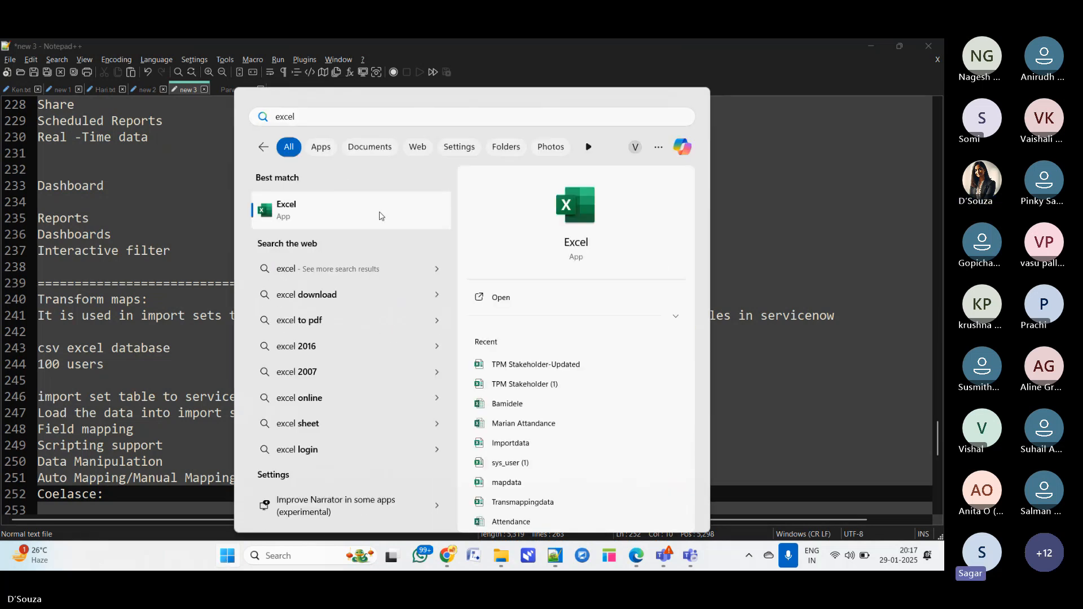
pyautogui.click(501, 298)
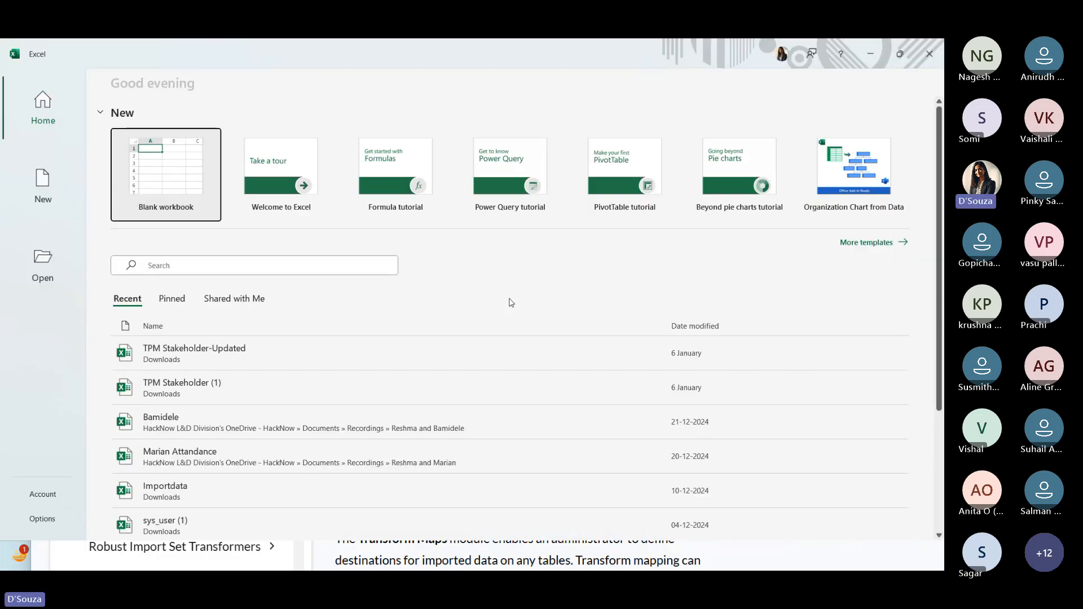
pyautogui.click(150, 178)
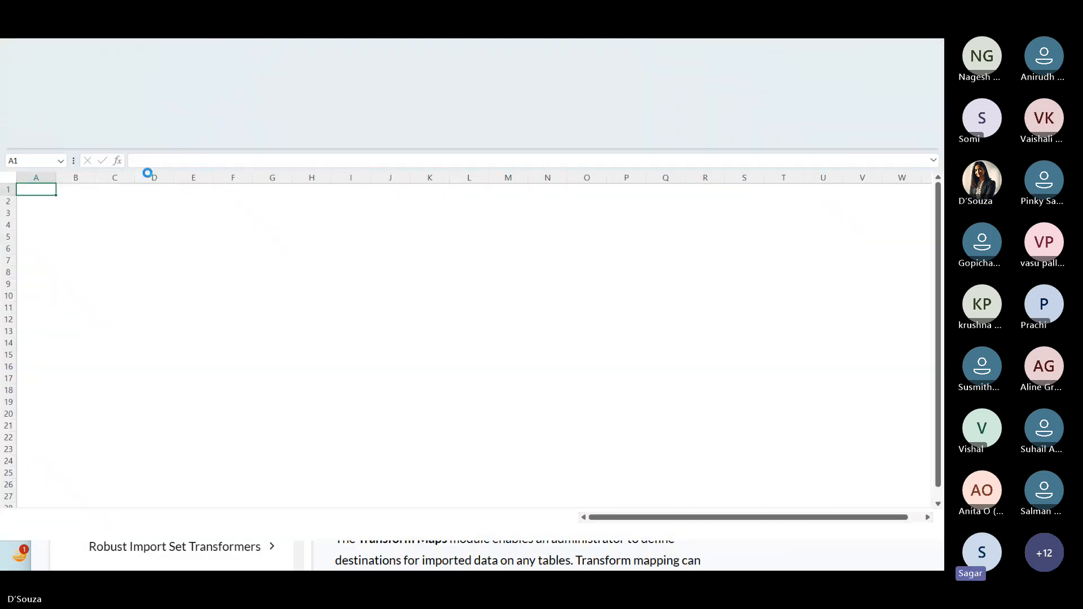
pyautogui.click(152, 178)
pyautogui.click(469, 284)
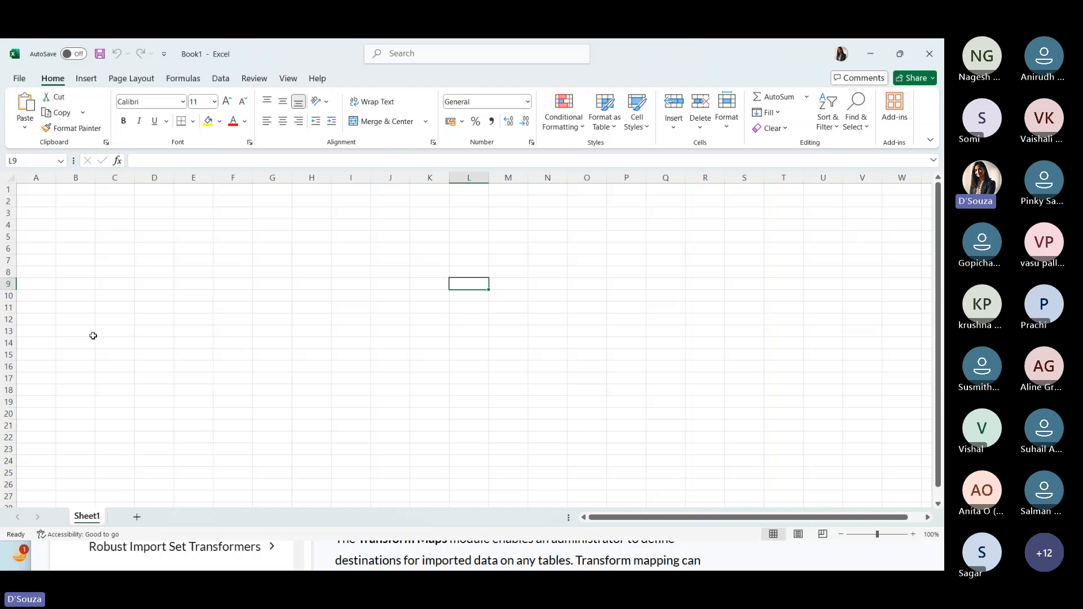
pyautogui.click(38, 191)
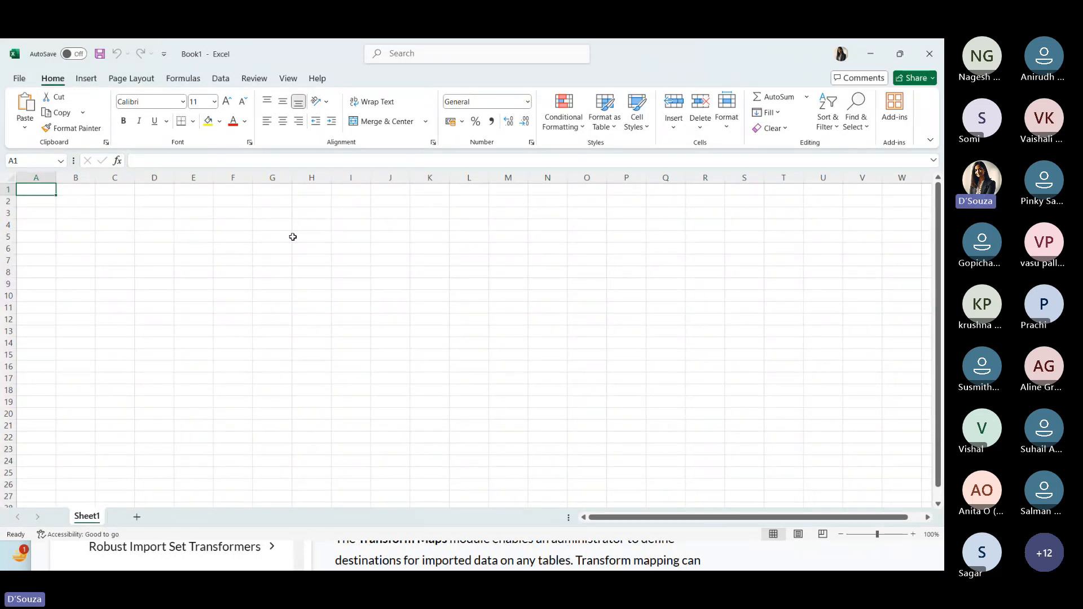
# - Enter the column headers Userid in A1 and Fname in B1
pyautogui.hotkey('alt', 'Tab')
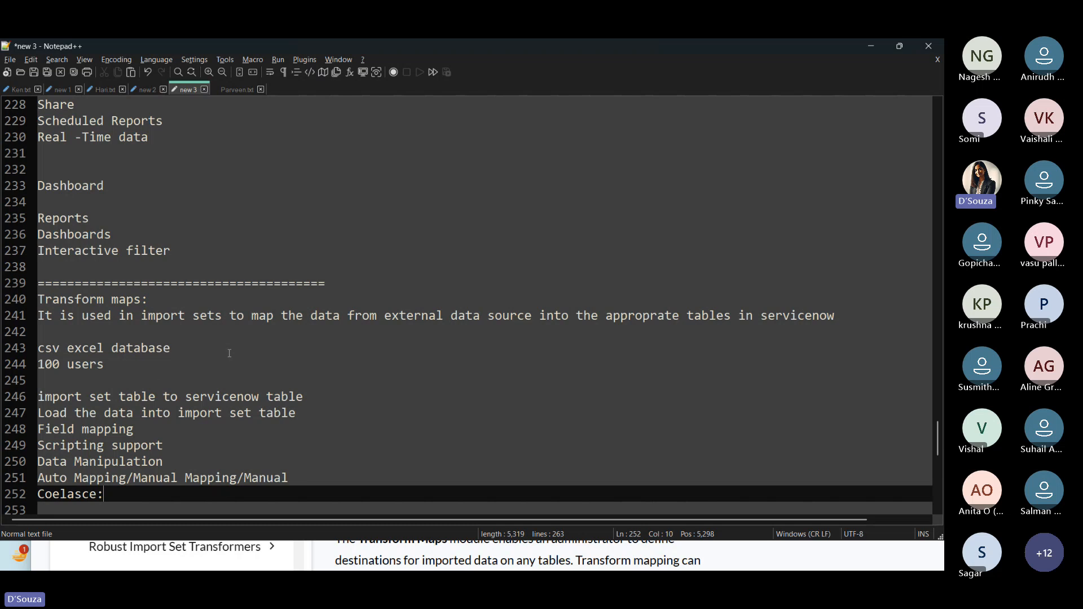
pyautogui.hotkey('alt', 'Tab')
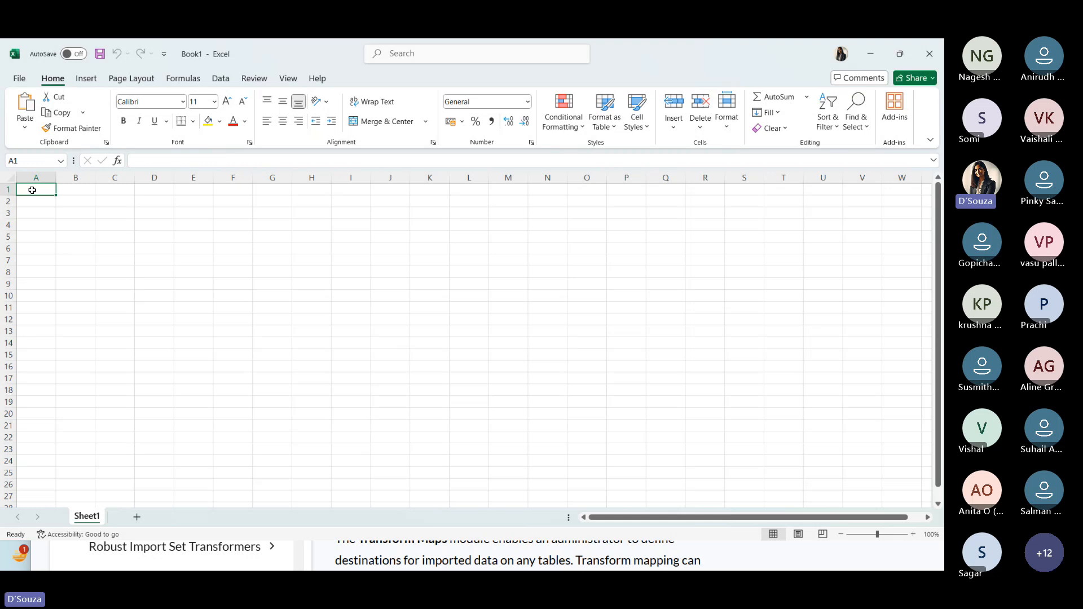
pyautogui.write('Useri')
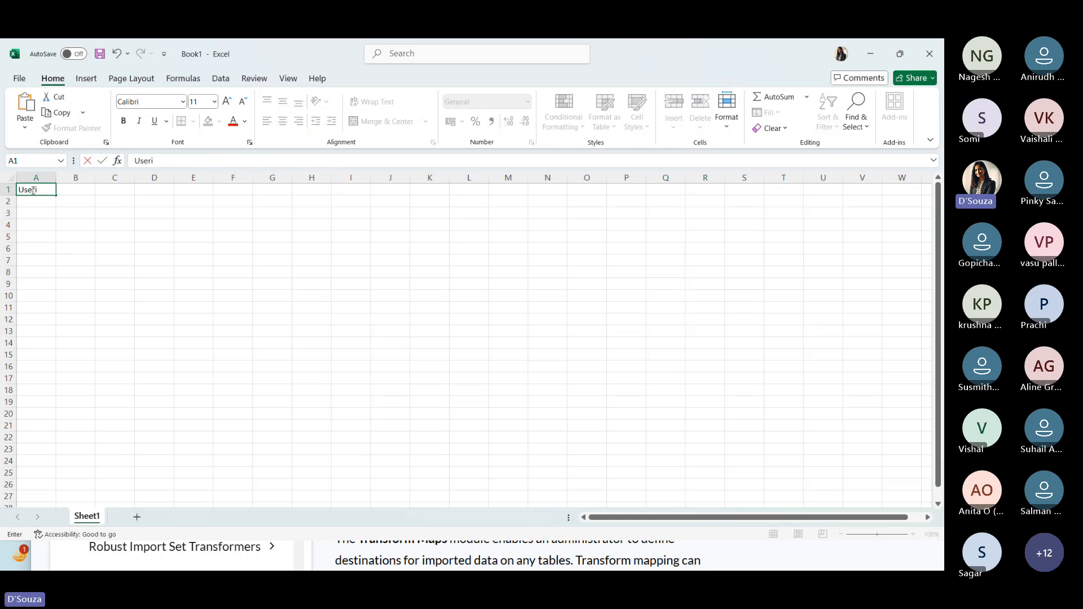
pyautogui.write('d')
pyautogui.click(77, 192)
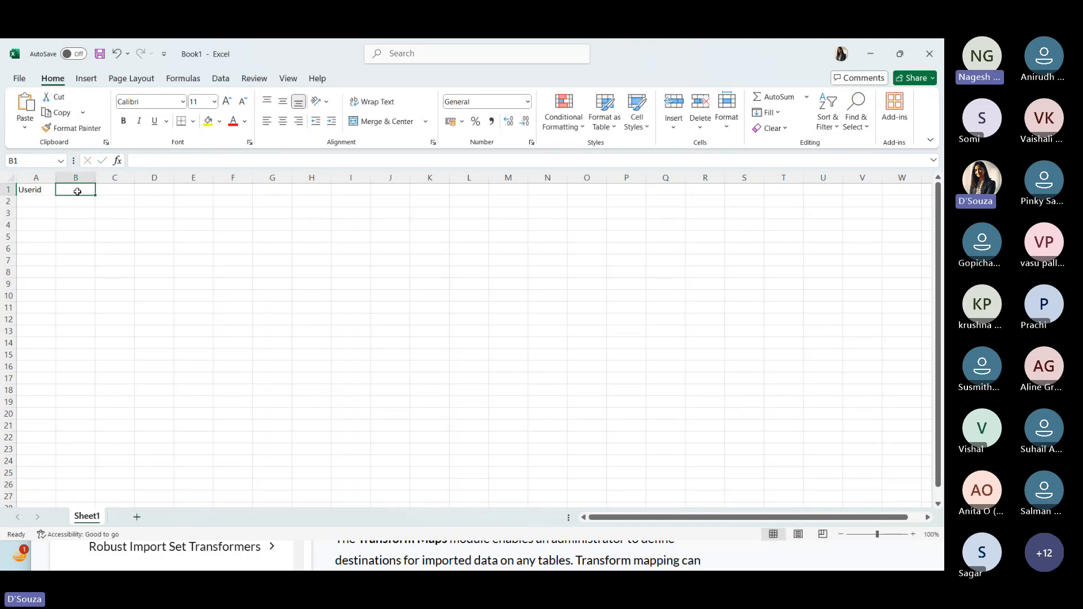
pyautogui.write('Fname')
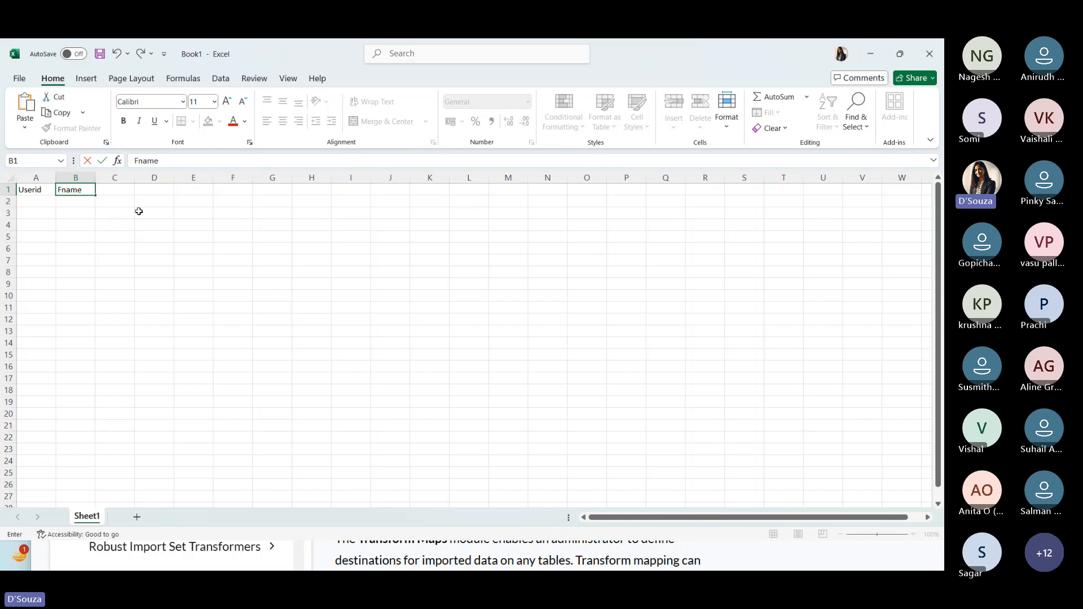
# - Enter the column headers Lname in C1 and Employee number in D1, and widen column D to fit
pyautogui.click(117, 190)
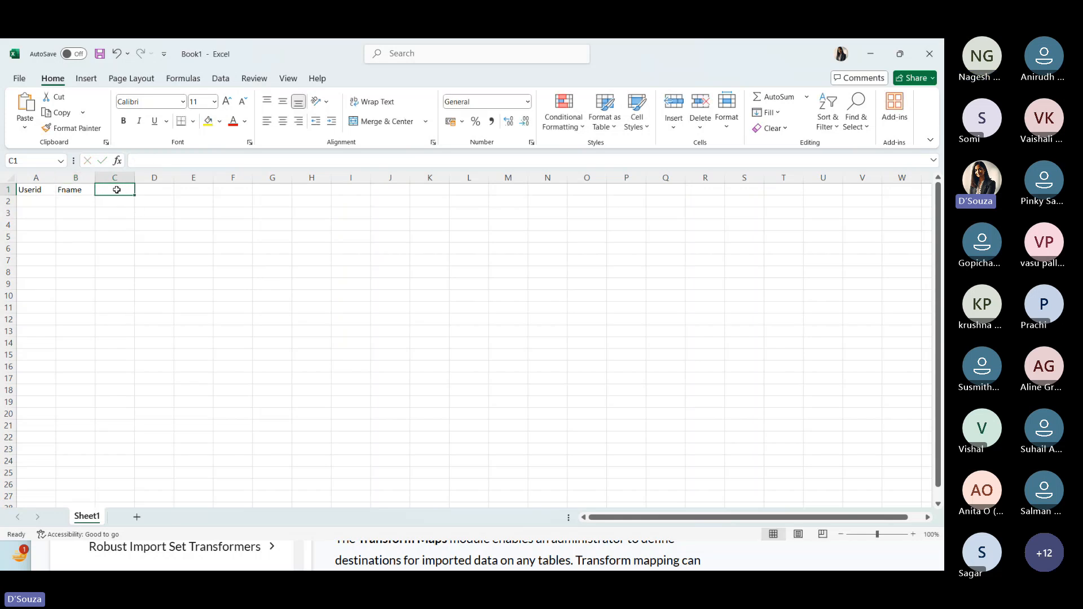
pyautogui.write('Lanme')
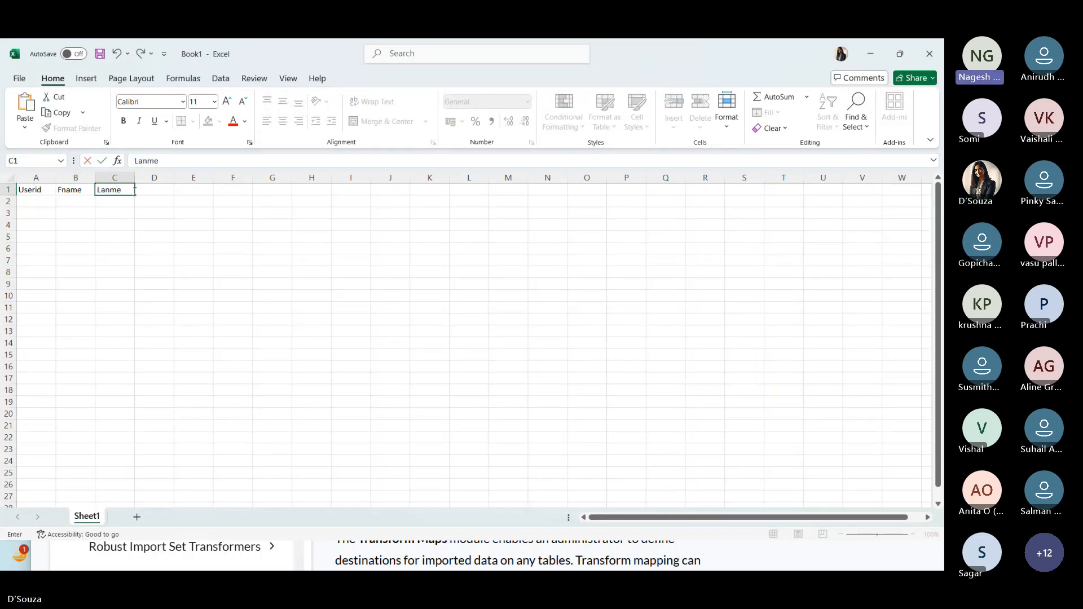
pyautogui.press('BackSpace')
pyautogui.press('BackSpace')
pyautogui.press('BackSpace')
pyautogui.press('BackSpace')
pyautogui.write('name')
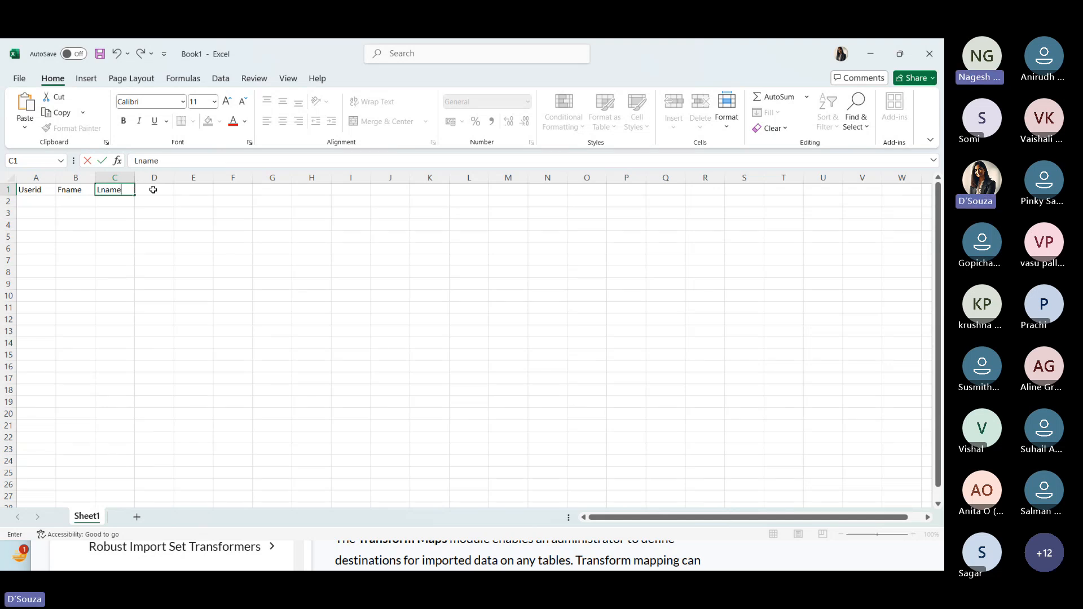
pyautogui.click(152, 189)
pyautogui.write('Em')
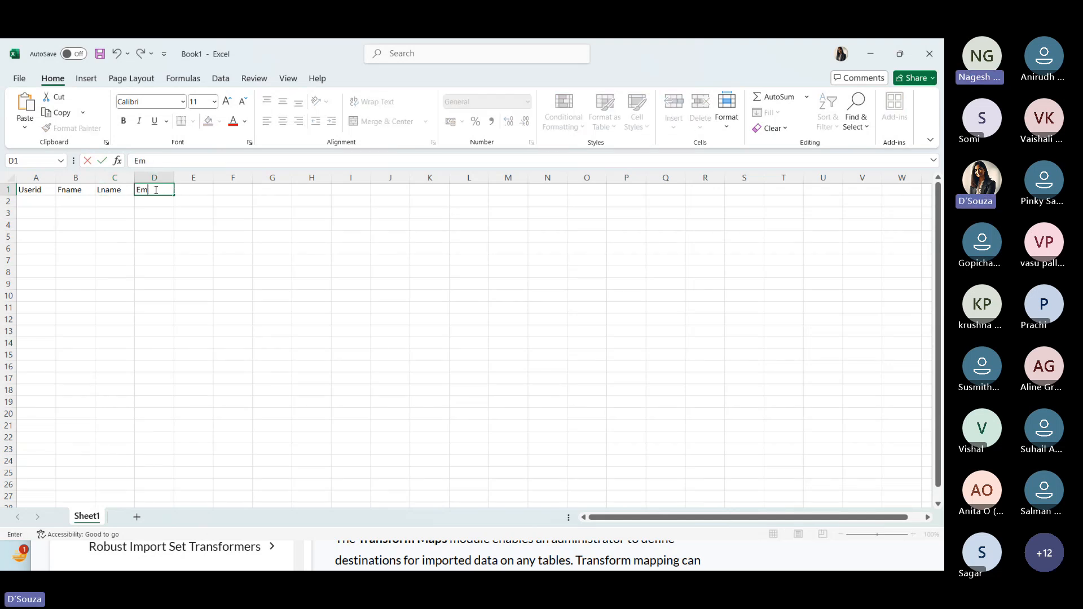
pyautogui.write('ployee number')
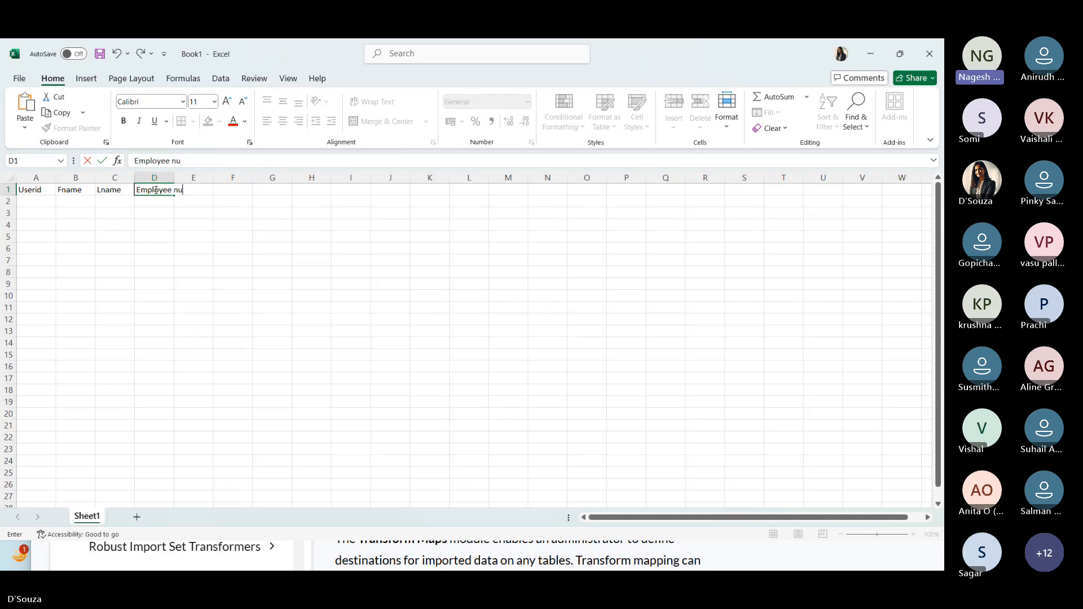
pyautogui.click(226, 236)
pyautogui.moveTo(174, 175); pyautogui.dragTo(210, 174)
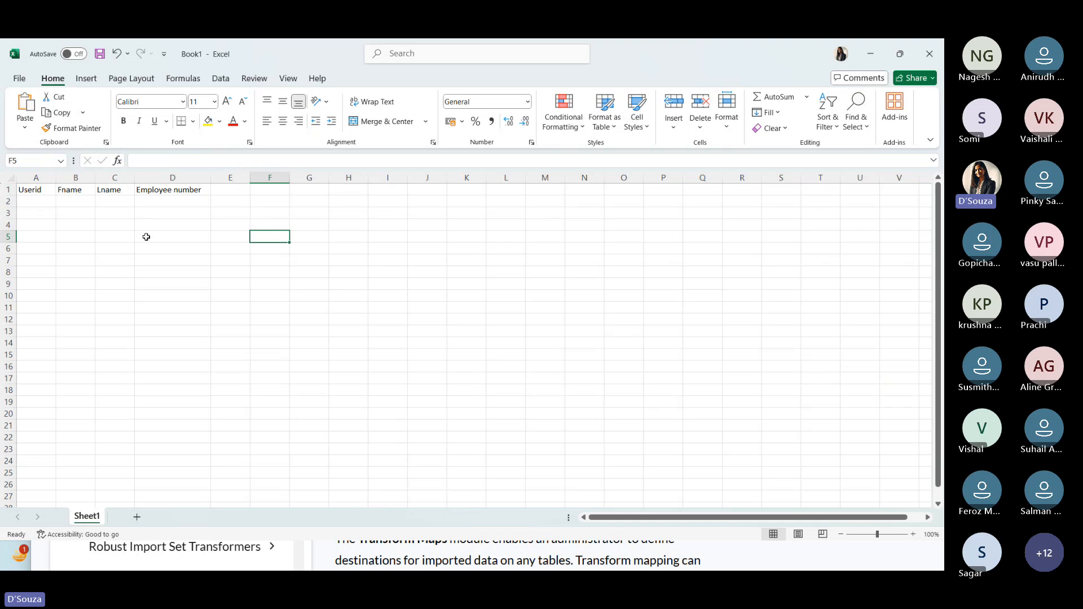
pyautogui.doubleClick(161, 202)
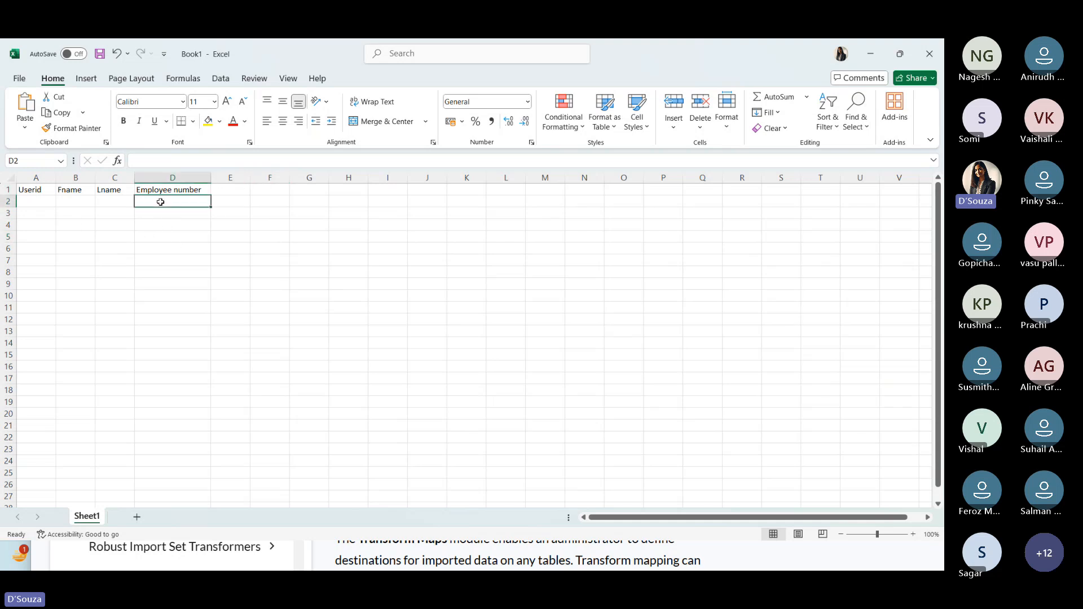
pyautogui.write('1234')
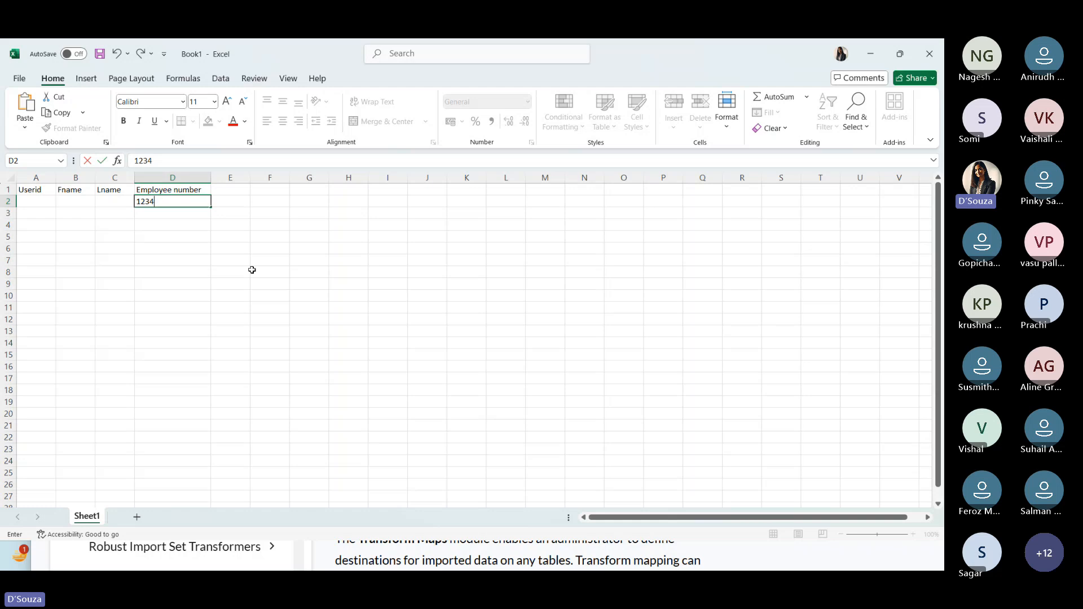
pyautogui.click(349, 260)
pyautogui.click(158, 277)
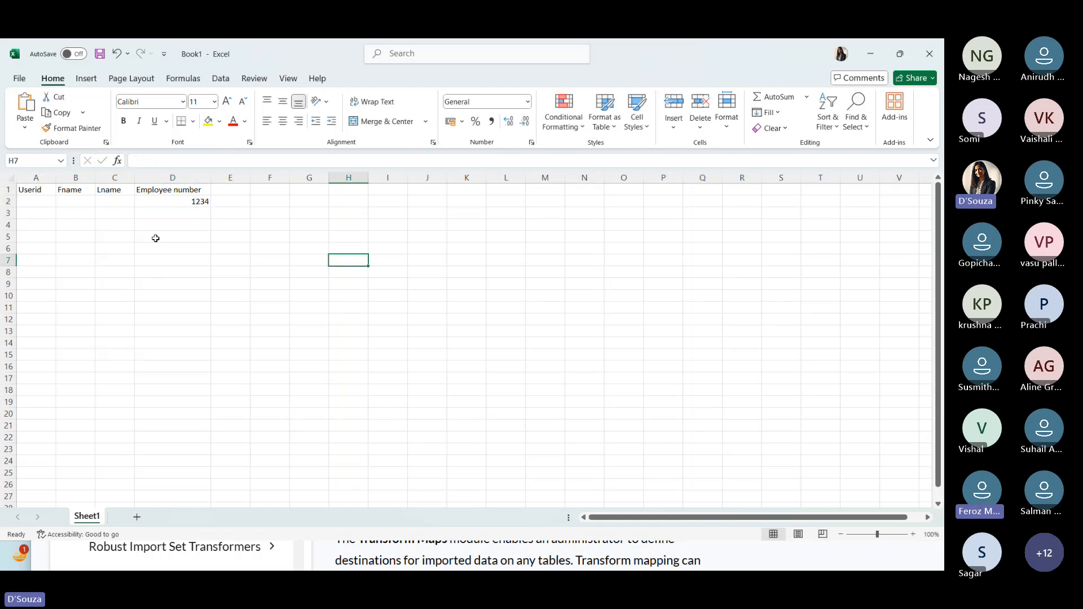
pyautogui.click(199, 204)
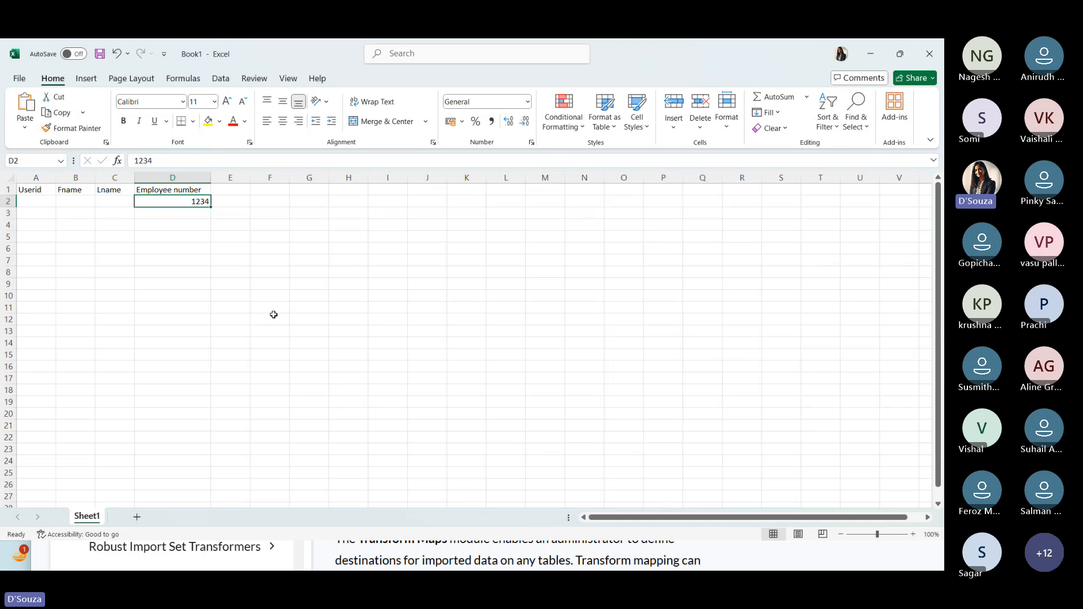
pyautogui.press('BackSpace')
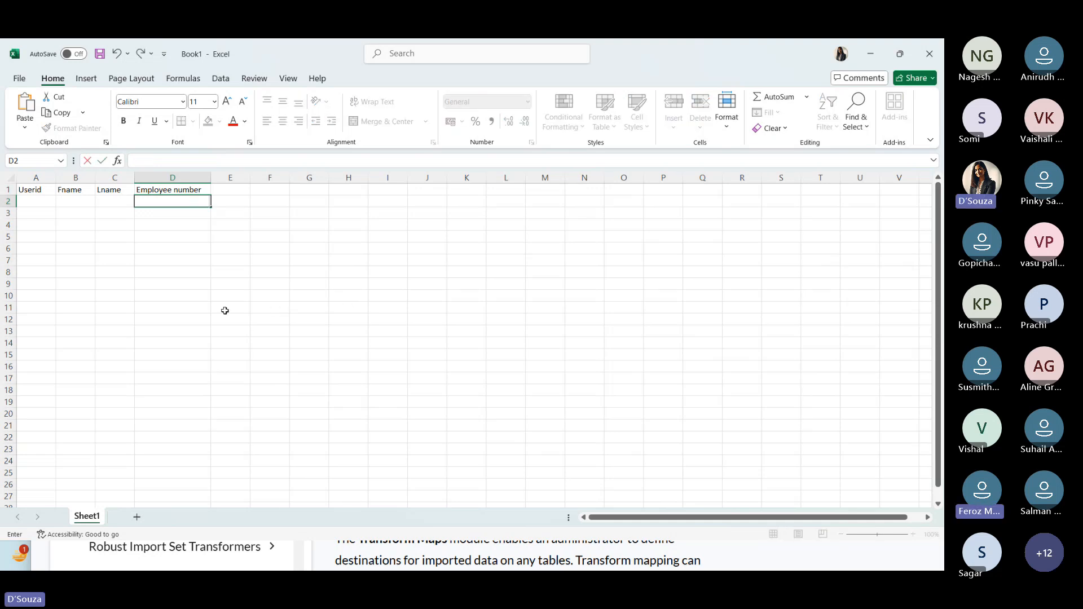
pyautogui.click(204, 284)
# - Enter demotest1 in A2, widen column A, and fill the series down to demotest10 in A11
pyautogui.click(30, 200)
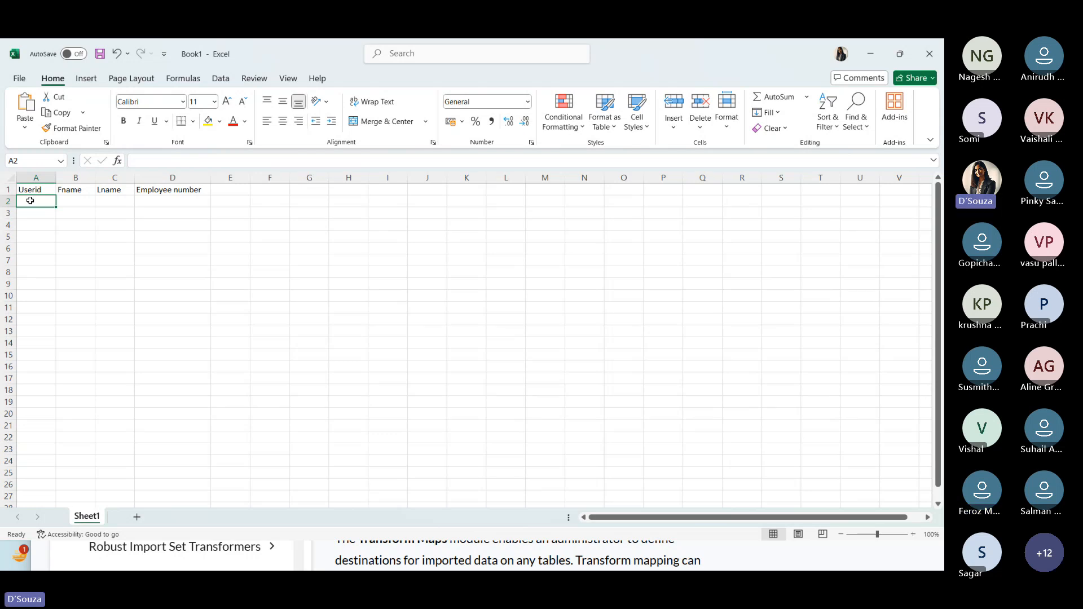
pyautogui.write('demotes')
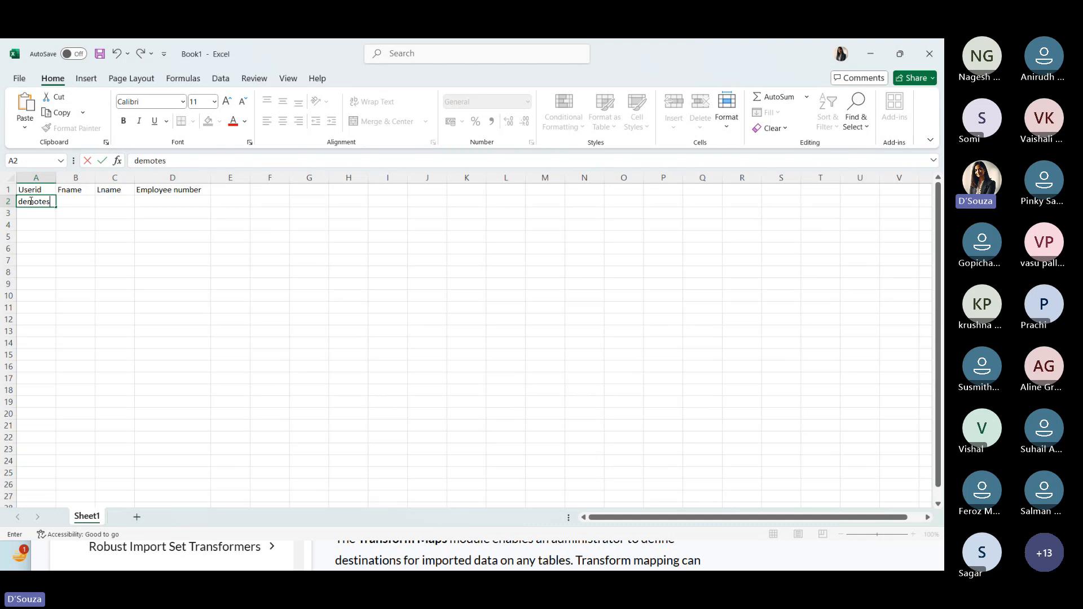
pyautogui.write('t1')
pyautogui.moveTo(45, 271); pyautogui.dragTo(44, 261)
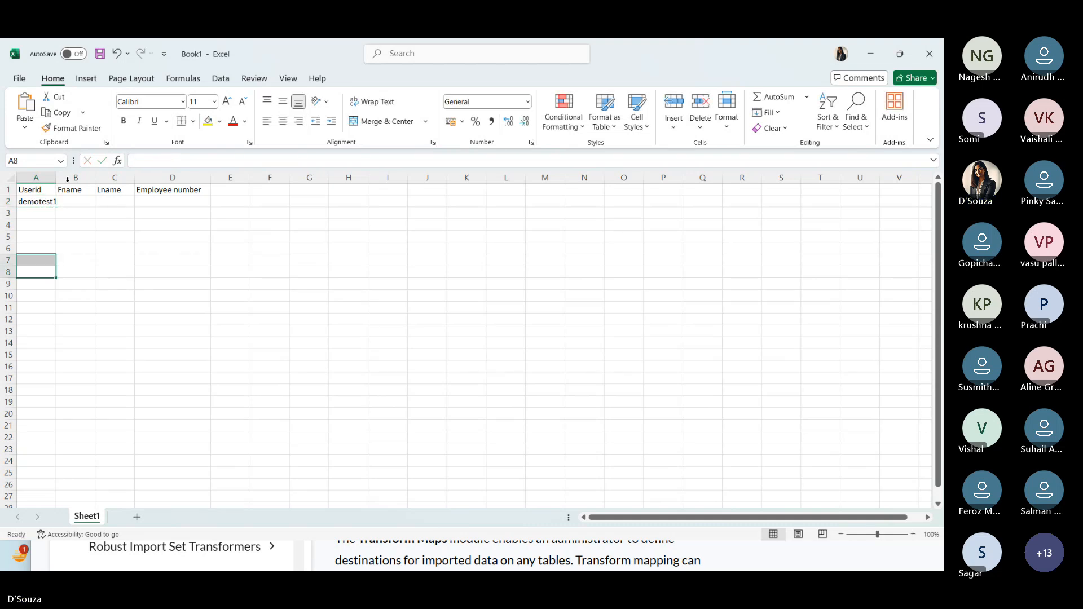
pyautogui.moveTo(52, 177); pyautogui.dragTo(104, 313)
pyautogui.click(72, 202)
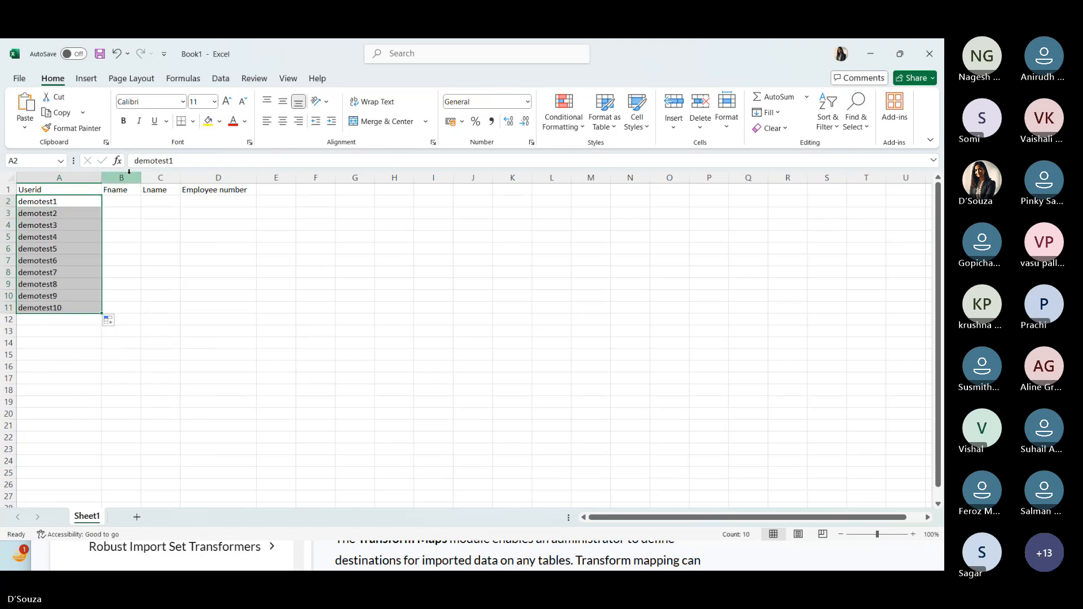
# - Enter test1 in B2 and user1 in C2, and fill both series down to row 11
pyautogui.click(119, 202)
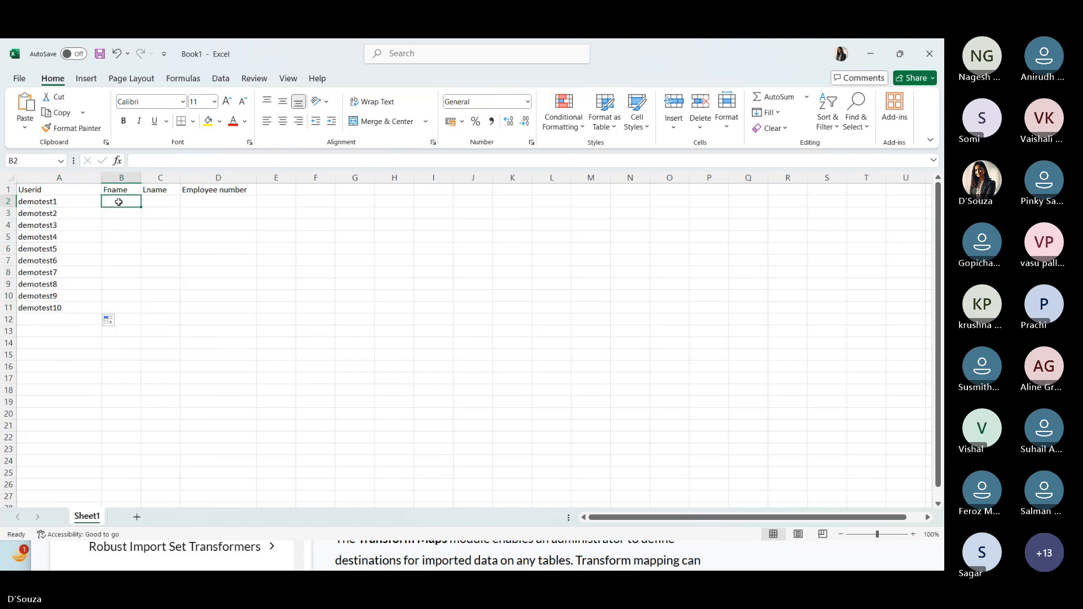
pyautogui.write('test')
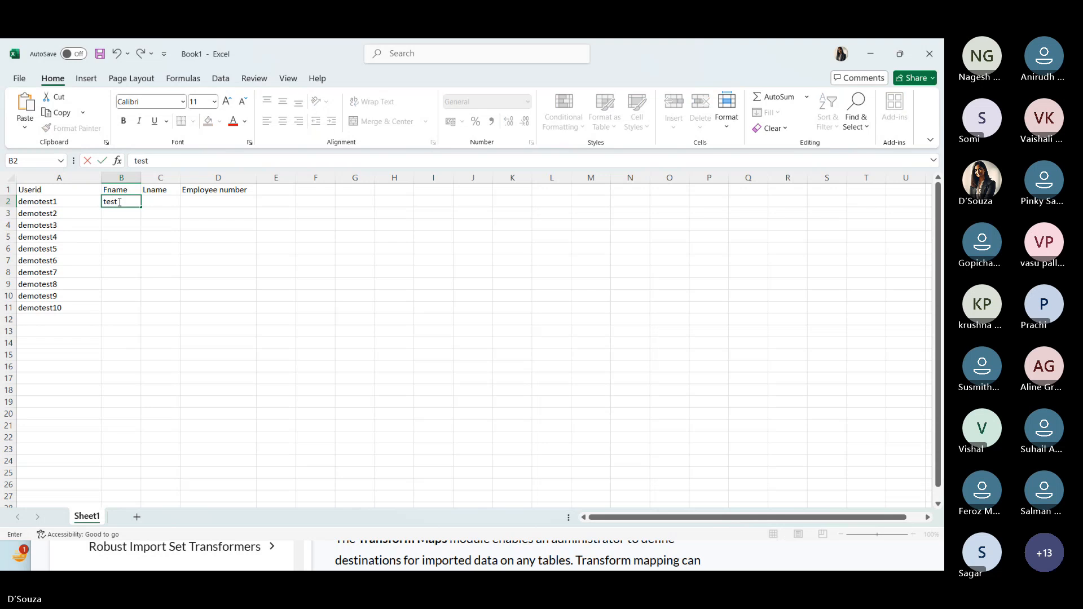
pyautogui.write('1')
pyautogui.click(166, 202)
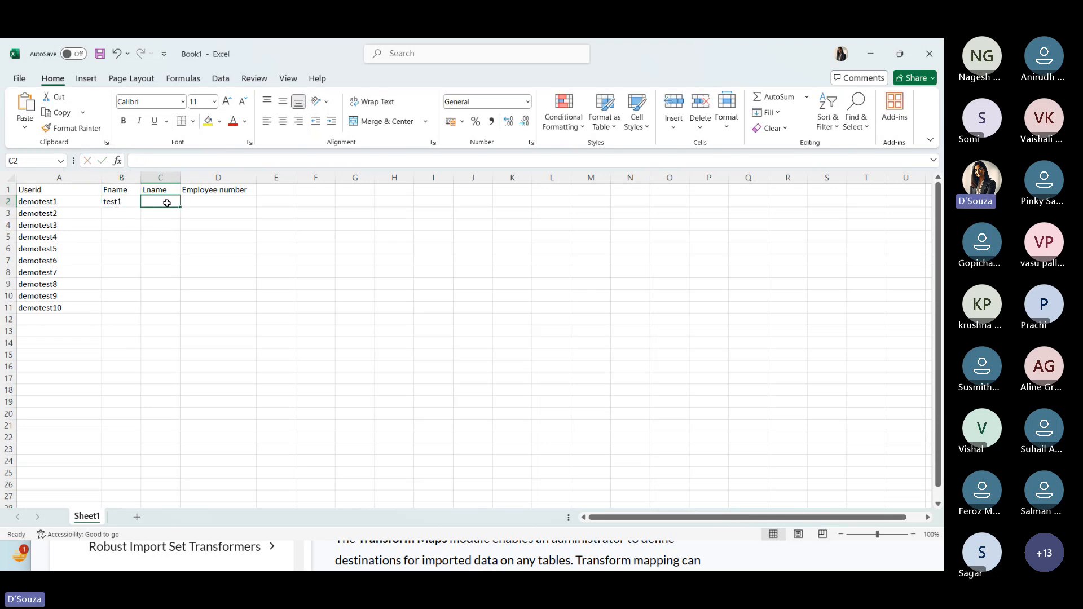
pyautogui.write('user1')
pyautogui.click(160, 283)
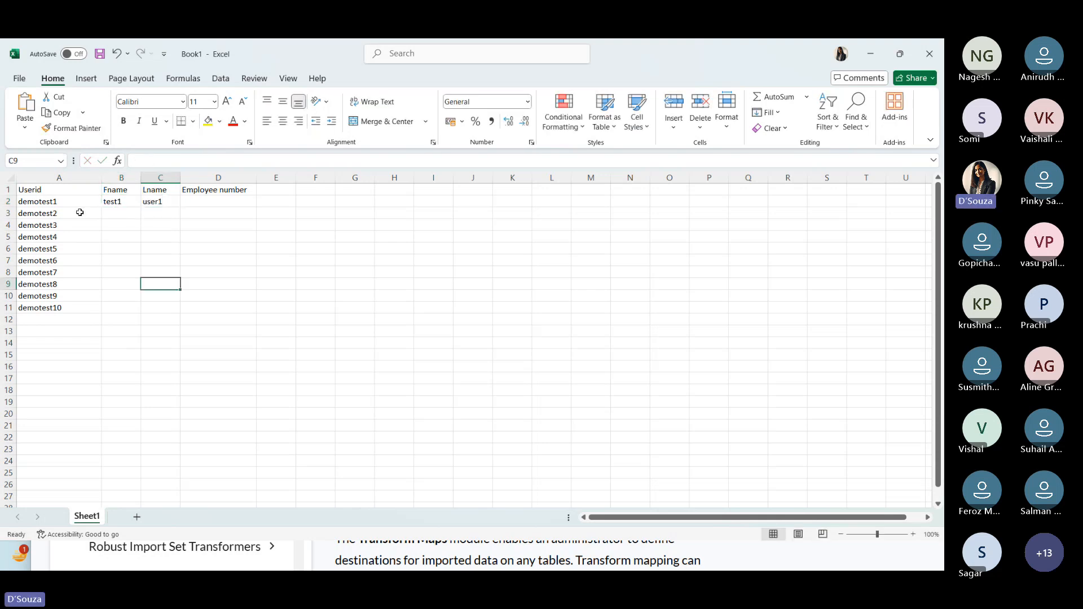
pyautogui.moveTo(113, 202); pyautogui.dragTo(189, 316)
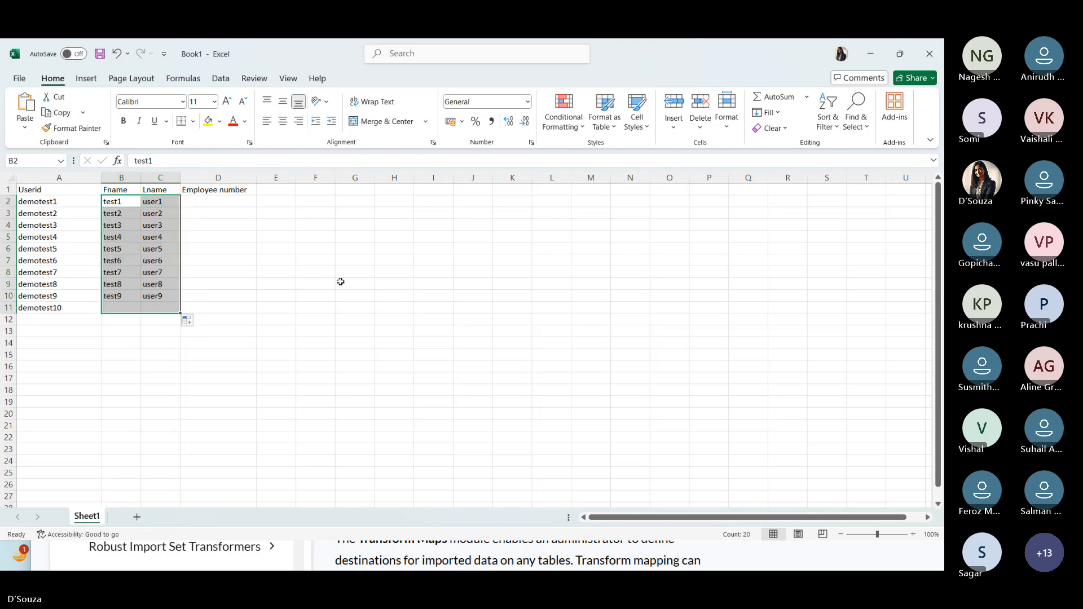
# - Enter 121 in D2 and fill a numbered series down the Employee number column to 130 in D11
pyautogui.click(218, 202)
pyautogui.write('12')
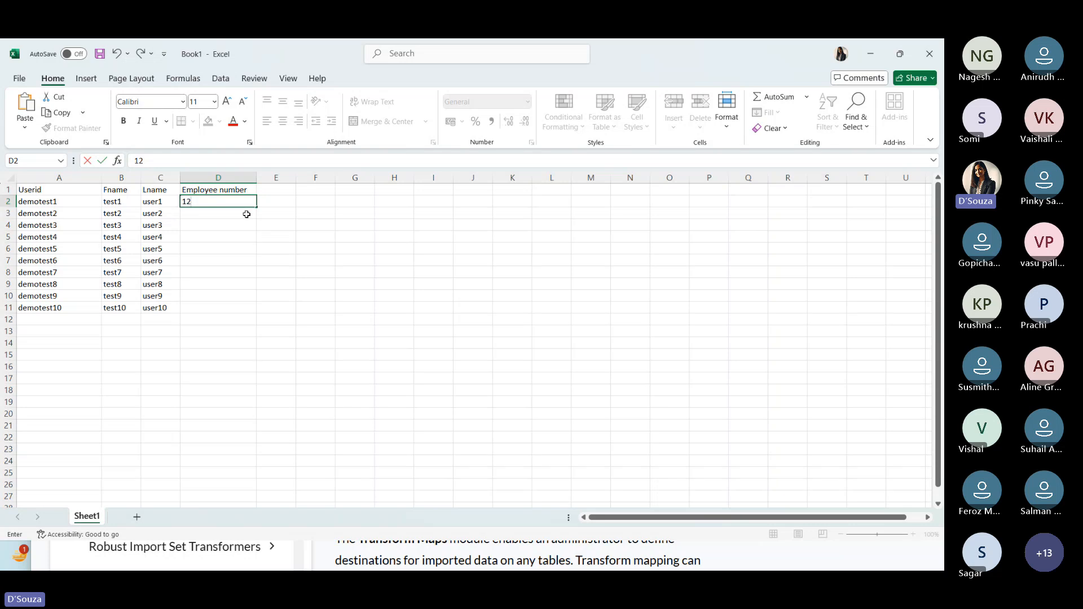
pyautogui.write('1')
pyautogui.moveTo(257, 207); pyautogui.dragTo(259, 312)
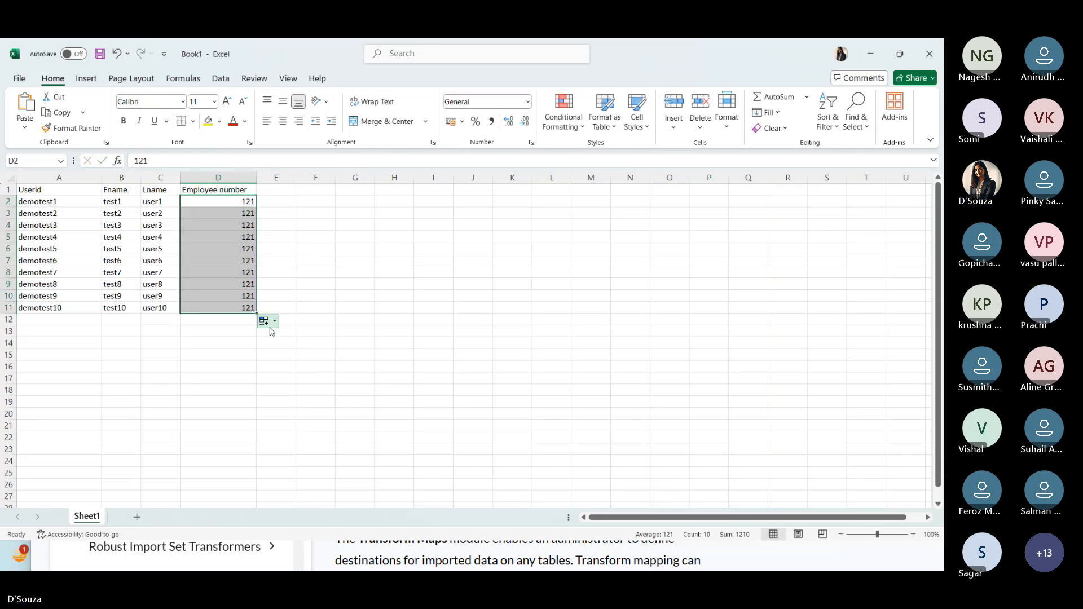
pyautogui.click(266, 321)
pyautogui.click(285, 350)
pyautogui.click(355, 308)
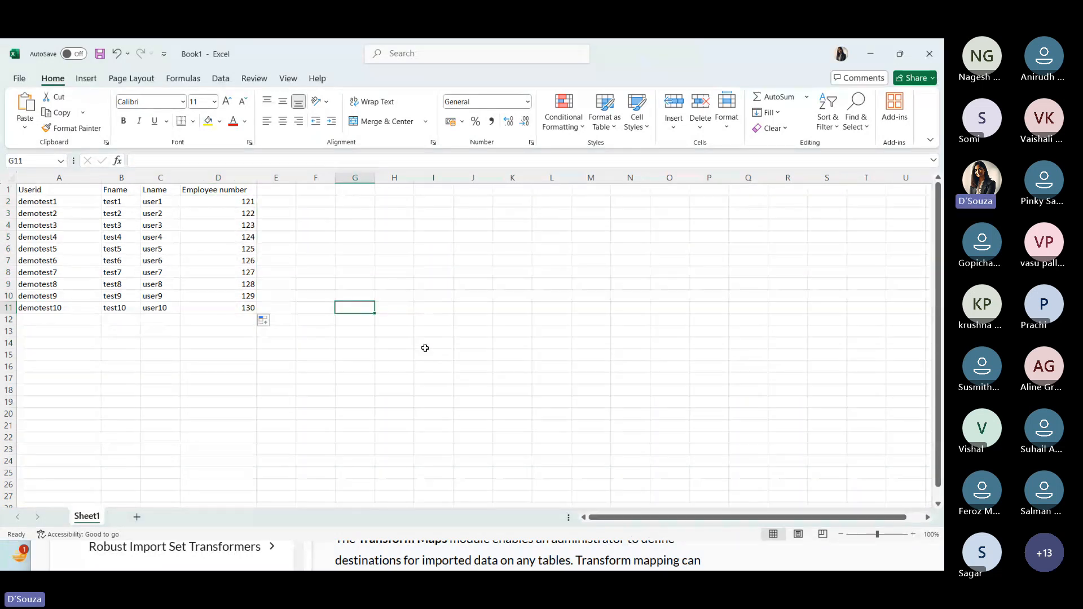
# - Check the four column headers and choose Downloads as the location for saving the workbook
pyautogui.click(71, 194)
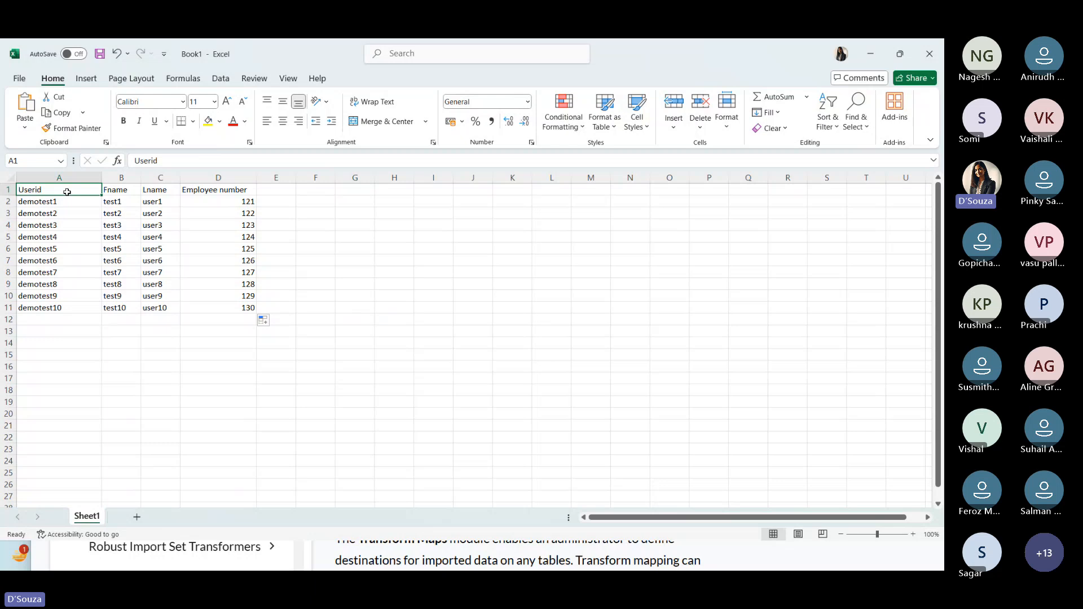
pyautogui.click(108, 192)
pyautogui.click(156, 191)
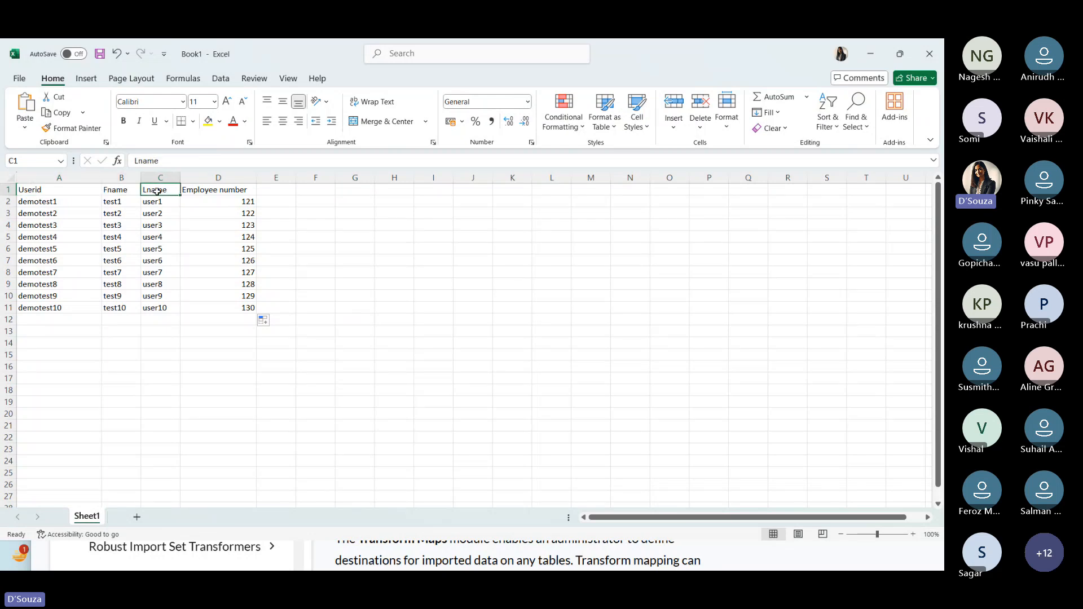
pyautogui.click(210, 191)
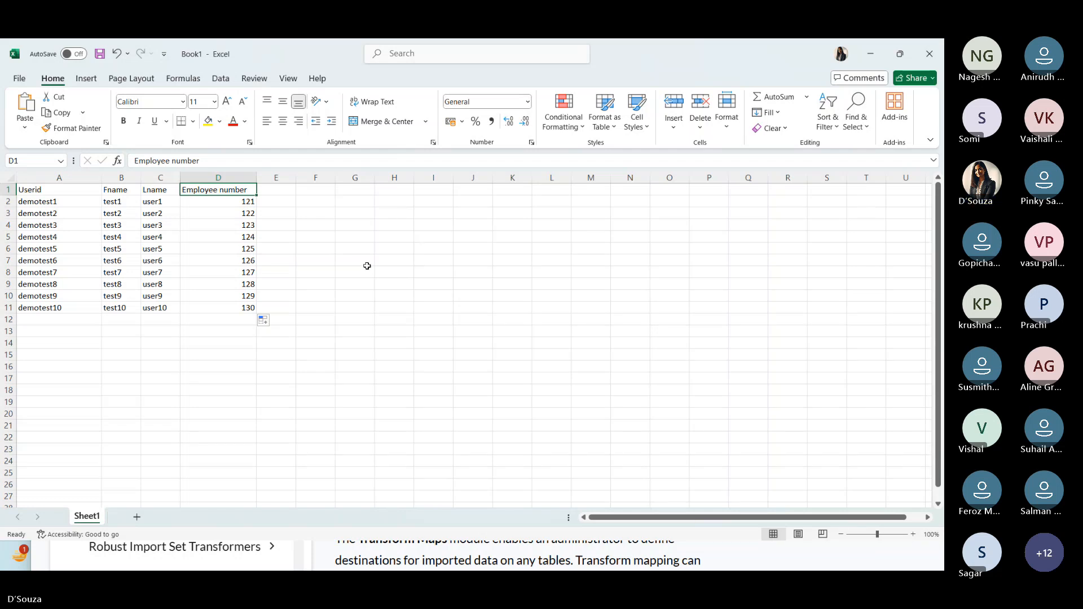
pyautogui.click(429, 331)
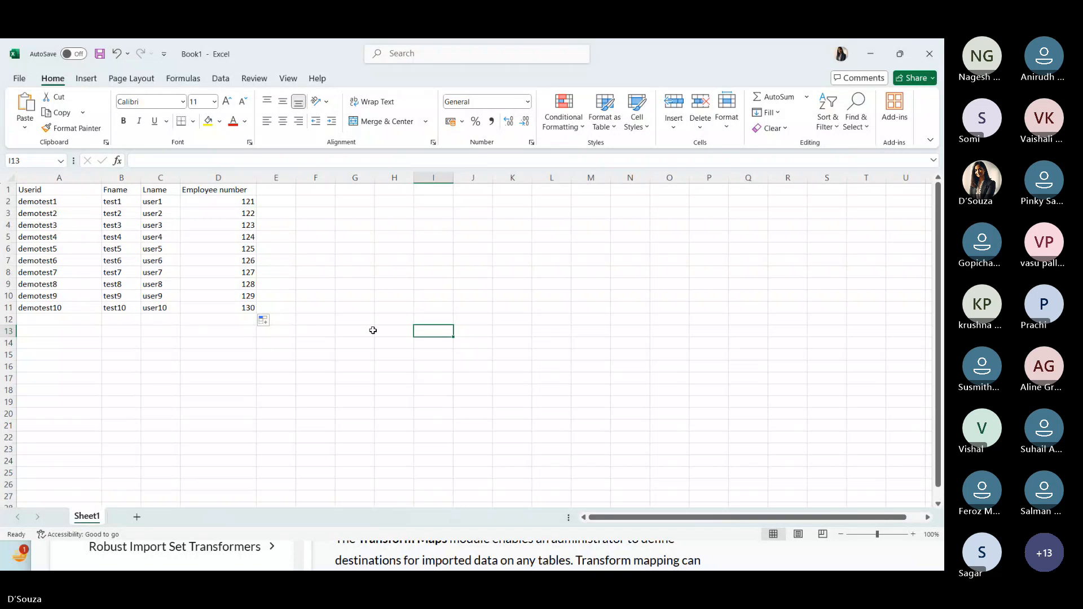
pyautogui.hotkey('ctrl', 's')
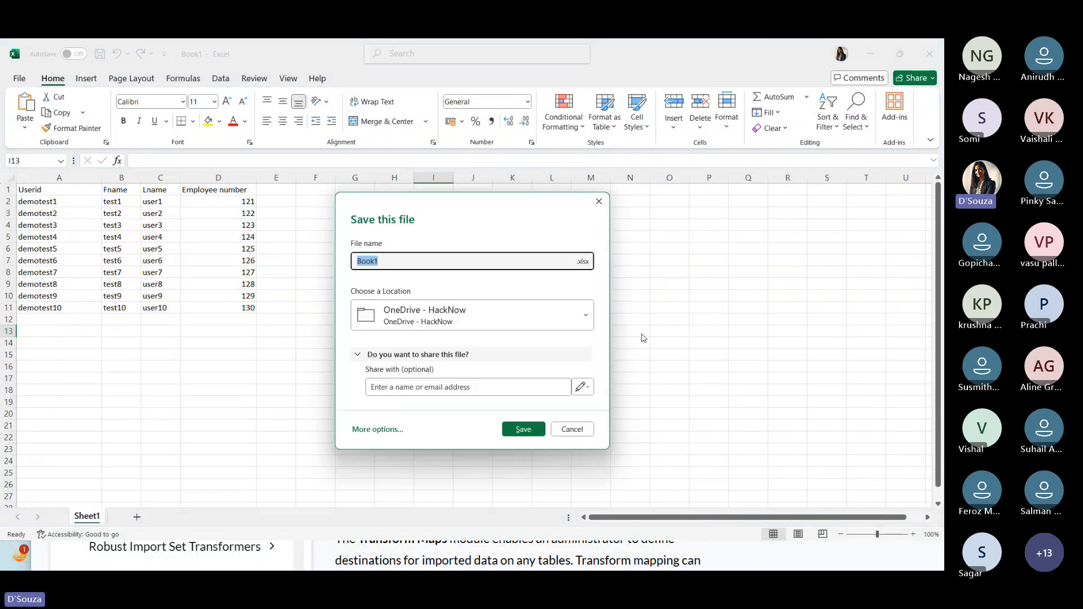
pyautogui.click(485, 320)
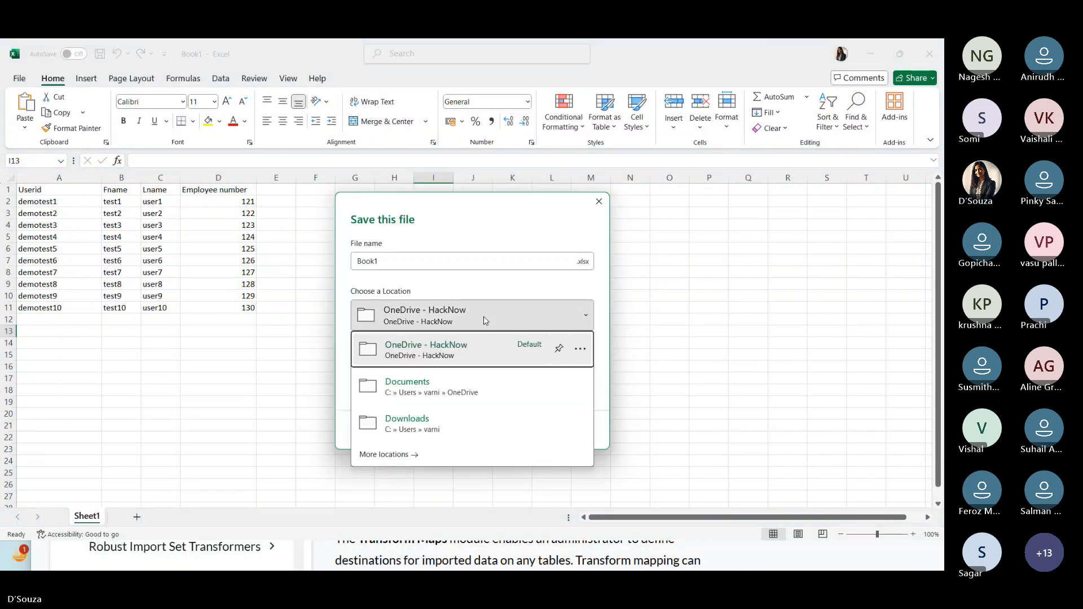
pyautogui.click(437, 418)
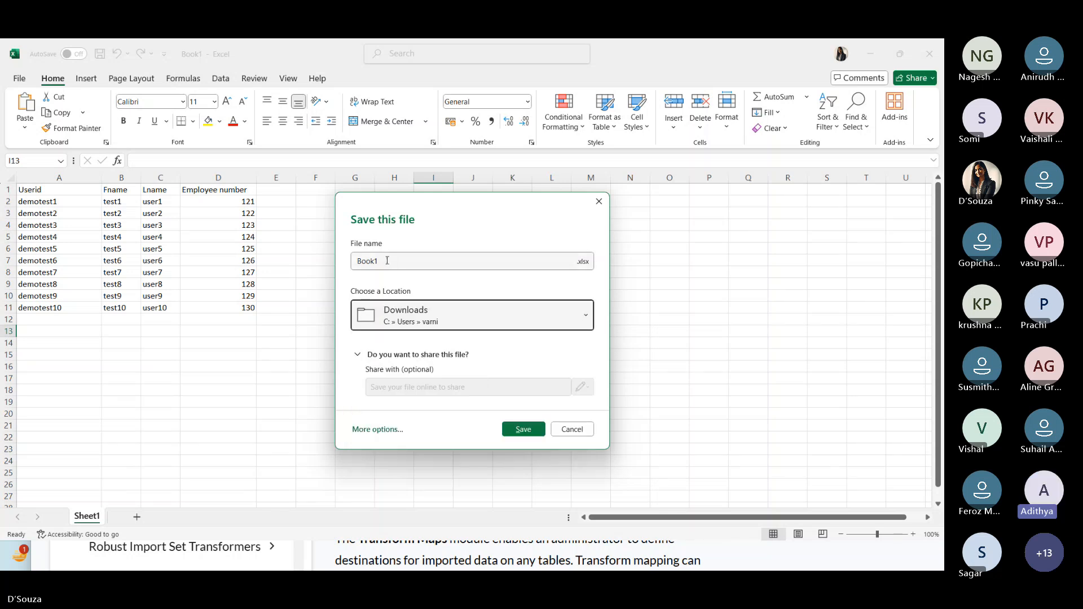
# - Name the file demoimportdata and complete the save
pyautogui.click(511, 127)
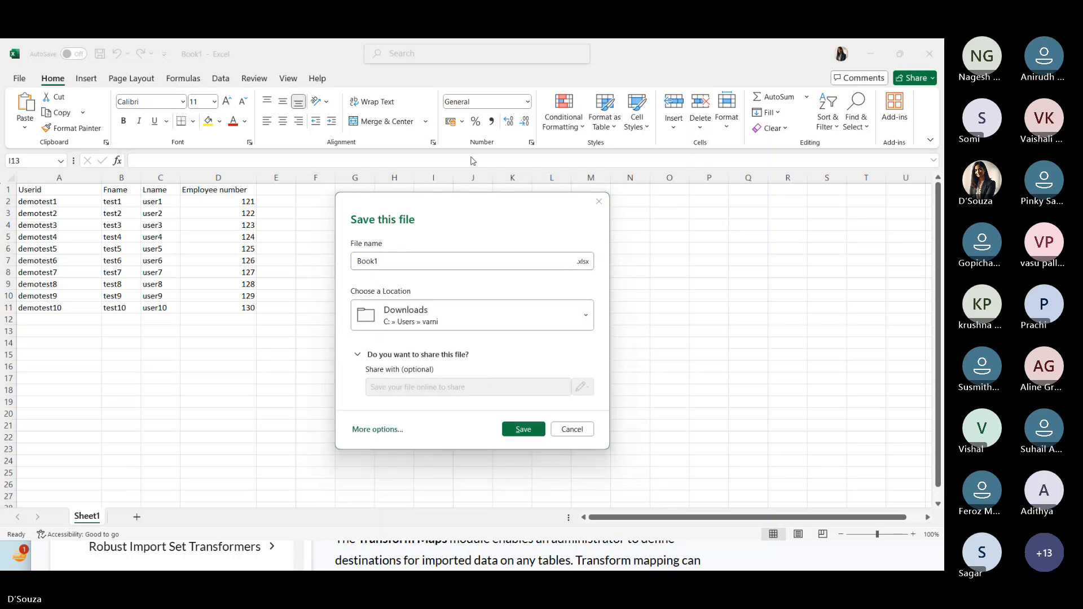
pyautogui.click(386, 259)
pyautogui.write('im')
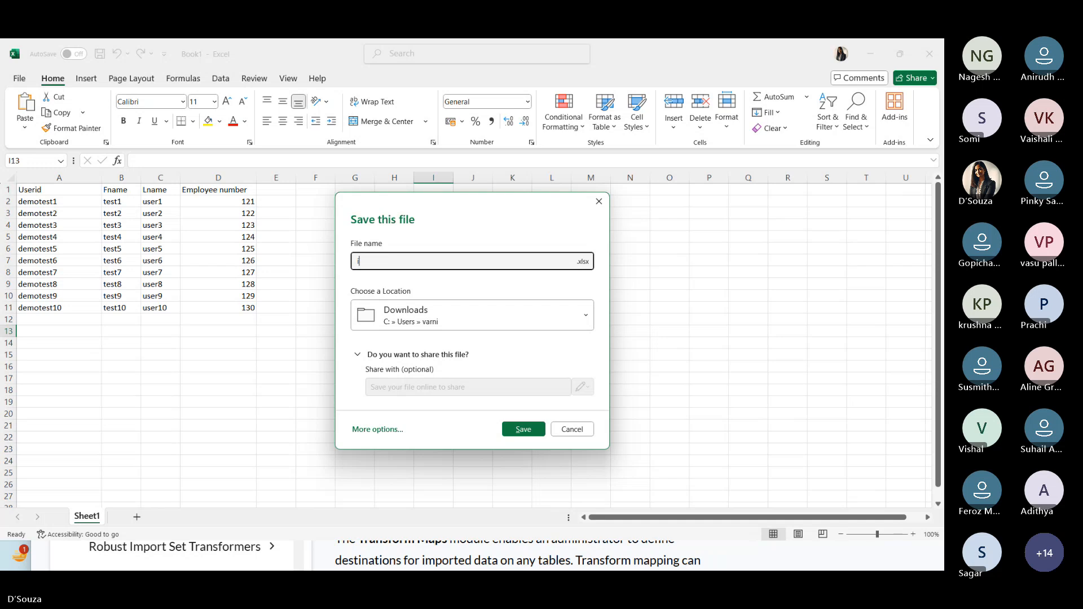
pyautogui.press('BackSpace')
pyautogui.press('BackSpace')
pyautogui.write('demoimportdata')
pyautogui.click(522, 435)
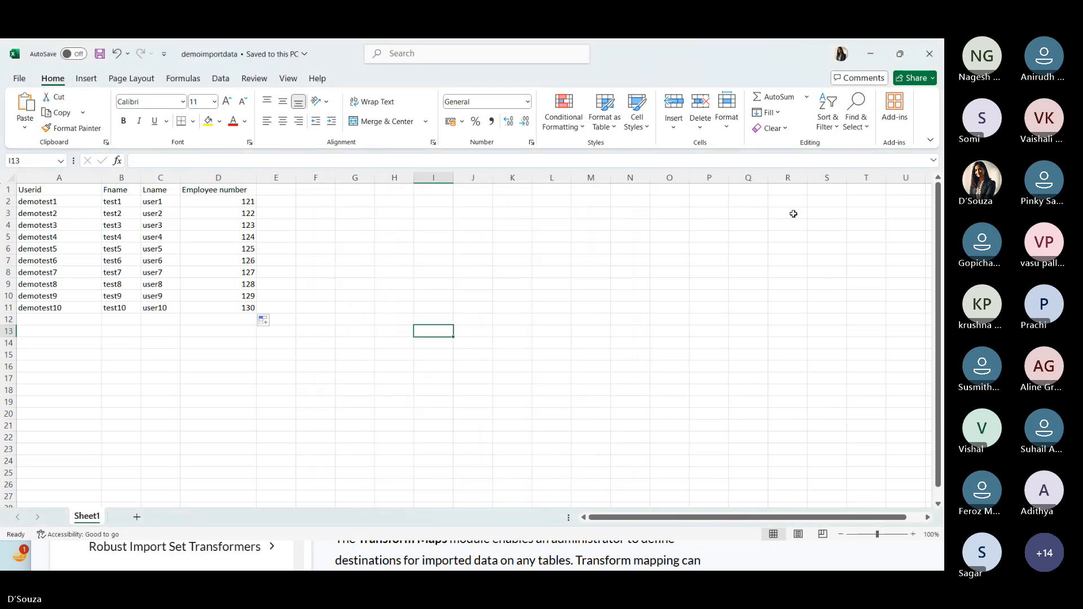
# - Restore the Excel window to a smaller size over the notes
pyautogui.click(634, 296)
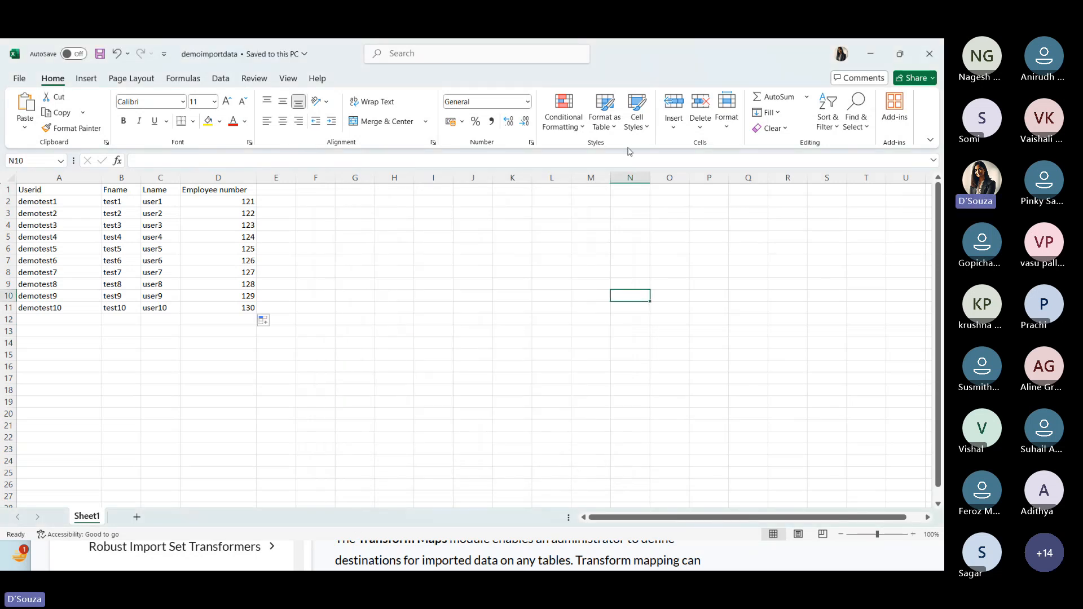
pyautogui.click(899, 55)
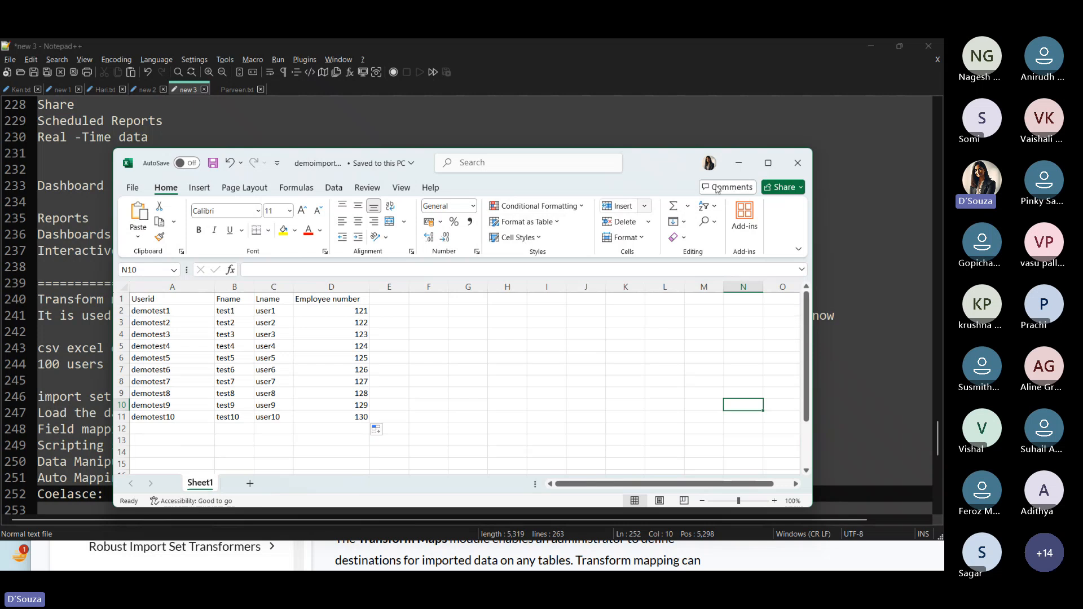
# - Maximize the workbook window and highlight the four column headers in row 1
pyautogui.click(769, 168)
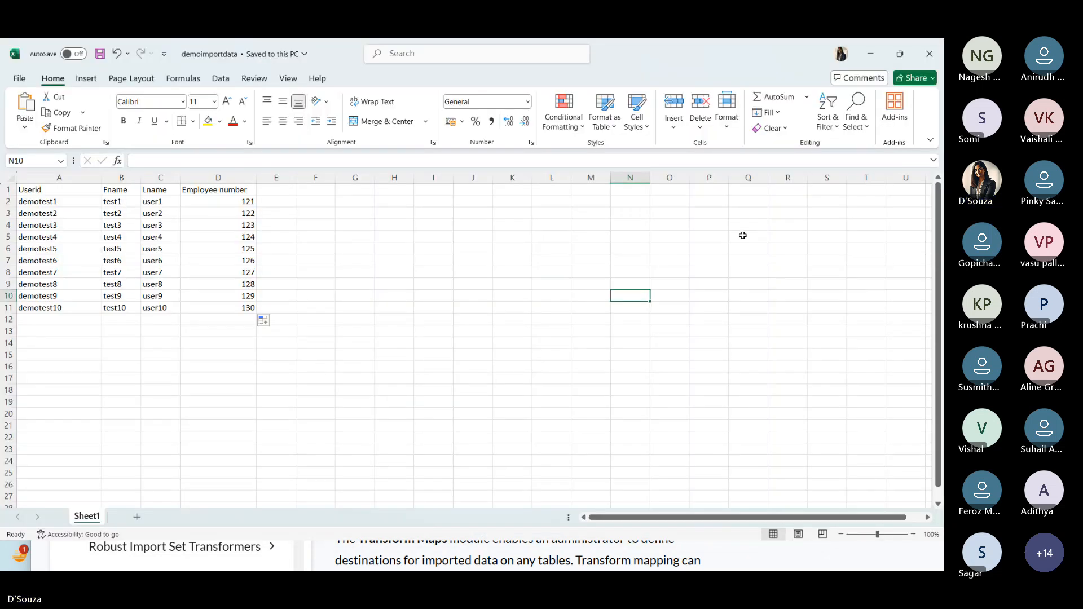
pyautogui.moveTo(48, 189); pyautogui.dragTo(252, 191)
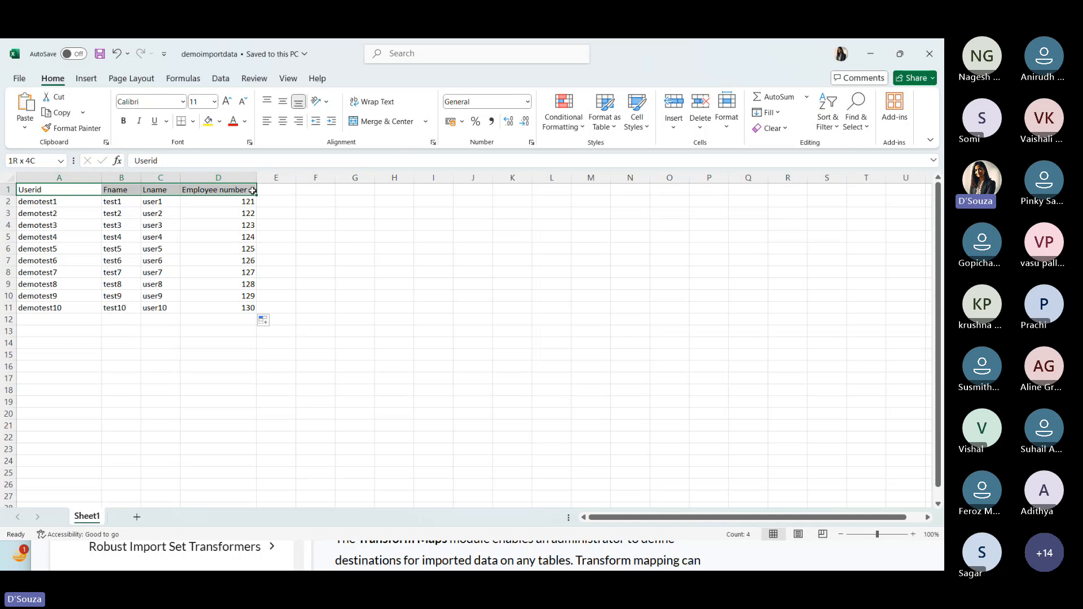
pyautogui.click(416, 259)
pyautogui.moveTo(53, 189); pyautogui.dragTo(253, 190)
pyautogui.click(404, 284)
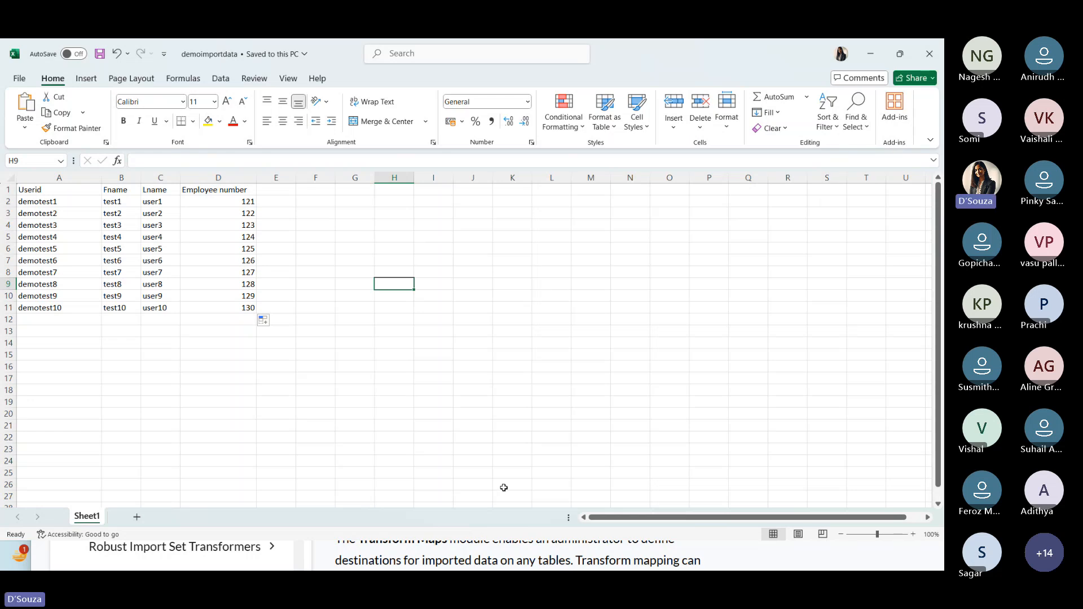
pyautogui.hotkey('alt', 'Tab')
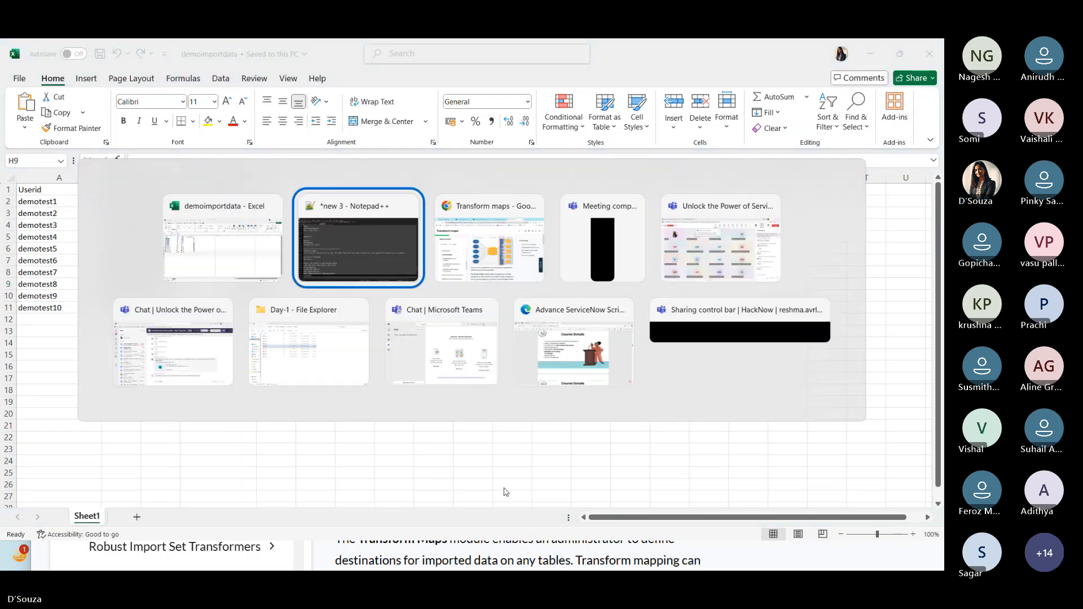
pyautogui.hotkey('alt', 'Tab')
pyautogui.hotkey('alt', 'Tab')
pyautogui.hotkey('alt', 'Tab')
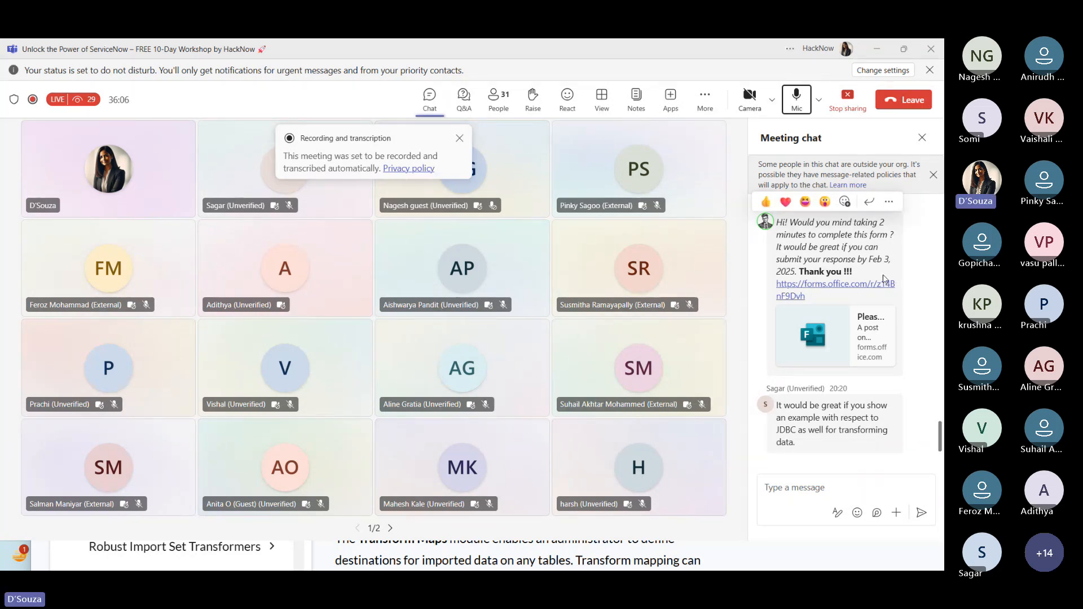
pyautogui.click(796, 107)
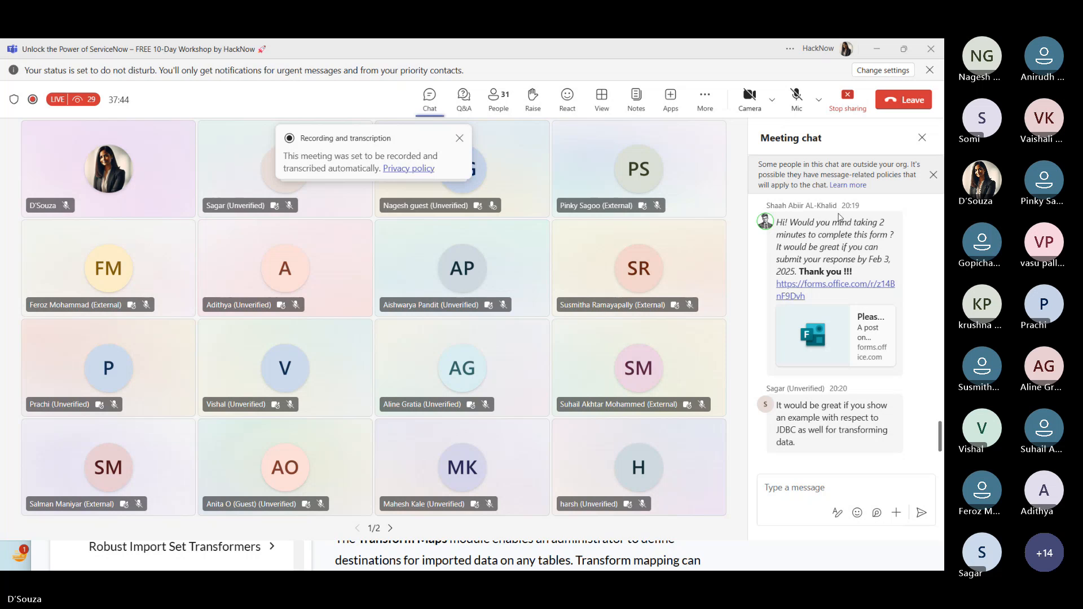
pyautogui.click(795, 97)
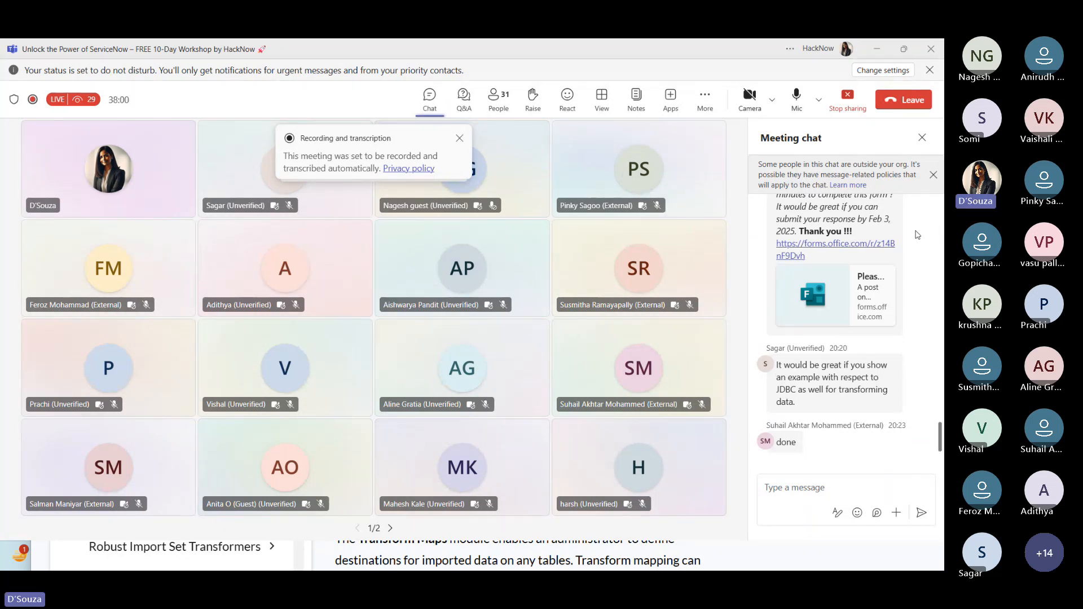
pyautogui.click(877, 52)
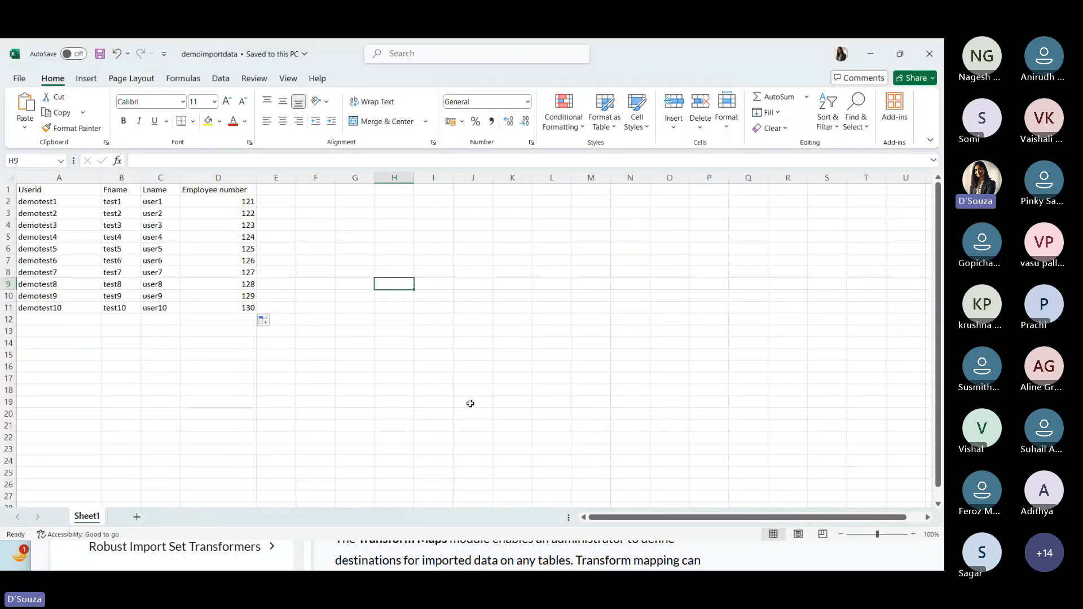
pyautogui.hotkey('alt', 'Tab')
pyautogui.hotkey('alt', 'Tab')
pyautogui.hotkey('alt', 'Tab')
pyautogui.hotkey('alt', 'Tab')
pyautogui.hotkey('alt', 'Tab')
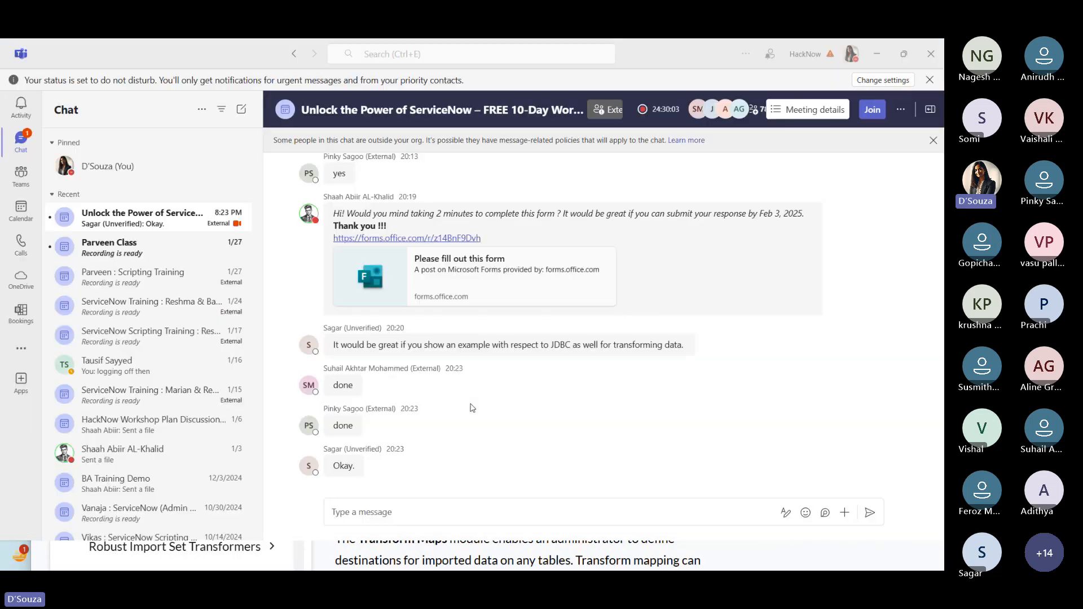
pyautogui.hotkey('alt', 'Tab')
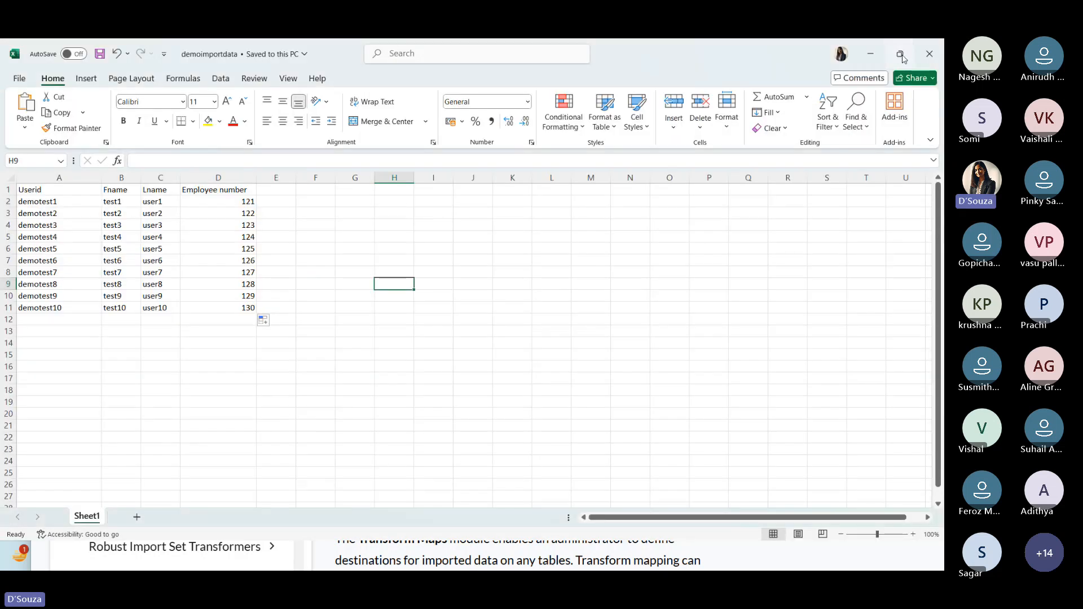
pyautogui.click(904, 55)
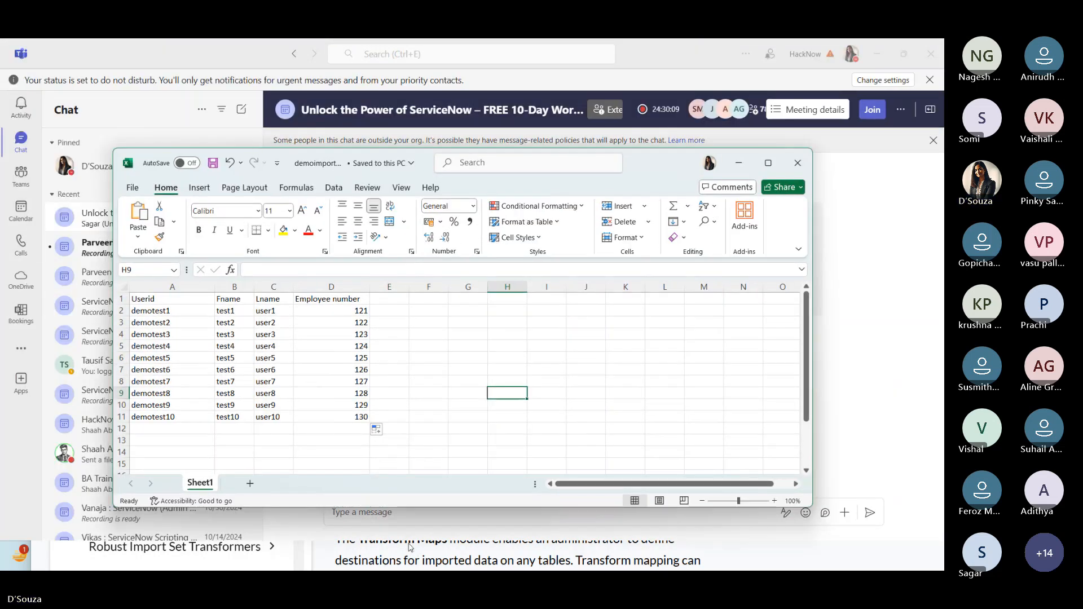
pyautogui.click(877, 54)
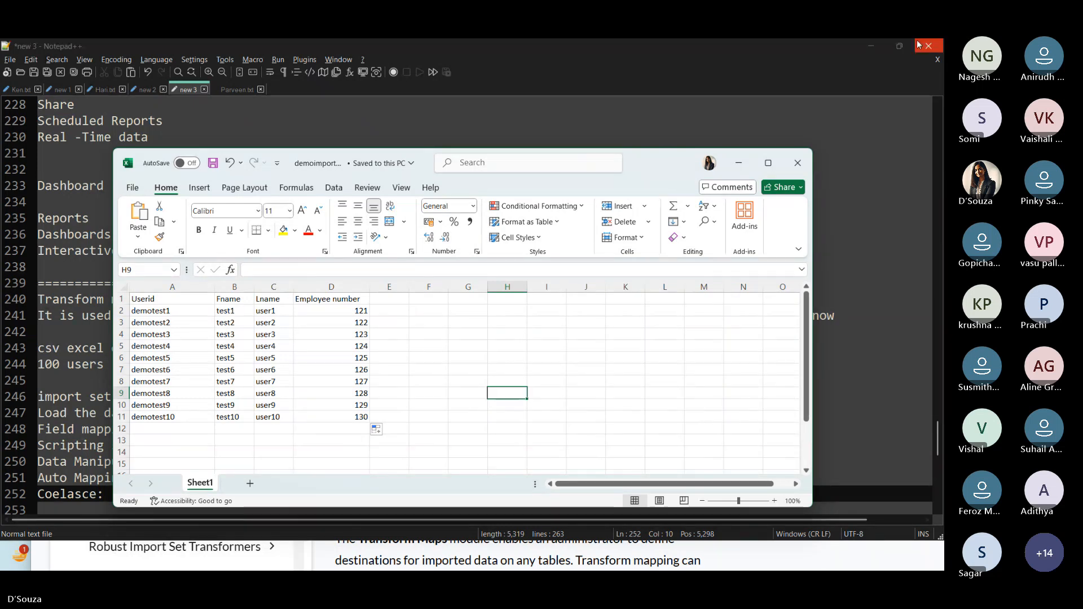
pyautogui.click(901, 47)
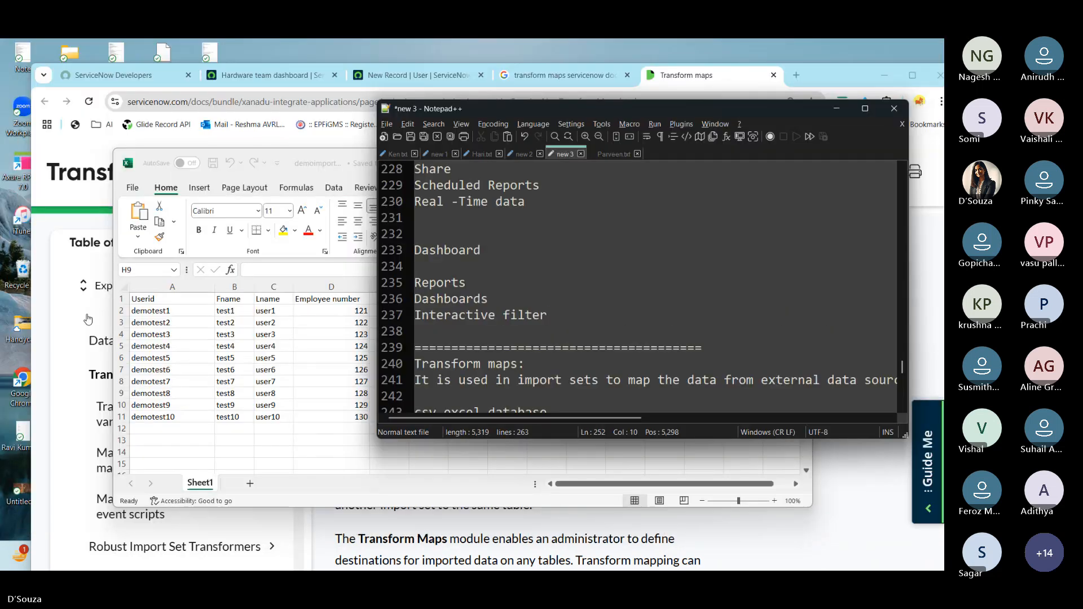
pyautogui.click(86, 317)
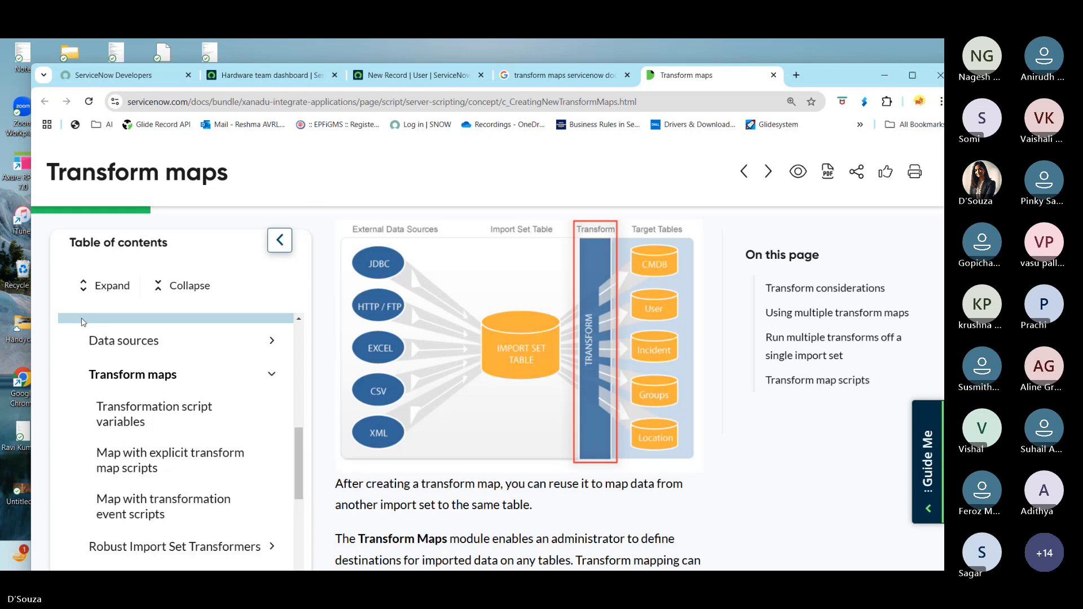
# - Bring up the ServiceNow instance tab in a maximized browser window
pyautogui.click(273, 79)
pyautogui.click(912, 76)
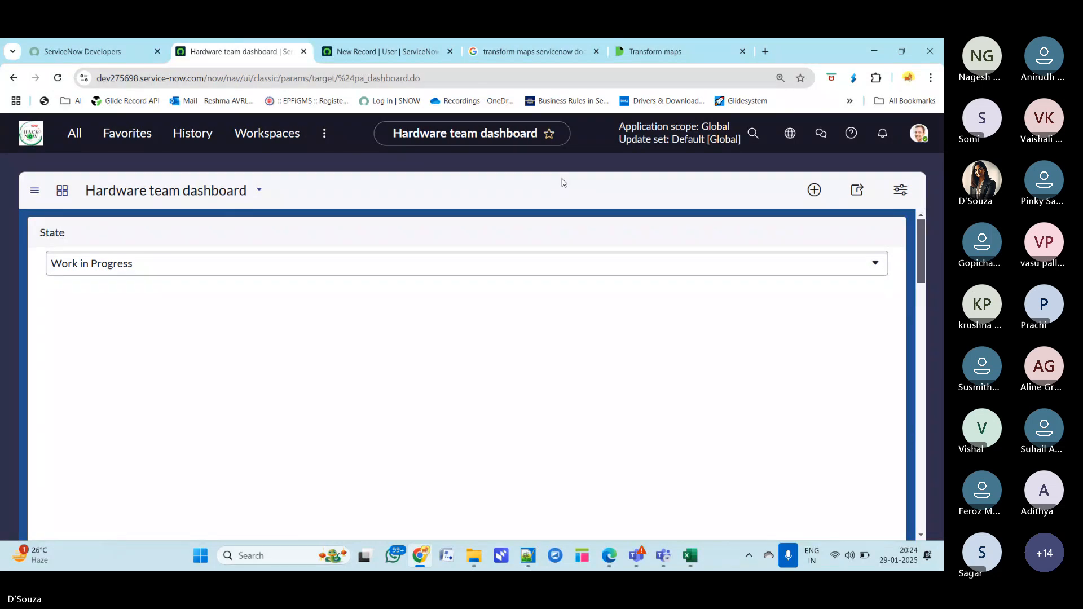
pyautogui.click(77, 135)
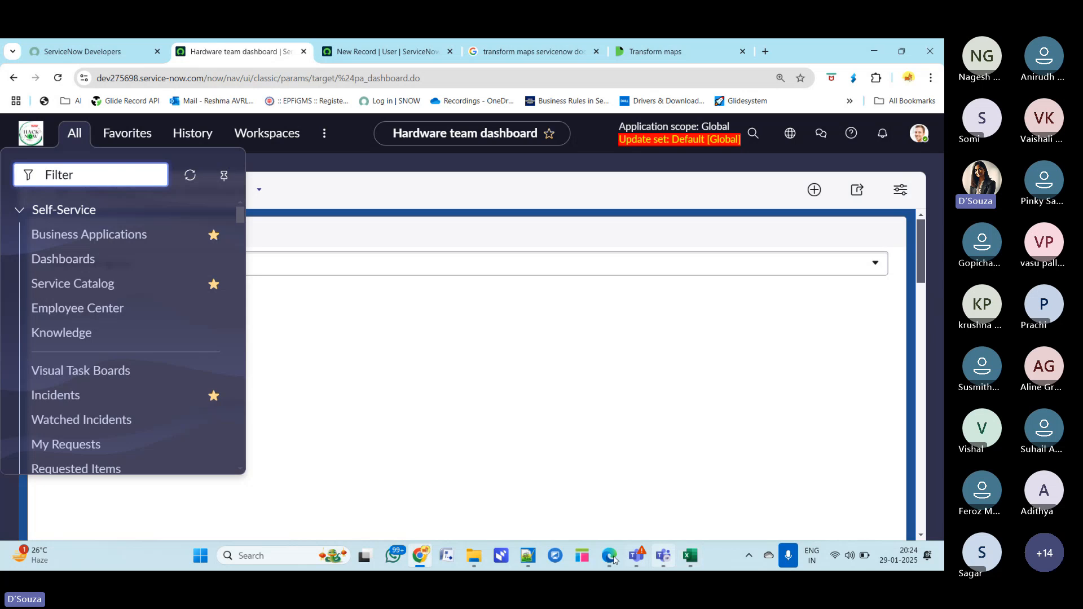
# - Maximize the notes and highlight the line about loading the data into the import set table
pyautogui.click(527, 555)
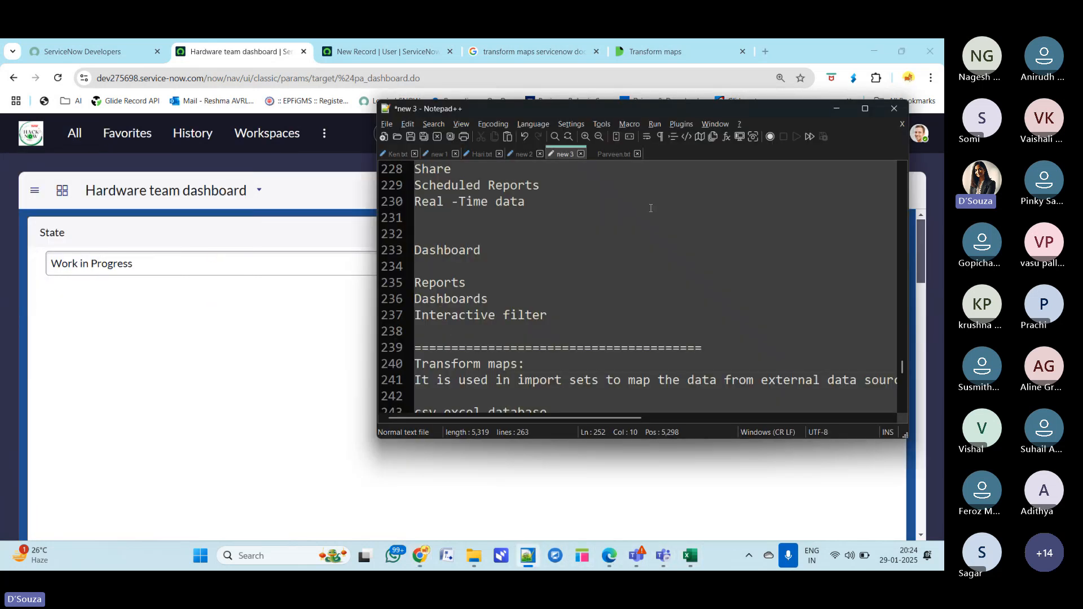
pyautogui.doubleClick(646, 282)
pyautogui.doubleClick(782, 105)
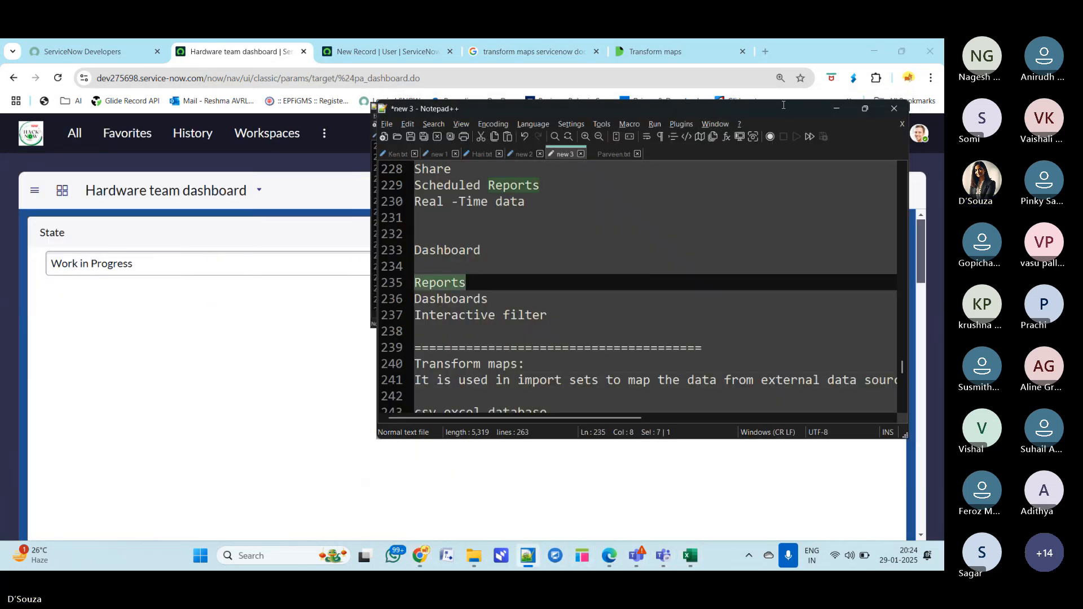
pyautogui.scroll(-1, 138, 416)
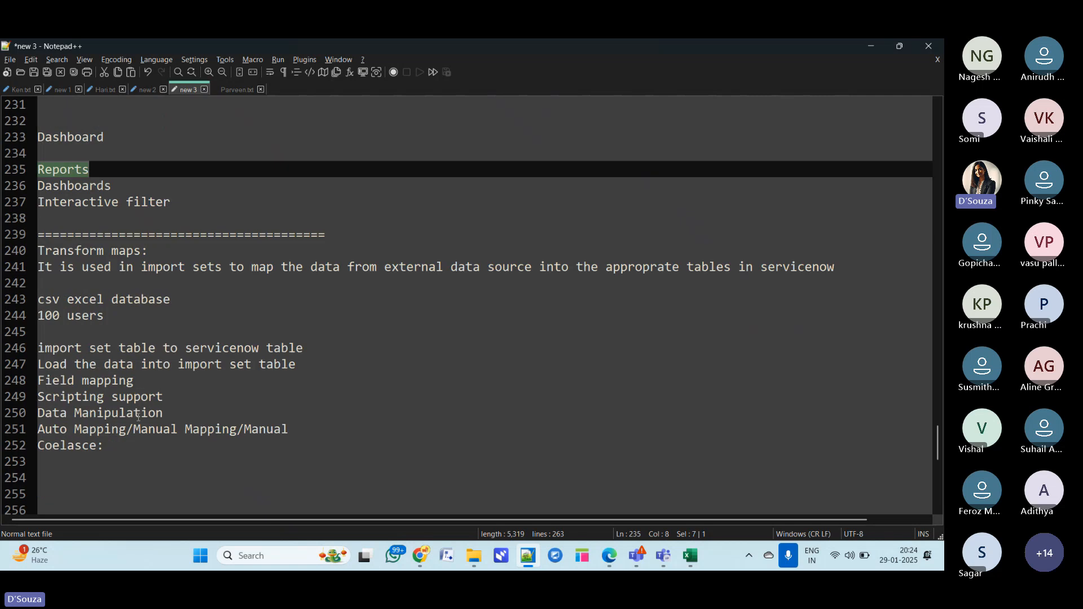
pyautogui.moveTo(298, 364); pyautogui.dragTo(25, 364)
pyautogui.hotkey('alt', 'Tab')
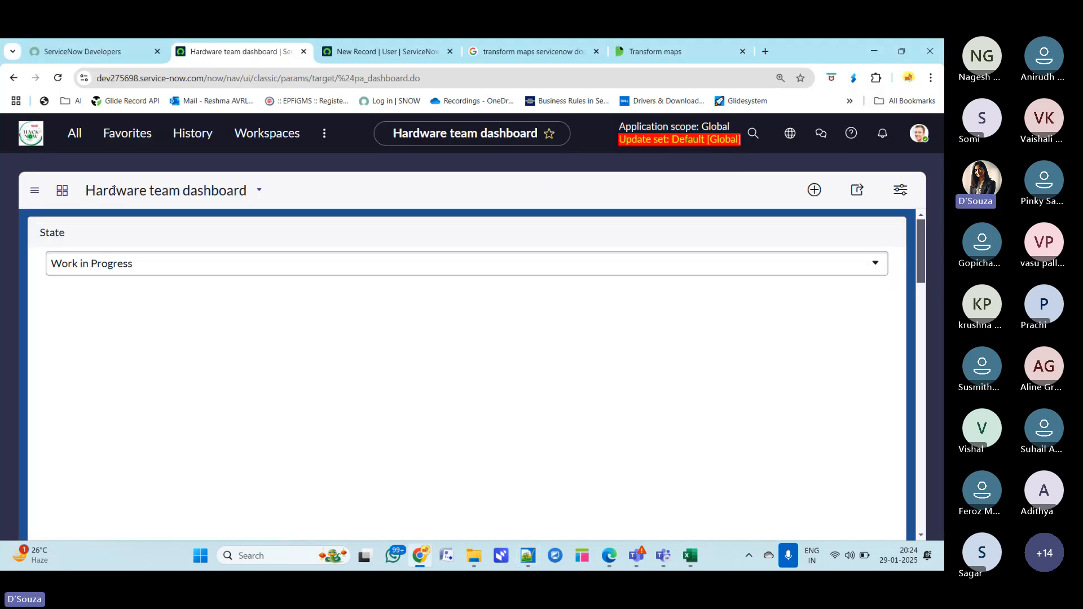
# - Search the application navigator for load data and open the Load Data module
pyautogui.click(75, 133)
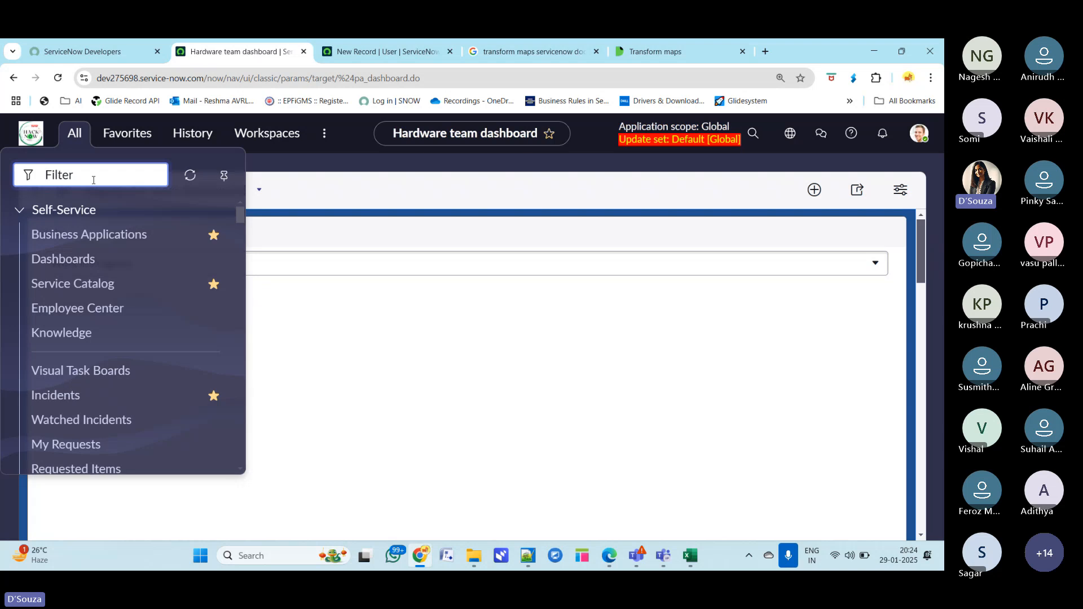
pyautogui.write('load data')
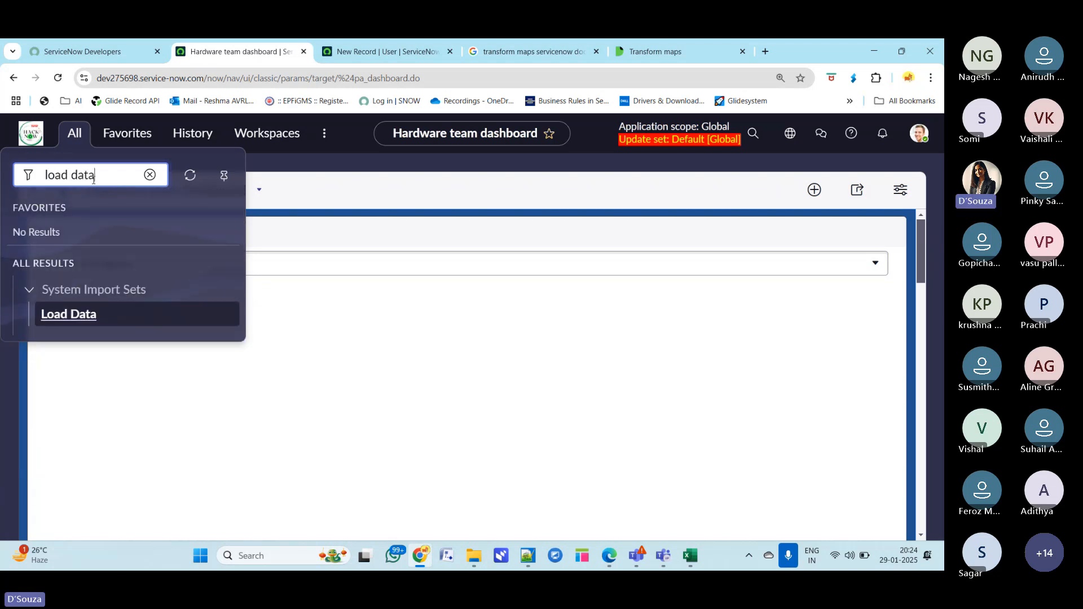
pyautogui.click(79, 317)
pyautogui.click(74, 133)
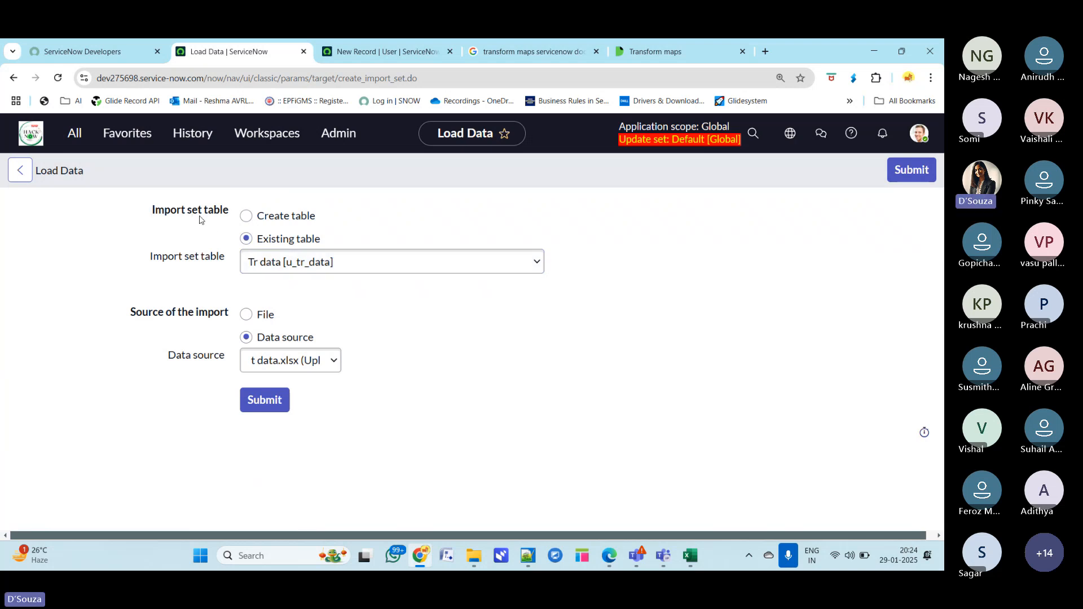
# - Choose to create a new import set table labelled demotransform
pyautogui.moveTo(151, 210); pyautogui.dragTo(231, 217)
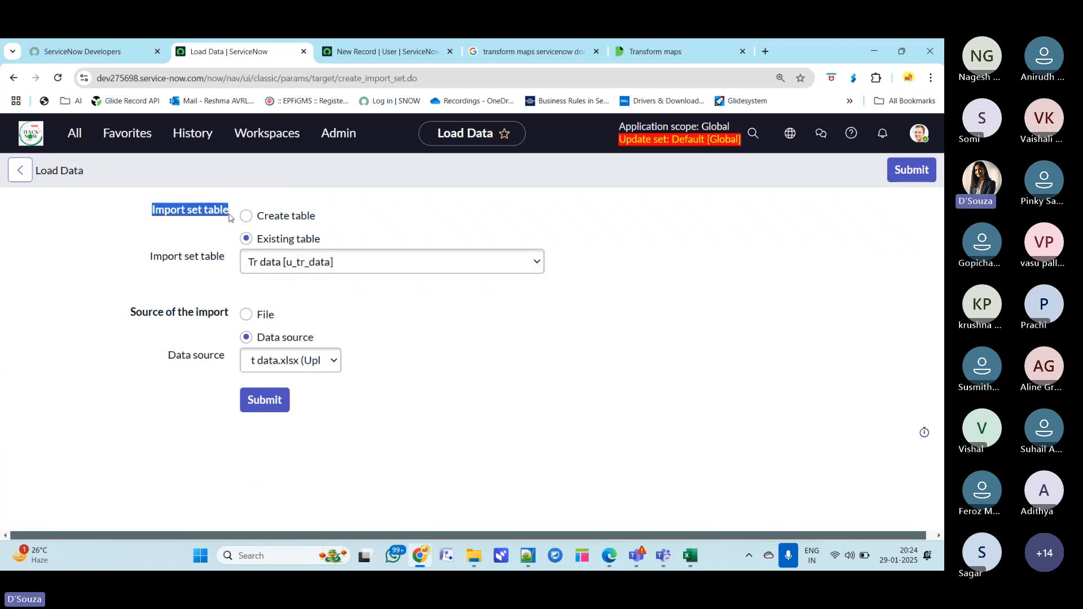
pyautogui.click(411, 221)
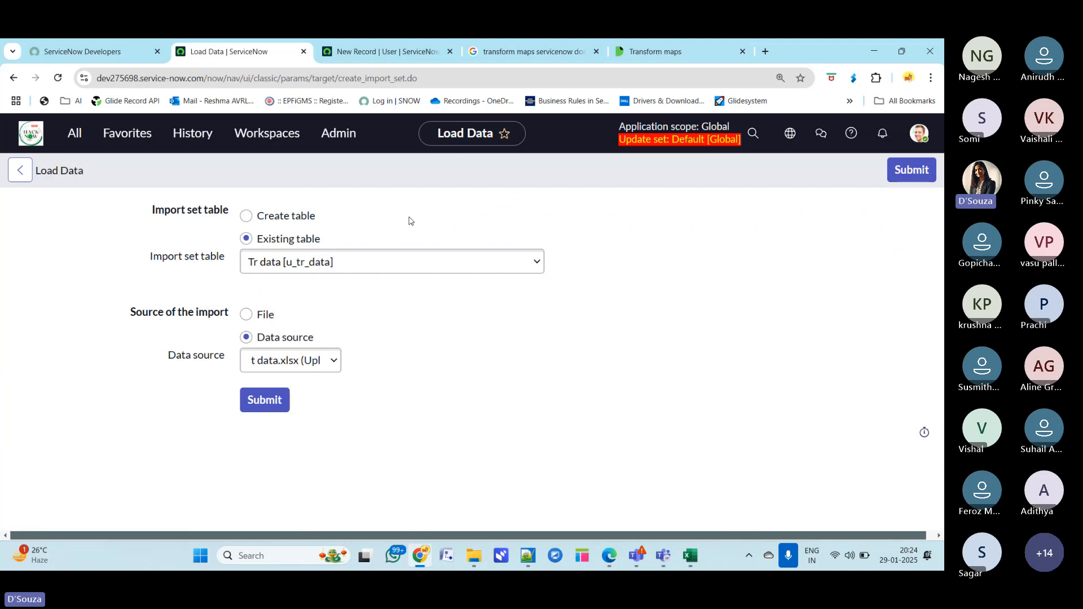
pyautogui.click(247, 217)
pyautogui.click(283, 262)
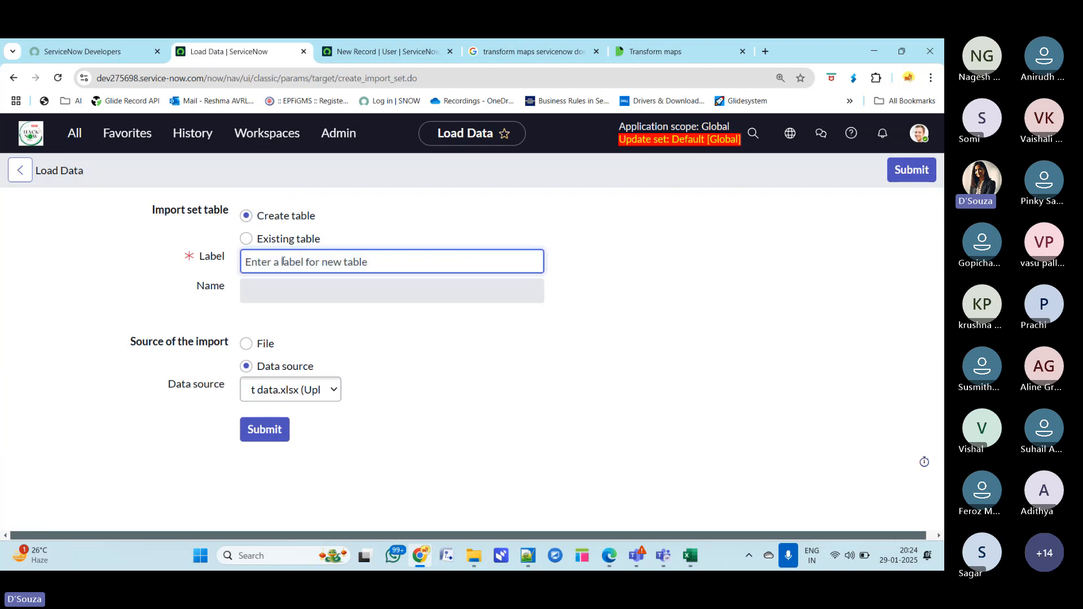
pyautogui.write('demo')
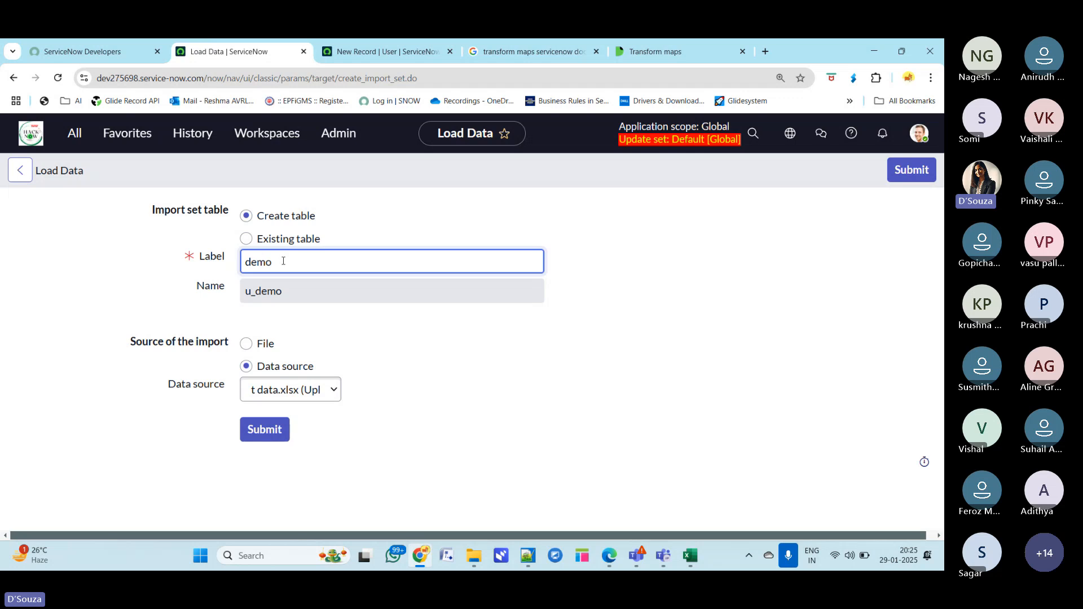
pyautogui.write('transform')
pyautogui.doubleClick(333, 261)
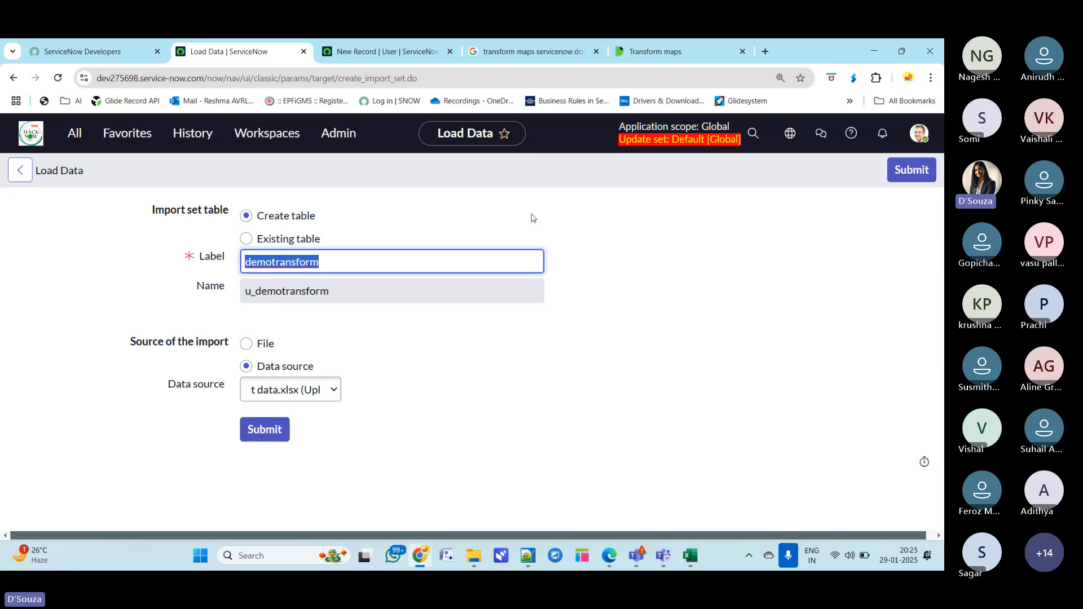
pyautogui.click(678, 237)
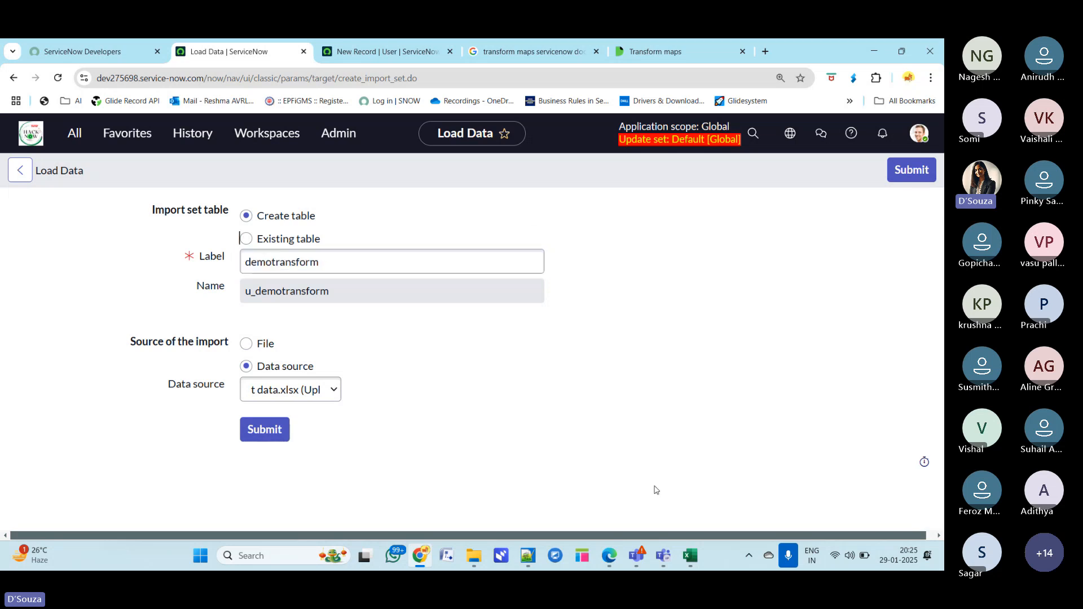
pyautogui.click(677, 55)
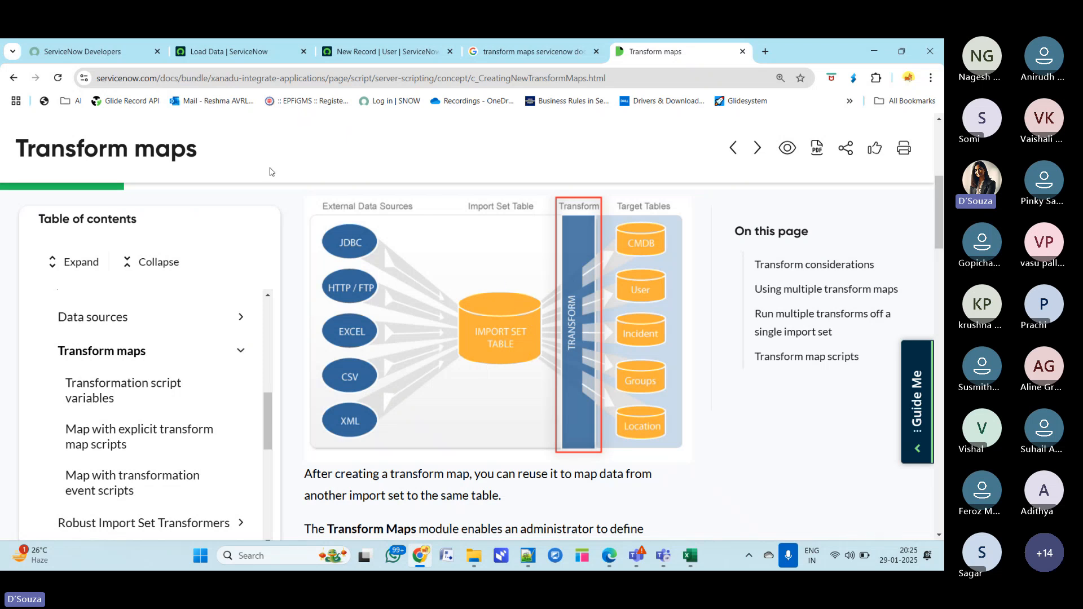
pyautogui.doubleClick(811, 56)
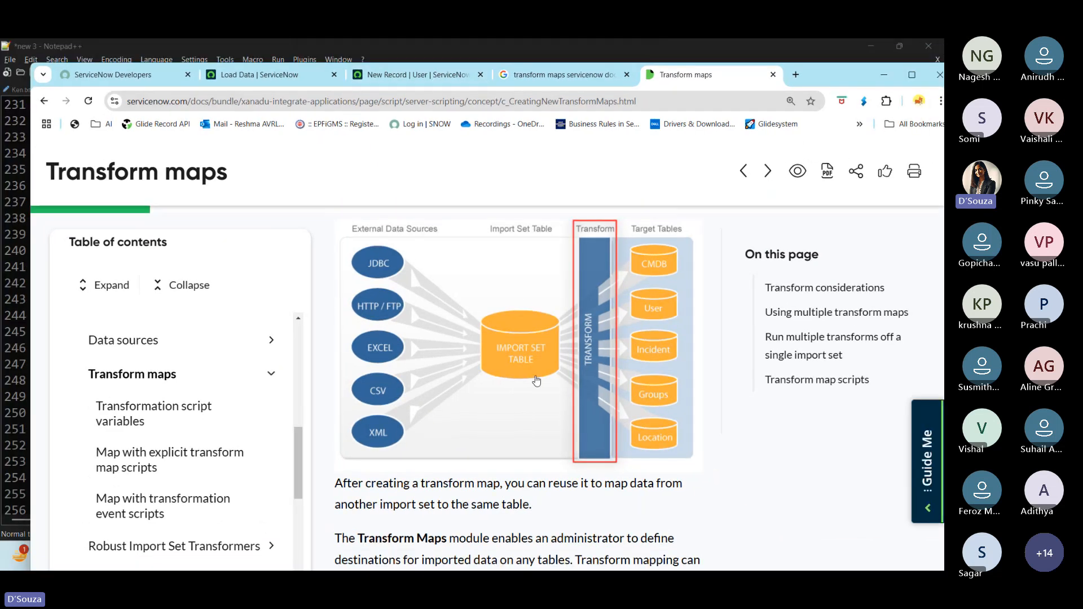
pyautogui.click(433, 74)
pyautogui.click(248, 79)
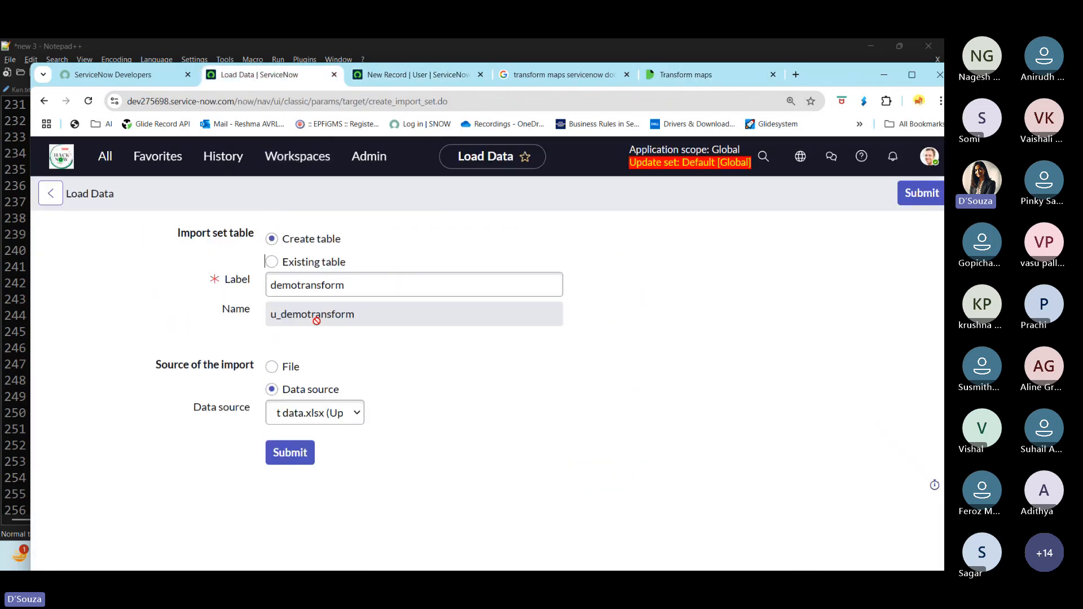
pyautogui.click(314, 294)
# - Set the source of the import to File
pyautogui.click(273, 367)
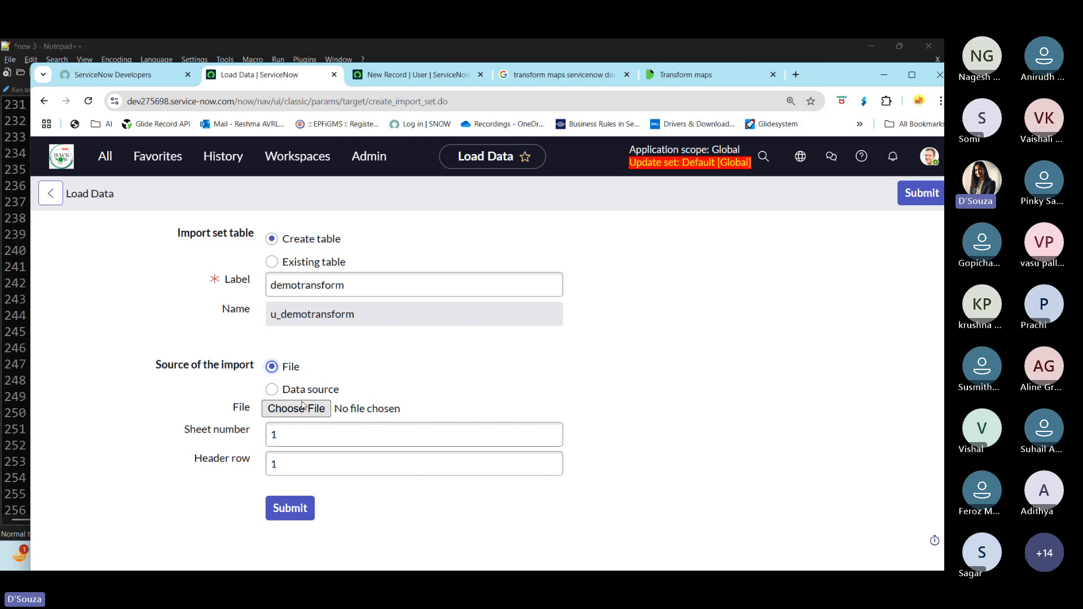
pyautogui.click(273, 390)
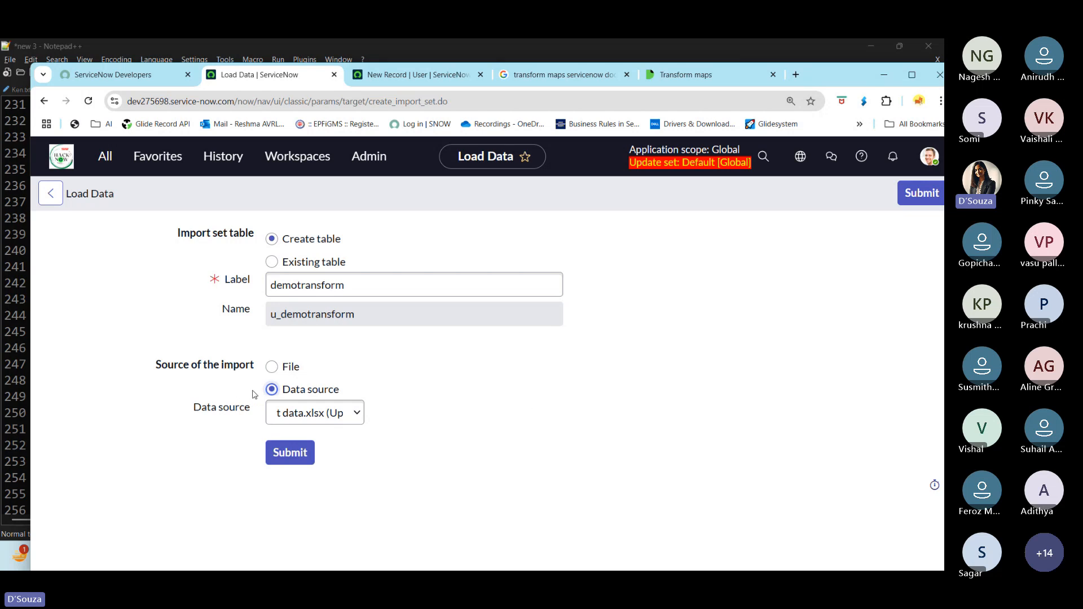
pyautogui.click(271, 367)
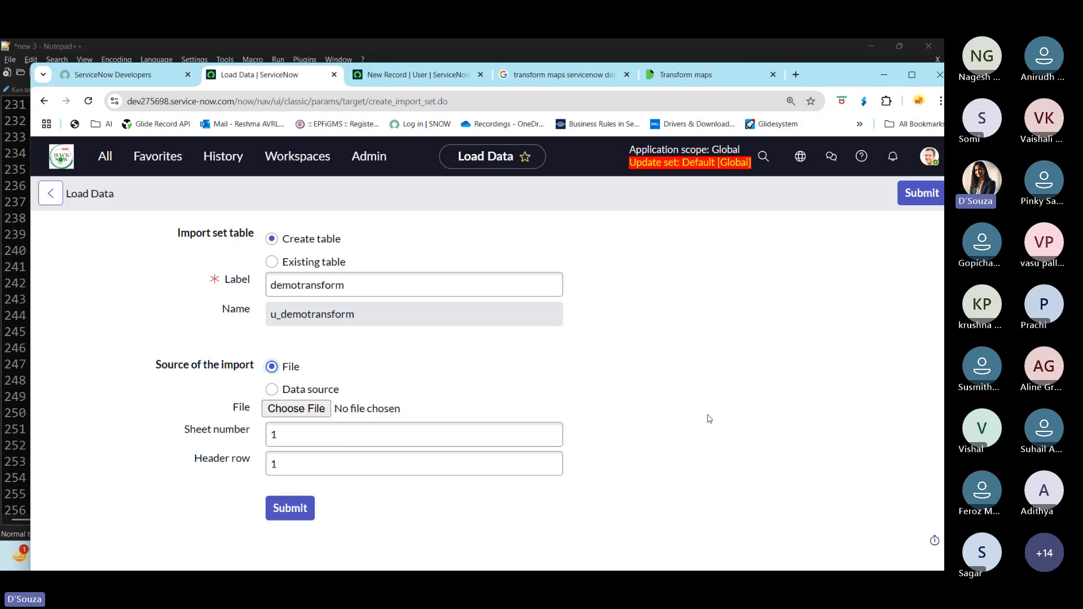
# - Attach demoimportdata.xlsx from Downloads as the import file and submit the data load
pyautogui.click(310, 409)
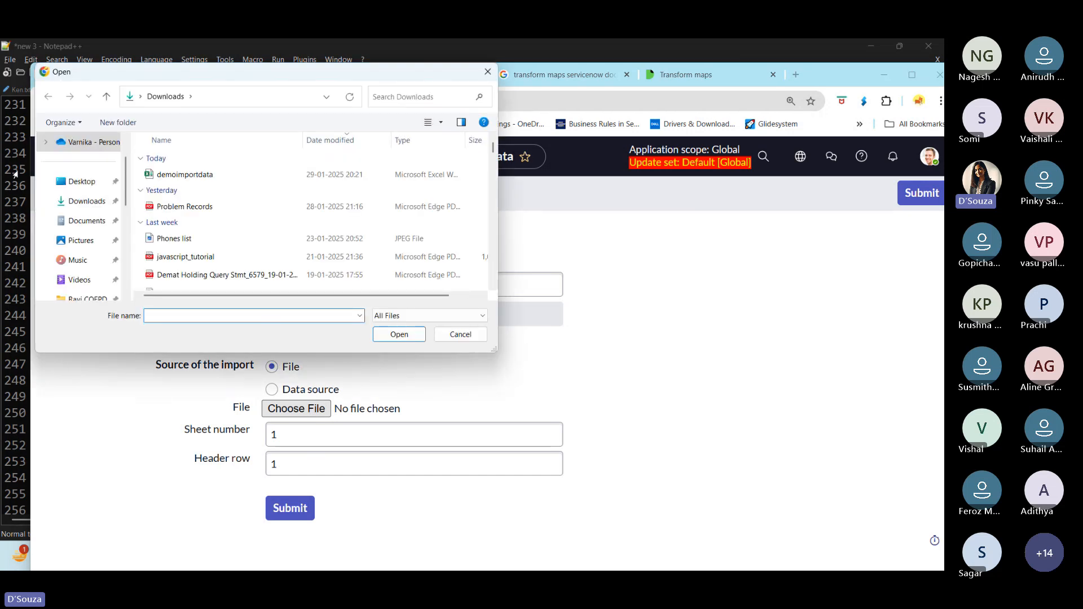
pyautogui.click(196, 176)
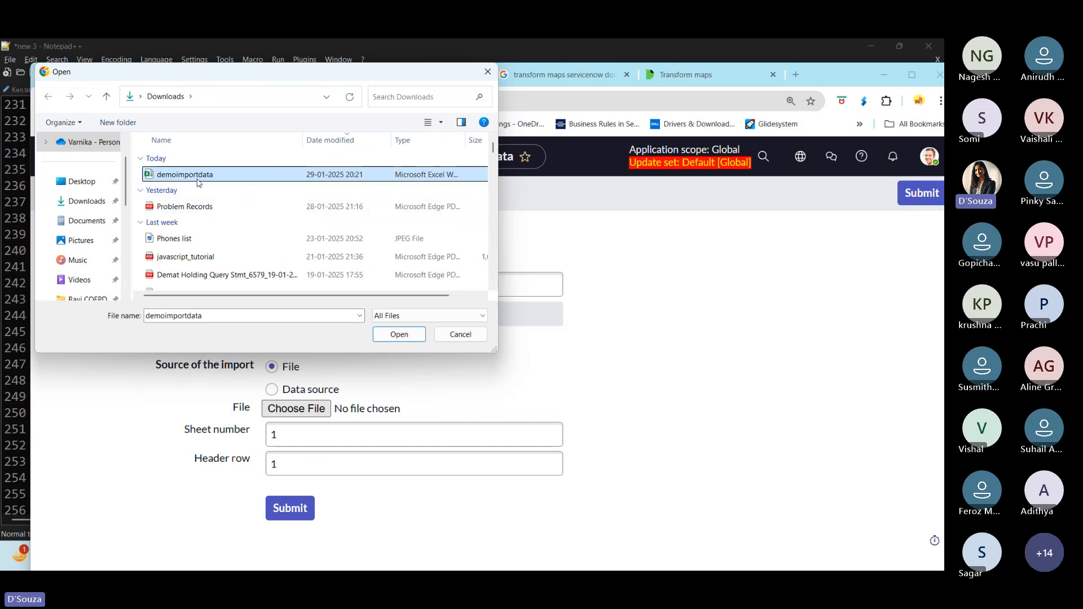
pyautogui.click(400, 334)
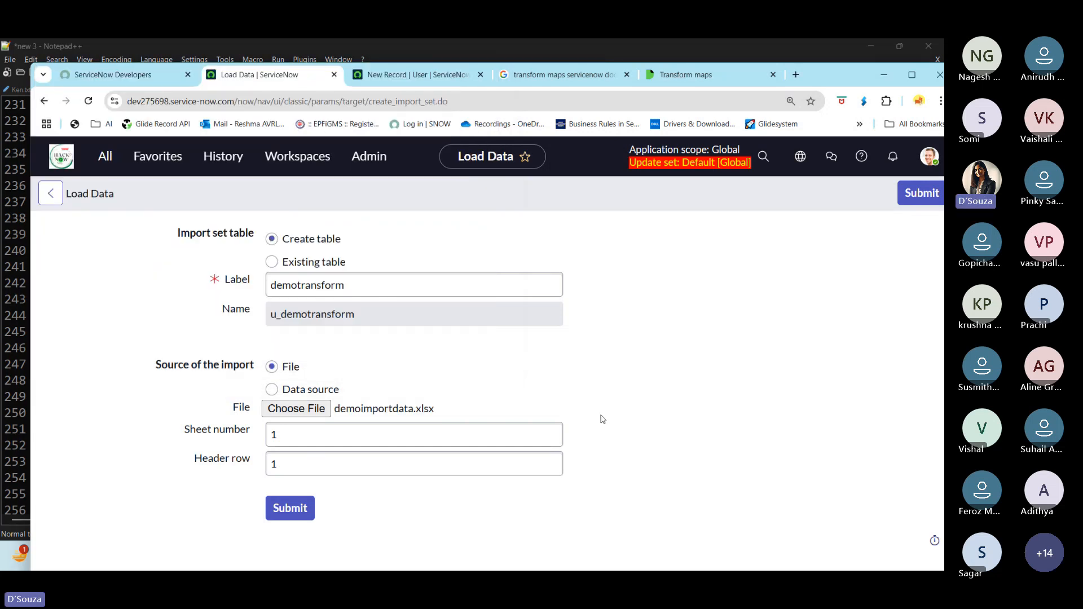
pyautogui.click(297, 507)
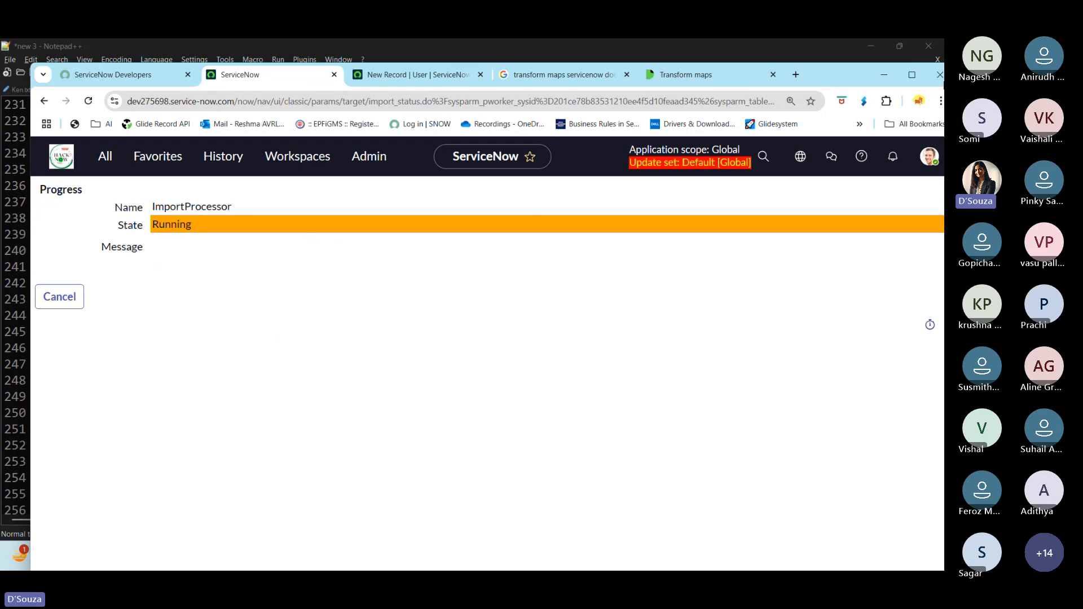
# - Open the import sets and the loaded data for this load in separate tabs
pyautogui.doubleClick(824, 73)
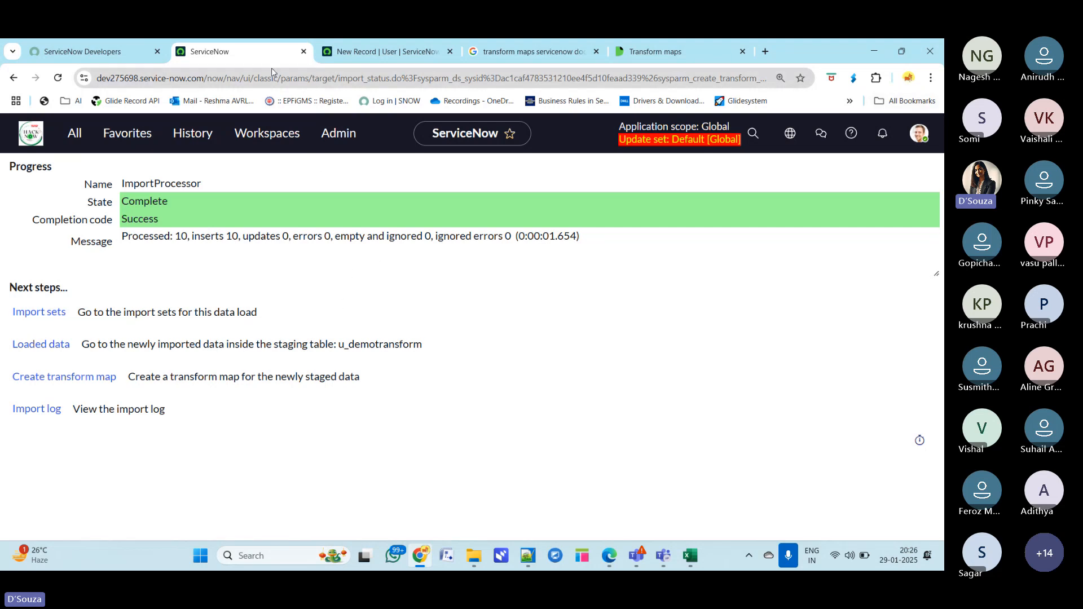
pyautogui.doubleClick(812, 57)
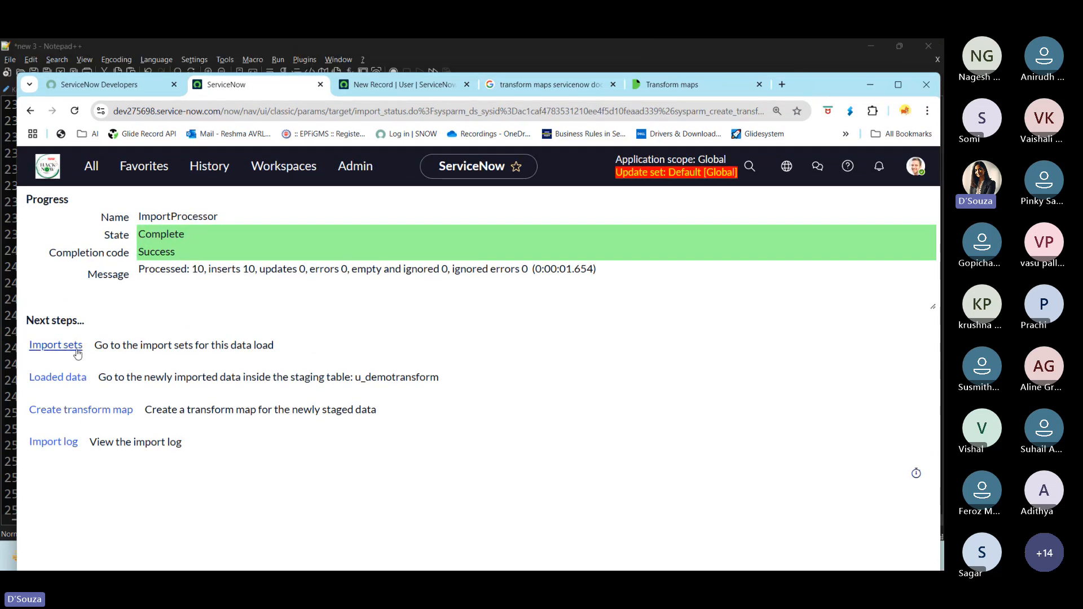
pyautogui.moveTo(94, 345); pyautogui.dragTo(277, 350)
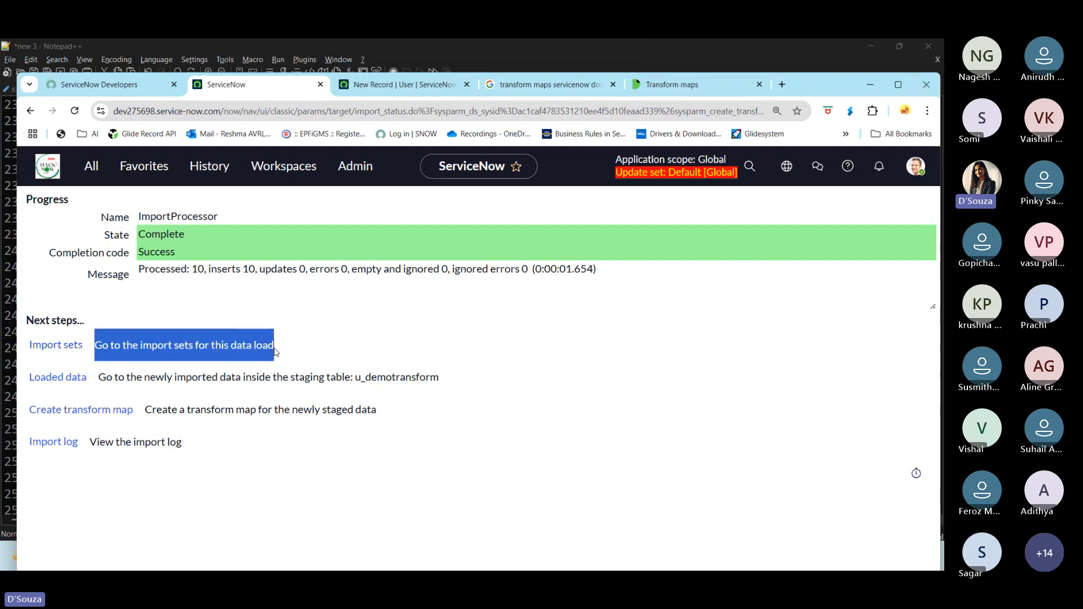
pyautogui.middleClick(59, 345)
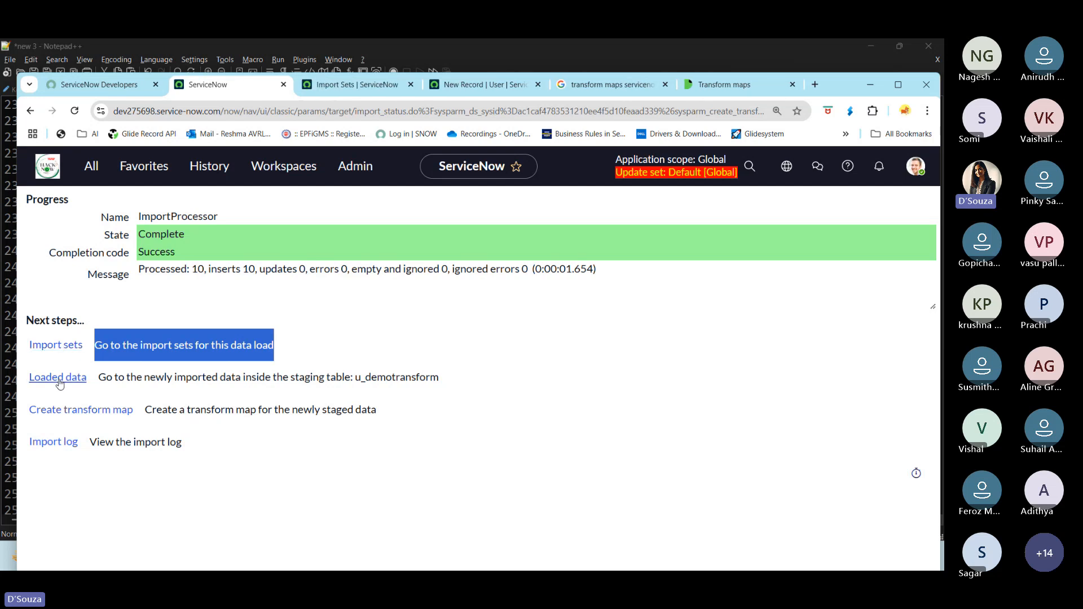
pyautogui.middleClick(59, 378)
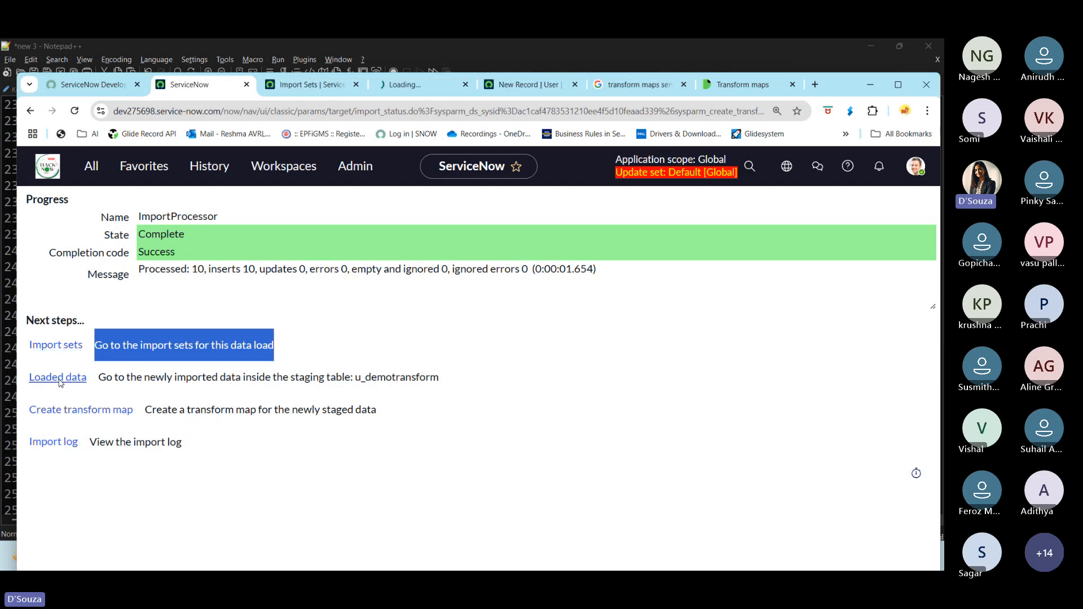
# - Review the import set record created for this load and its import set table name
pyautogui.click(316, 86)
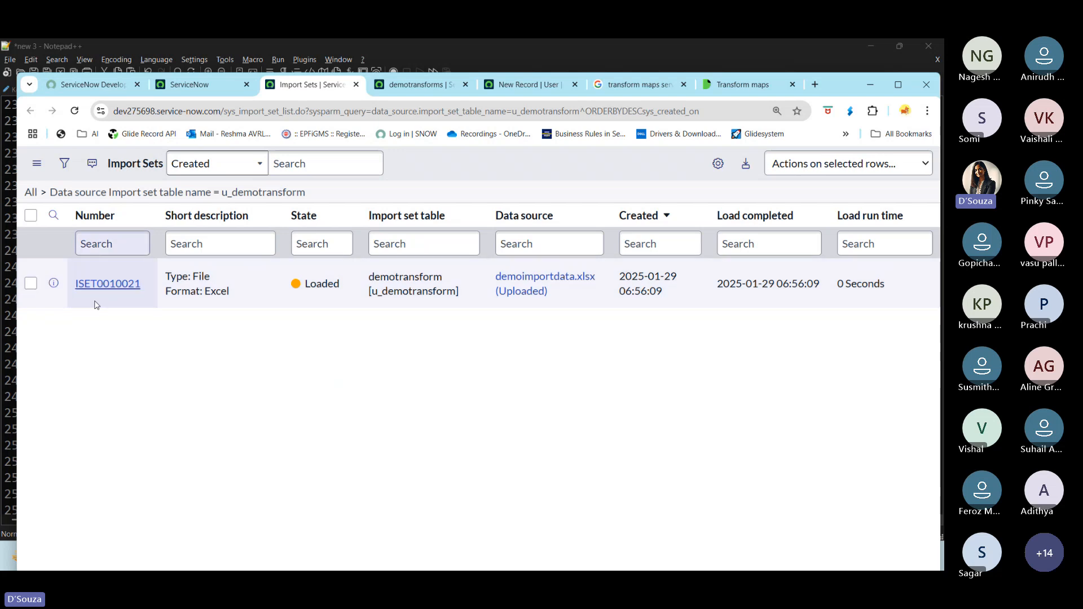
pyautogui.doubleClick(144, 285)
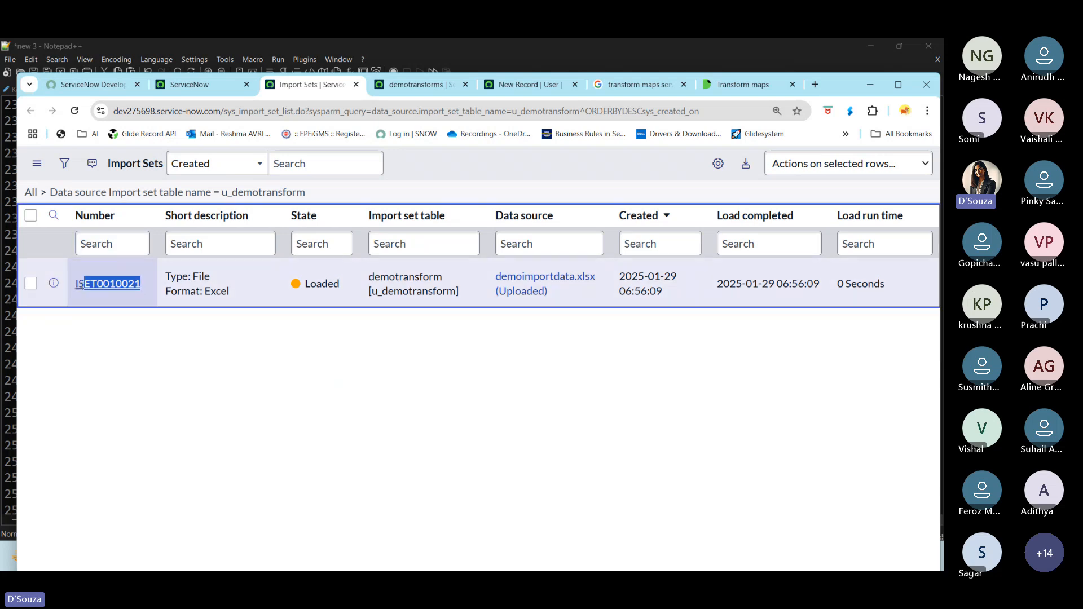
pyautogui.doubleClick(228, 291)
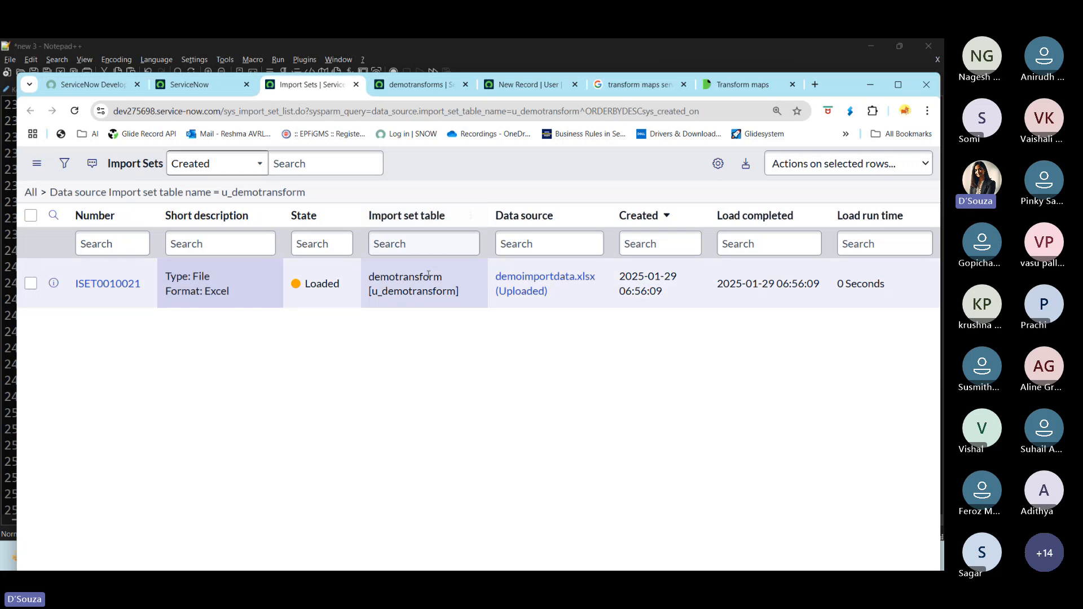
pyautogui.moveTo(377, 294); pyautogui.dragTo(460, 294)
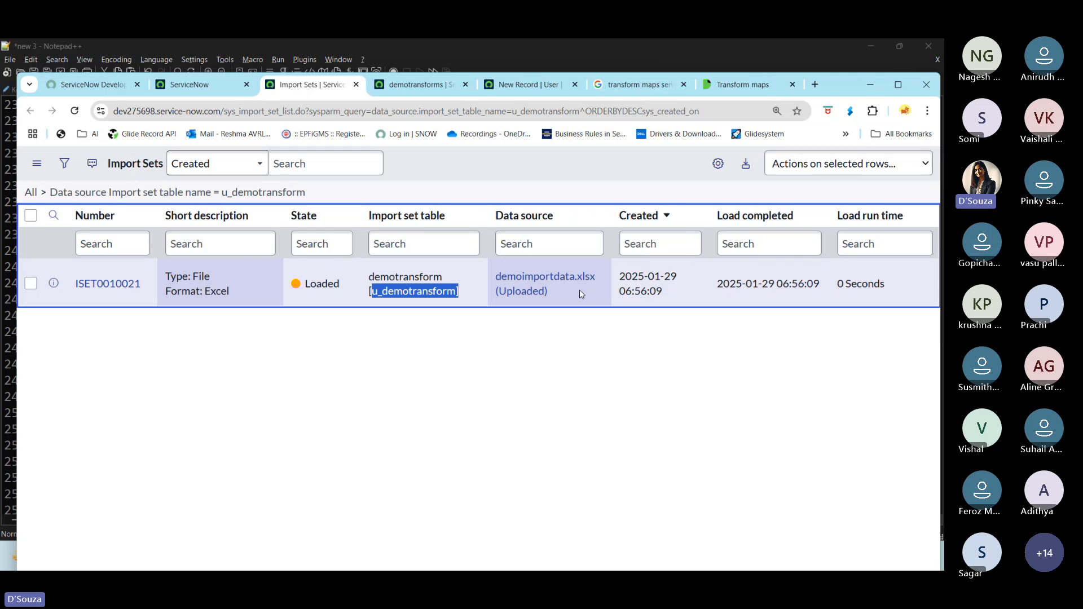
pyautogui.hotkey('alt', 'Tab')
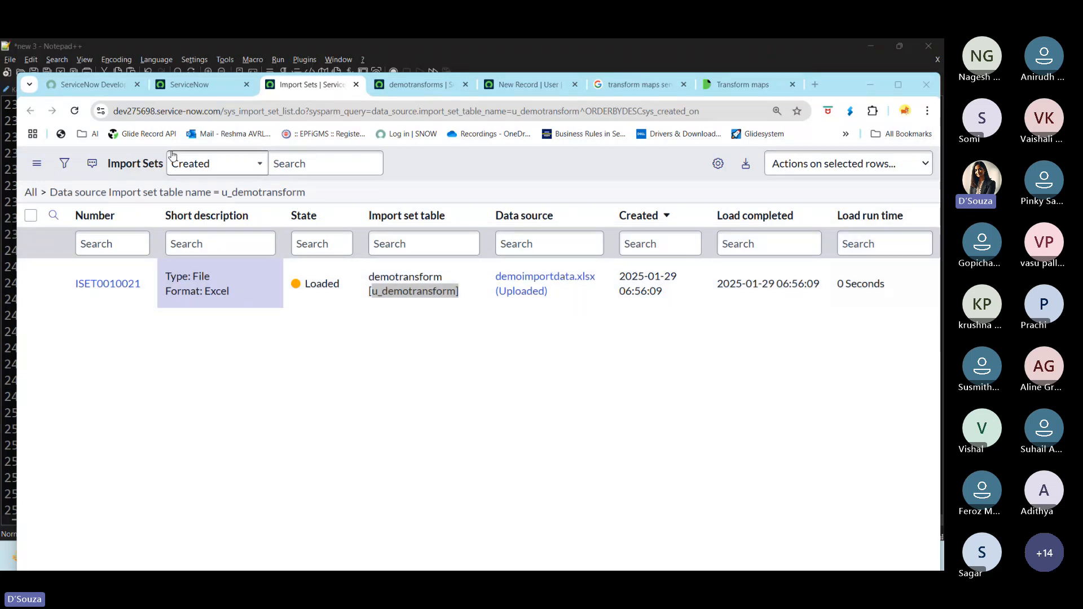
# - Add the Employee number, Fname, Lname and Userid columns to the staging table list and move them to the front
pyautogui.click(411, 84)
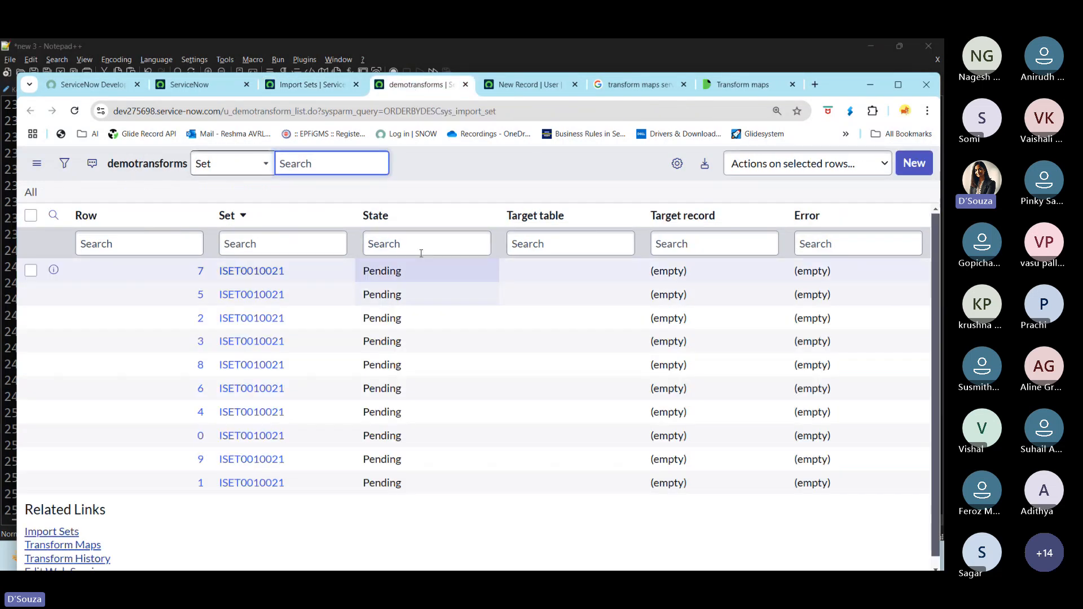
pyautogui.click(677, 163)
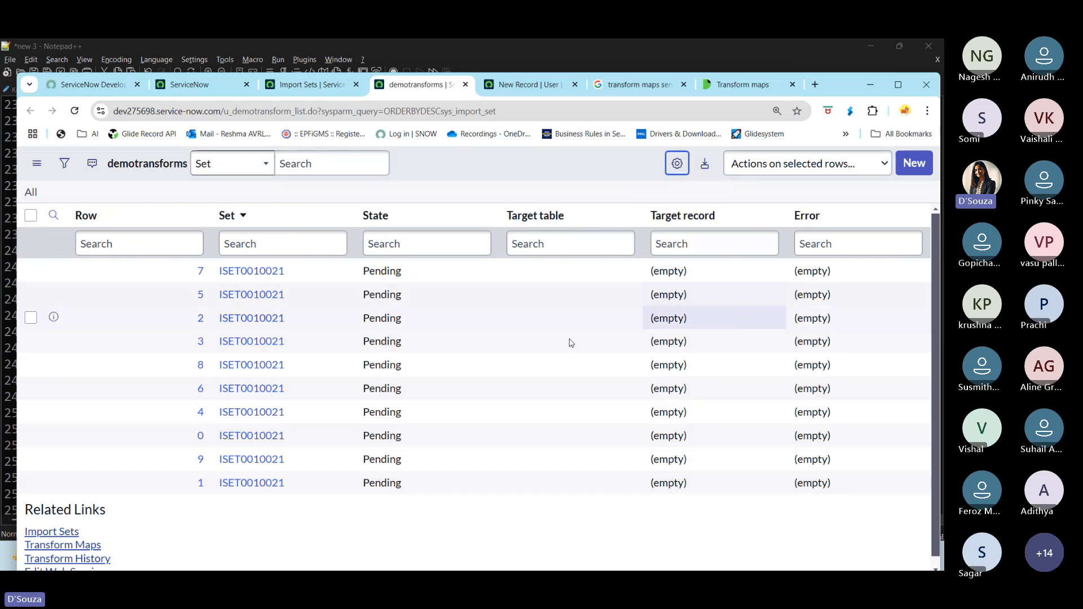
pyautogui.click(677, 163)
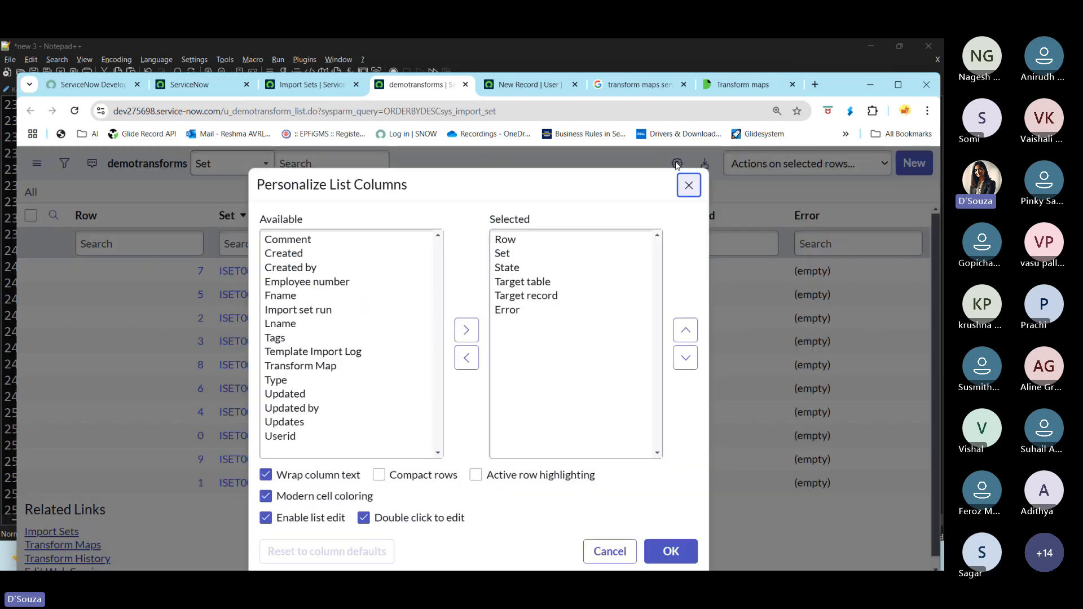
pyautogui.click(315, 283)
pyautogui.keyDown('shift'); pyautogui.click(291, 299); pyautogui.keyUp('shift')
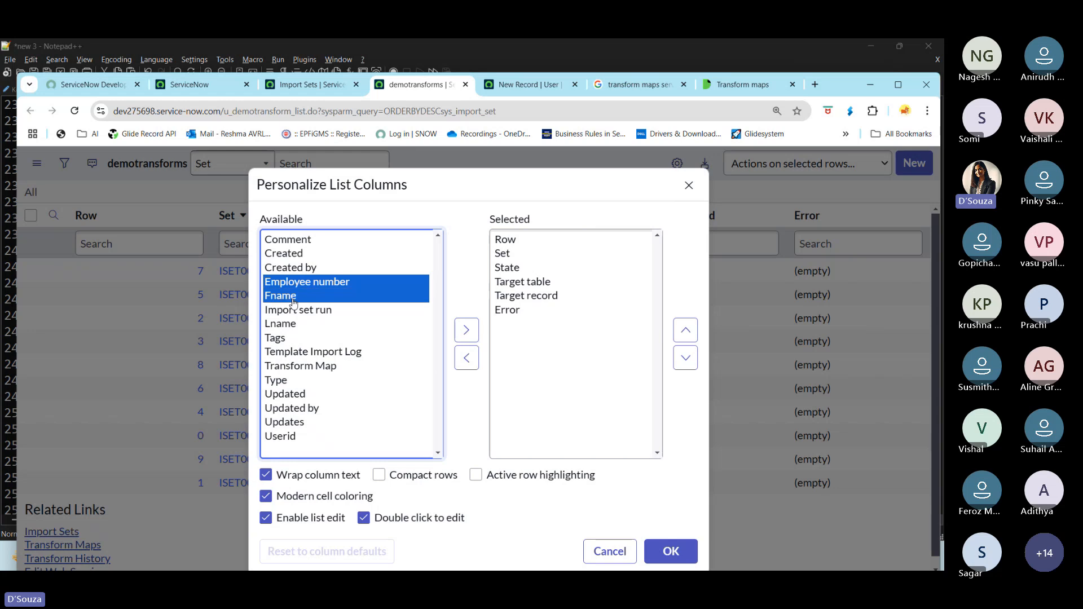
pyautogui.keyDown('ctrl'); pyautogui.click(291, 327); pyautogui.keyUp('ctrl')
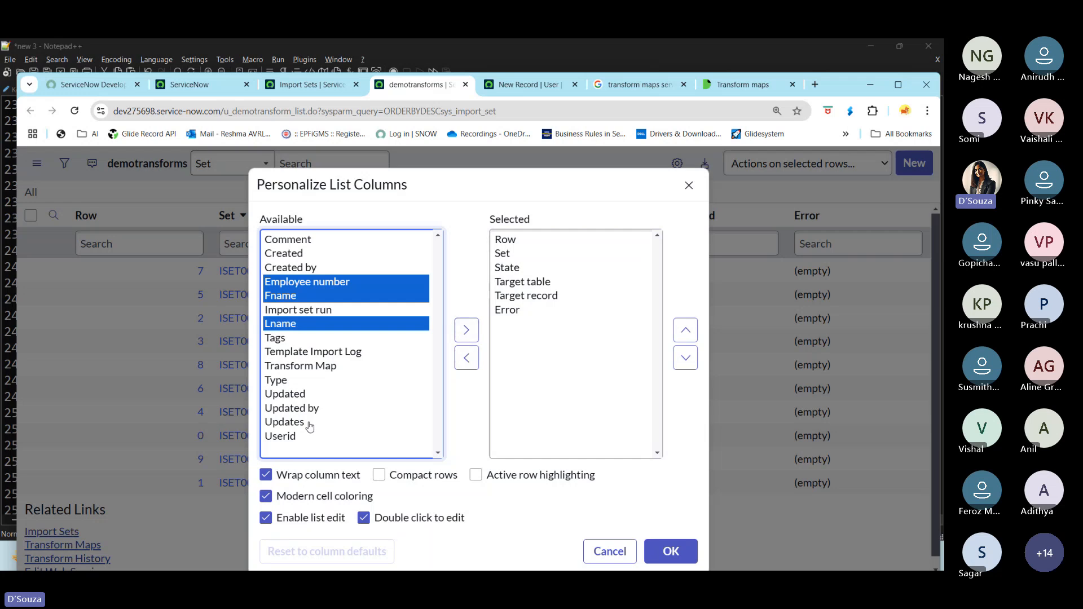
pyautogui.keyDown('ctrl'); pyautogui.click(294, 436); pyautogui.keyUp('ctrl')
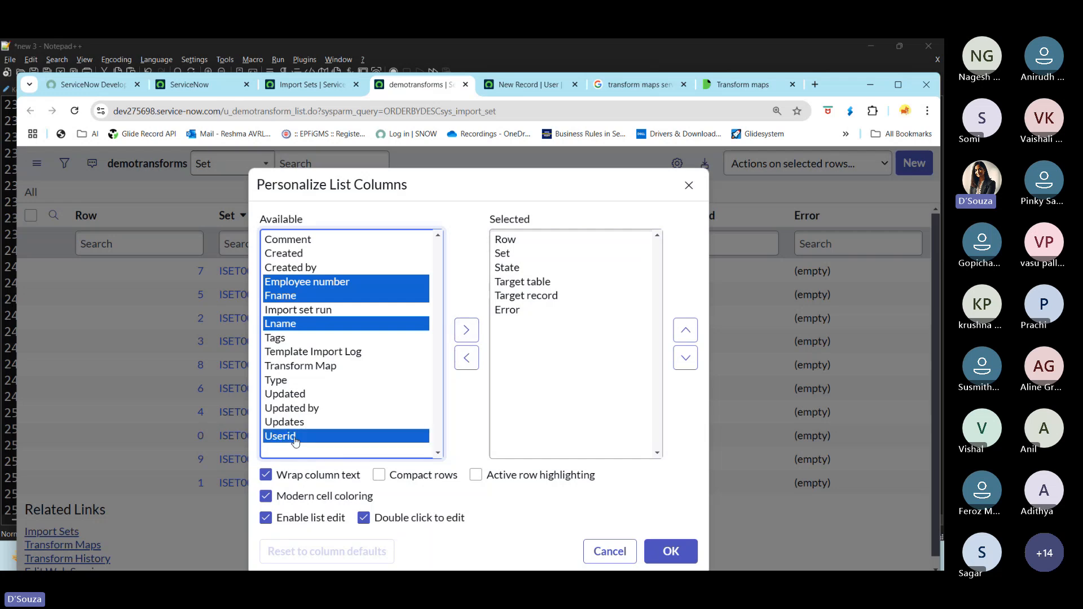
pyautogui.click(466, 330)
pyautogui.click(685, 330)
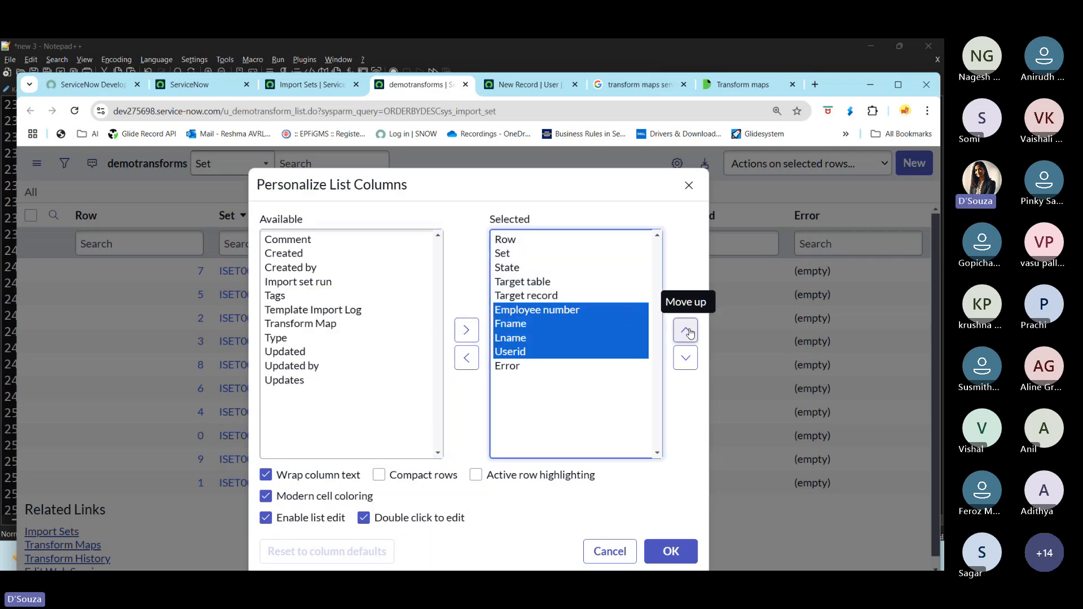
pyautogui.click(685, 329)
pyautogui.click(685, 330)
pyautogui.click(685, 330)
pyautogui.click(686, 330)
pyautogui.click(685, 330)
pyautogui.click(671, 551)
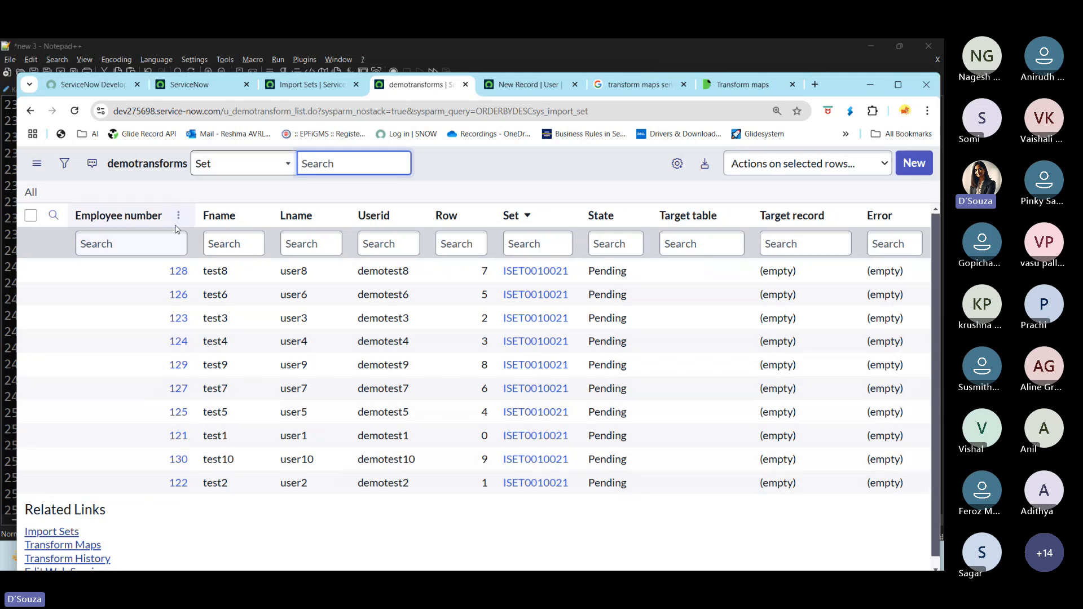
# - Sort the staged rows by Employee number in ascending order
pyautogui.click(146, 215)
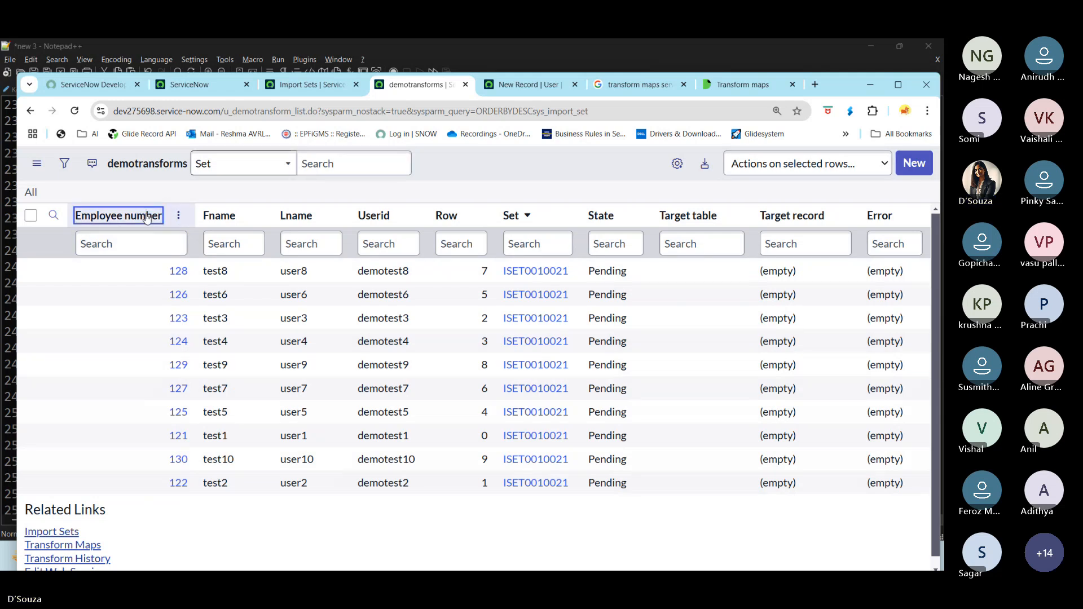
pyautogui.press('Return')
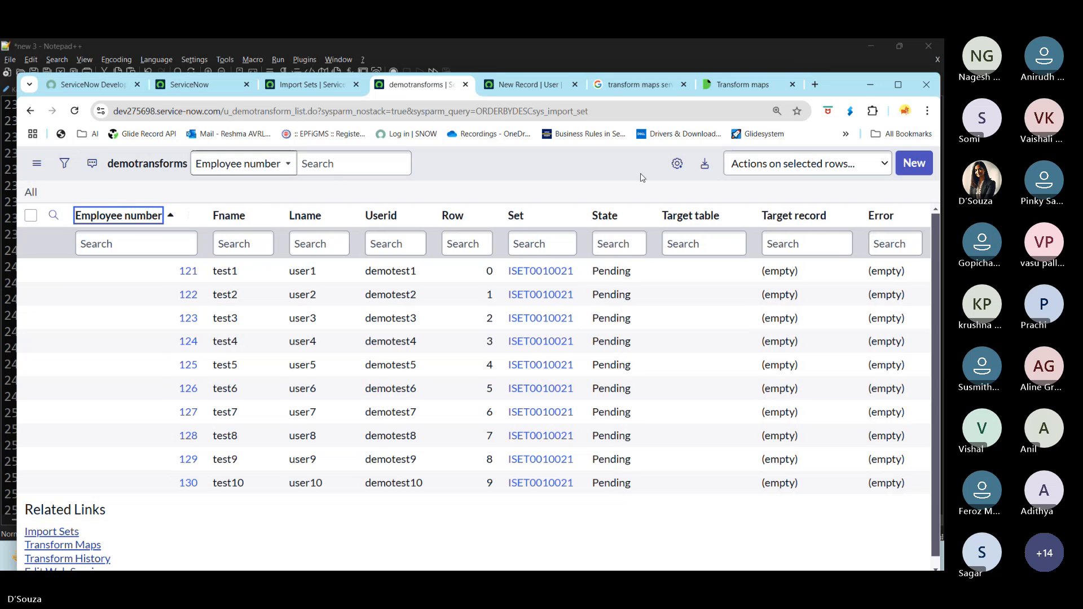
pyautogui.click(361, 164)
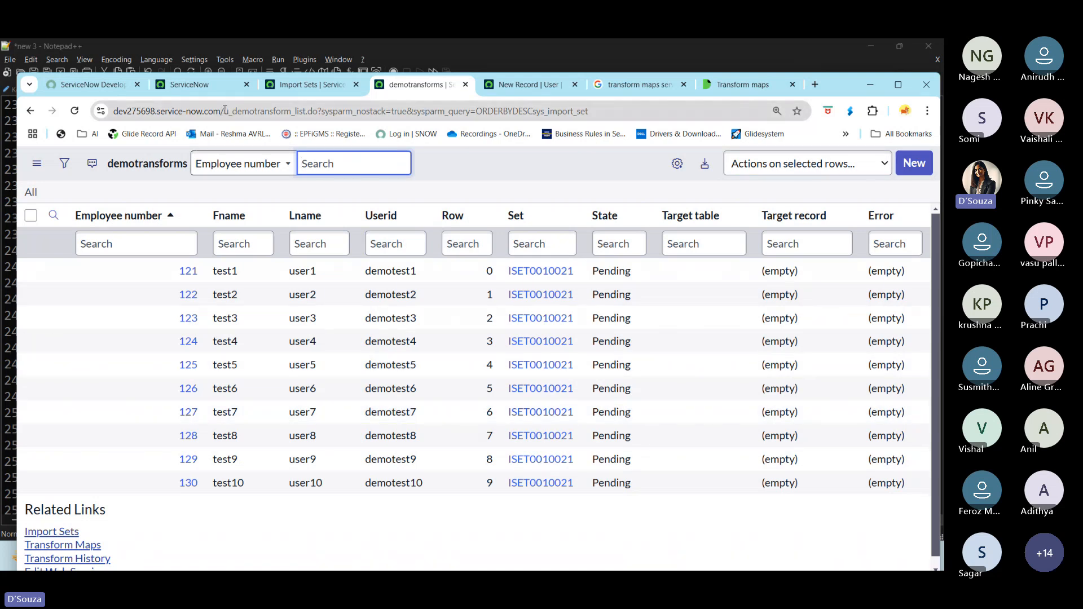
pyautogui.moveTo(225, 110); pyautogui.dragTo(305, 110)
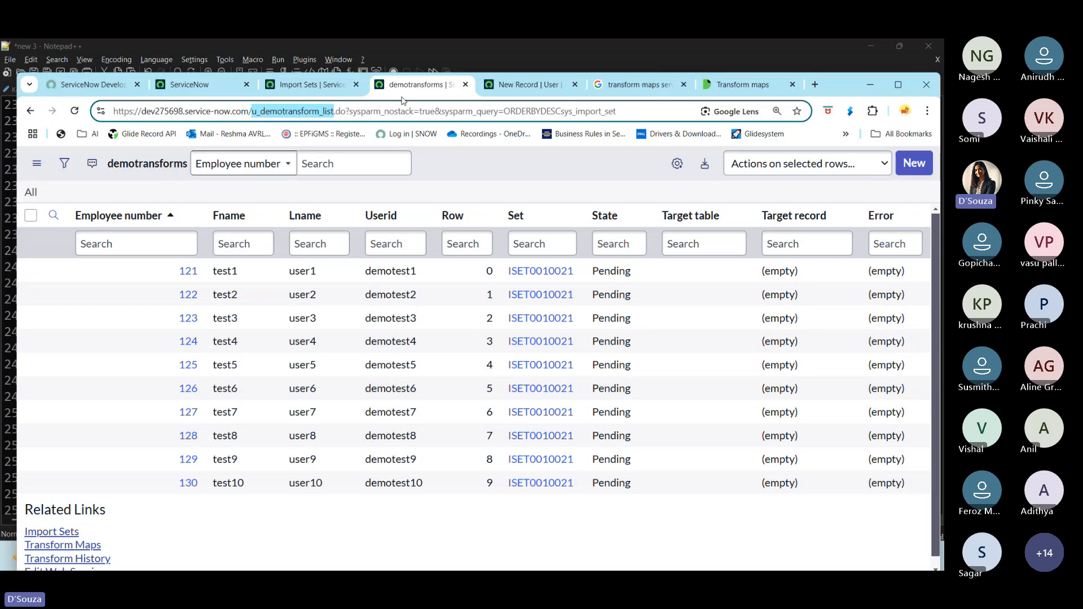
# - Return to the import status page and start creating a transform map for the staged data
pyautogui.click(302, 85)
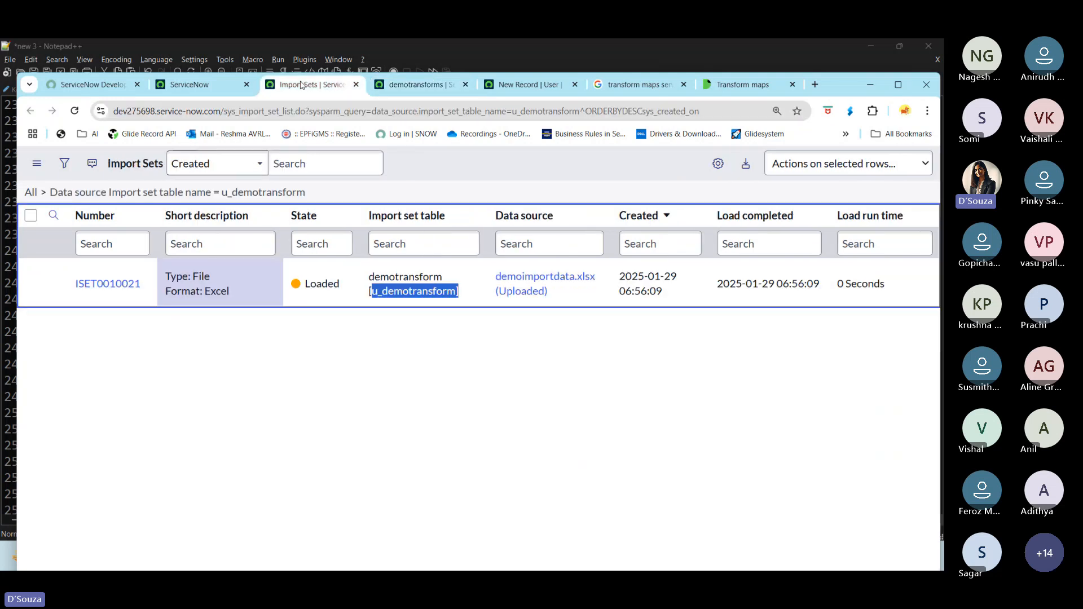
pyautogui.click(189, 85)
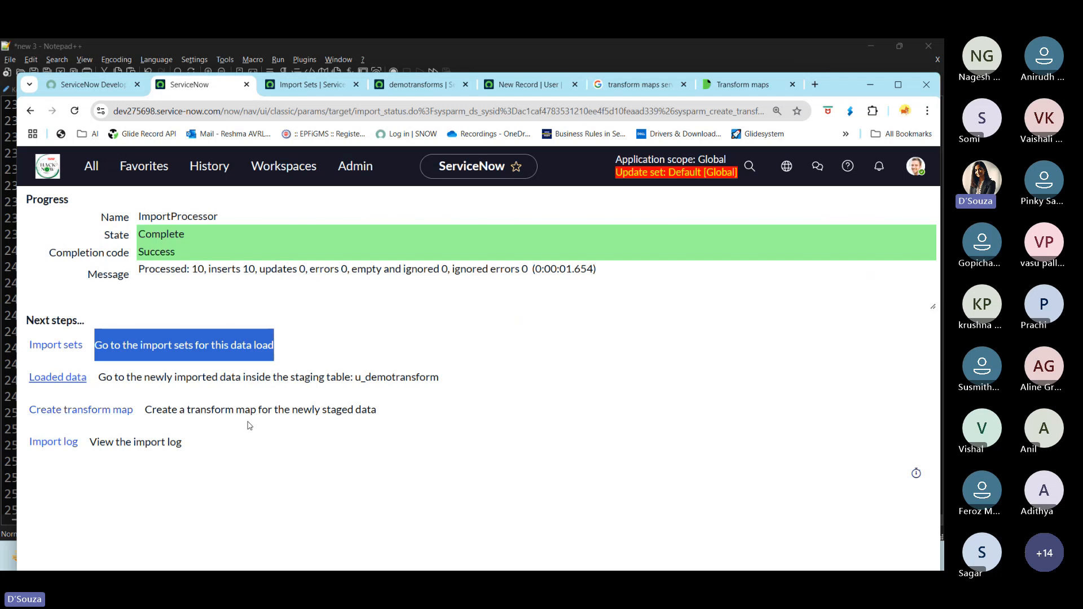
pyautogui.moveTo(396, 416); pyautogui.dragTo(265, 472)
pyautogui.click(280, 474)
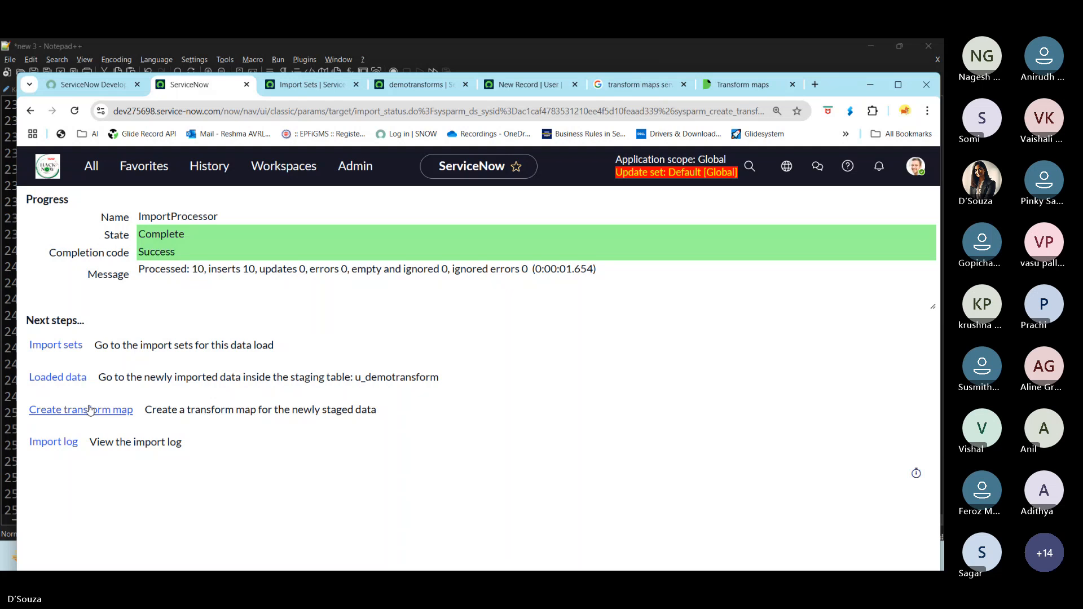
pyautogui.click(90, 409)
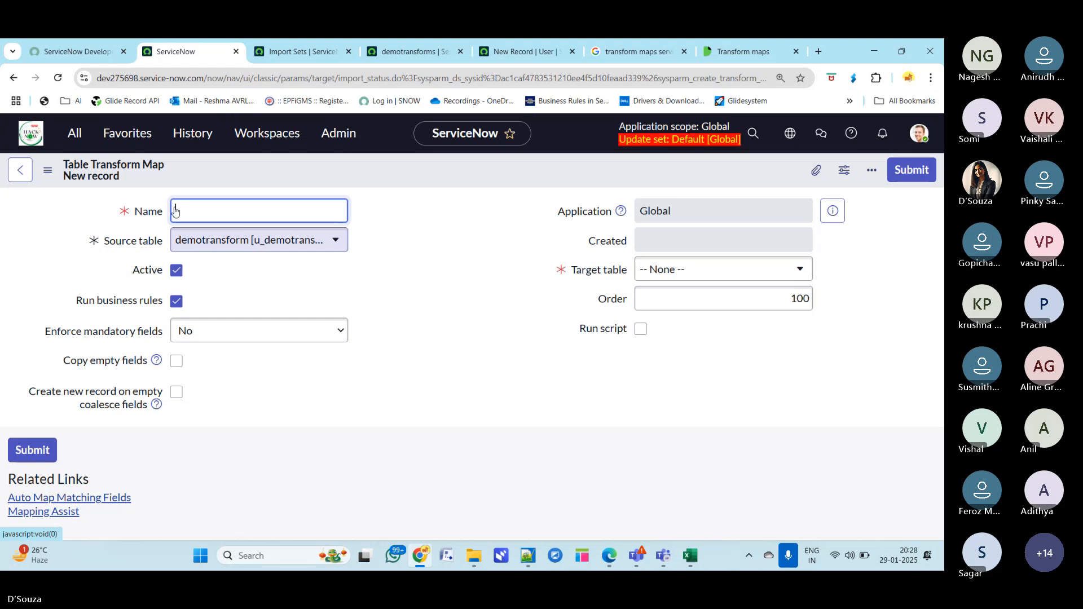
# - Name the new transform map demotransformdata
pyautogui.write('demo')
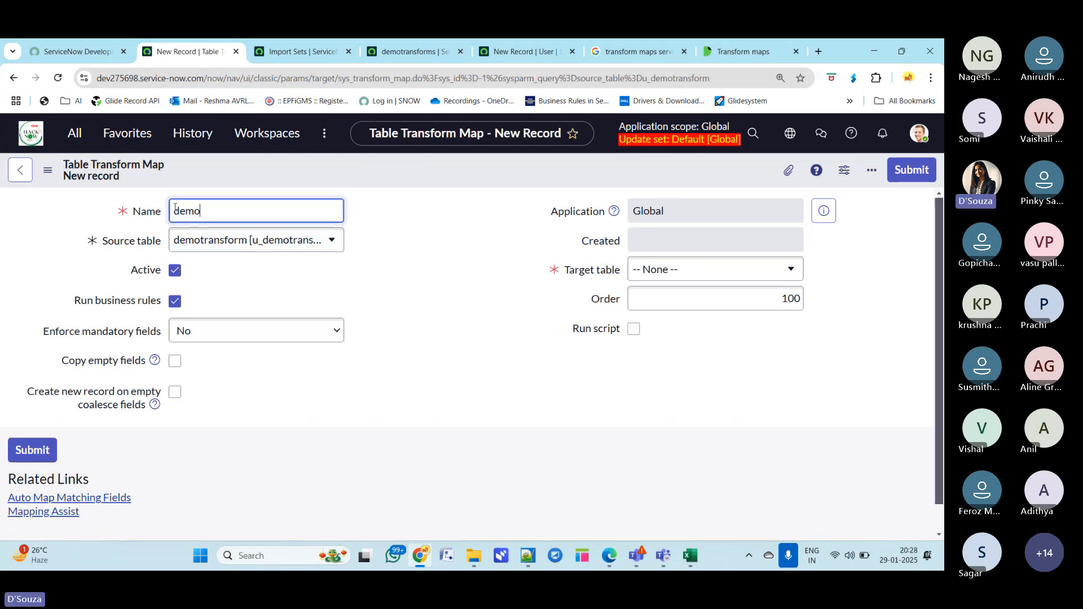
pyautogui.write('transfo')
pyautogui.press('BackSpace')
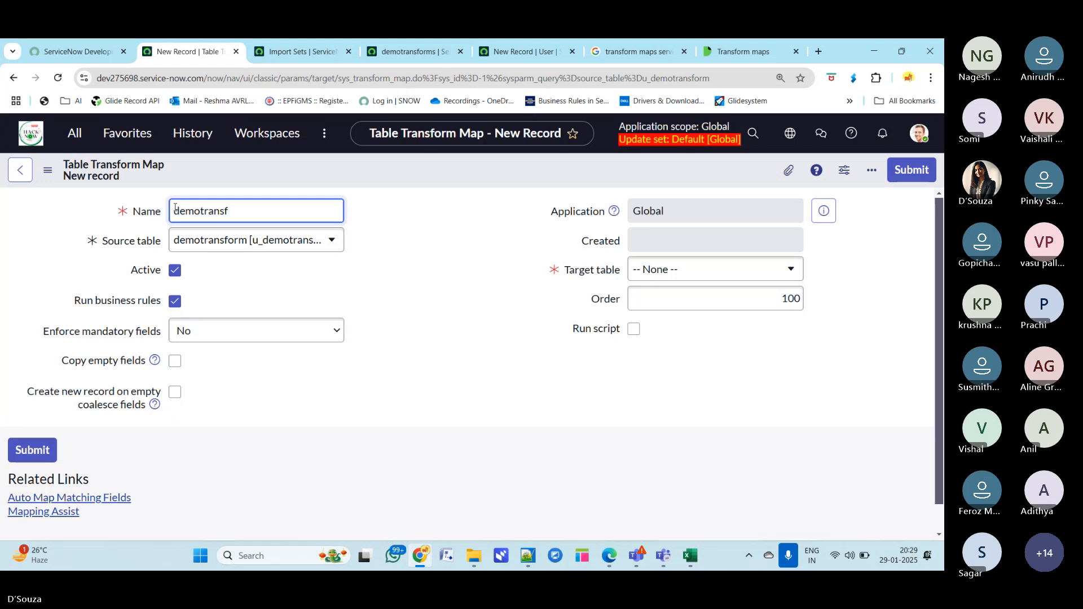
pyautogui.write('ormdat')
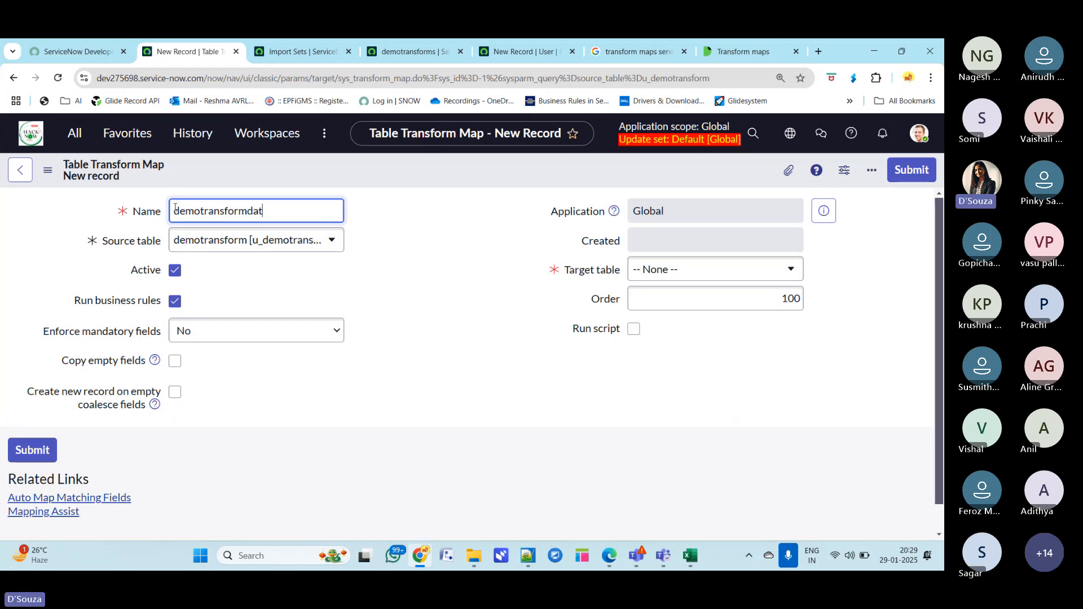
pyautogui.write('a')
pyautogui.click(388, 237)
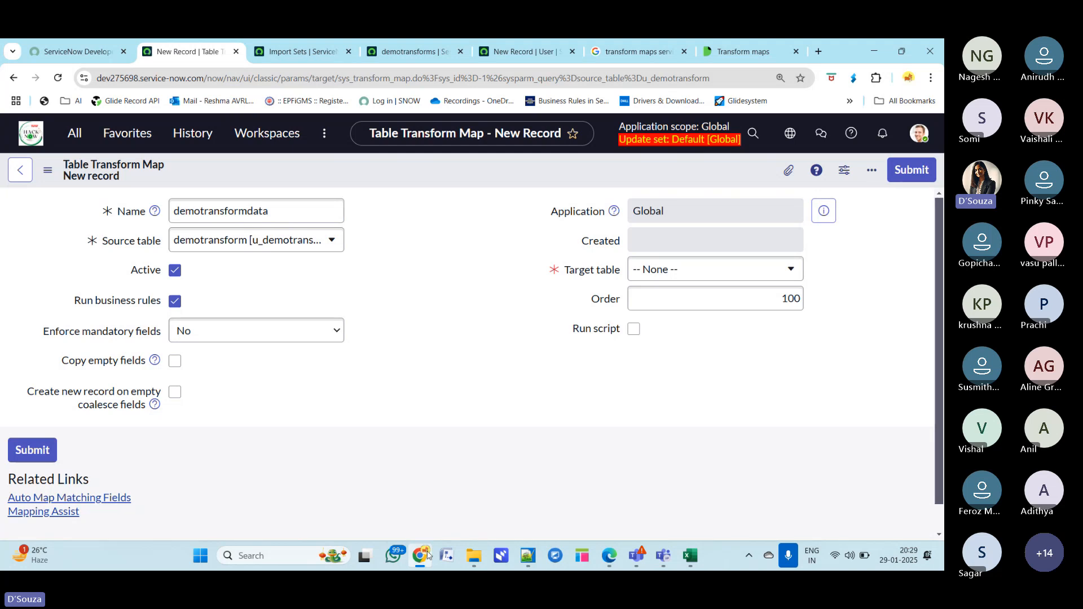
pyautogui.moveTo(632, 558)
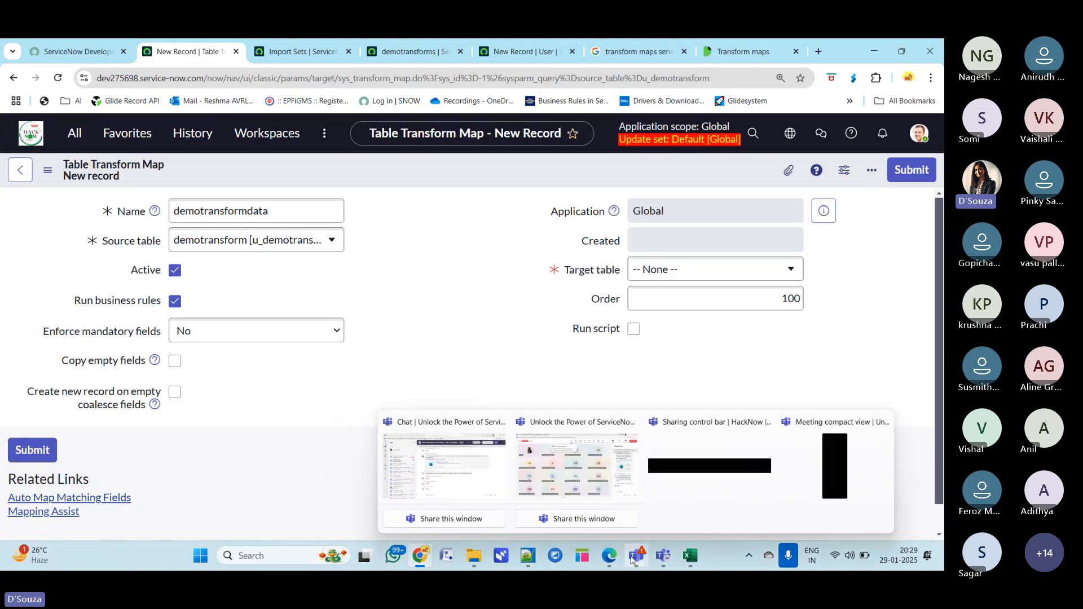
pyautogui.click(902, 482)
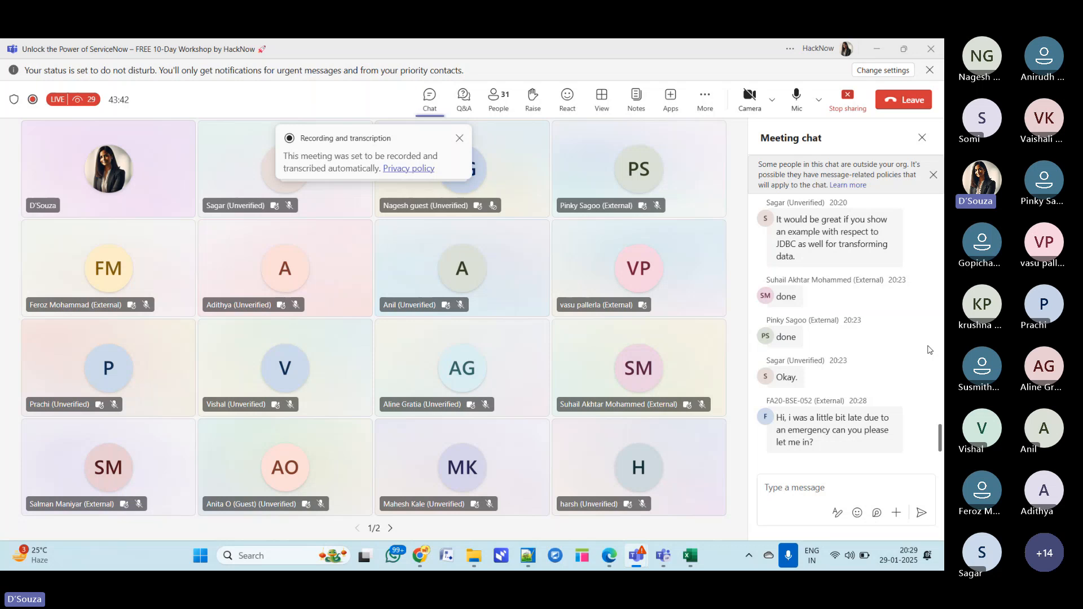
pyautogui.click(876, 51)
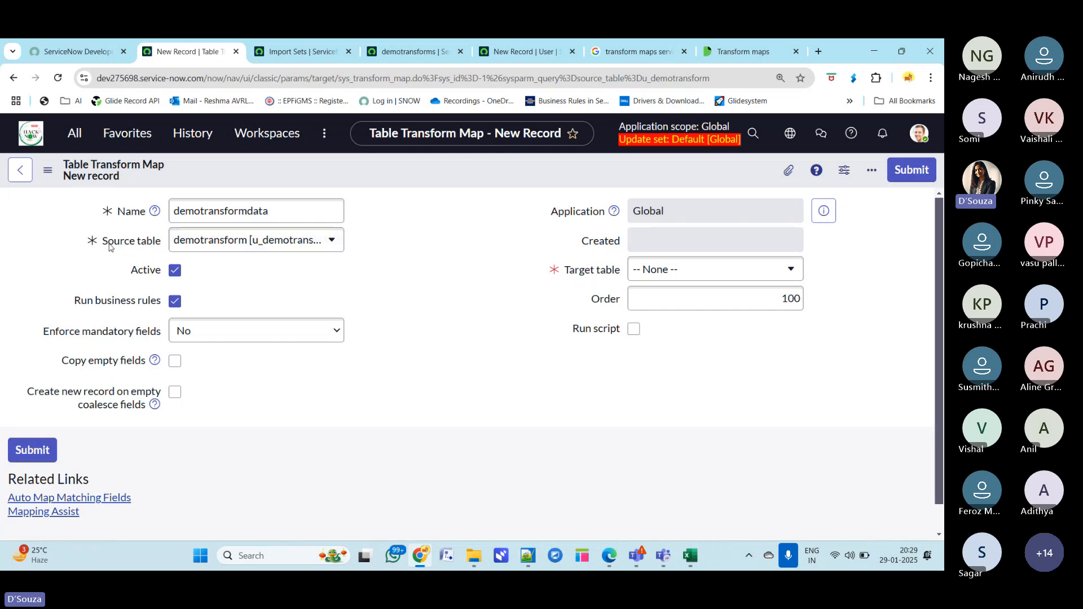
pyautogui.moveTo(100, 241); pyautogui.dragTo(165, 244)
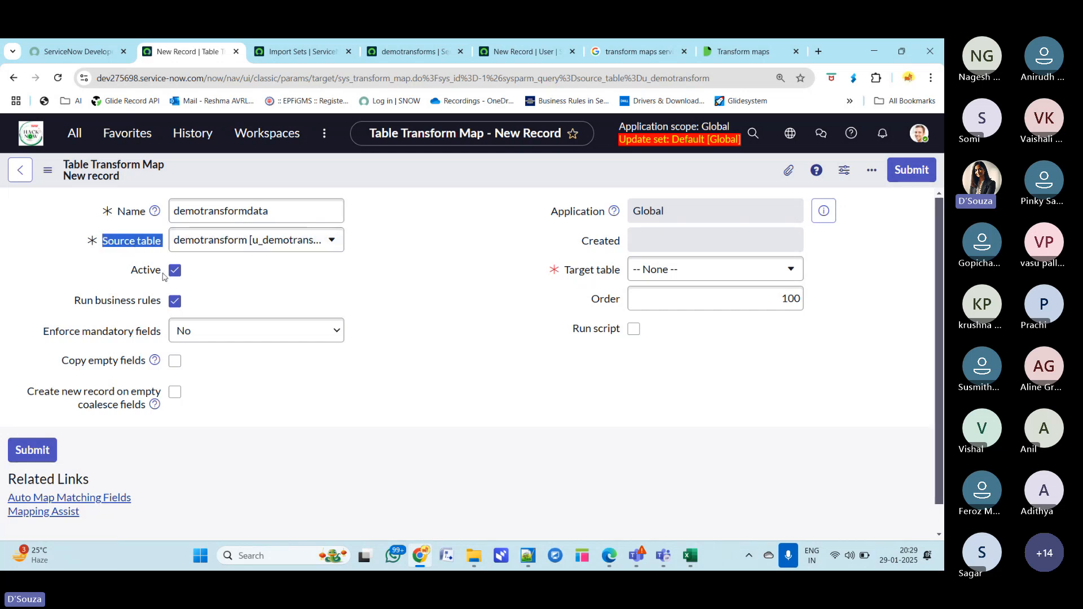
pyautogui.click(461, 272)
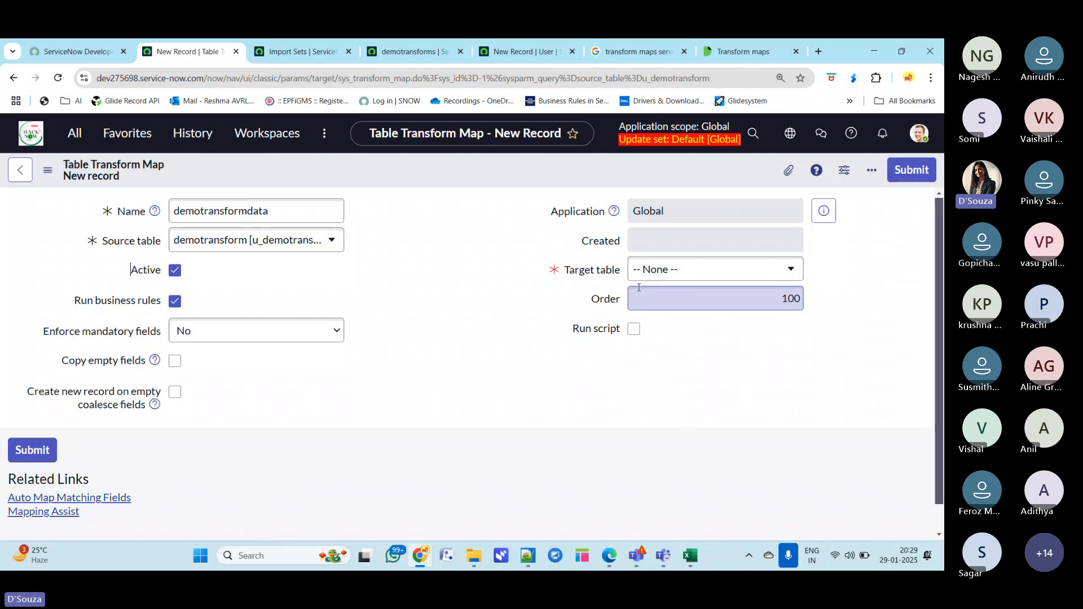
# - Set the transform map's target table to User [sys_user]
pyautogui.click(670, 270)
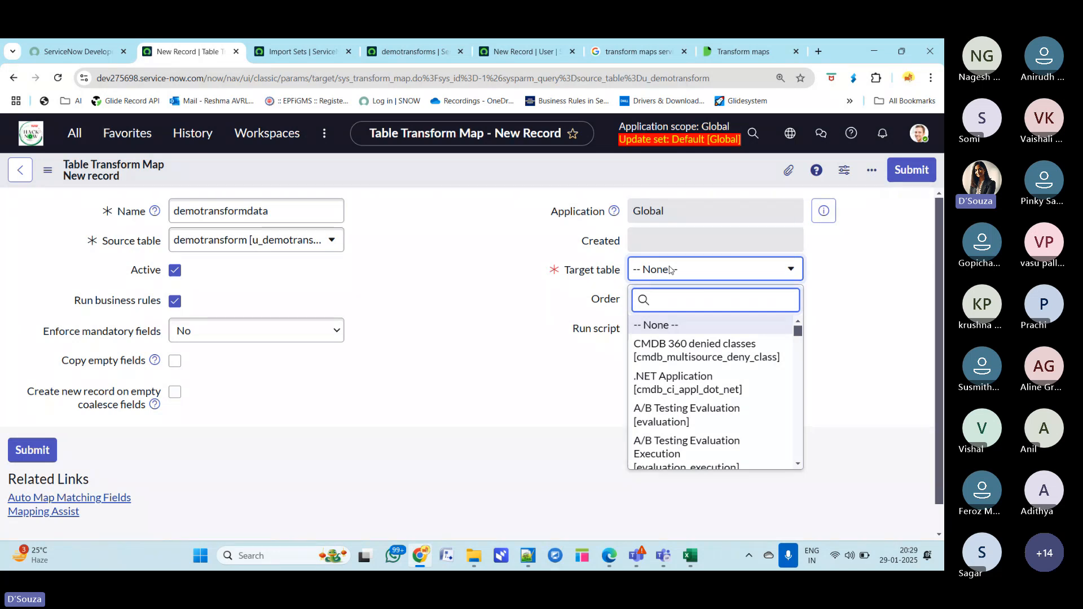
pyautogui.write('sys_user')
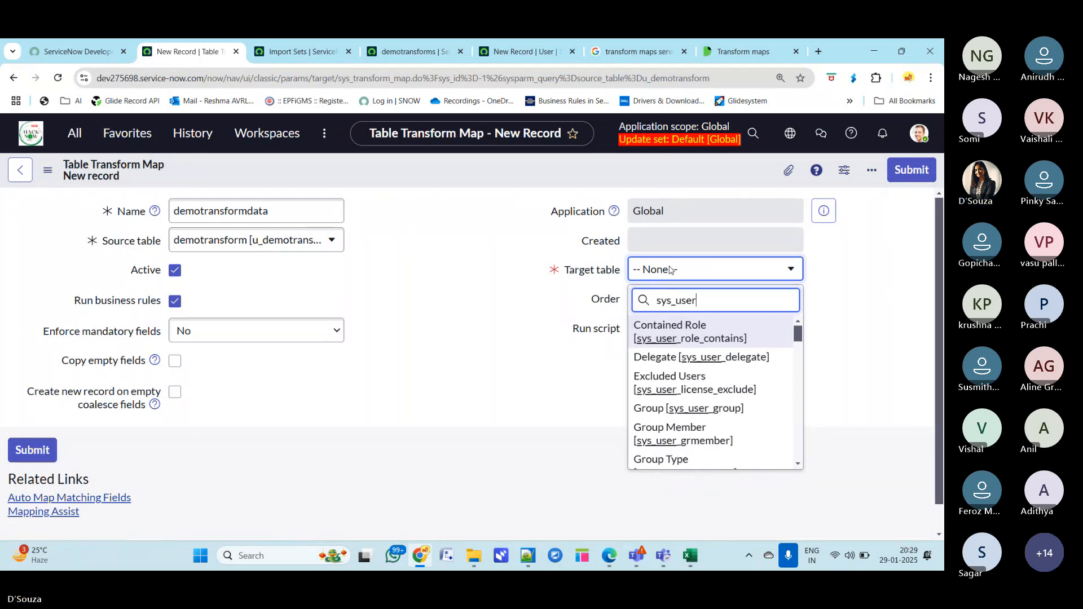
pyautogui.scroll(-4, 697, 425)
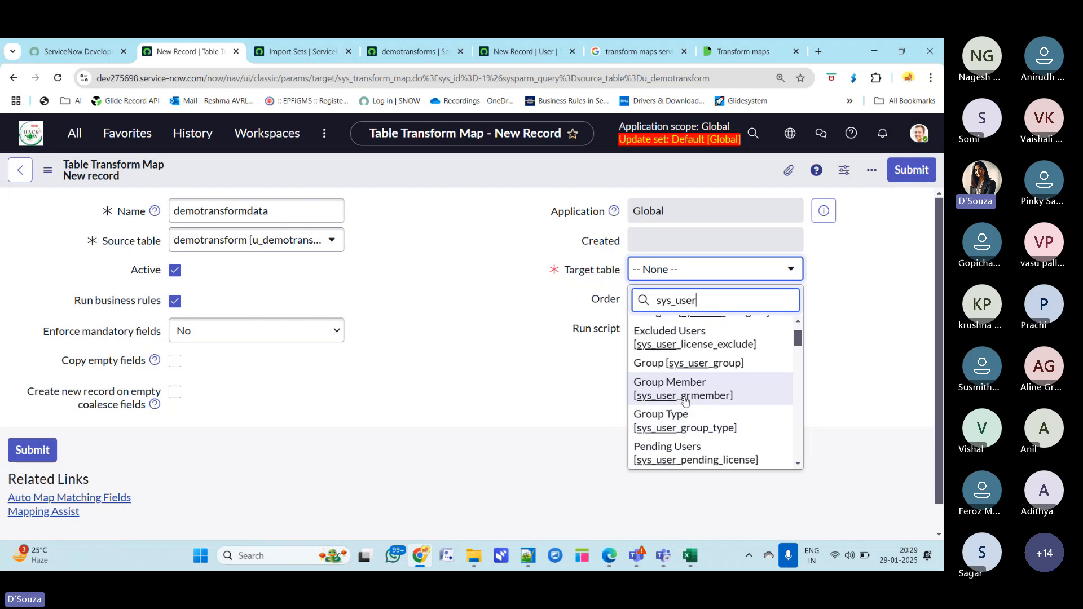
pyautogui.scroll(-6, 697, 425)
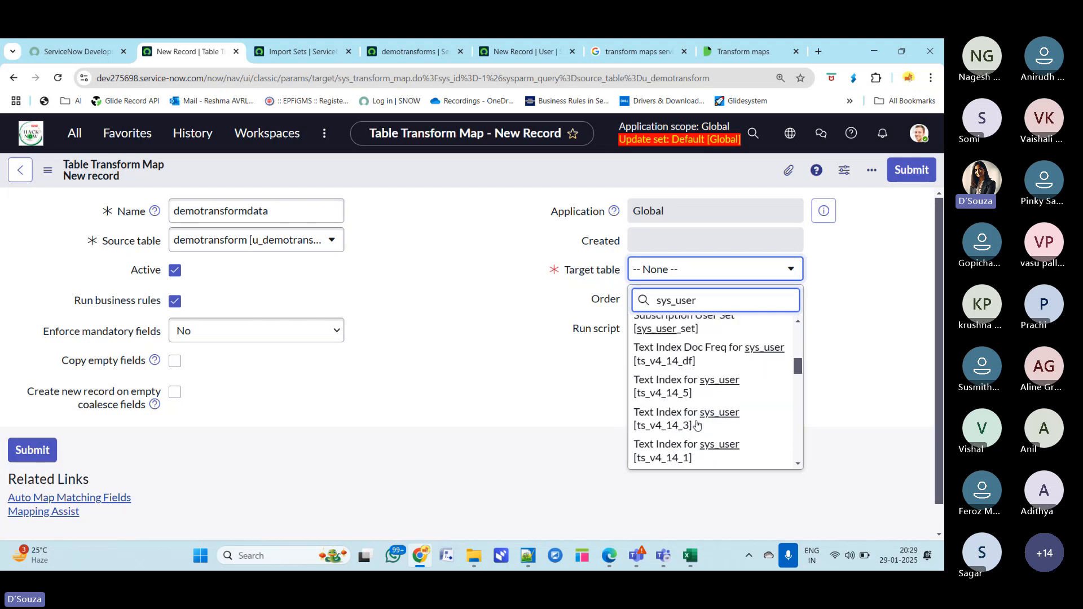
pyautogui.scroll(-2, 697, 424)
pyautogui.scroll(2, 697, 425)
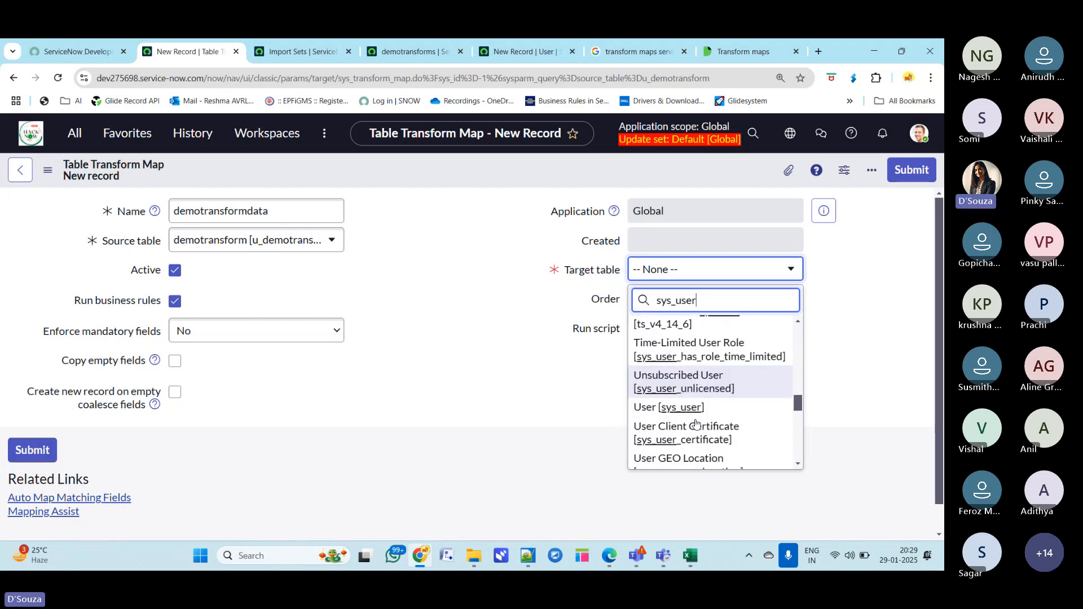
pyautogui.scroll(1, 697, 424)
pyautogui.scroll(-1, 697, 424)
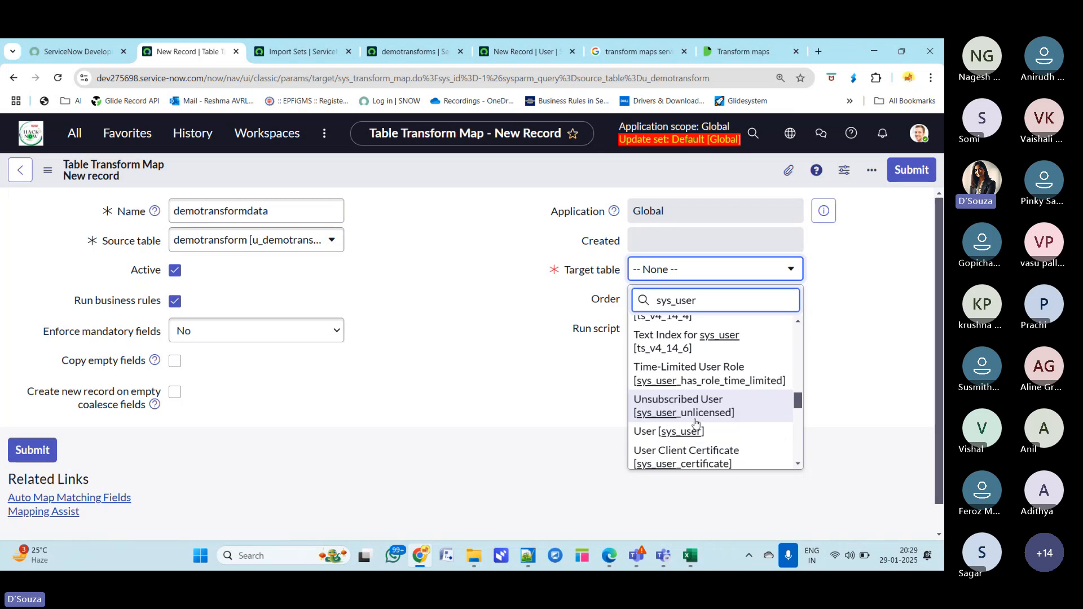
pyautogui.scroll(-2, 688, 406)
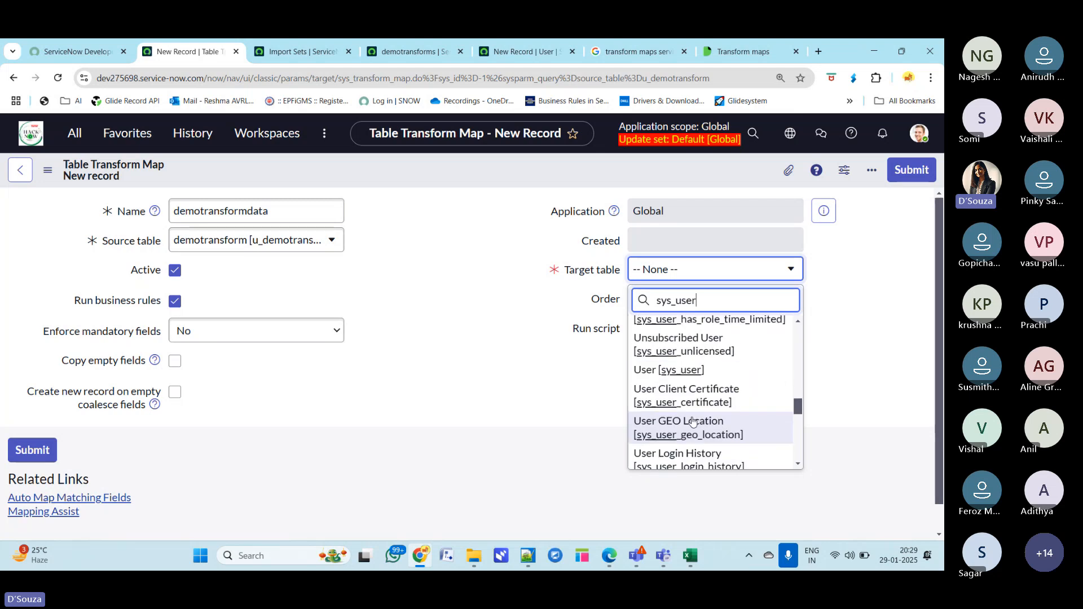
pyautogui.click(672, 375)
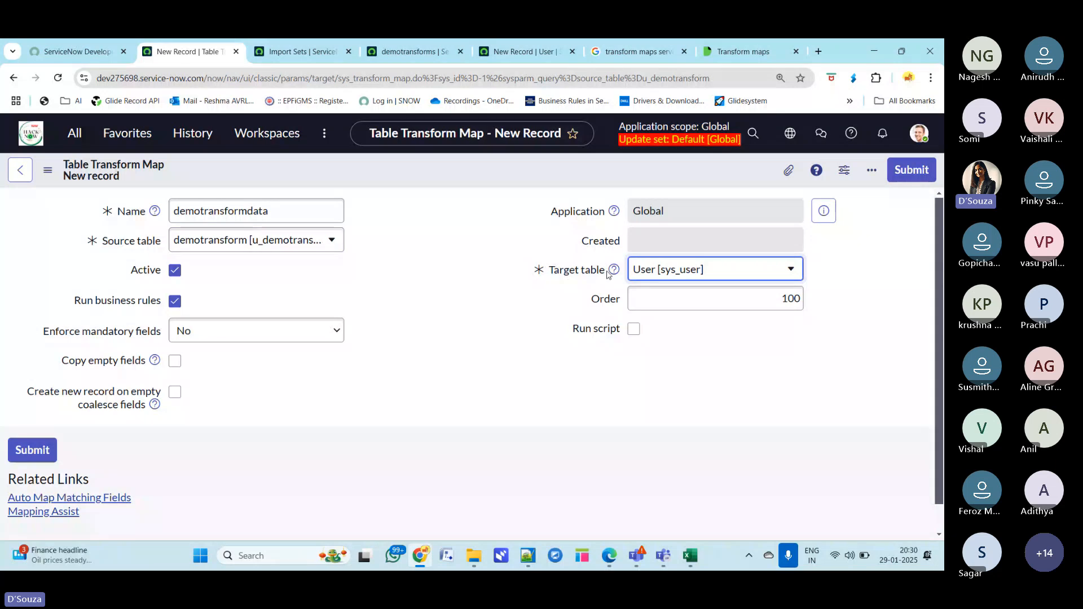
# - Review the transform map's options such as Active, Copy empty fields and Create new record on empty coalesce fields
pyautogui.click(387, 284)
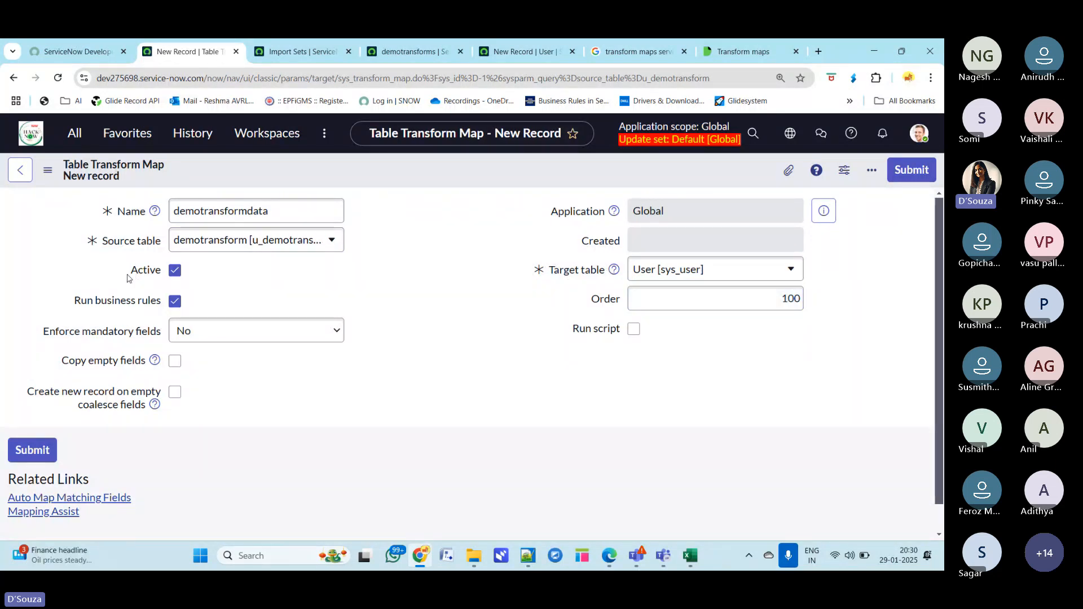
pyautogui.moveTo(128, 277); pyautogui.dragTo(163, 277)
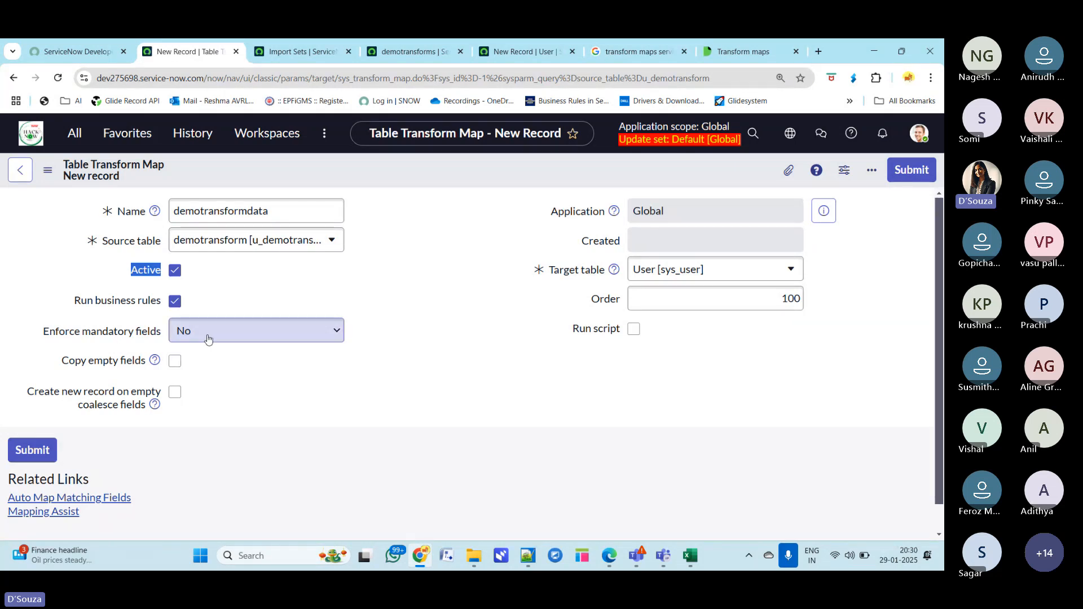
pyautogui.click(474, 253)
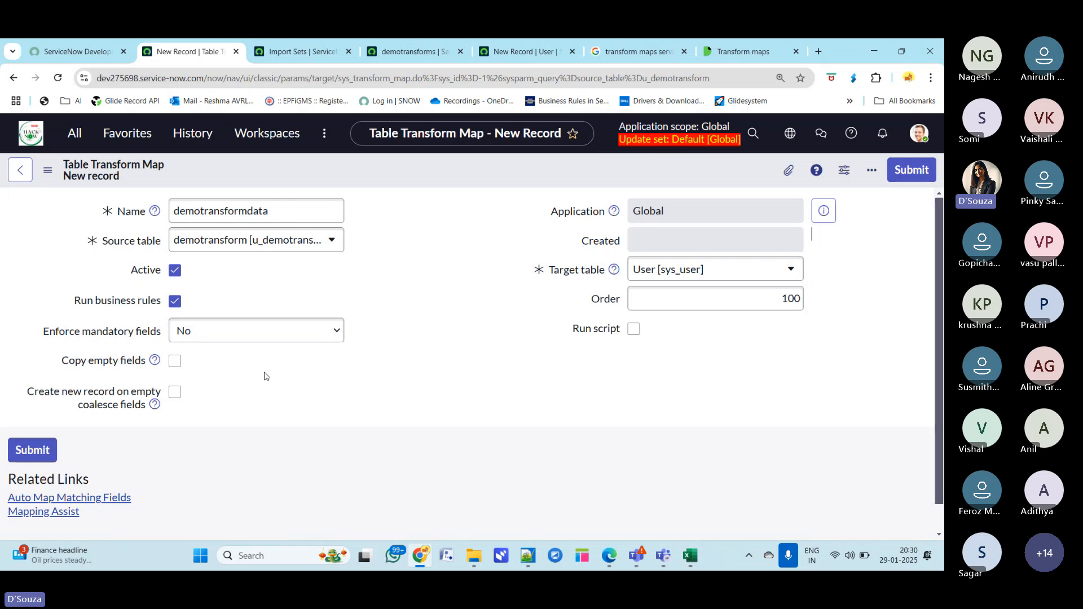
pyautogui.moveTo(60, 360); pyautogui.dragTo(152, 367)
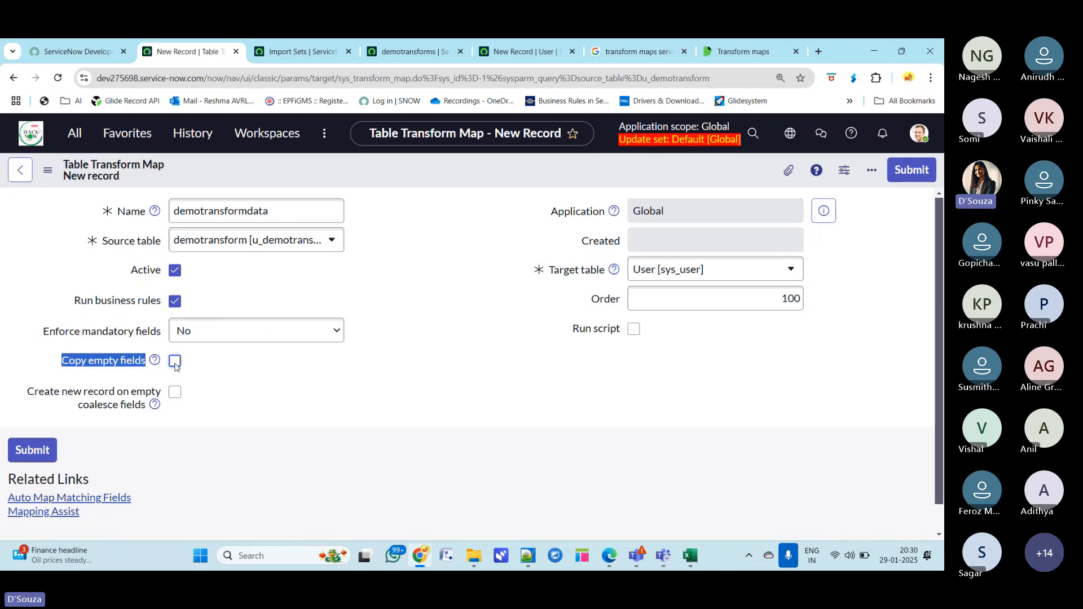
pyautogui.moveTo(26, 392); pyautogui.dragTo(143, 413)
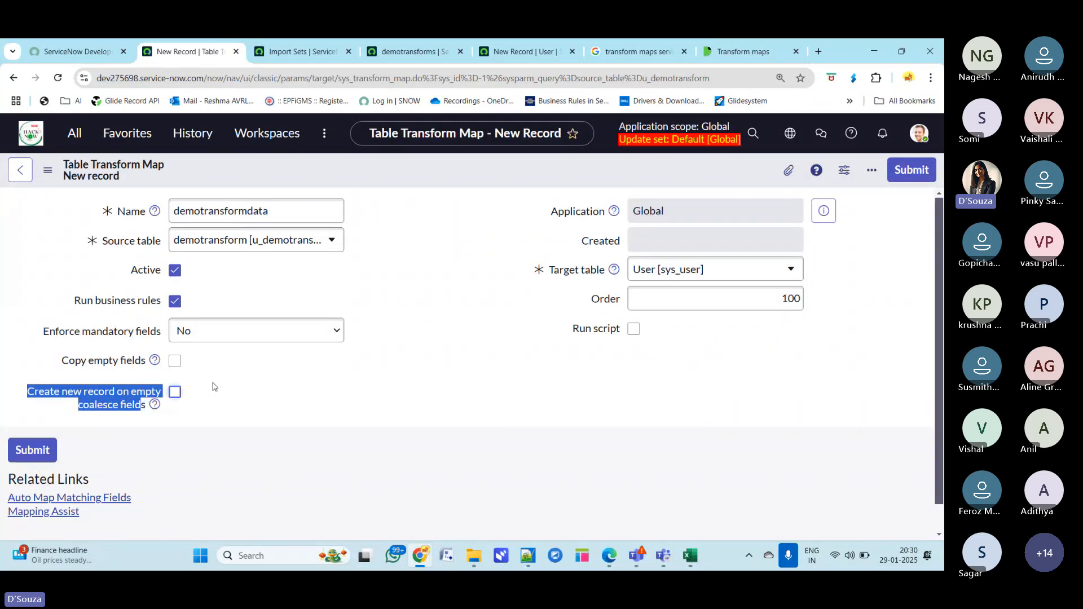
pyautogui.click(223, 373)
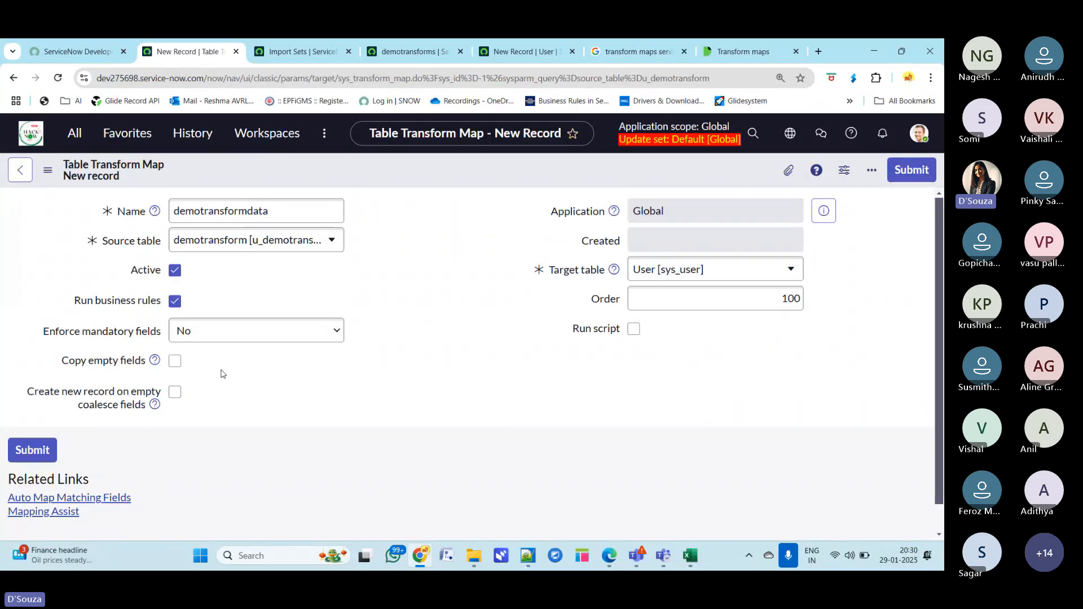
pyautogui.scroll(-1, 347, 407)
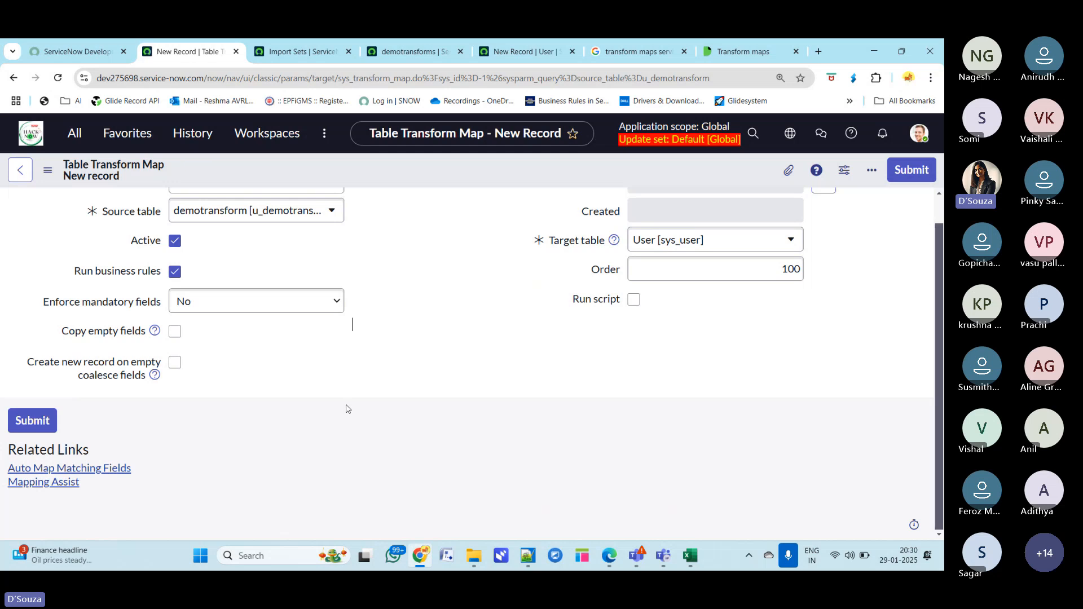
pyautogui.scroll(1, 348, 407)
# - Save the demotransformdata transform map record
pyautogui.rightClick(415, 167)
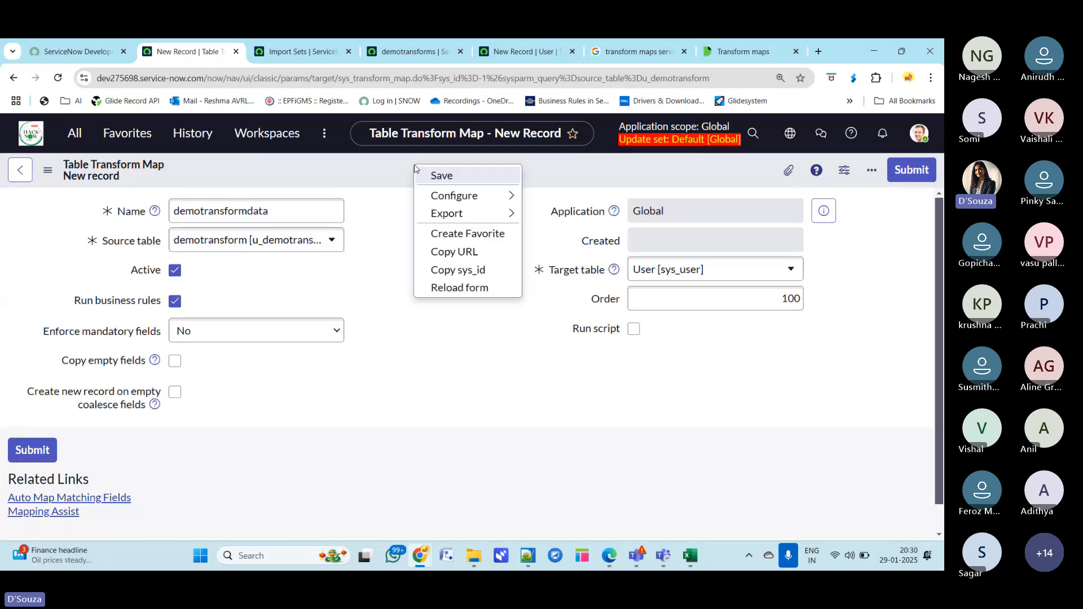
pyautogui.click(441, 177)
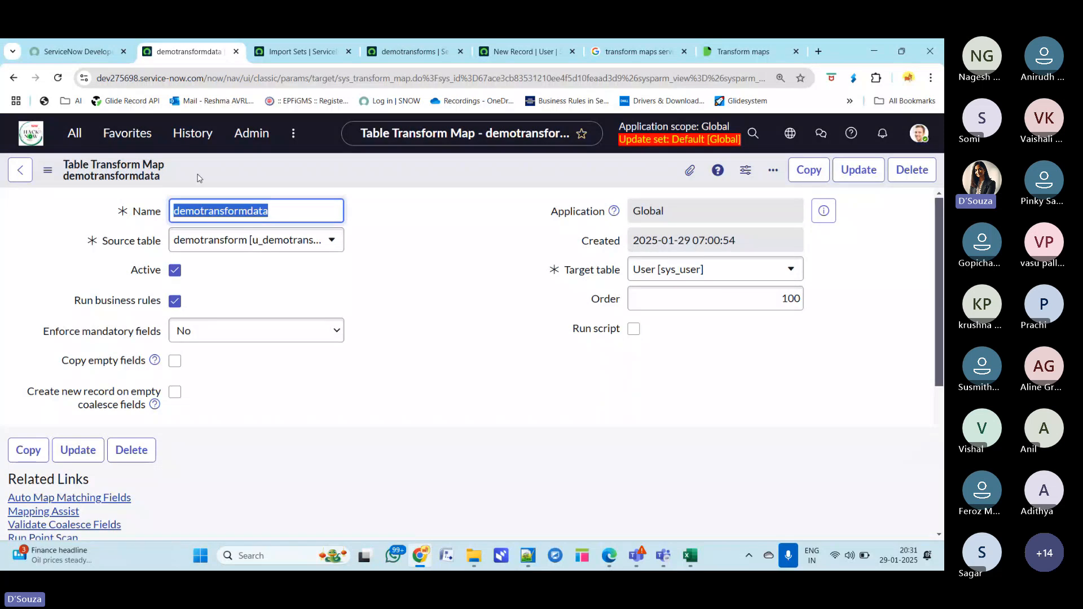
pyautogui.click(284, 211)
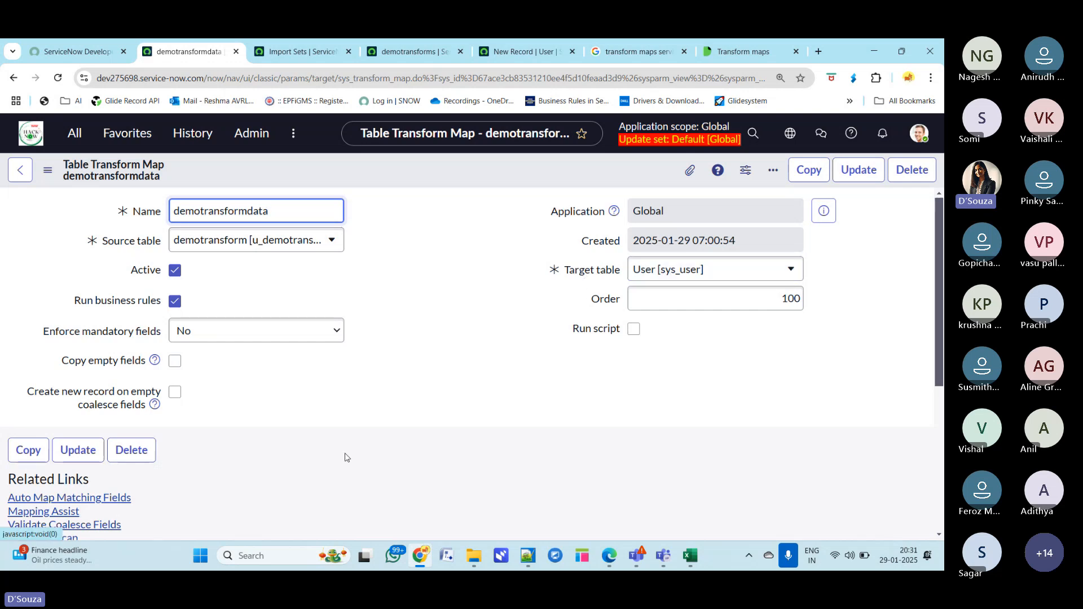
pyautogui.scroll(-5, 345, 454)
pyautogui.scroll(2, 346, 459)
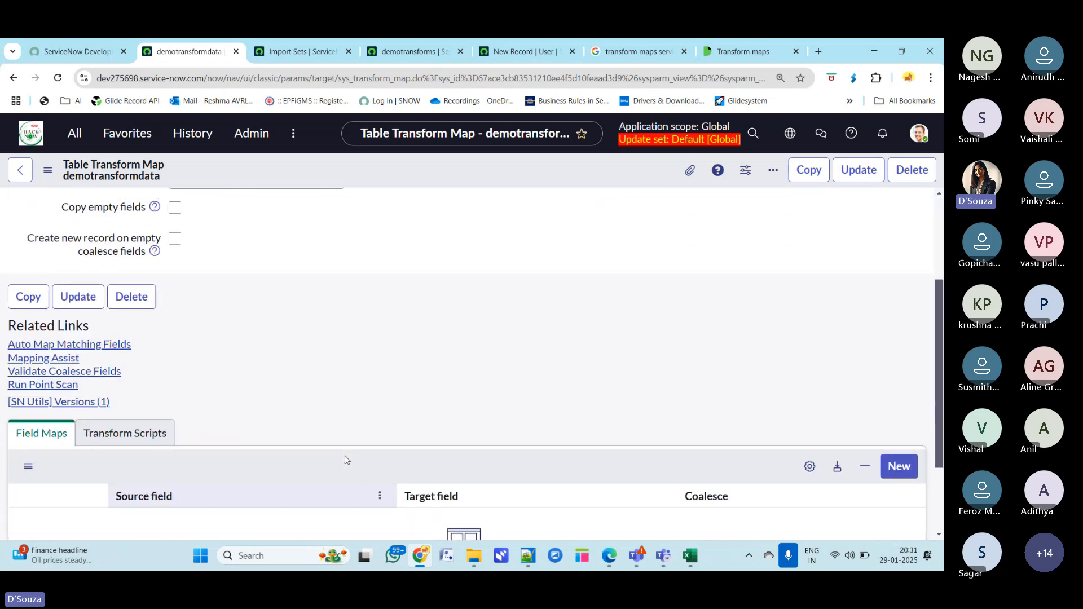
pyautogui.scroll(1, 346, 460)
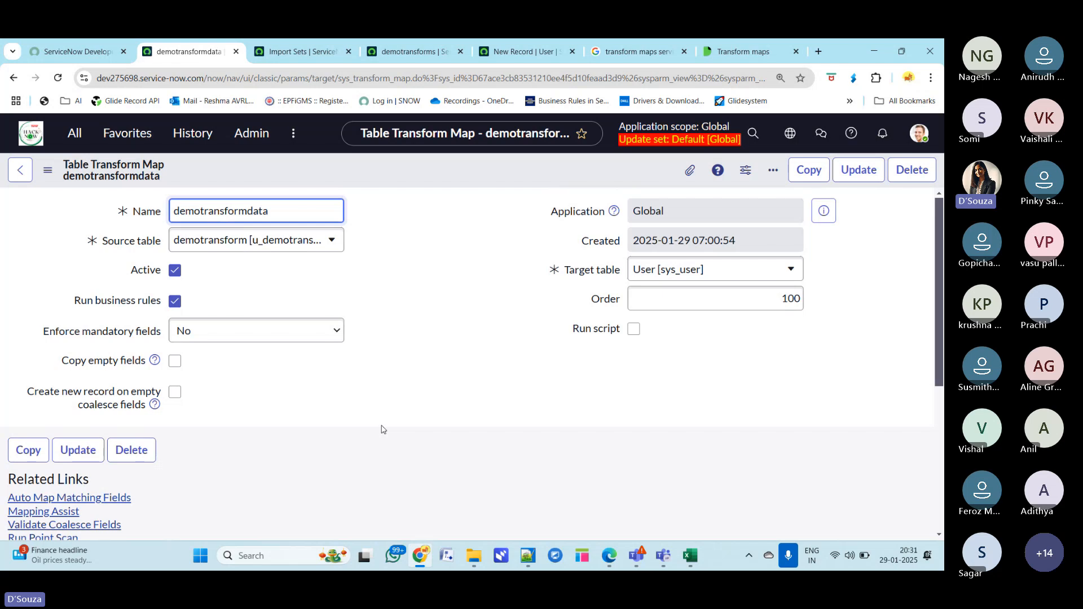
# - Run Auto Map Matching Fields to generate field maps between the staging and user tables
pyautogui.click(103, 498)
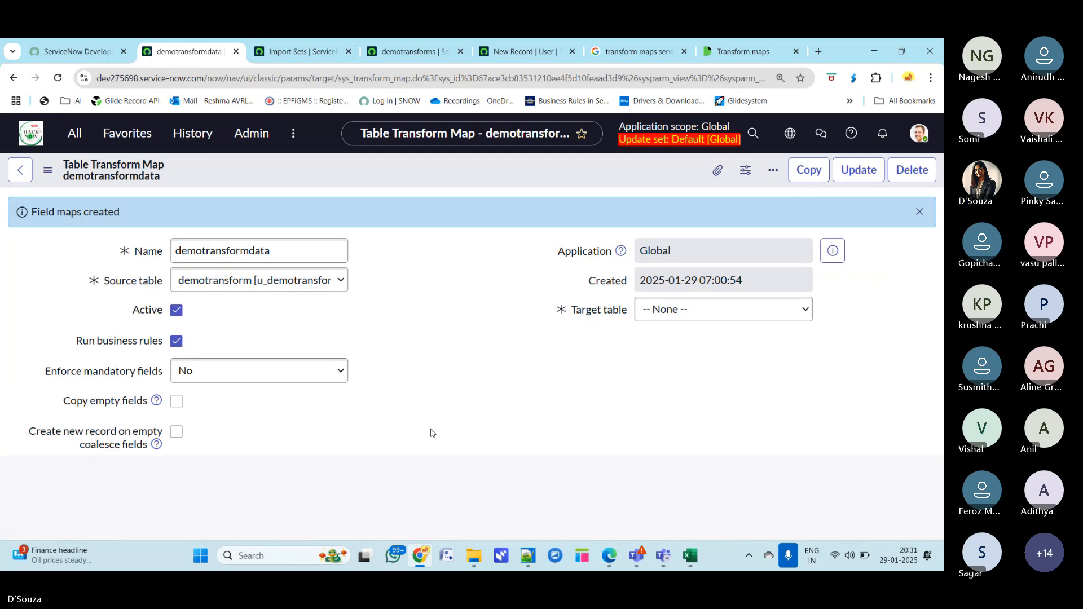
pyautogui.scroll(-10, 432, 431)
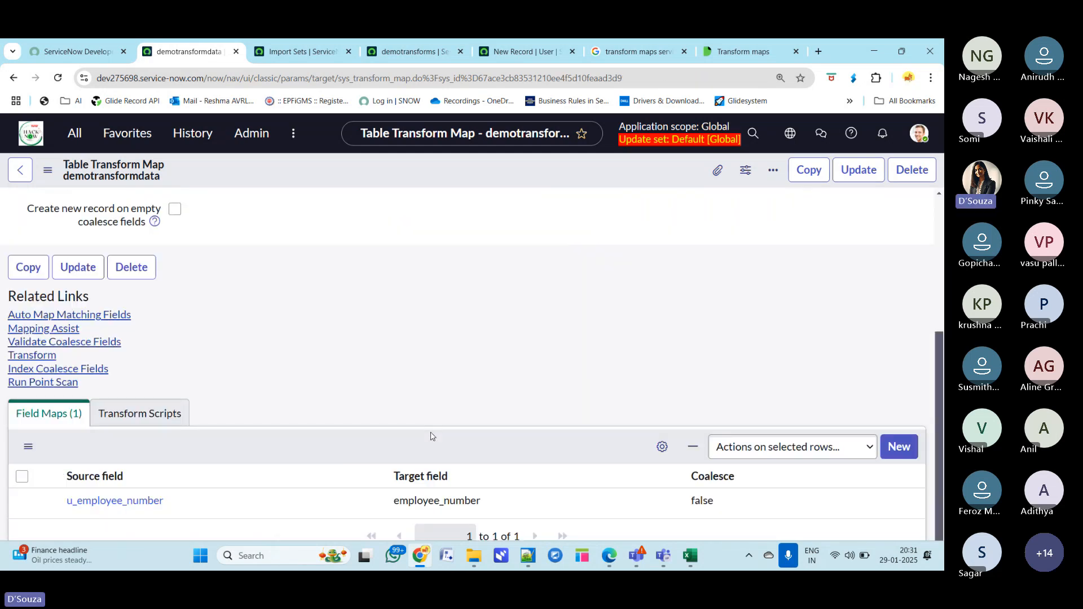
pyautogui.scroll(-1, 483, 368)
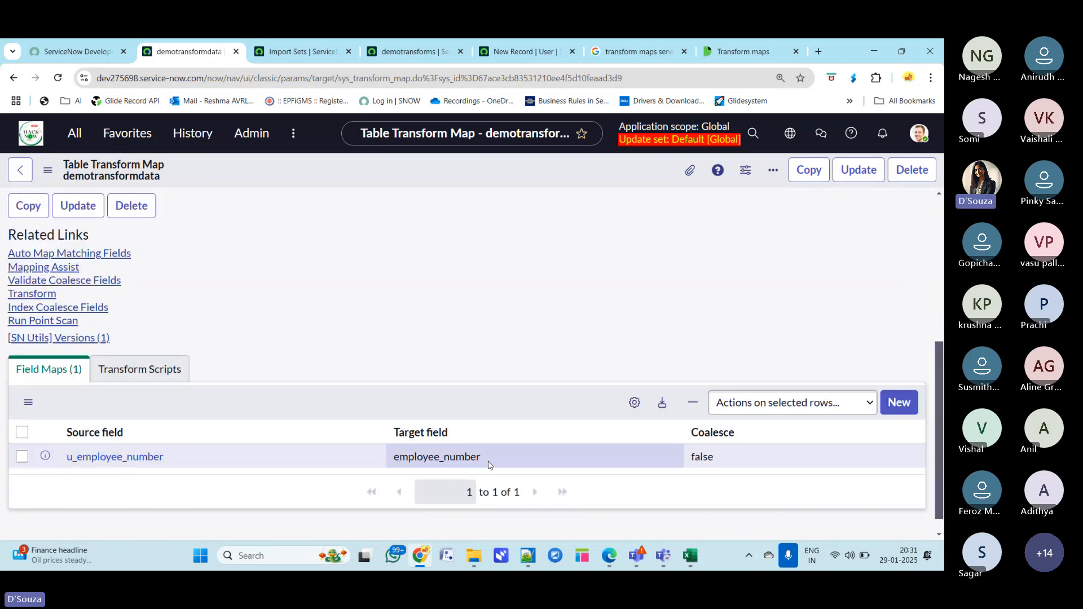
pyautogui.doubleClick(488, 464)
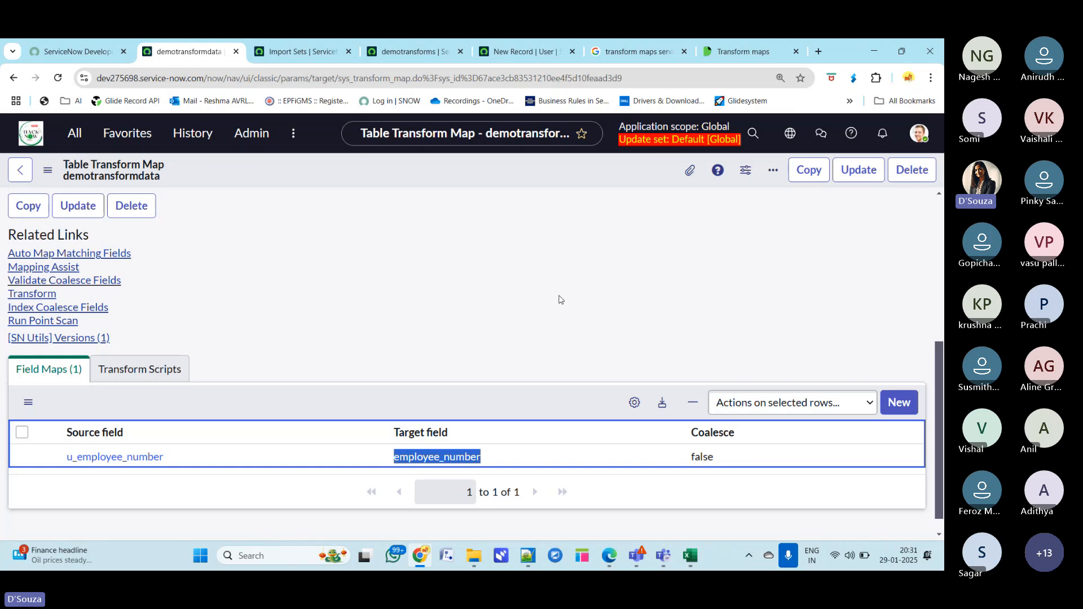
# - Open Mapping Assist for the transform map
pyautogui.click(269, 319)
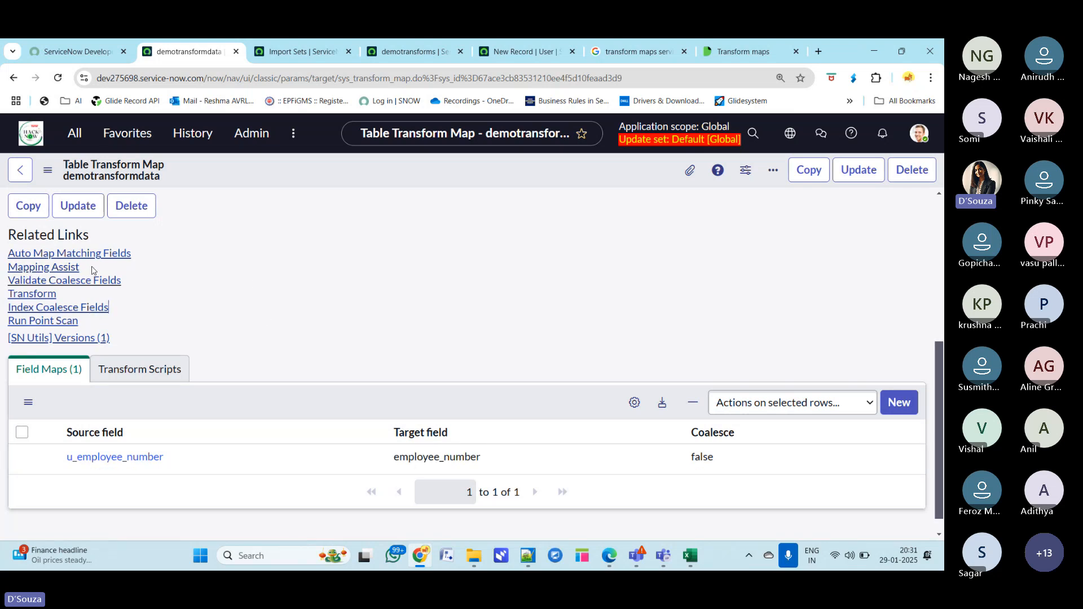
pyautogui.moveTo(82, 270); pyautogui.dragTo(5, 272)
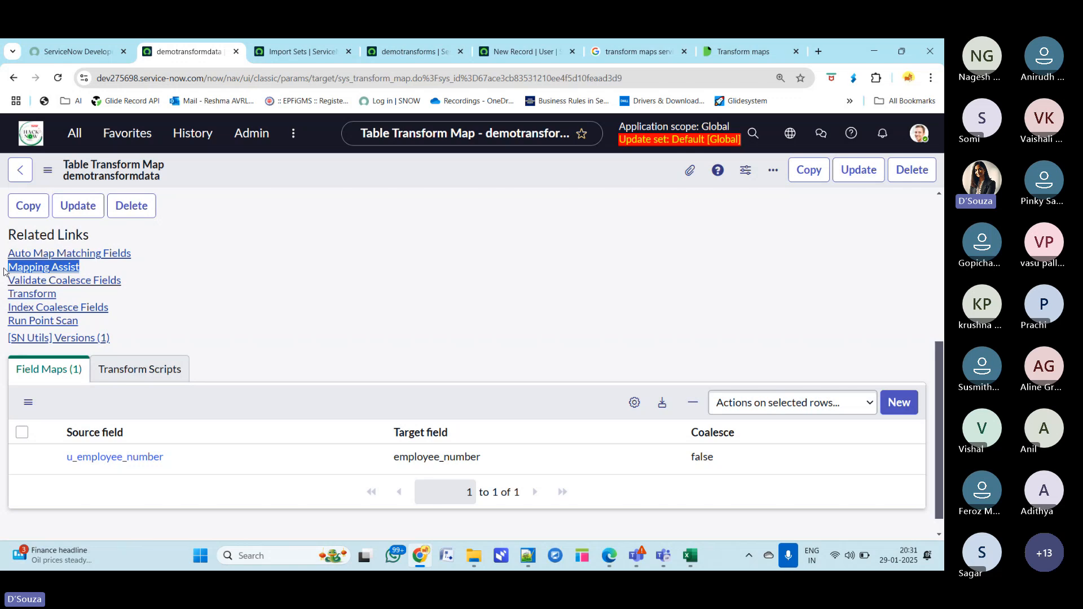
pyautogui.click(358, 297)
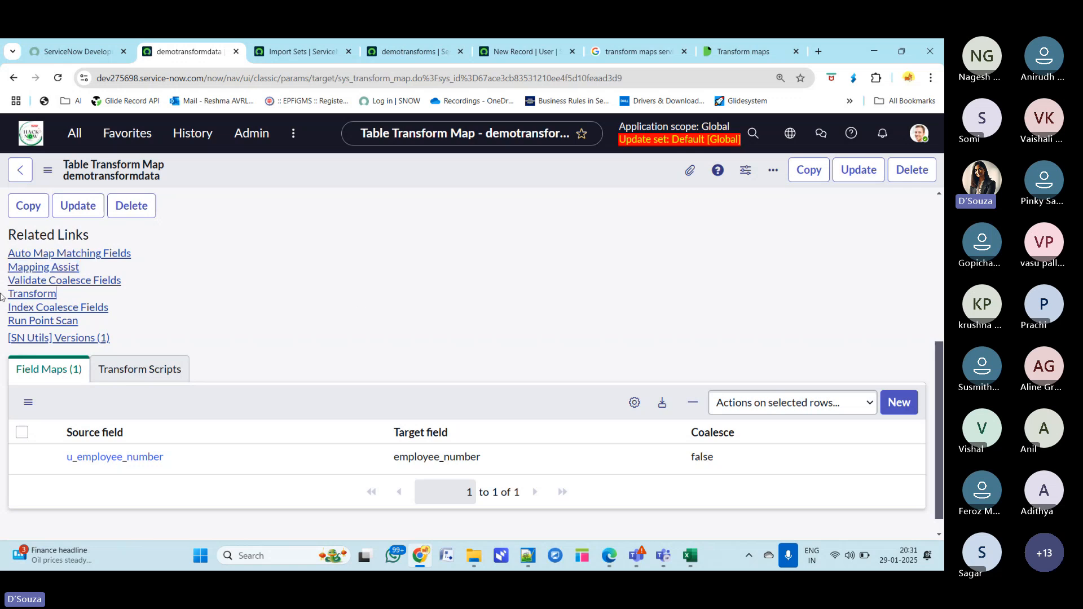
pyautogui.click(44, 267)
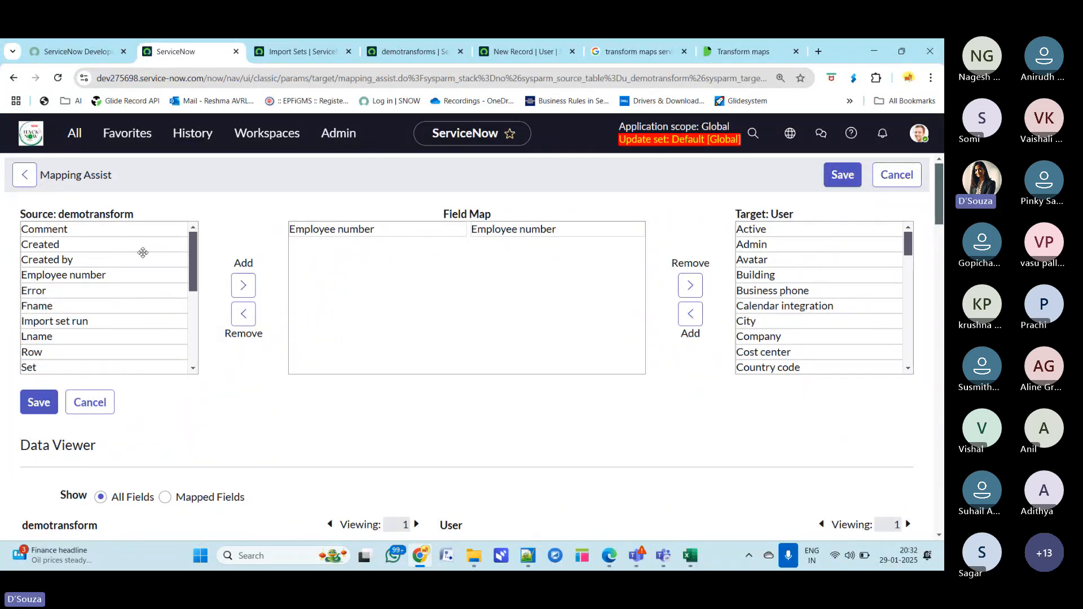
# - Add the Fname, Lname and Userid source fields to the field map
pyautogui.click(57, 305)
pyautogui.click(243, 285)
pyautogui.click(61, 326)
pyautogui.scroll(-1, 50, 334)
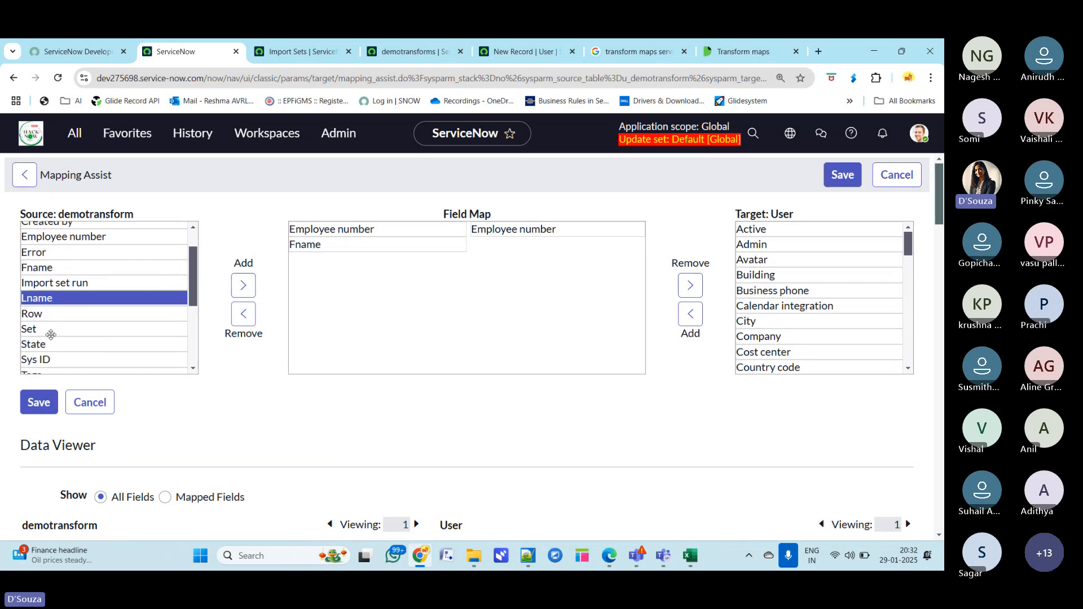
pyautogui.click(242, 285)
pyautogui.scroll(-3, 81, 342)
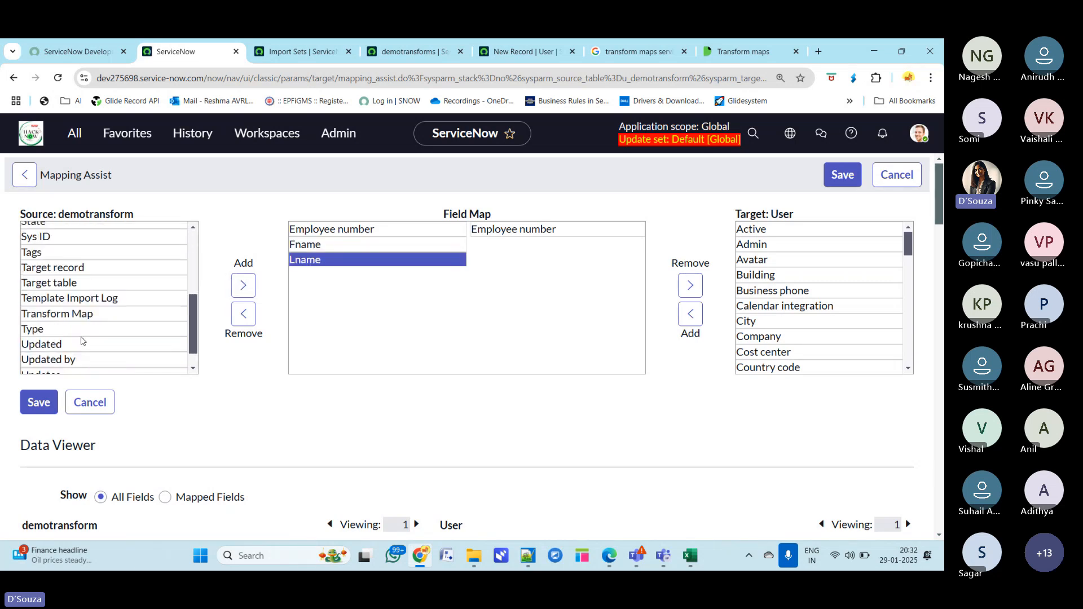
pyautogui.scroll(-1, 81, 342)
pyautogui.click(36, 366)
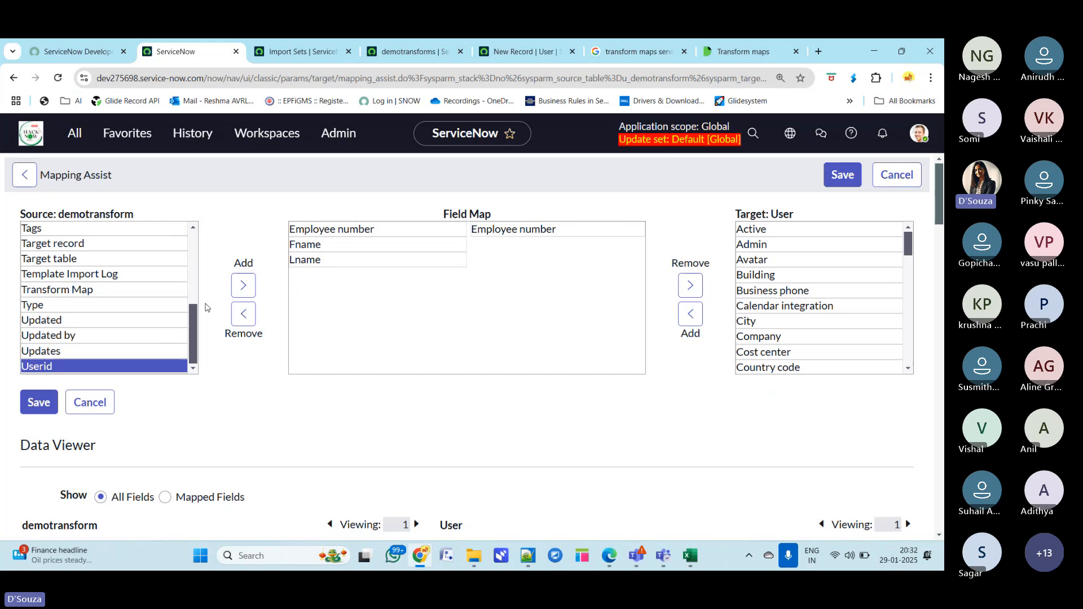
pyautogui.click(243, 285)
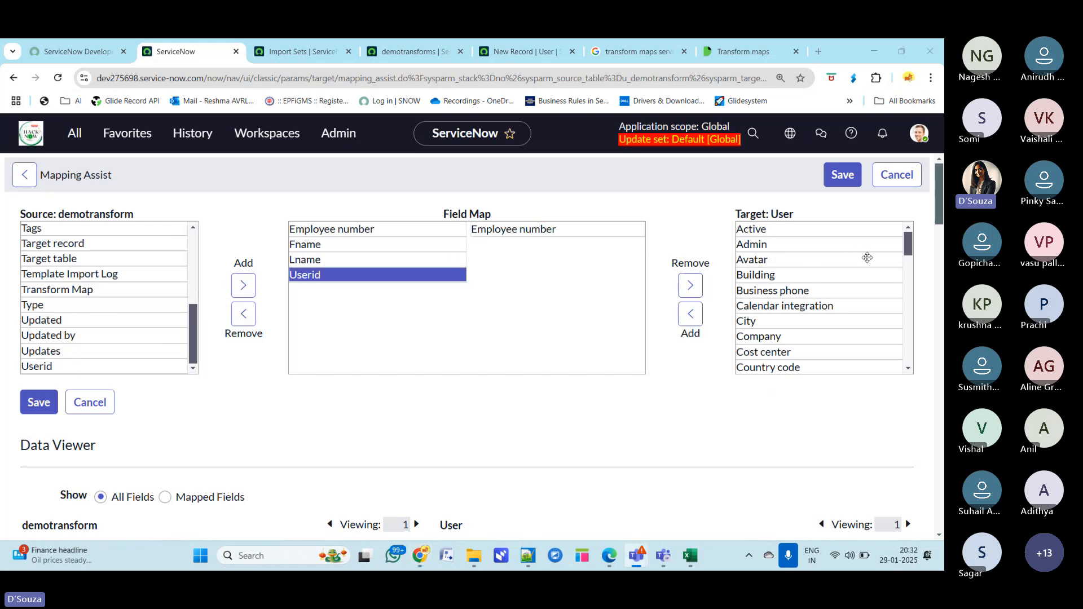
# - Map Fname, Lname and Userid to the User table's First name, Last name and User Name fields
pyautogui.scroll(-4, 831, 332)
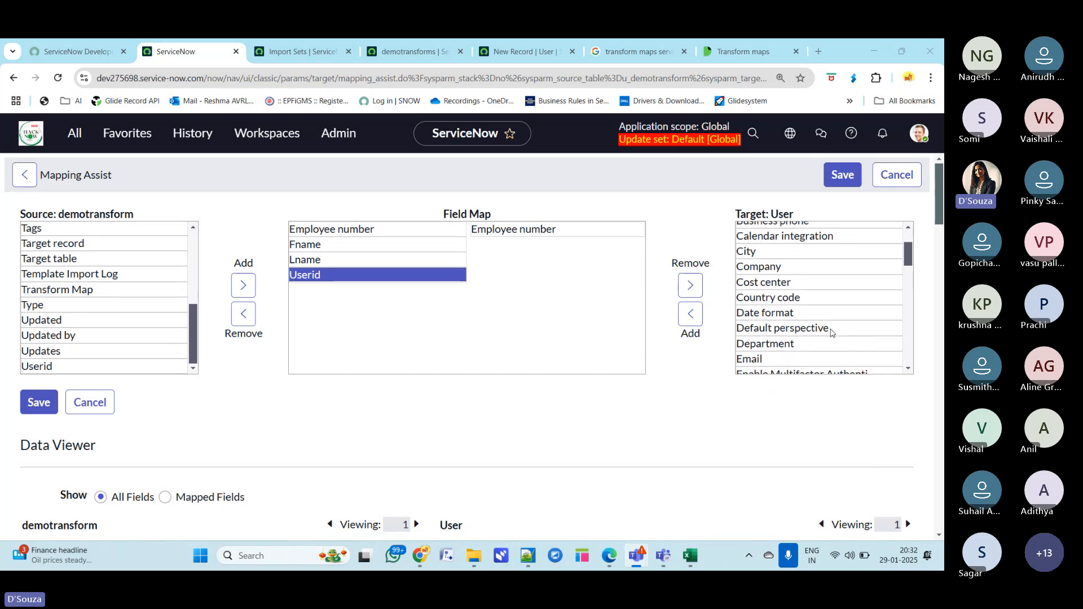
pyautogui.click(783, 307)
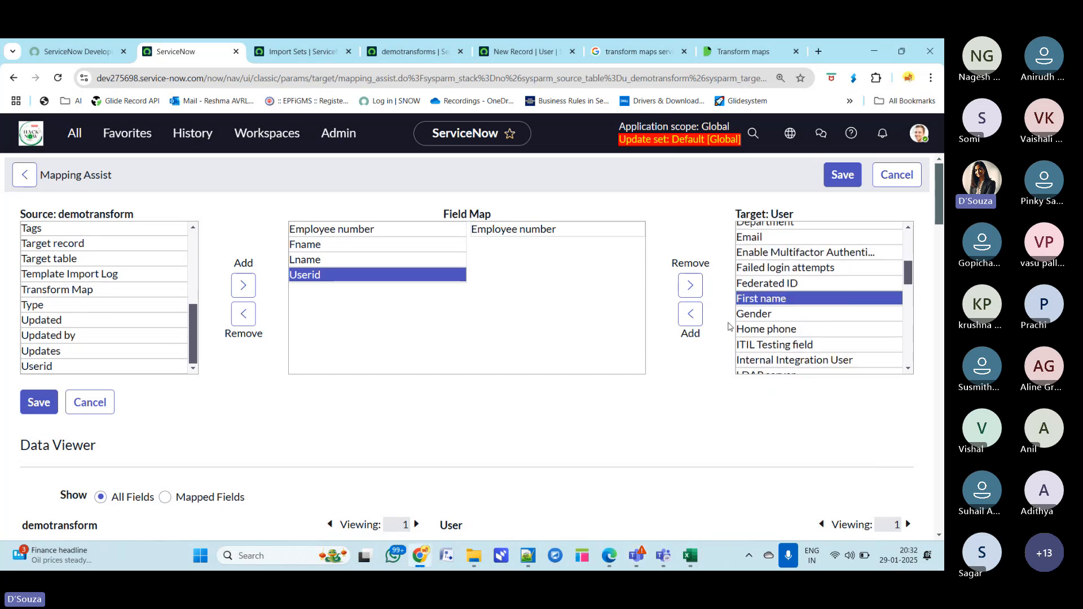
pyautogui.click(691, 314)
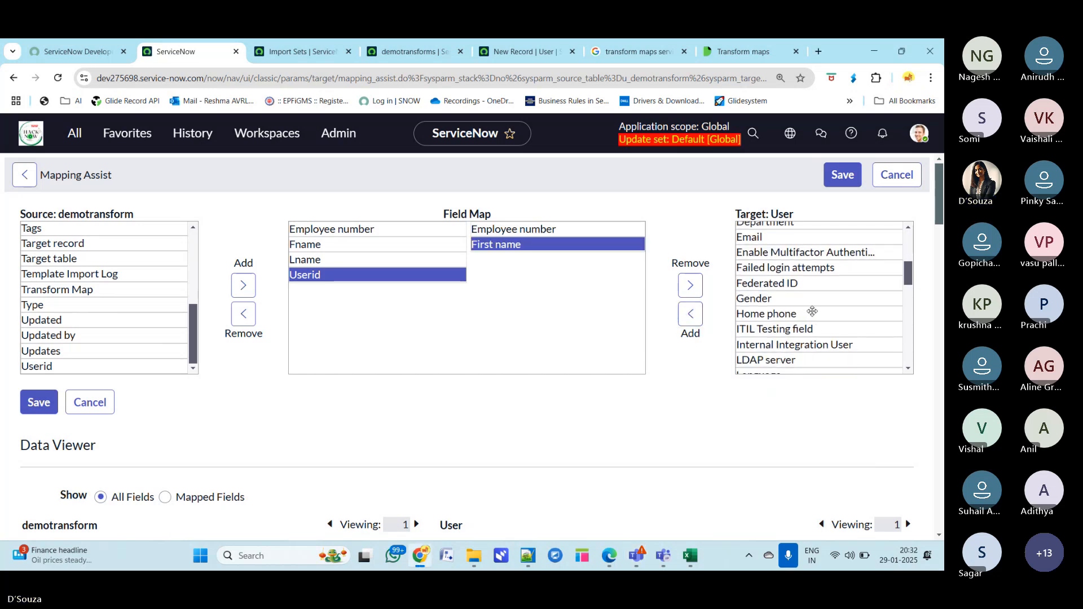
pyautogui.scroll(-1, 808, 311)
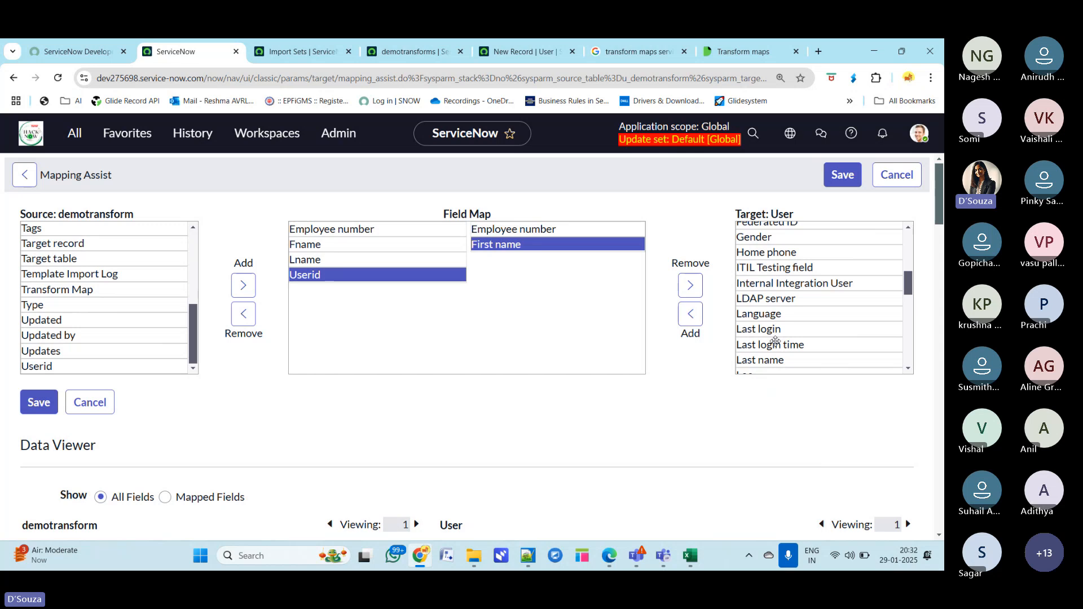
pyautogui.scroll(-1, 790, 333)
pyautogui.doubleClick(809, 299)
pyautogui.scroll(-4, 811, 314)
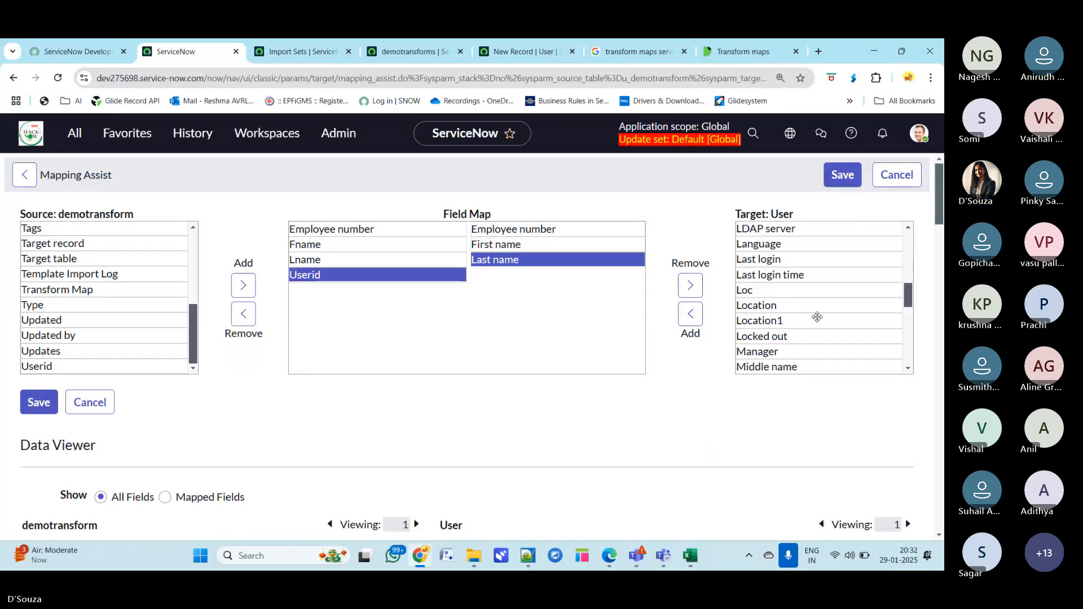
pyautogui.scroll(-2, 817, 317)
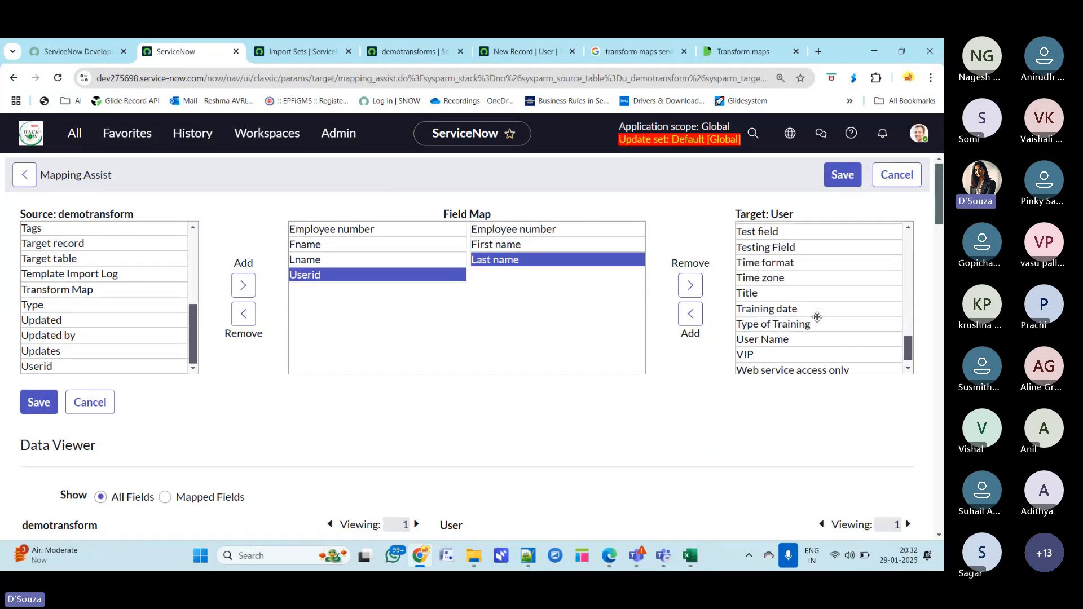
pyautogui.click(809, 320)
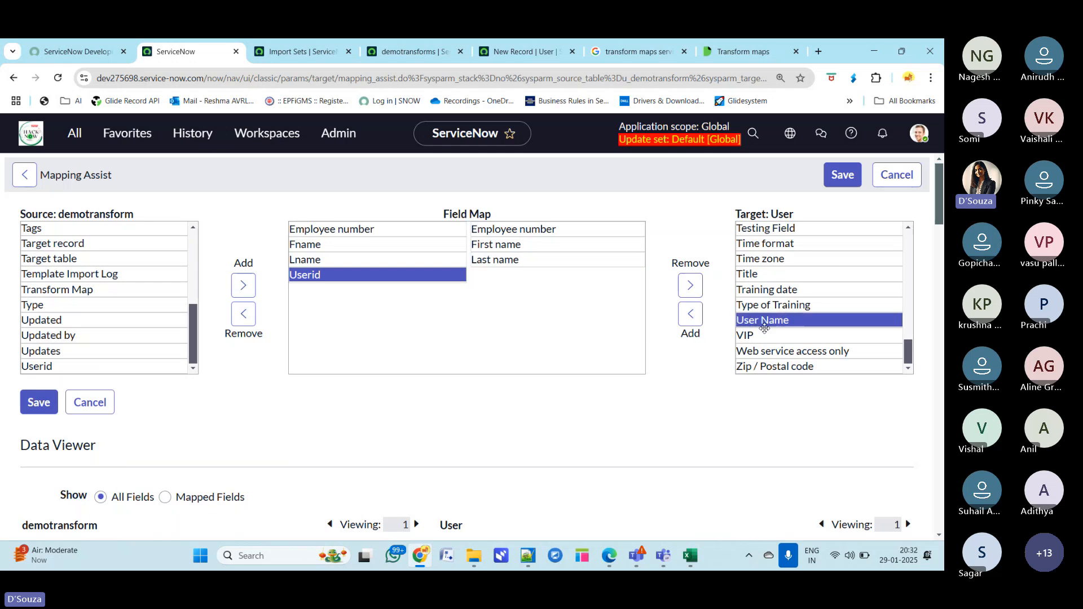
pyautogui.click(691, 318)
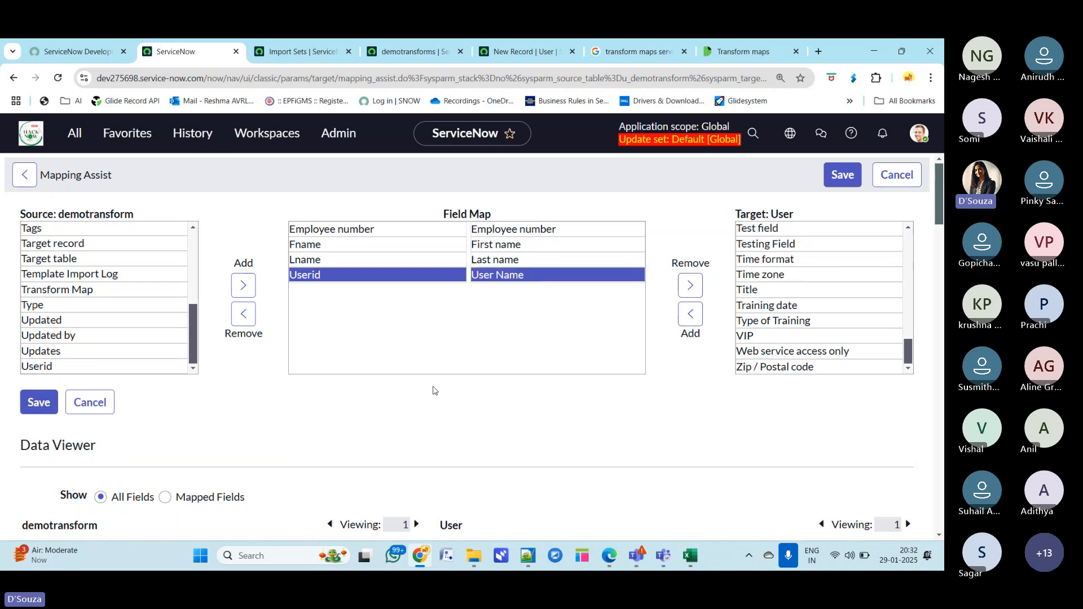
# - Examine the Data Viewer's source and User field values for the first import record
pyautogui.scroll(-3, 433, 388)
pyautogui.scroll(2, 434, 390)
pyautogui.scroll(1, 433, 390)
pyautogui.scroll(-2, 203, 423)
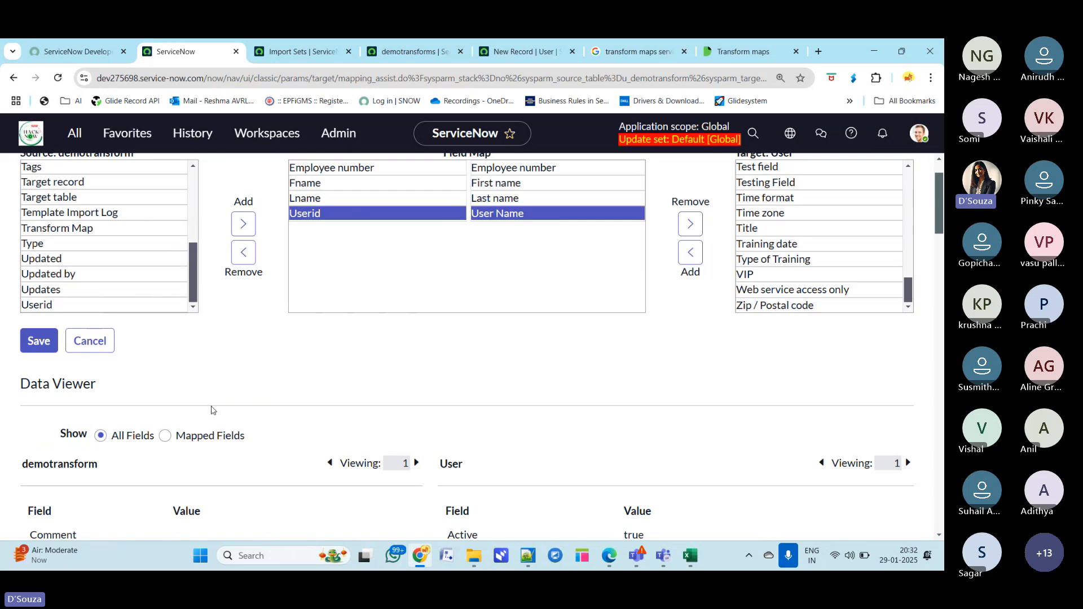
pyautogui.moveTo(109, 395); pyautogui.dragTo(21, 395)
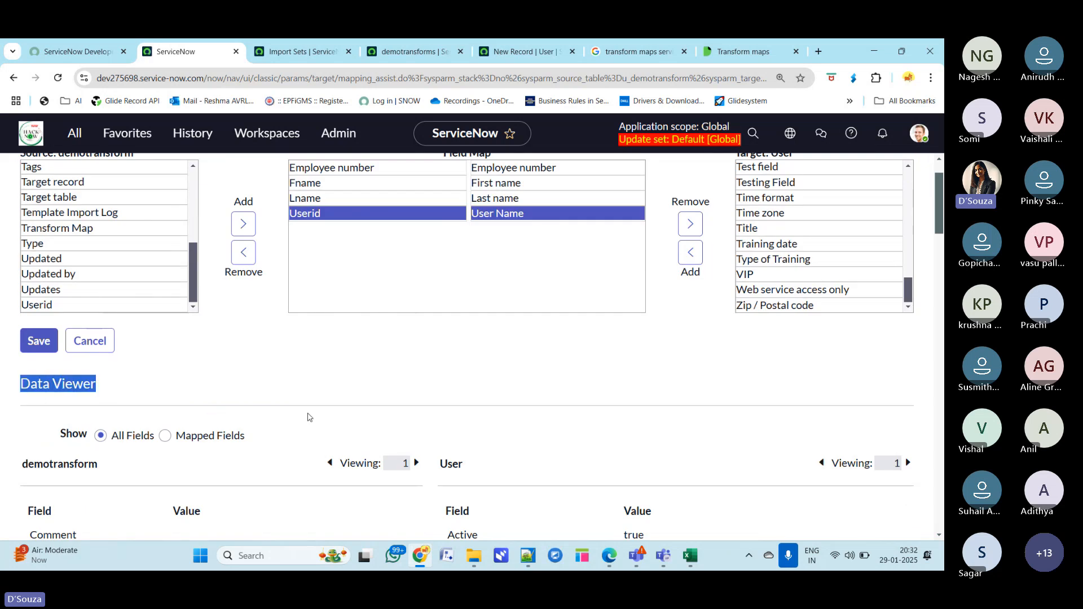
pyautogui.scroll(-8, 310, 417)
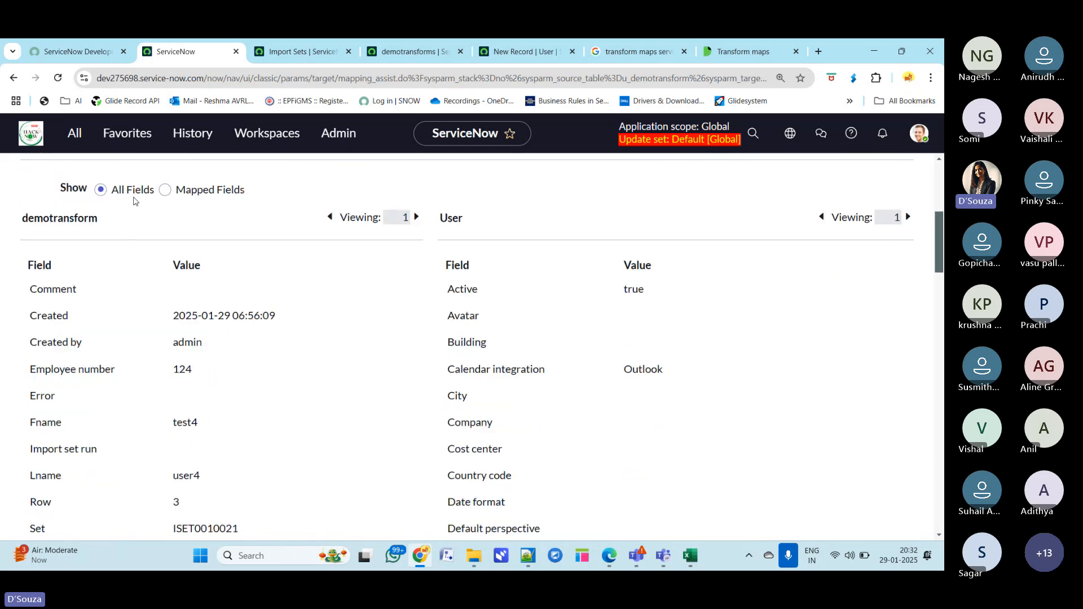
pyautogui.moveTo(113, 228); pyautogui.dragTo(21, 224)
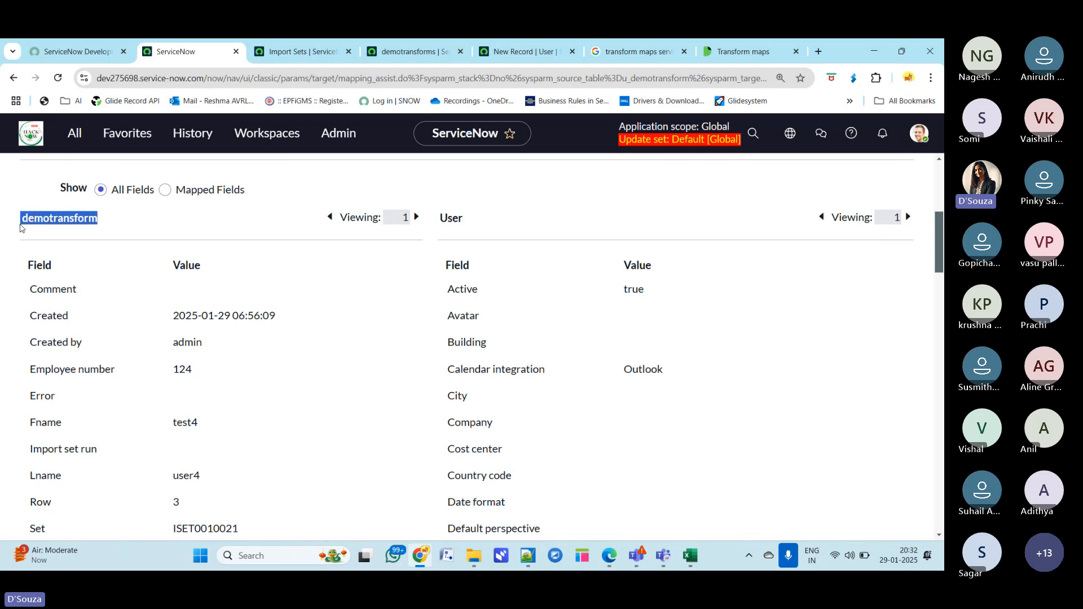
pyautogui.scroll(-2, 144, 400)
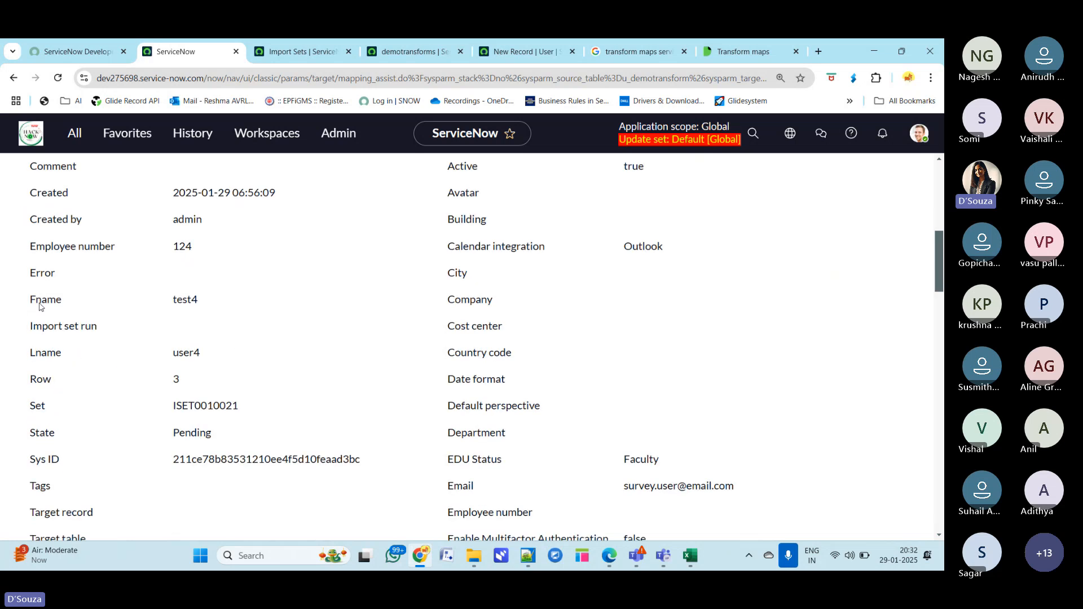
pyautogui.moveTo(26, 299); pyautogui.dragTo(93, 302)
pyautogui.moveTo(208, 303); pyautogui.dragTo(148, 303)
pyautogui.moveTo(29, 356); pyautogui.dragTo(112, 360)
pyautogui.doubleClick(192, 354)
pyautogui.moveTo(27, 464); pyautogui.dragTo(92, 465)
pyautogui.moveTo(39, 434); pyautogui.dragTo(179, 431)
pyautogui.scroll(-2, 213, 483)
pyautogui.scroll(-2, 214, 486)
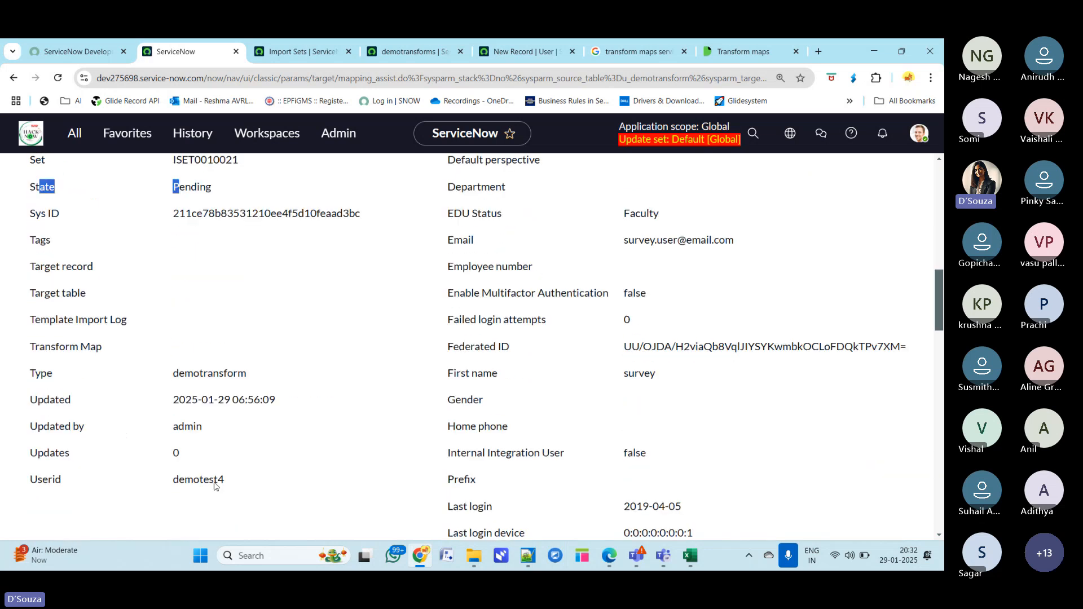
pyautogui.scroll(7, 643, 304)
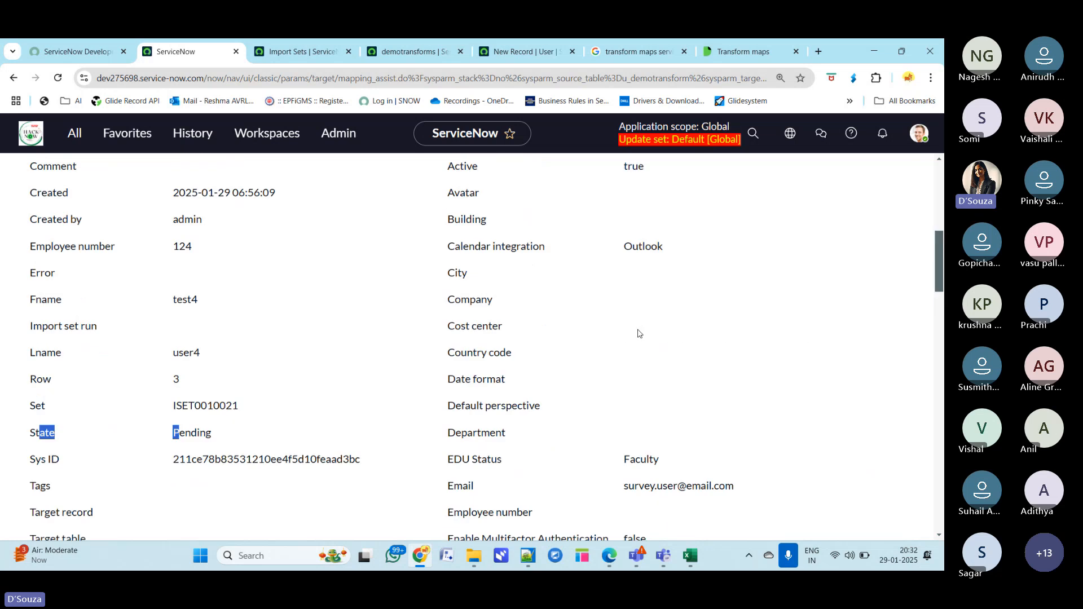
pyautogui.scroll(4, 735, 460)
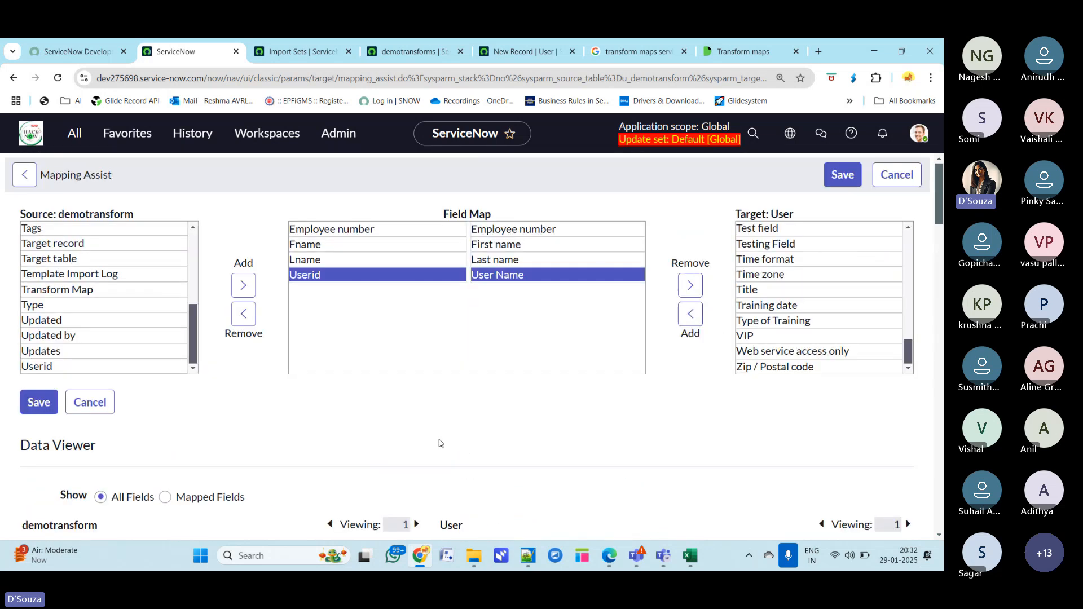
# - Show only mapped fields in the Data Viewer and compare the source values with the User values
pyautogui.scroll(-2, 346, 474)
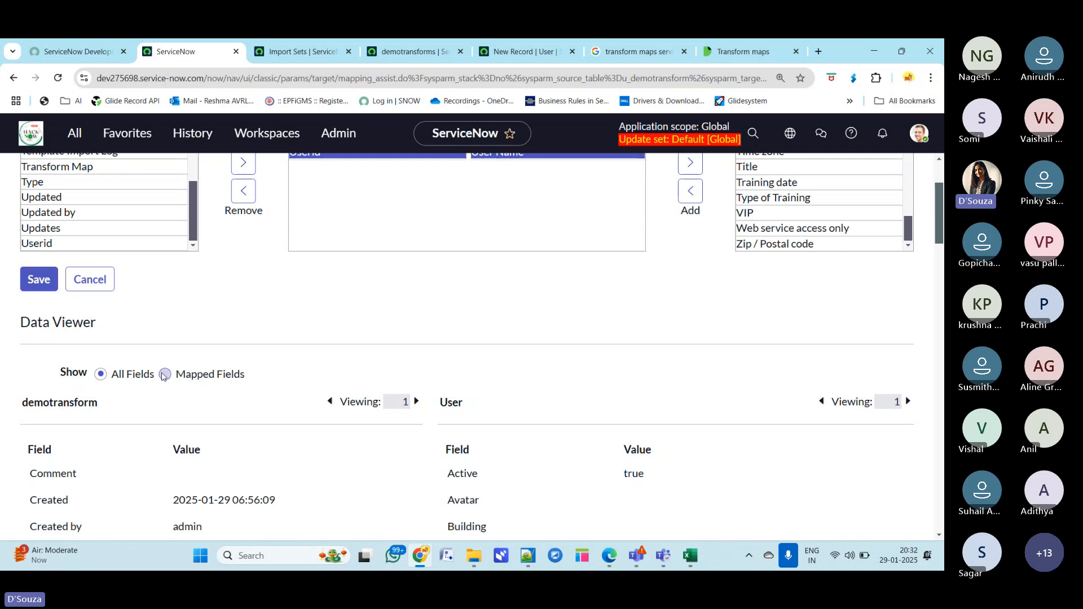
pyautogui.click(164, 375)
pyautogui.scroll(-1, 639, 370)
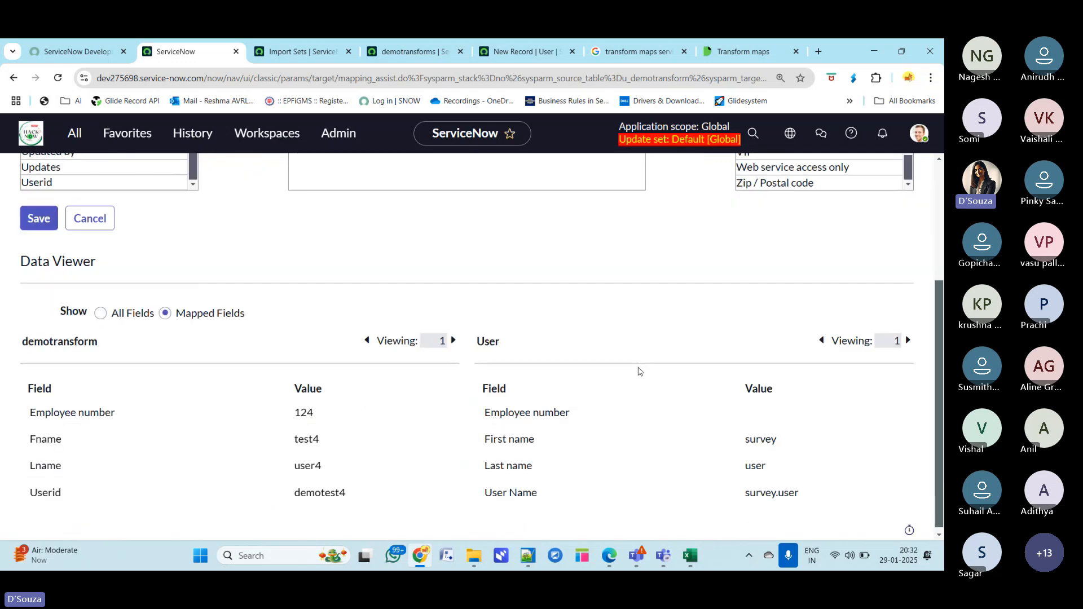
pyautogui.moveTo(28, 408); pyautogui.dragTo(120, 408)
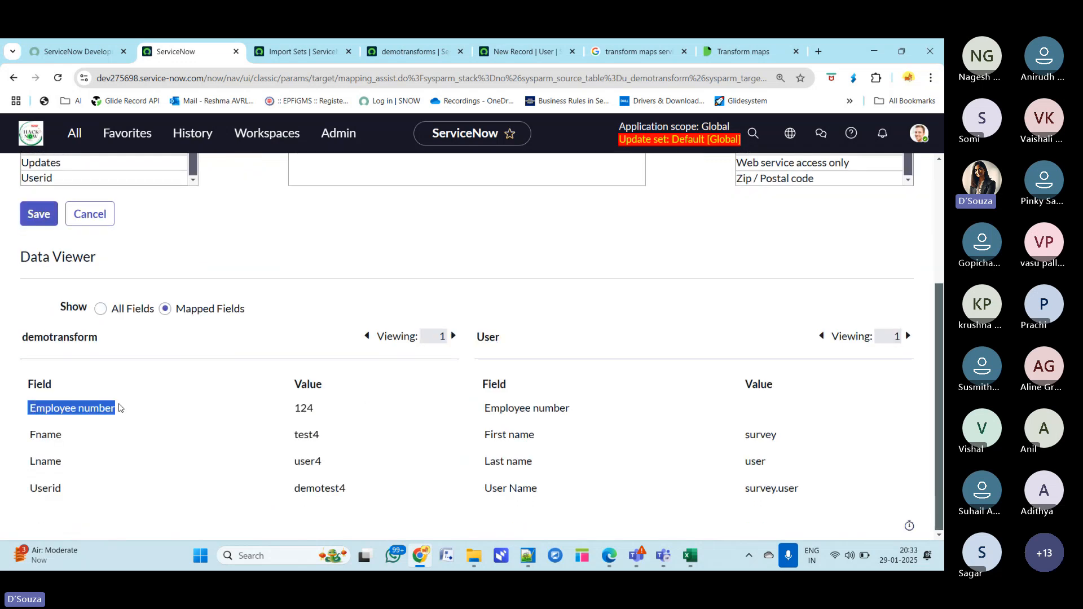
pyautogui.click(309, 411)
pyautogui.doubleClick(309, 411)
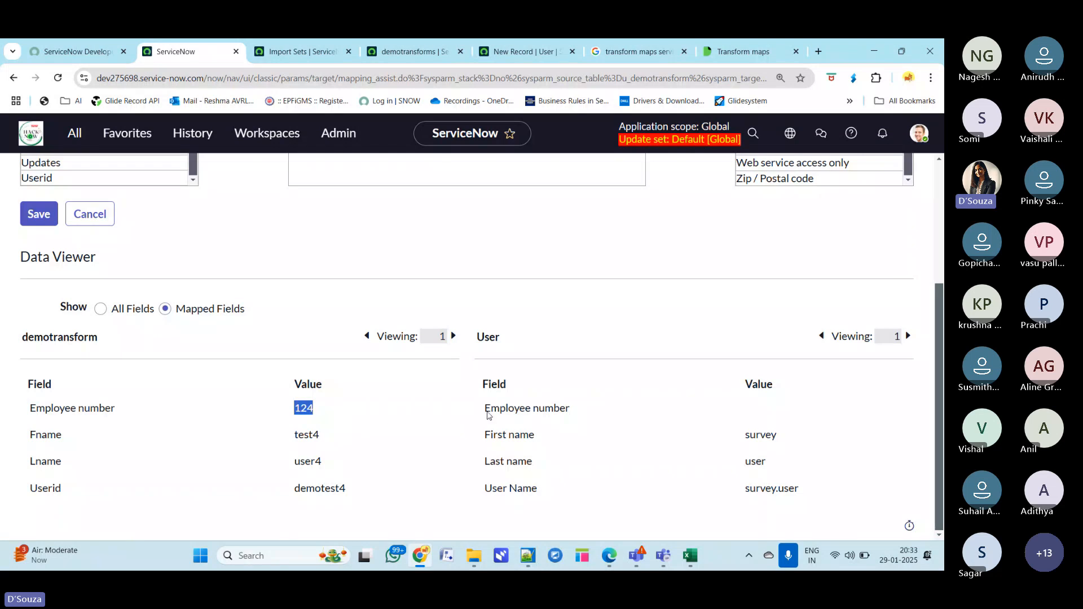
pyautogui.moveTo(486, 415); pyautogui.dragTo(571, 415)
pyautogui.moveTo(792, 441); pyautogui.dragTo(697, 441)
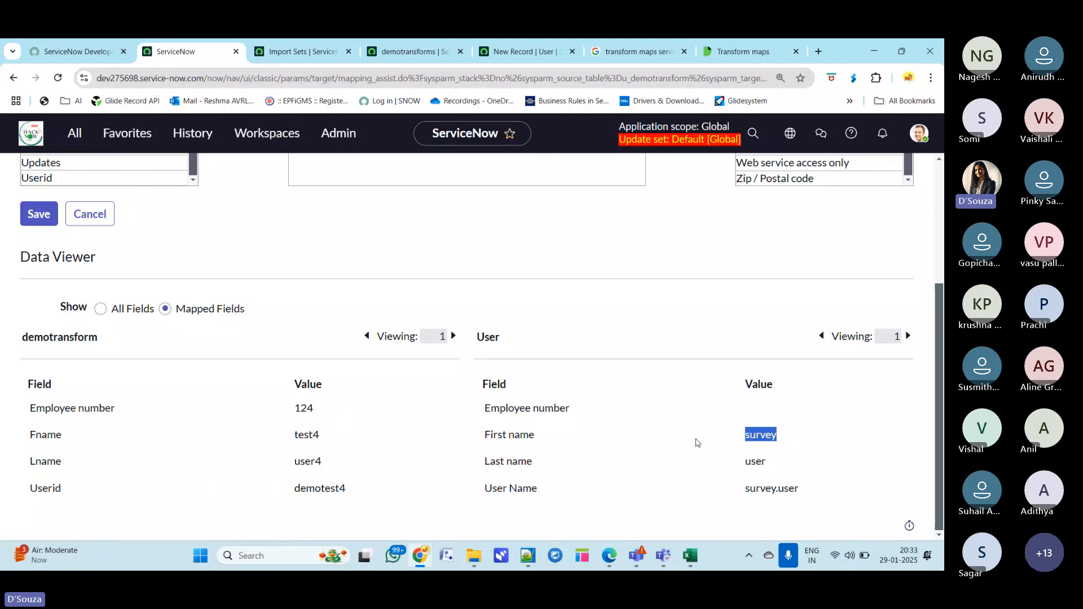
pyautogui.click(763, 414)
pyautogui.scroll(3, 775, 367)
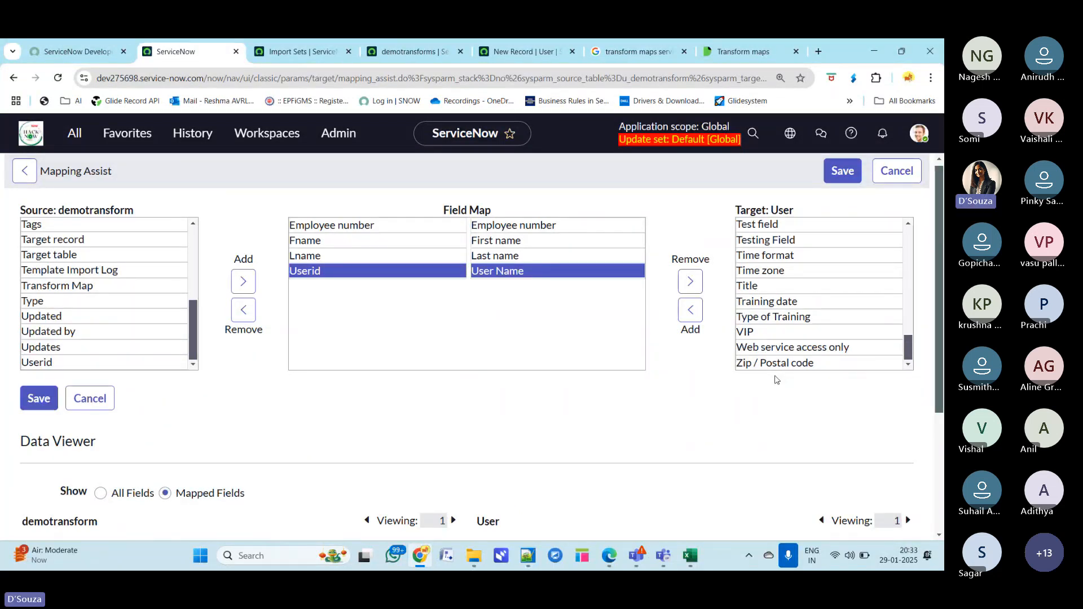
pyautogui.moveTo(636, 556)
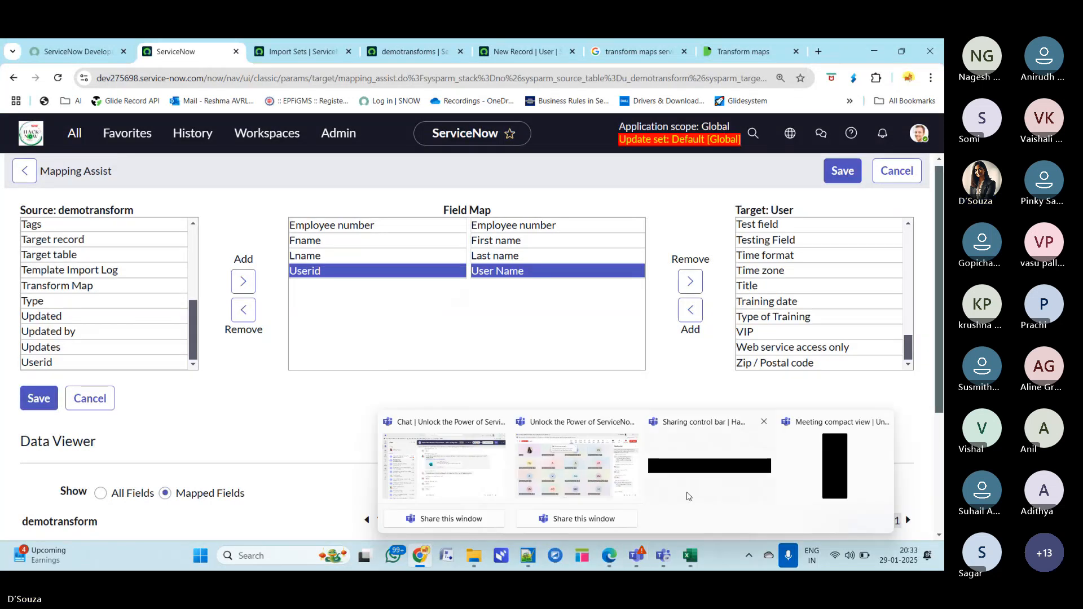
pyautogui.click(897, 446)
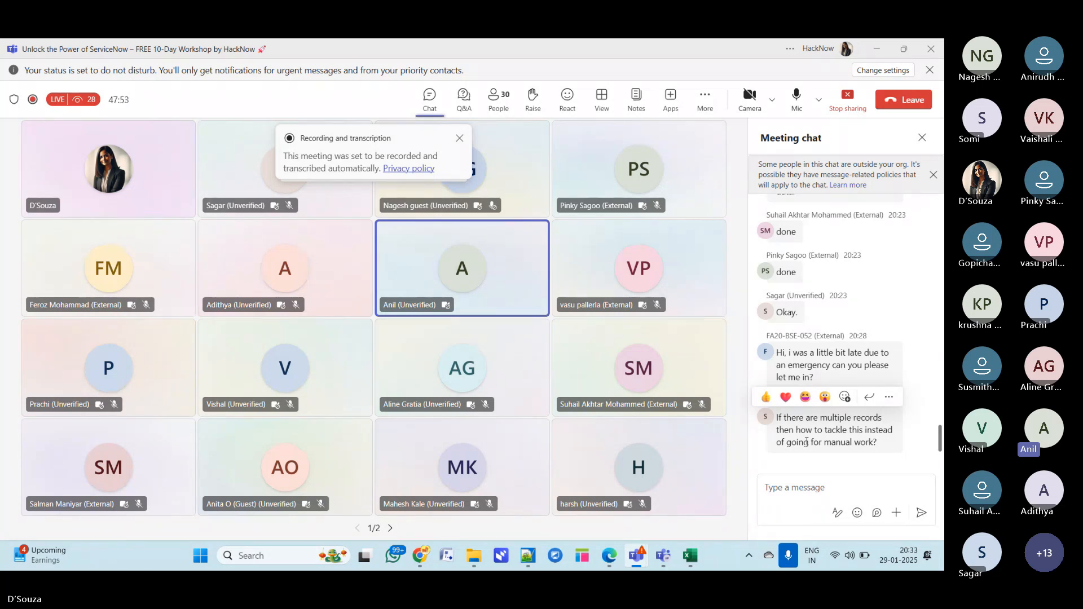
pyautogui.click(869, 55)
pyautogui.scroll(-2, 340, 399)
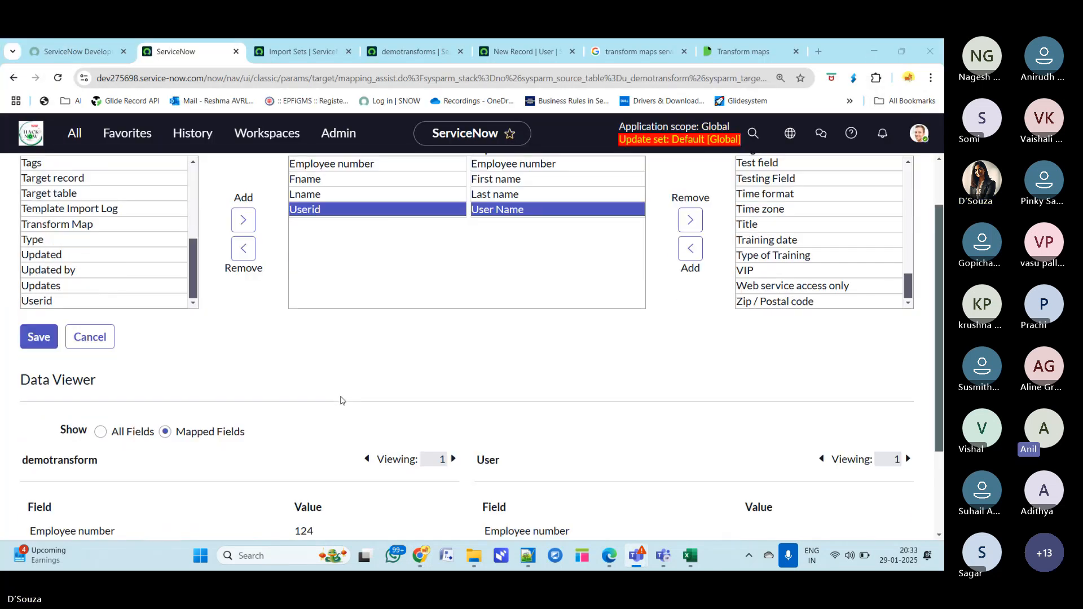
# - Switch the Data Viewer back to all fields and review the record's values
pyautogui.scroll(-2, 340, 400)
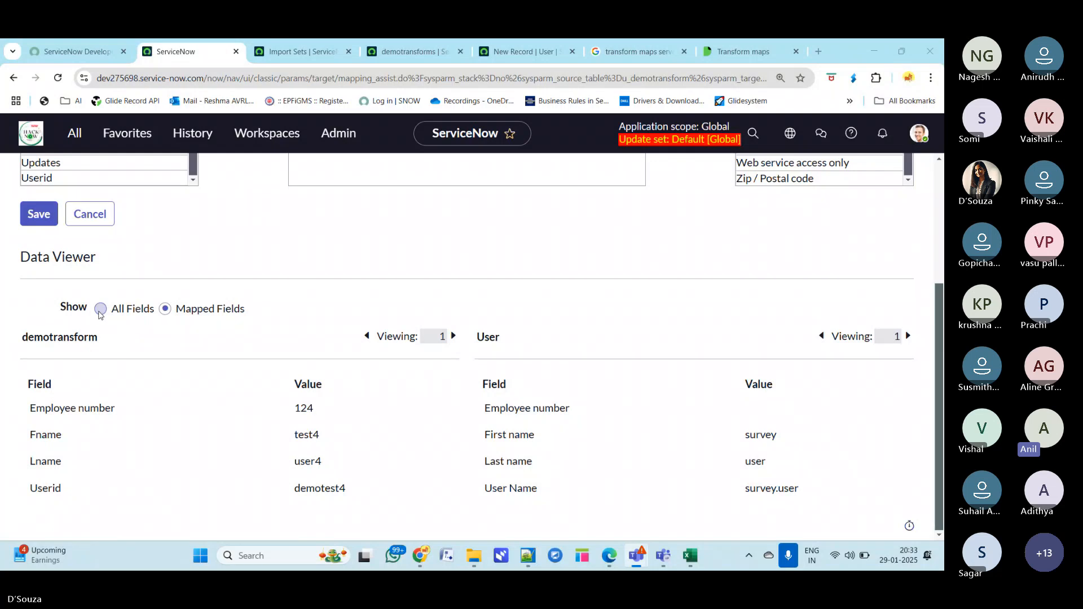
pyautogui.click(100, 309)
pyautogui.scroll(-4, 412, 415)
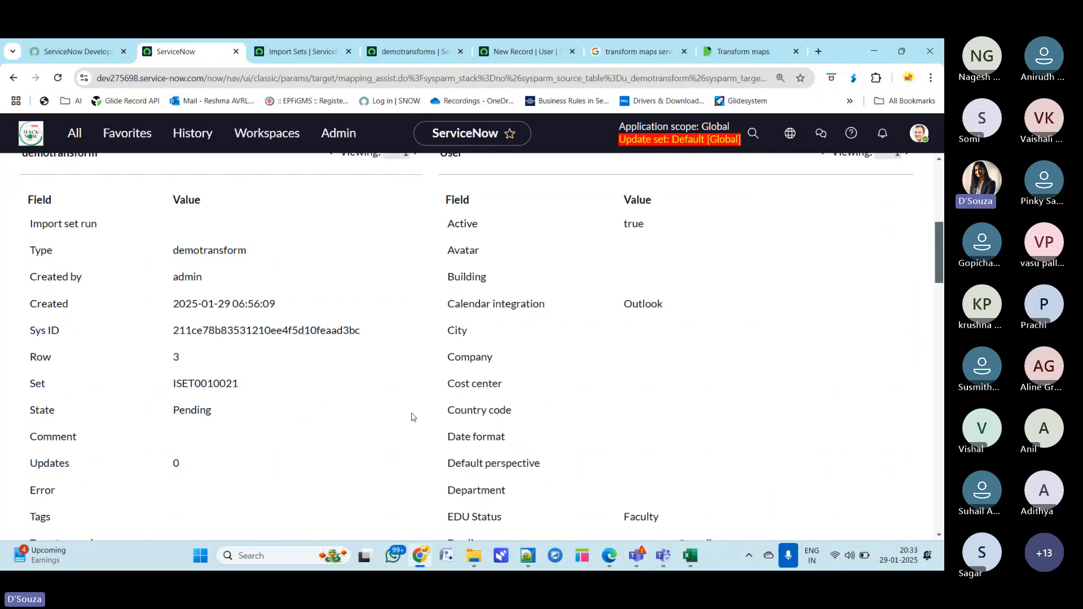
pyautogui.scroll(3, 412, 417)
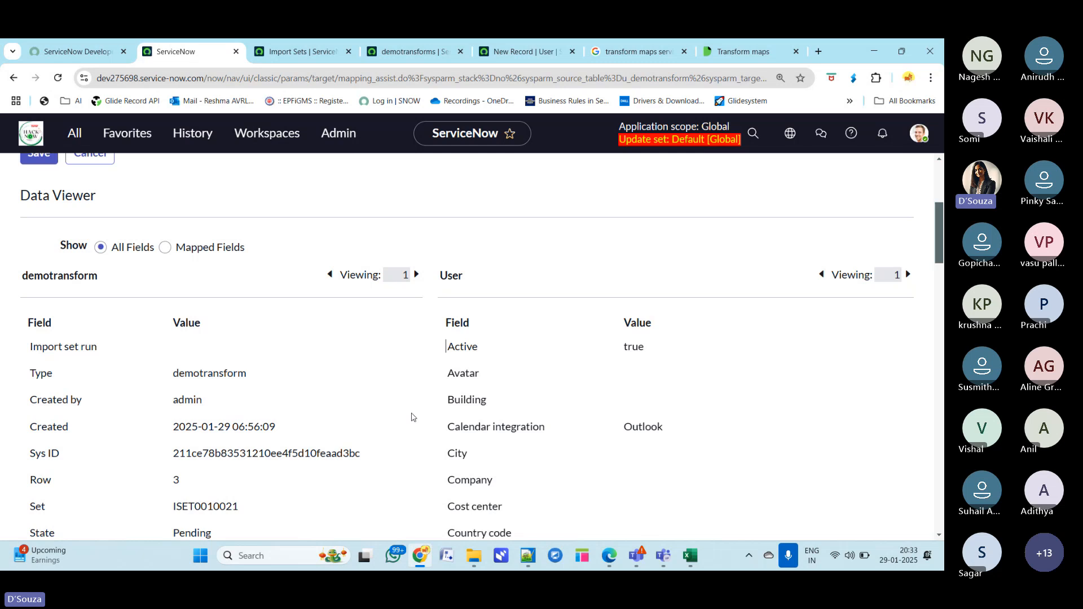
pyautogui.scroll(1, 412, 417)
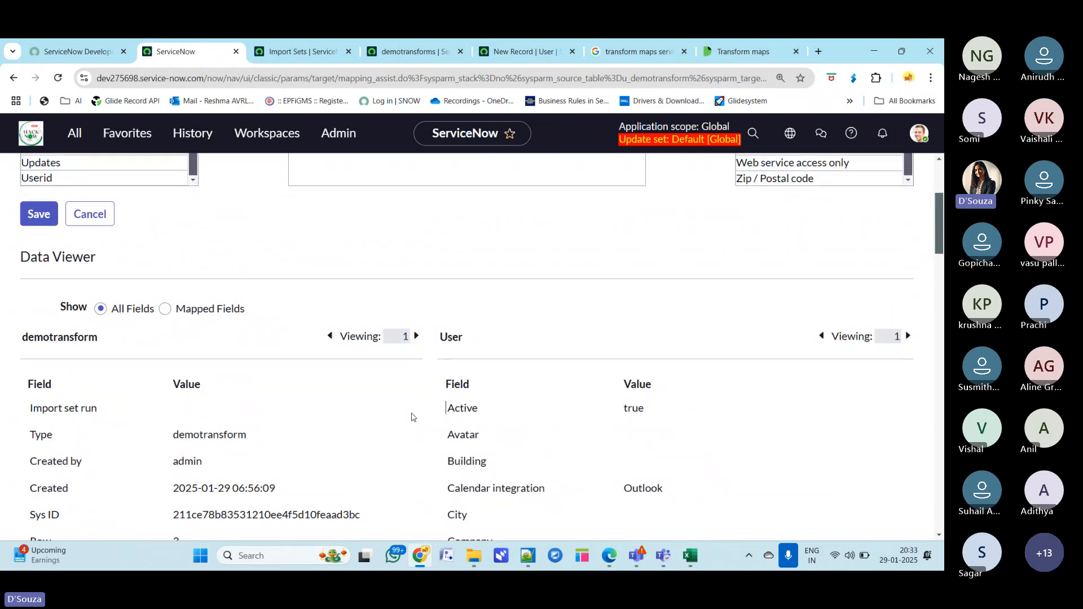
pyautogui.scroll(2, 412, 417)
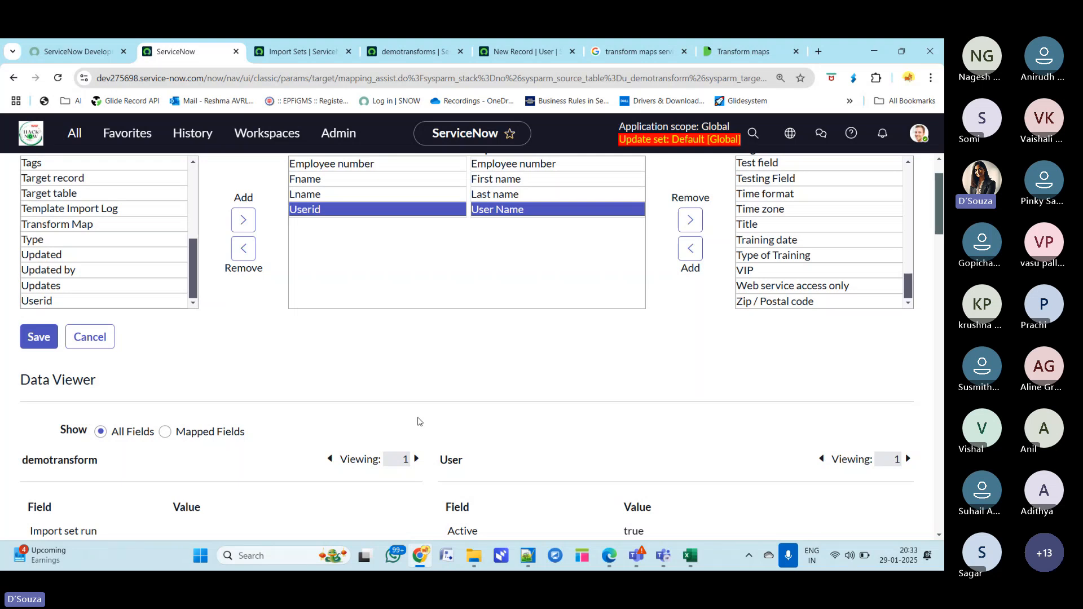
pyautogui.scroll(-3, 419, 422)
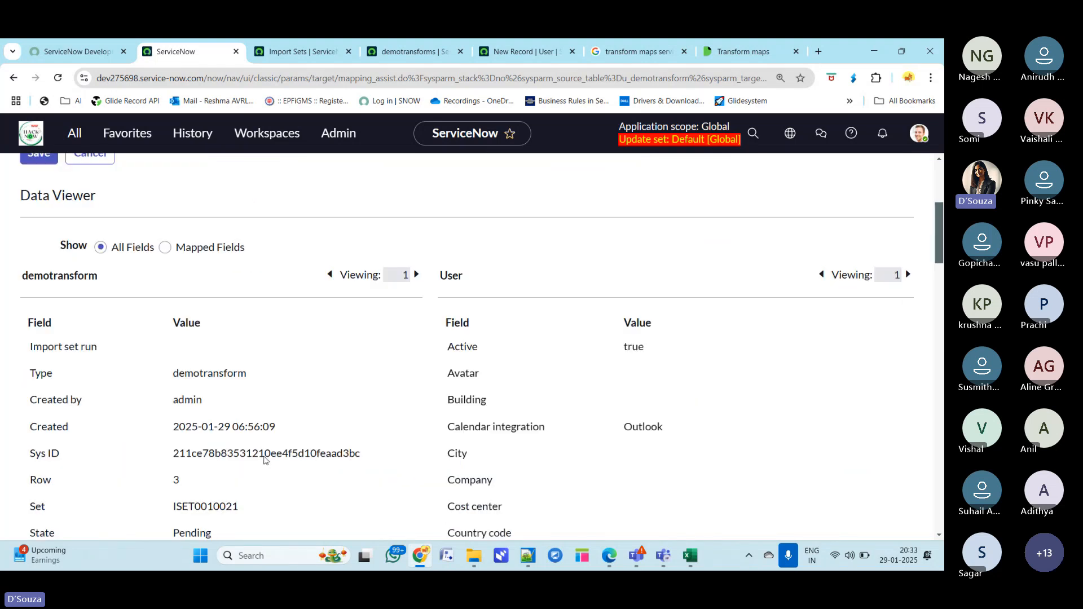
# - Scroll through the Data Viewer and review the import record's source field values alongside the User values
pyautogui.scroll(-1, 267, 459)
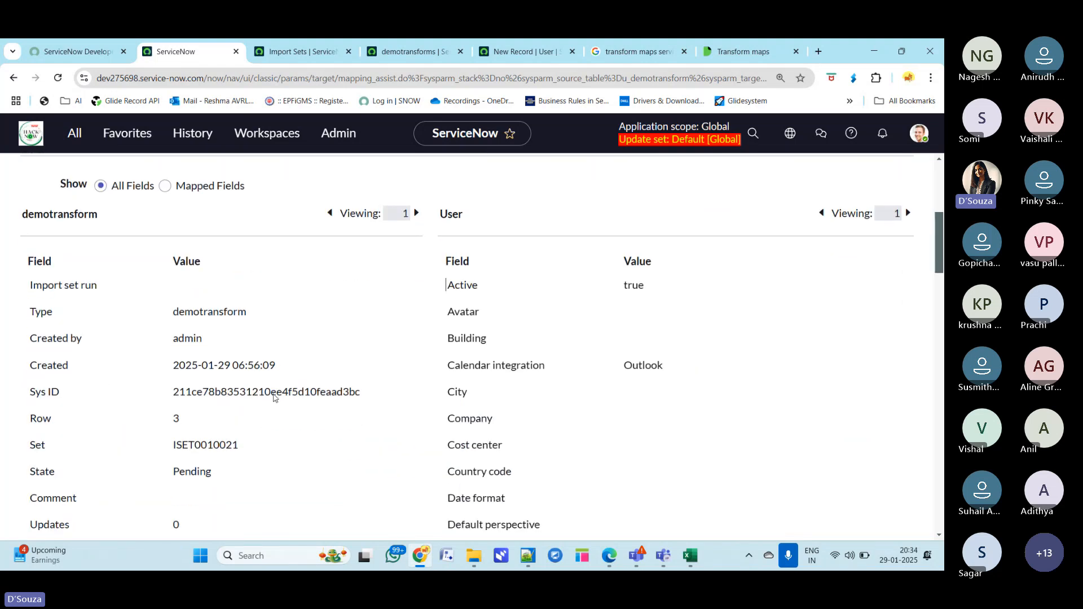
pyautogui.moveTo(360, 393); pyautogui.dragTo(175, 400)
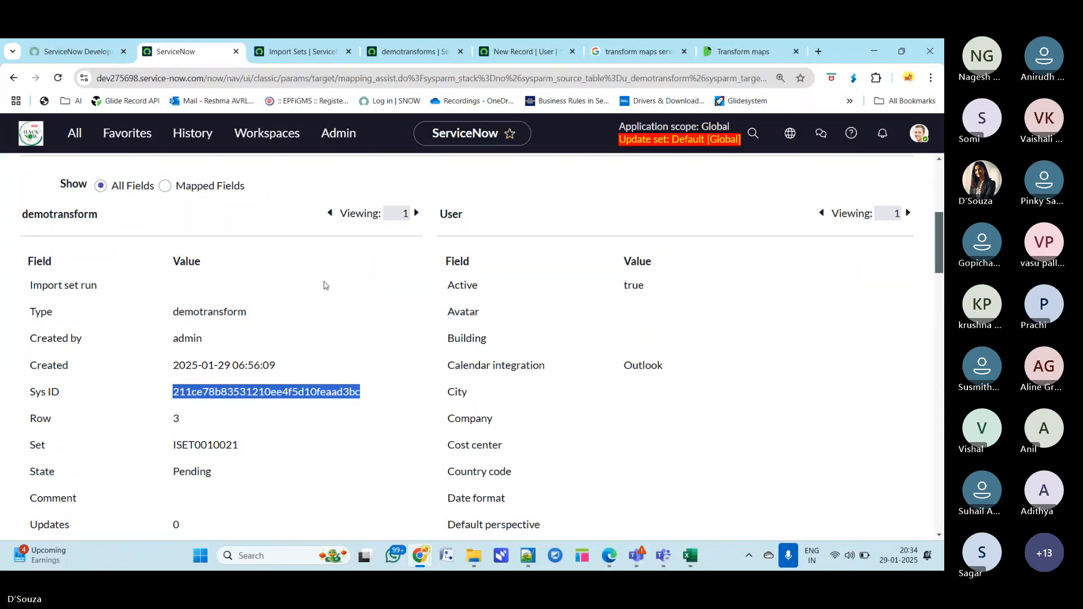
pyautogui.scroll(-3, 312, 442)
pyautogui.scroll(-3, 311, 444)
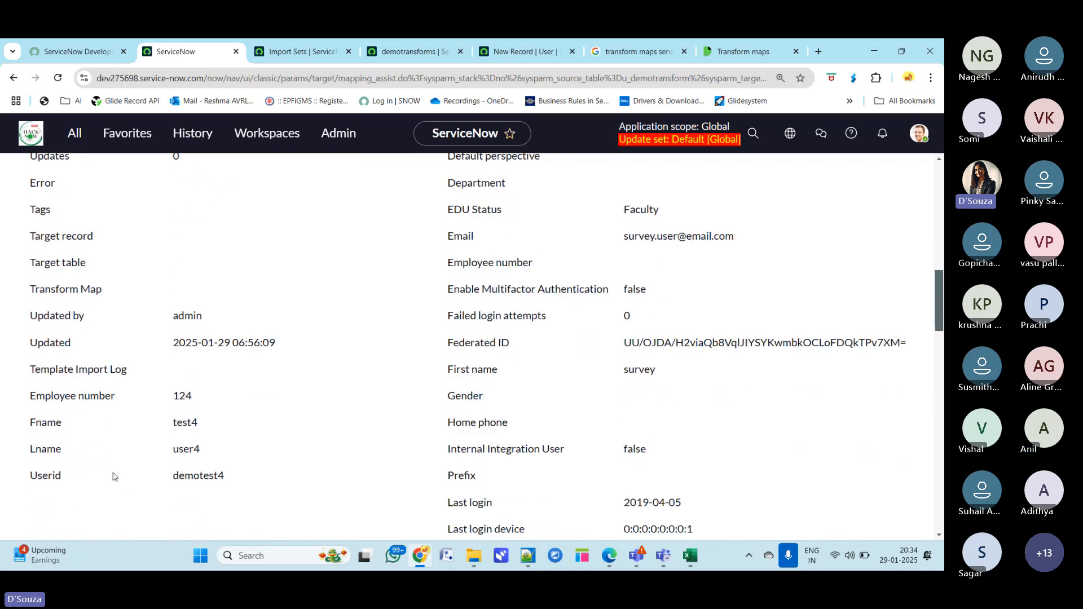
pyautogui.moveTo(35, 317); pyautogui.dragTo(93, 316)
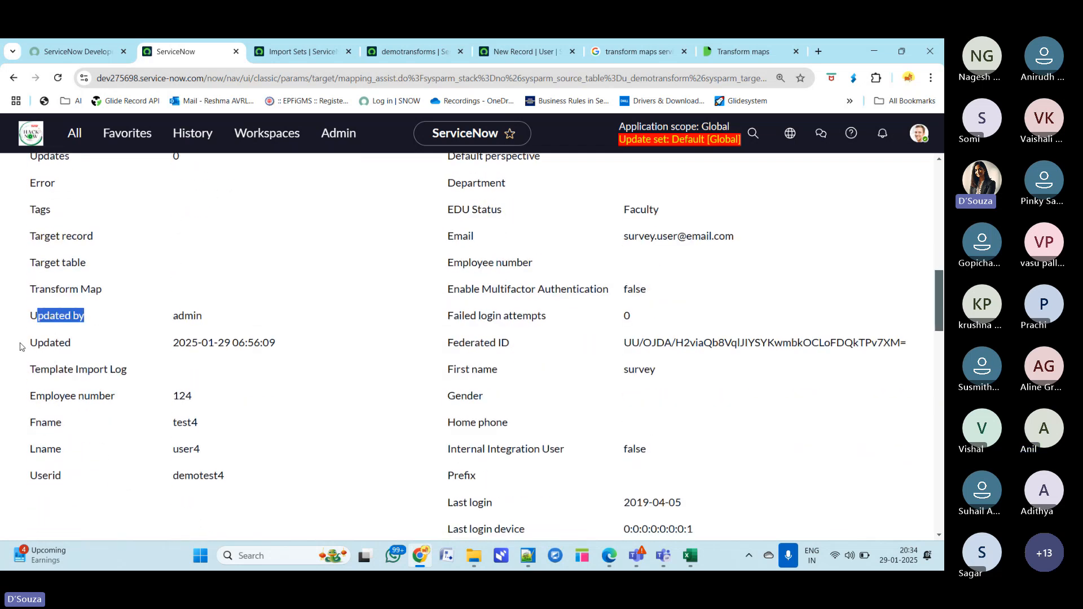
pyautogui.moveTo(21, 343); pyautogui.dragTo(118, 344)
pyautogui.scroll(4, 253, 479)
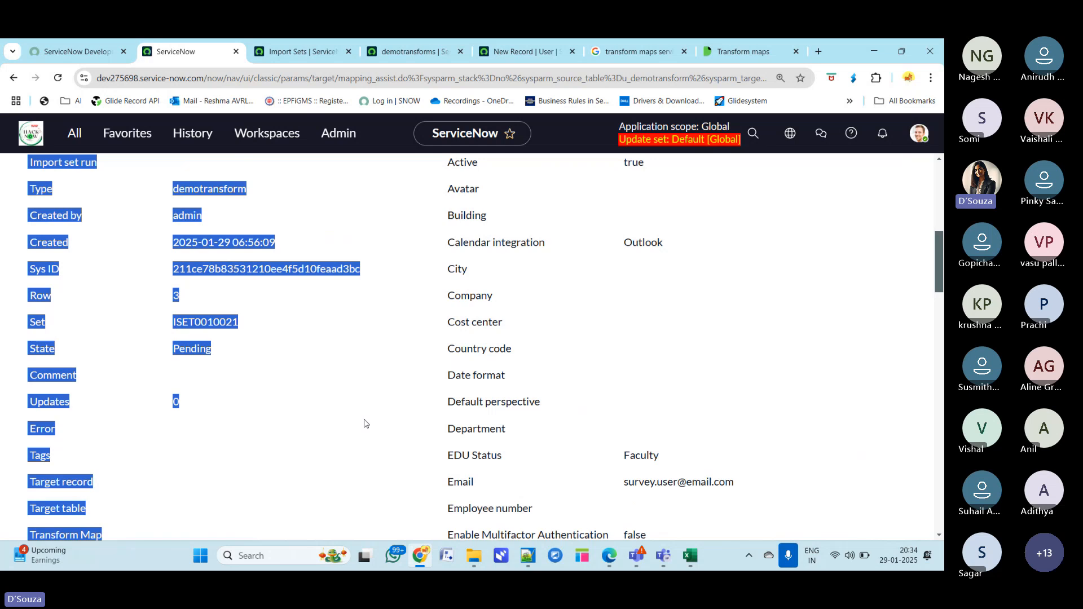
pyautogui.scroll(5, 365, 423)
# - Switch to the Teams meeting window, read the participant's chat question about multiple records, and minimise it
pyautogui.click(468, 296)
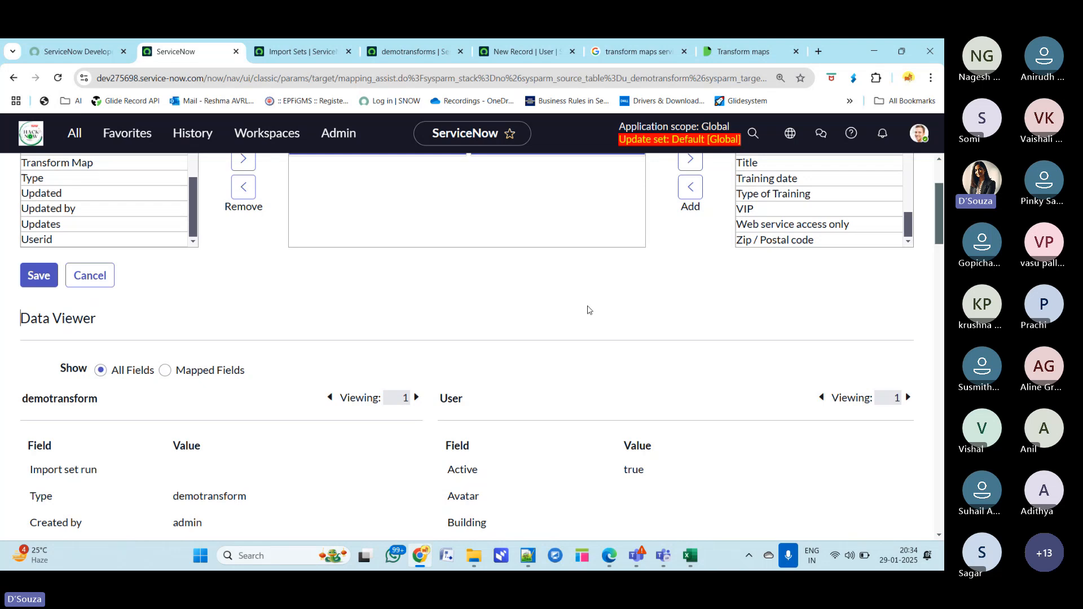
pyautogui.moveTo(672, 559)
pyautogui.moveTo(636, 558)
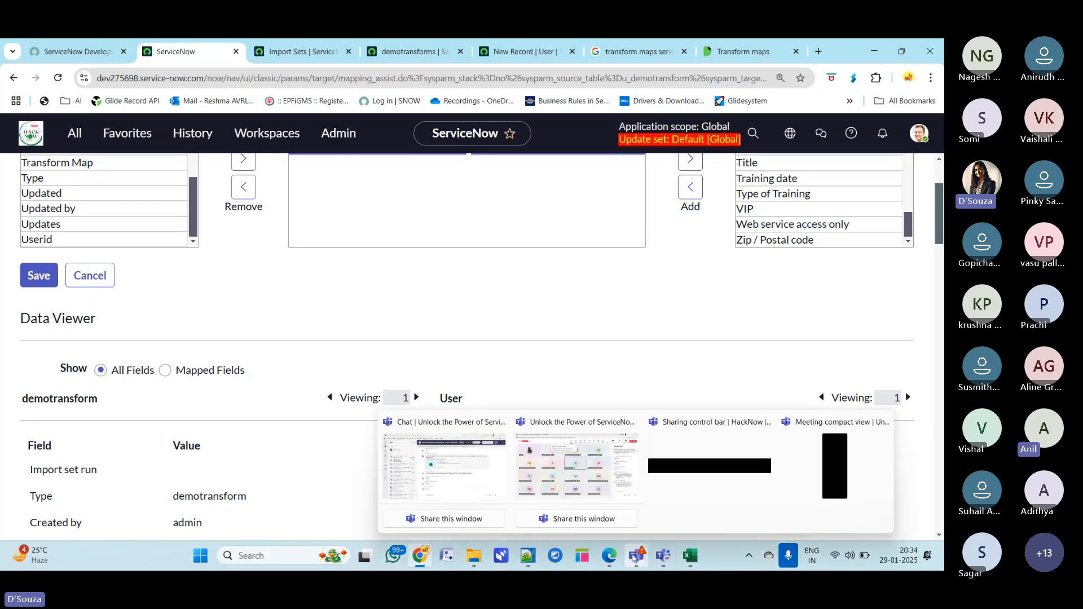
pyautogui.click(609, 485)
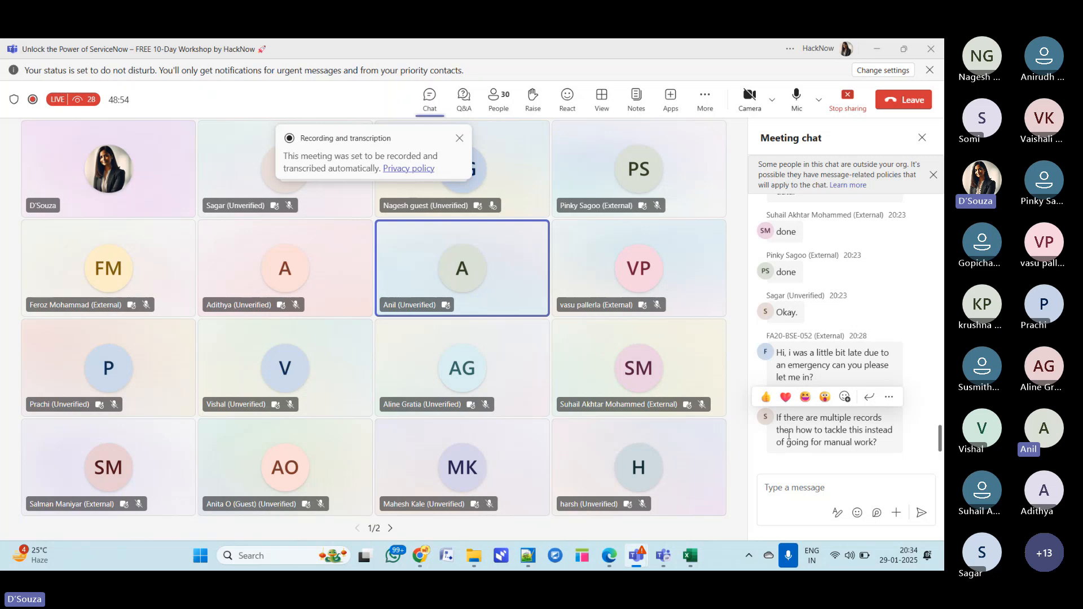
pyautogui.moveTo(788, 431); pyautogui.dragTo(877, 441)
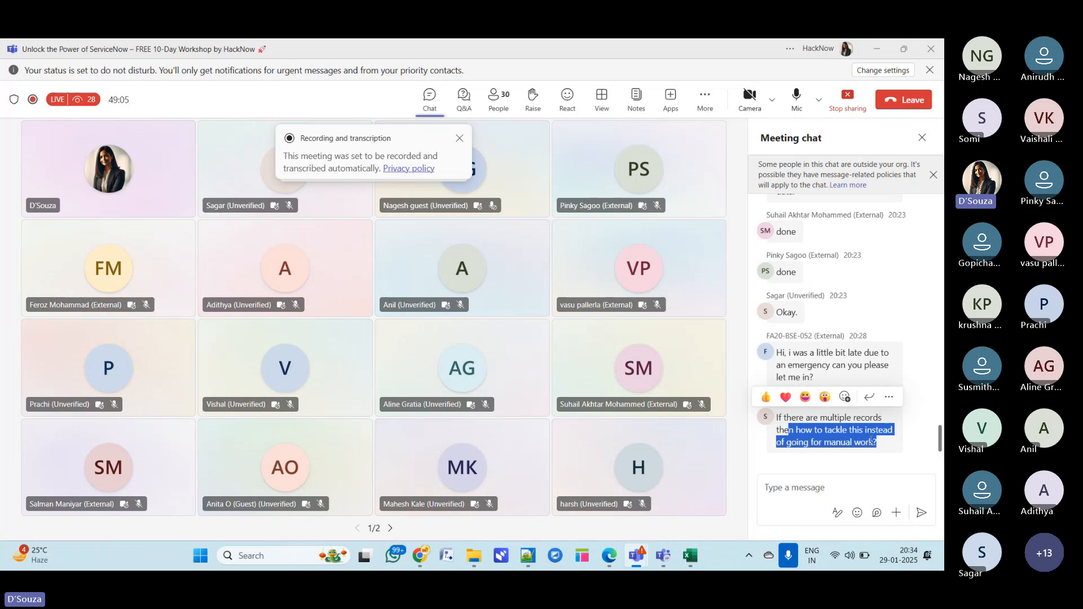
pyautogui.click(876, 51)
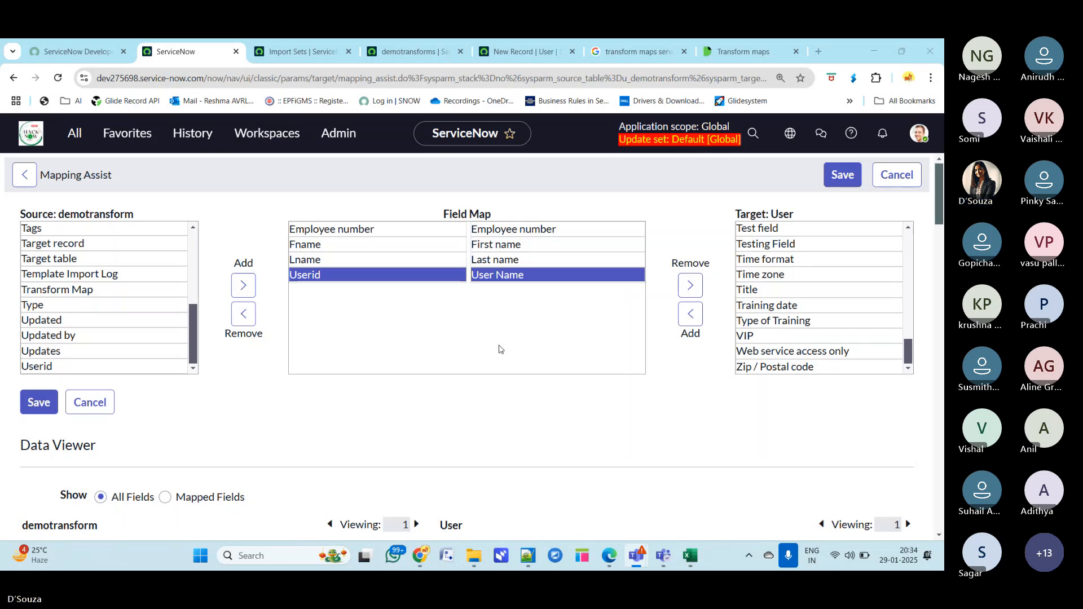
# - Reopen the Teams meeting chat to read the latest reply and minimise it again
pyautogui.click(74, 286)
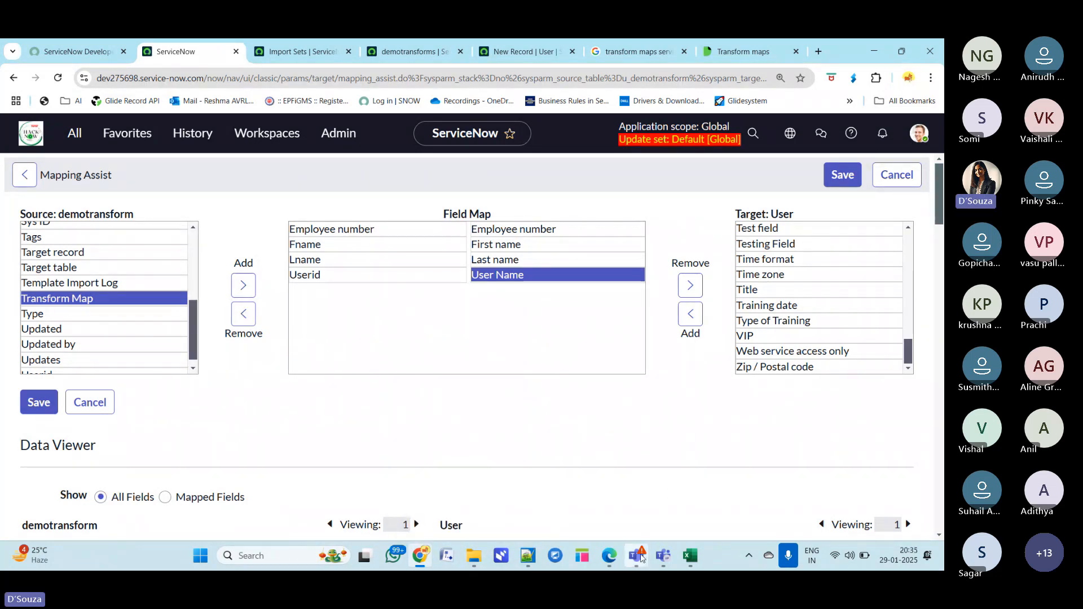
pyautogui.moveTo(636, 557)
pyautogui.click(602, 490)
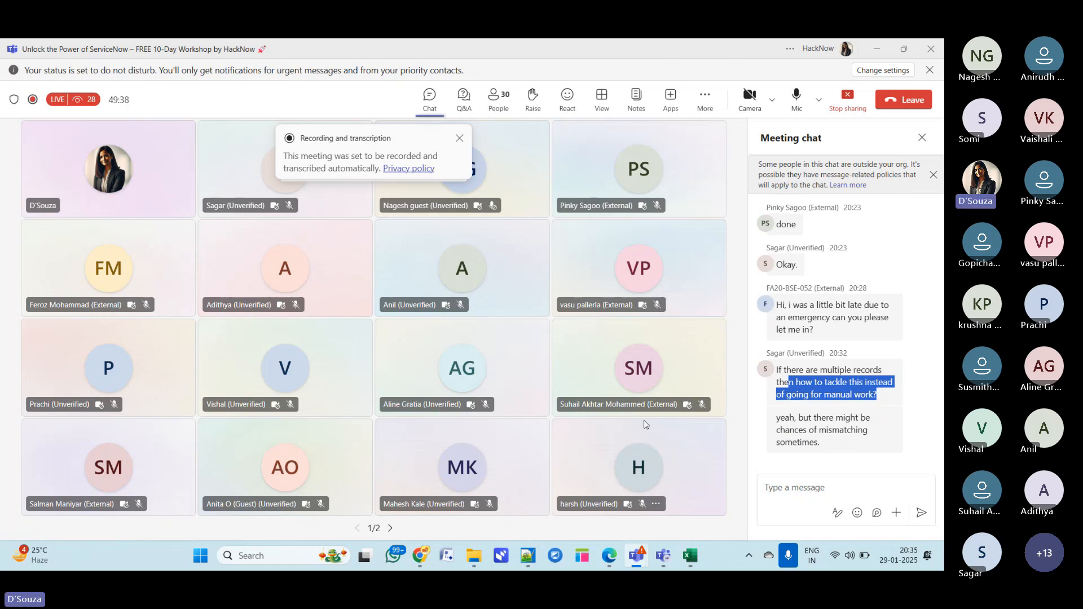
pyautogui.click(876, 49)
# - Switch the Data Viewer to mapped fields only to compare the mapped source and User values
pyautogui.scroll(-5, 362, 411)
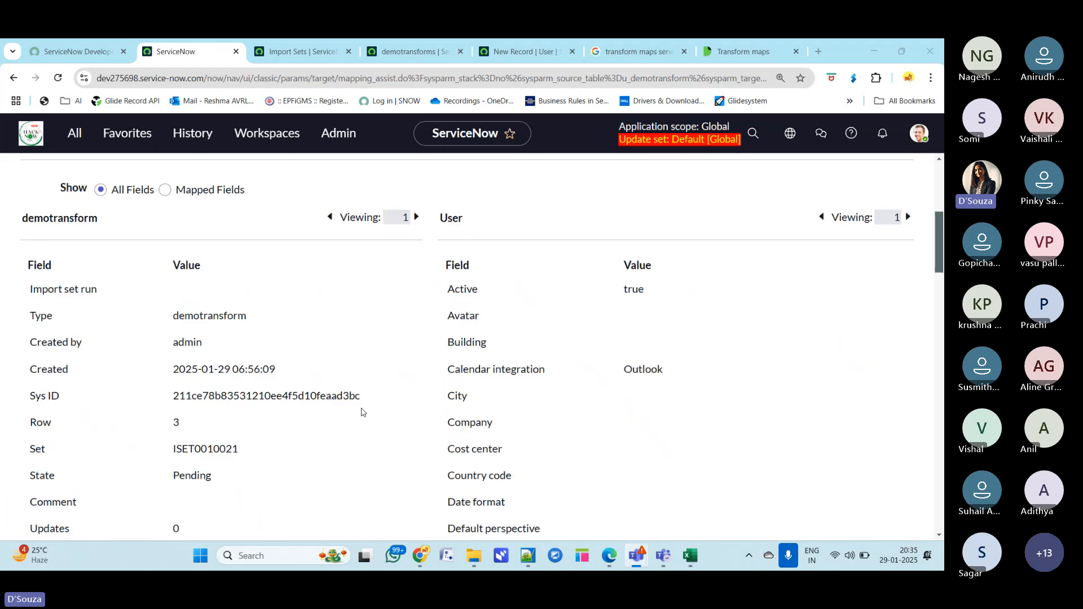
pyautogui.click(165, 189)
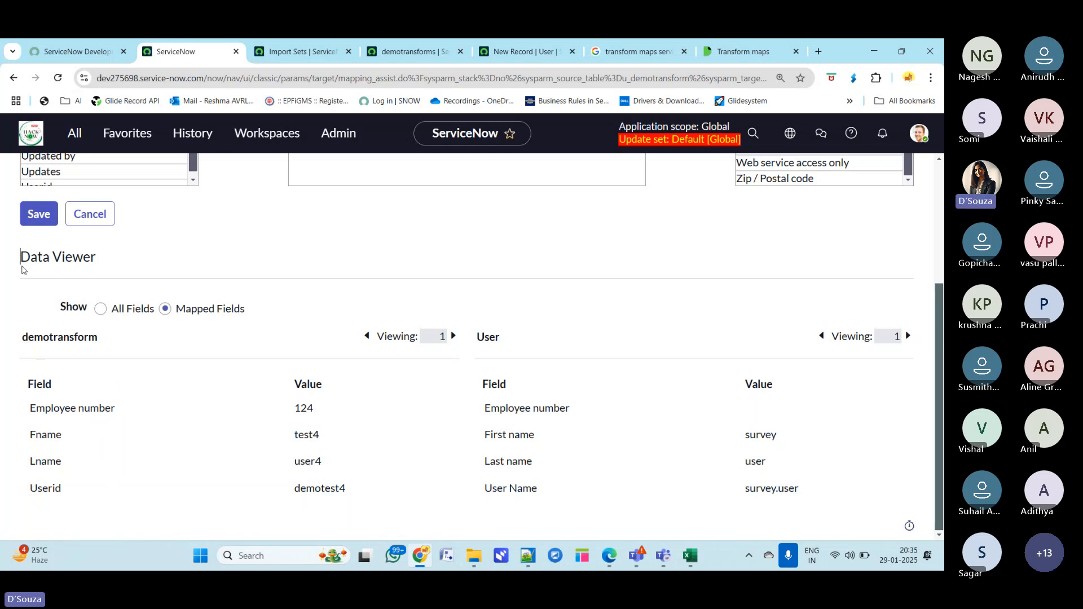
pyautogui.moveTo(19, 259); pyautogui.dragTo(145, 261)
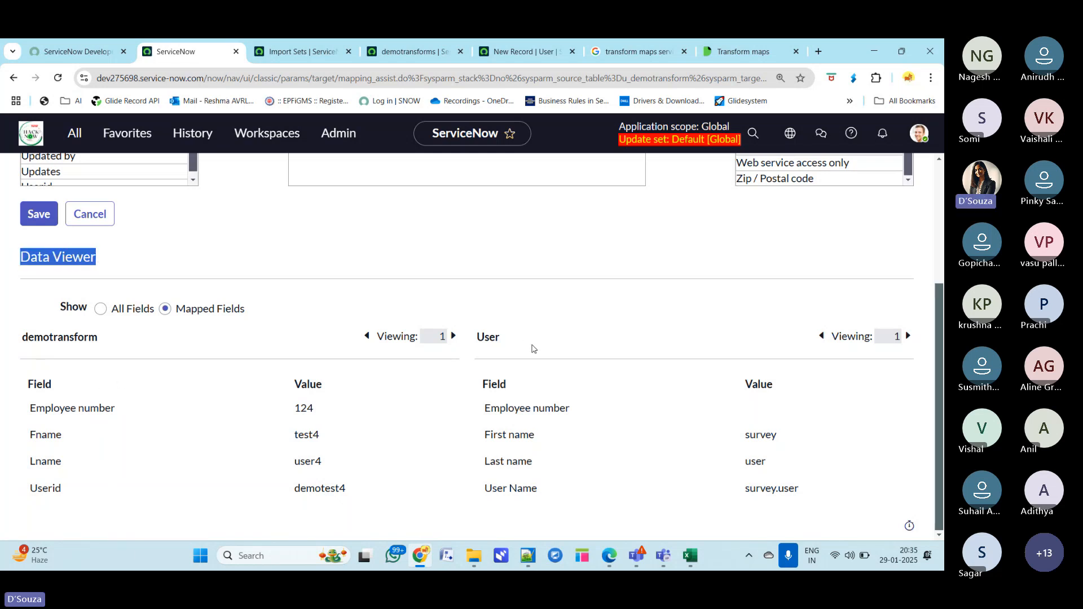
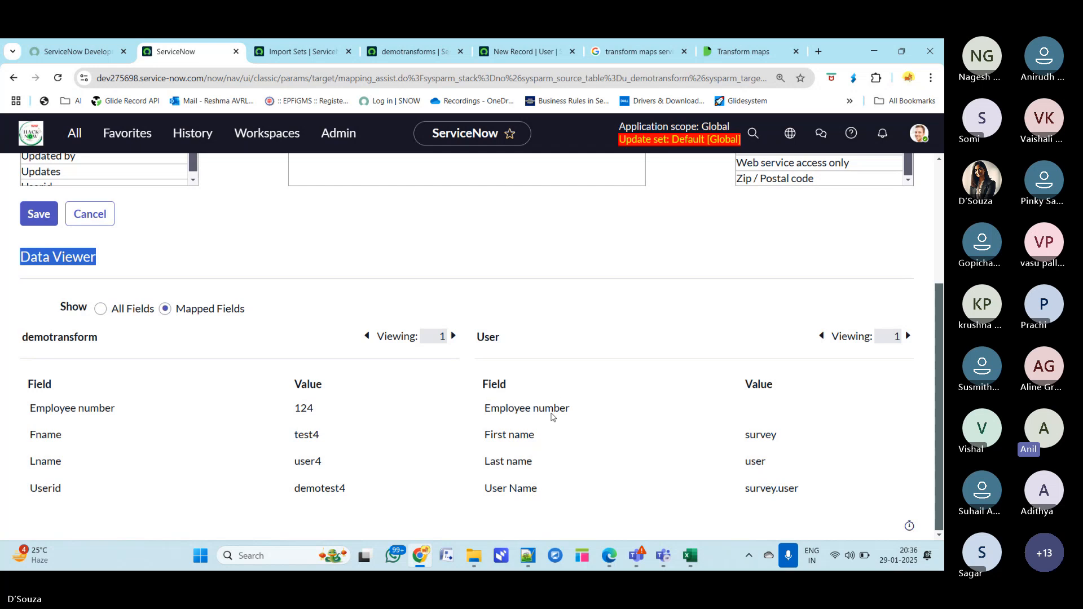
# - Switch to the Teams meeting window, read the latest chat question about records with multiple data, and minimise it
pyautogui.scroll(3, 541, 477)
pyautogui.scroll(-1, 541, 477)
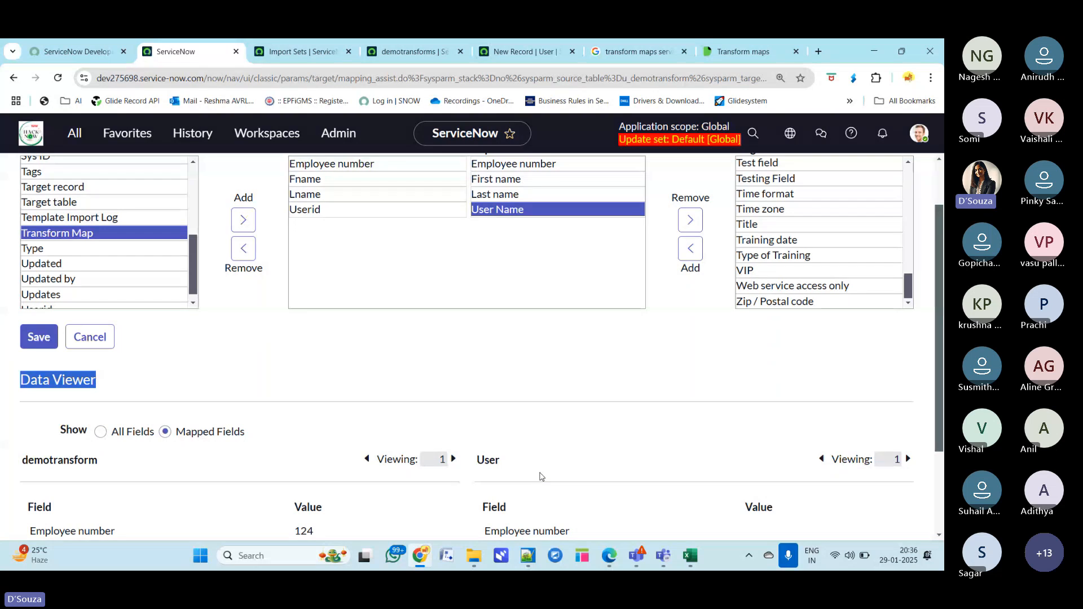
pyautogui.scroll(1, 2, 321)
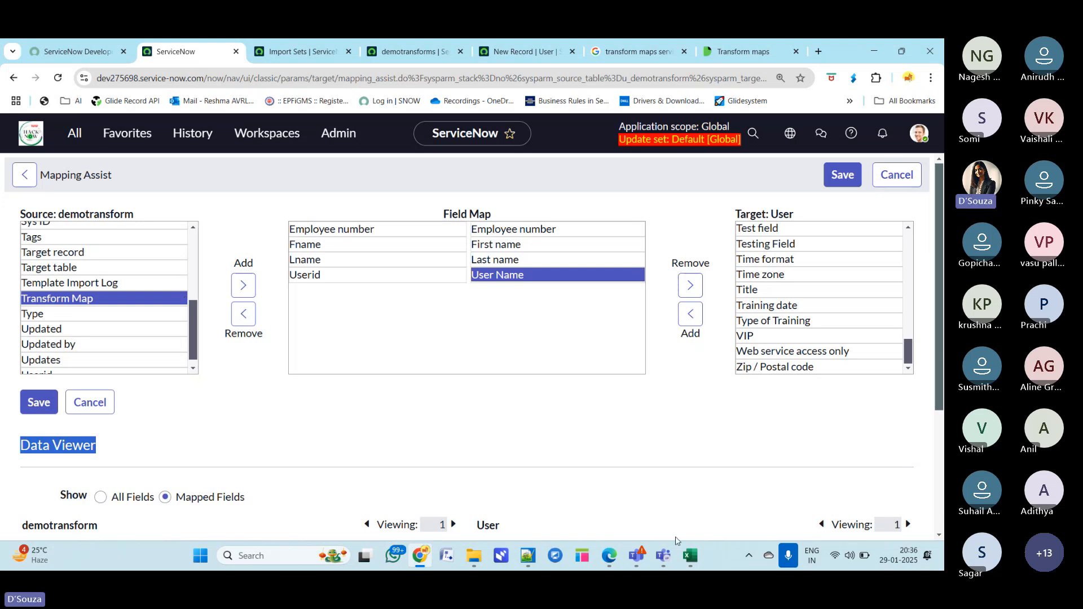
pyautogui.moveTo(663, 556)
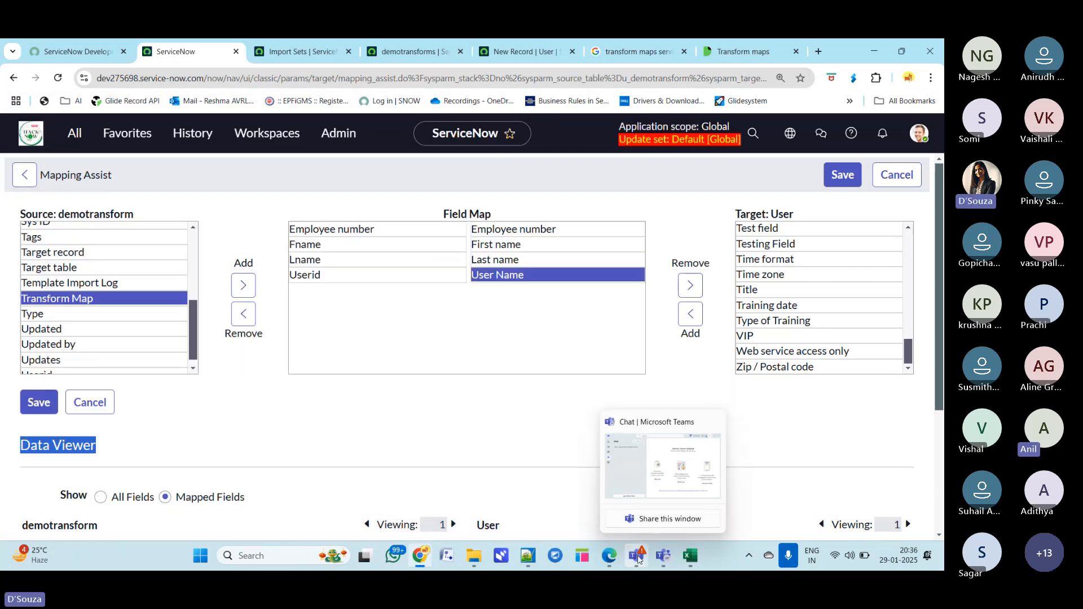
pyautogui.click(606, 477)
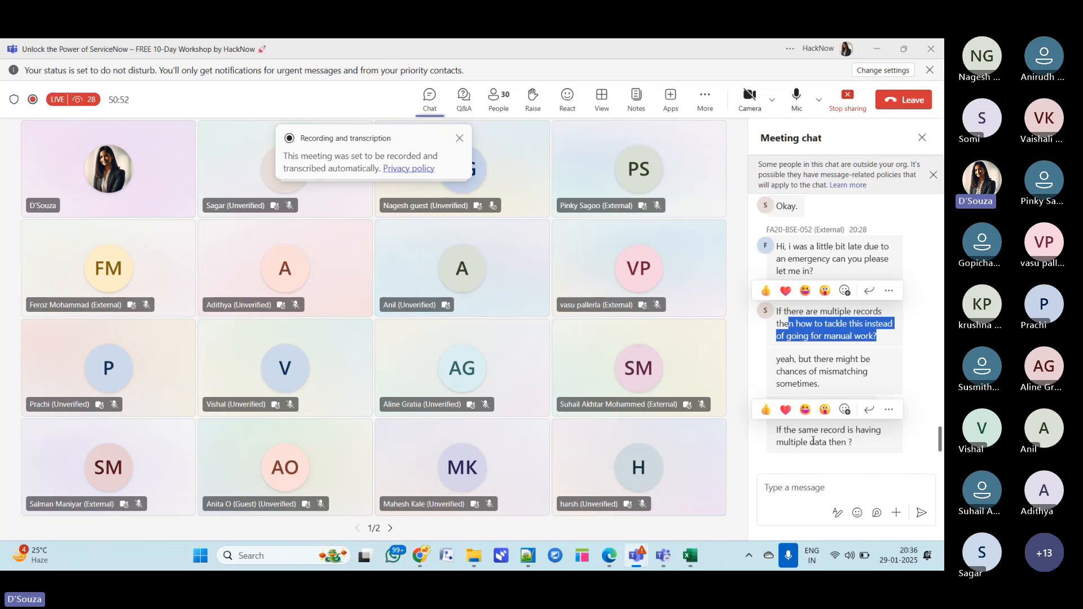
pyautogui.click(913, 354)
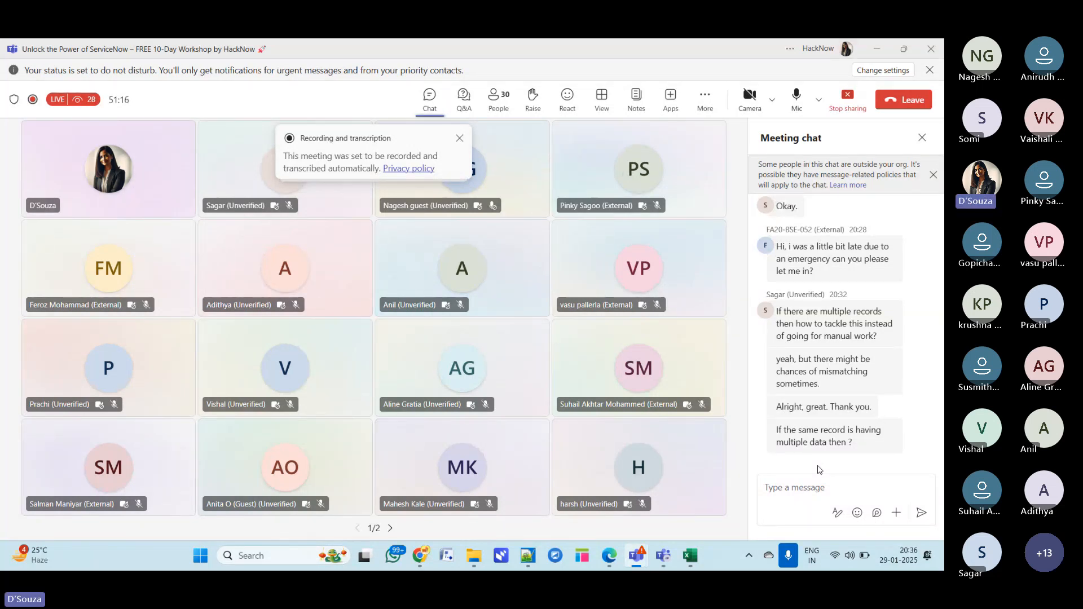
pyautogui.click(877, 50)
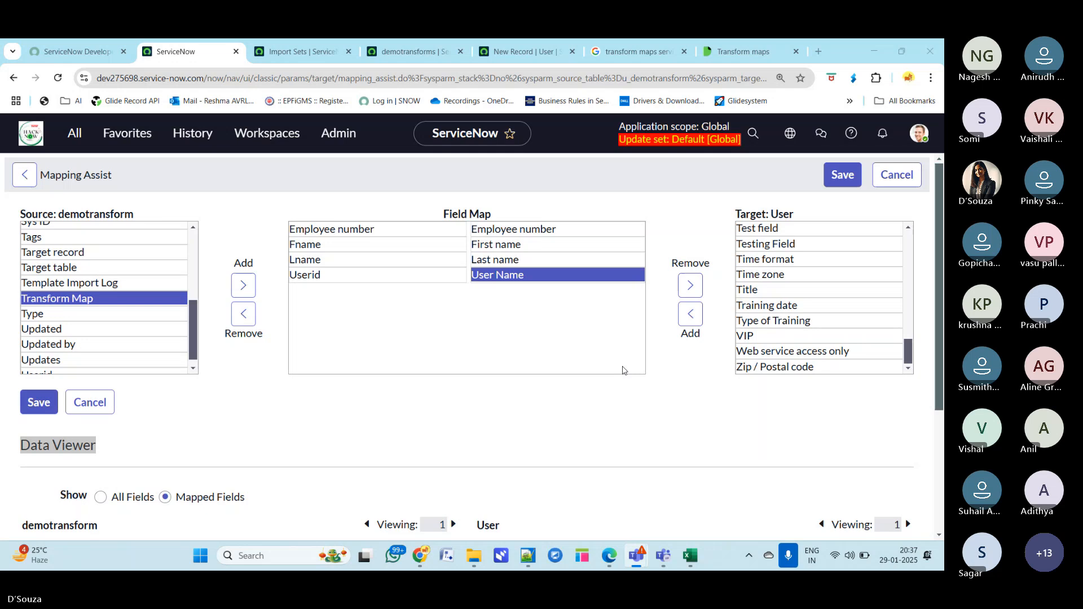
# - Save the field mapping in Mapping Assist to return to the transform map
pyautogui.click(534, 423)
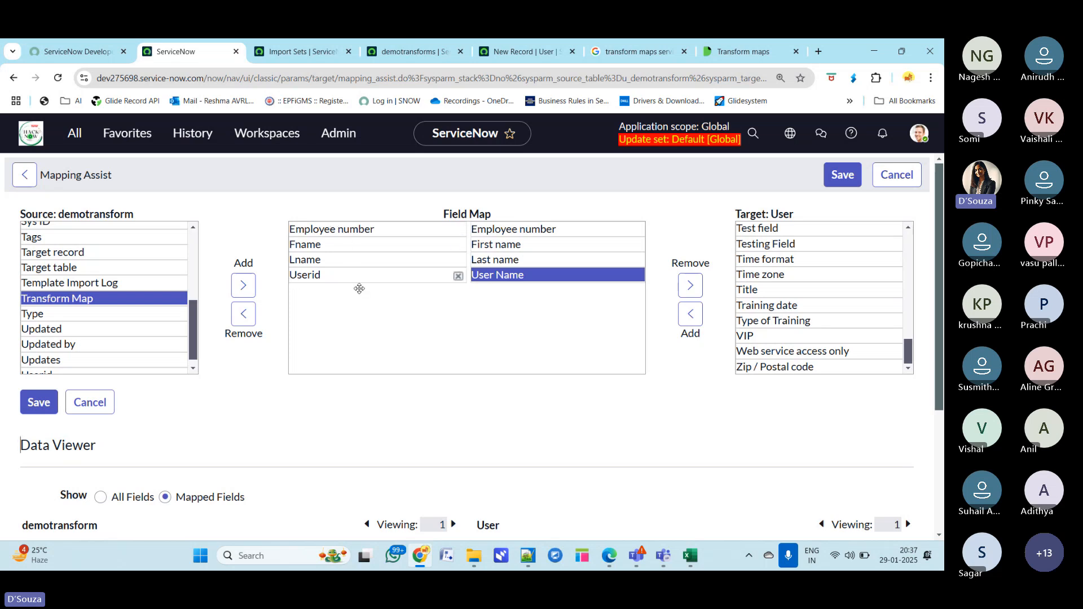
pyautogui.scroll(-2, 432, 450)
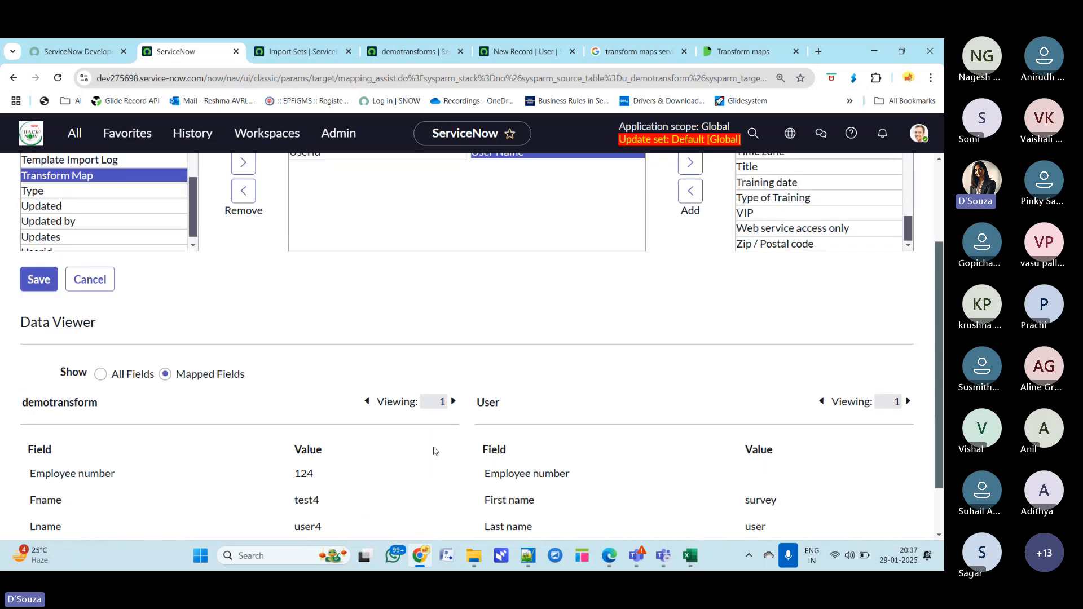
pyautogui.scroll(2, 431, 444)
pyautogui.scroll(-3, 341, 455)
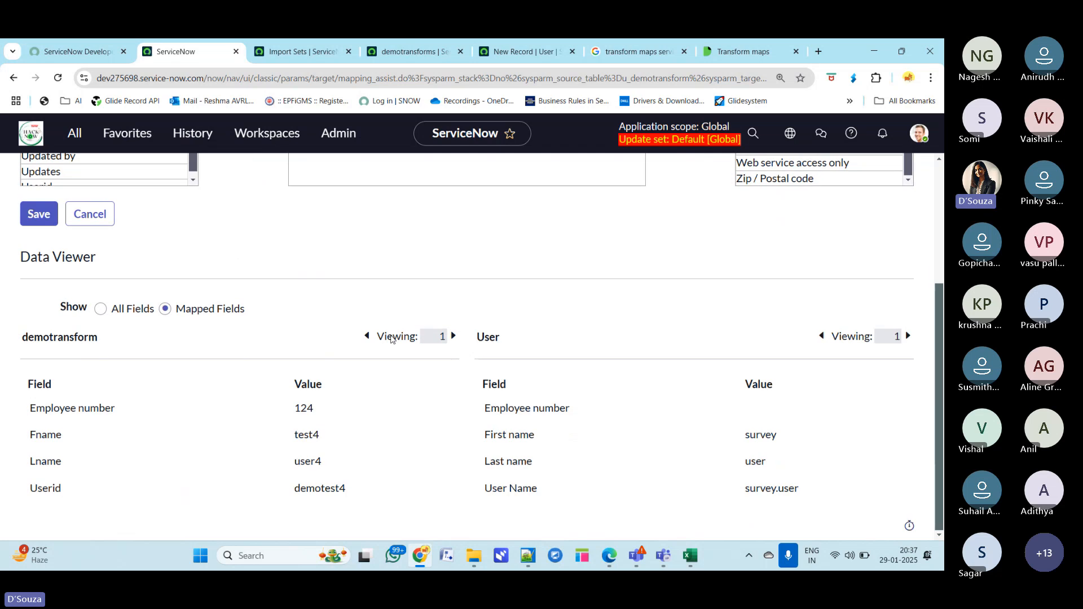
pyautogui.scroll(1, 372, 370)
pyautogui.scroll(-1, 150, 434)
pyautogui.scroll(3, 452, 381)
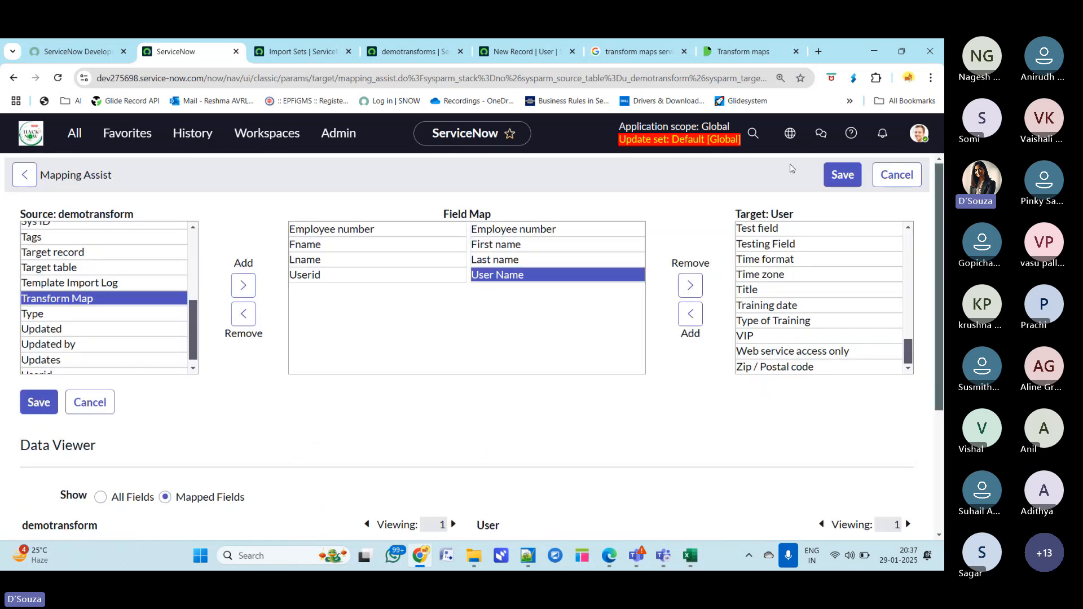
pyautogui.click(829, 179)
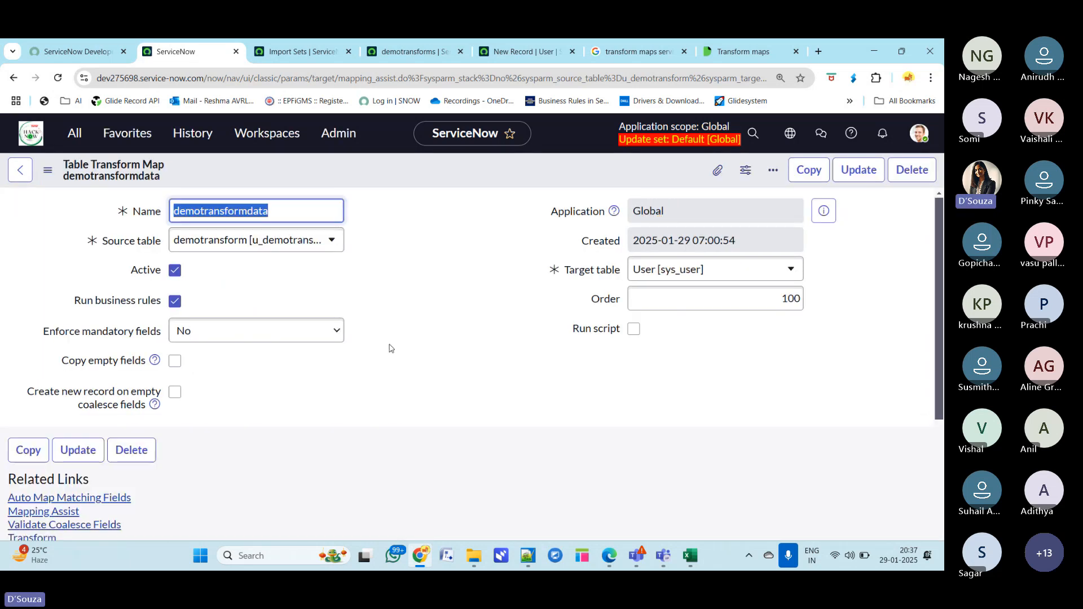
# - Set Coalesce to true for the u_employee_number field map in the Field Maps list
pyautogui.scroll(-3, 389, 348)
pyautogui.scroll(-3, 389, 347)
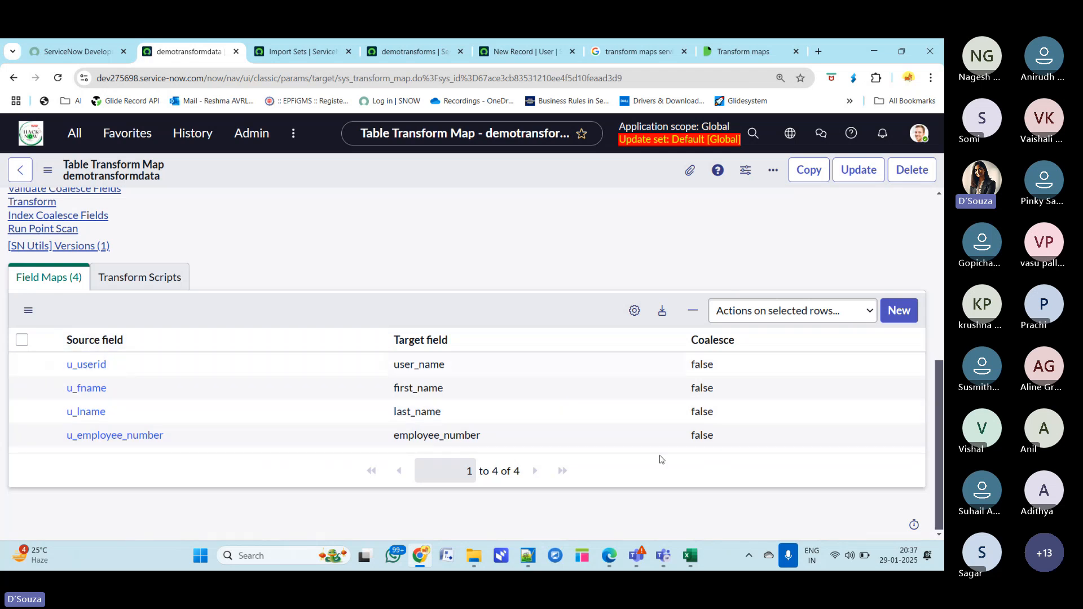
pyautogui.moveTo(735, 341); pyautogui.dragTo(688, 342)
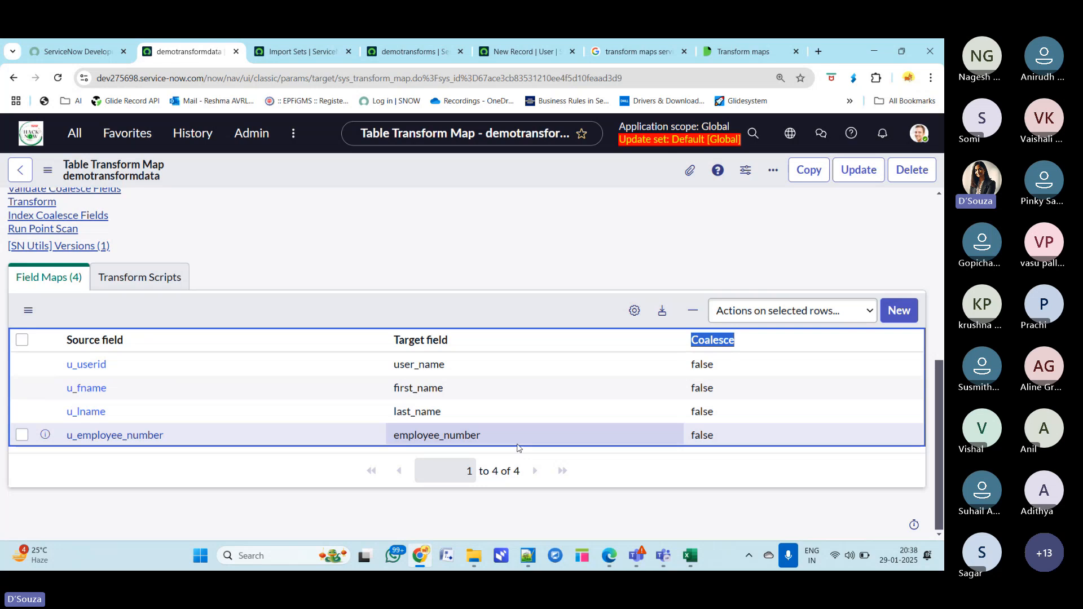
pyautogui.click(722, 435)
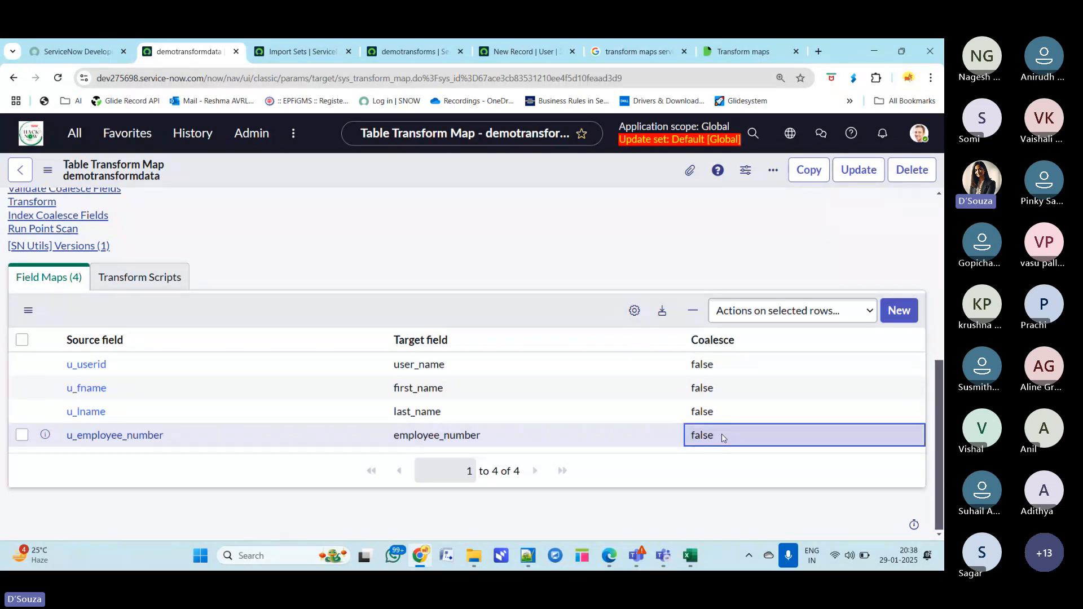
pyautogui.click(852, 245)
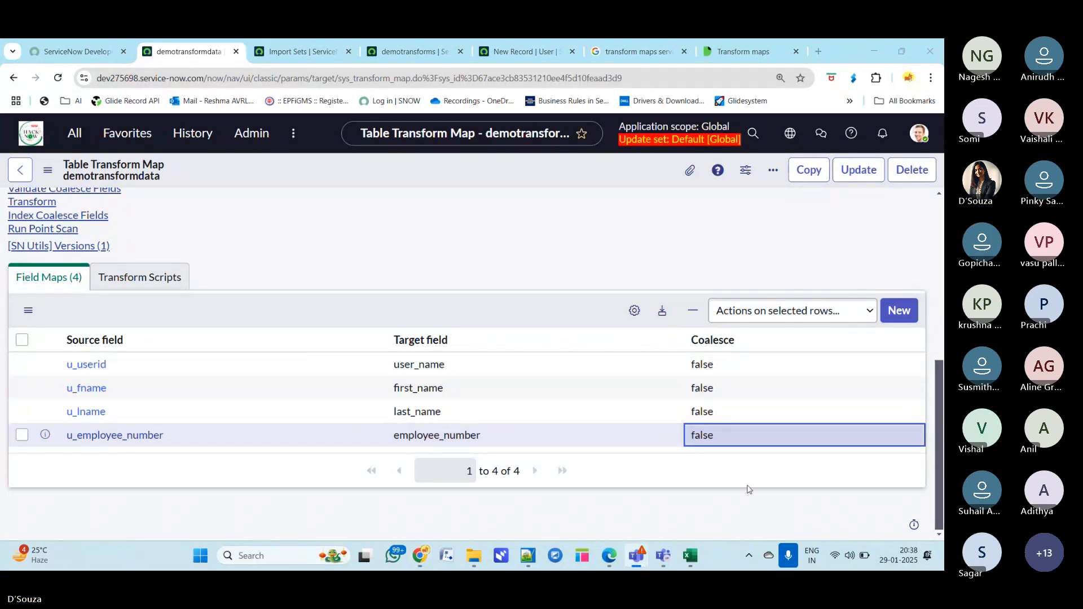
pyautogui.click(712, 440)
pyautogui.click(706, 460)
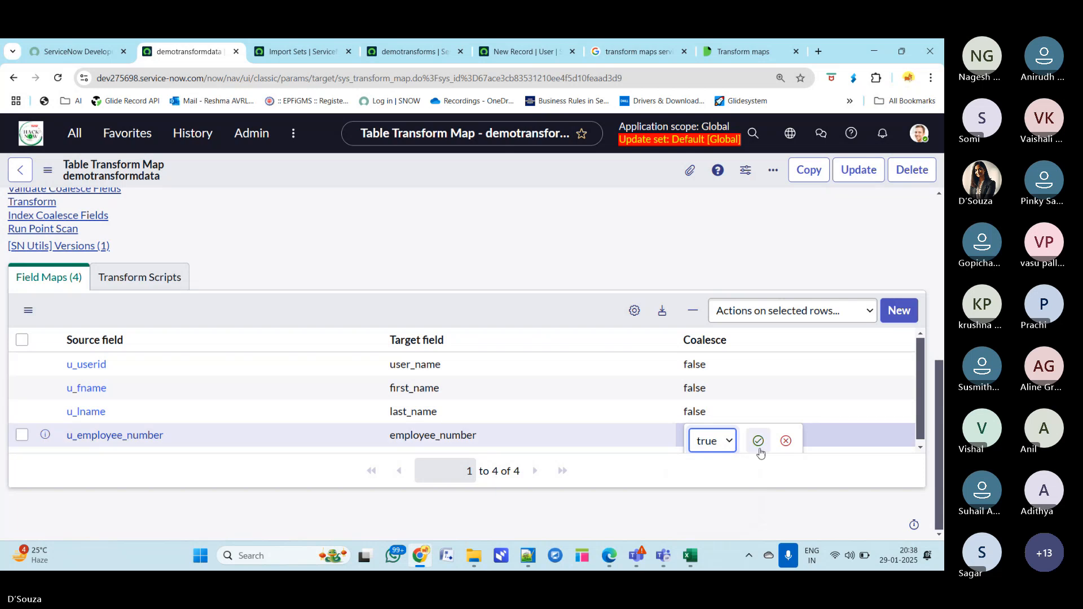
pyautogui.click(758, 440)
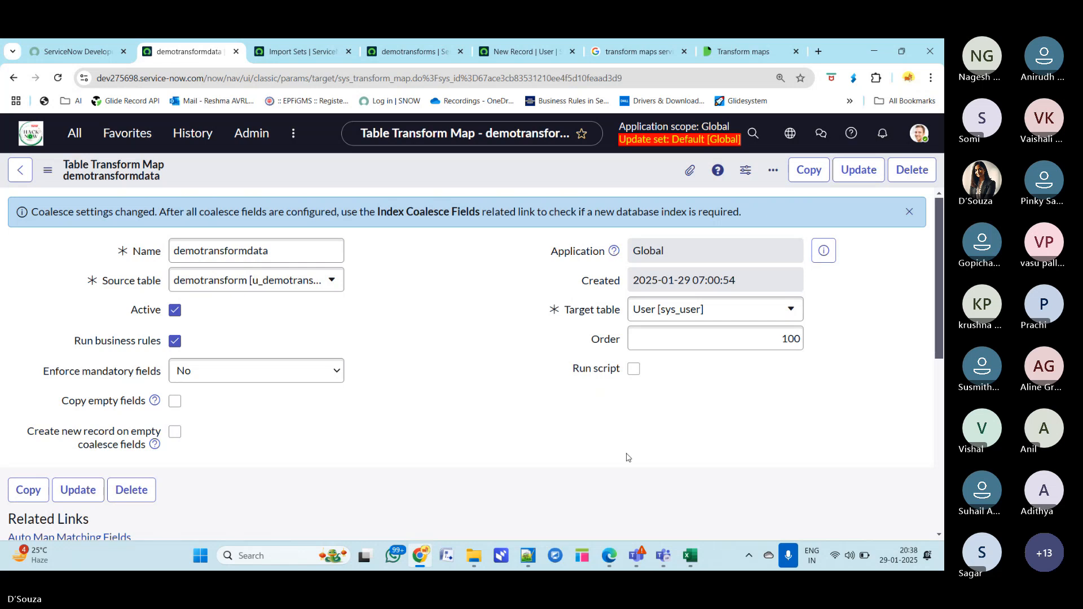
# - Reload the transform map form
pyautogui.scroll(-6, 628, 457)
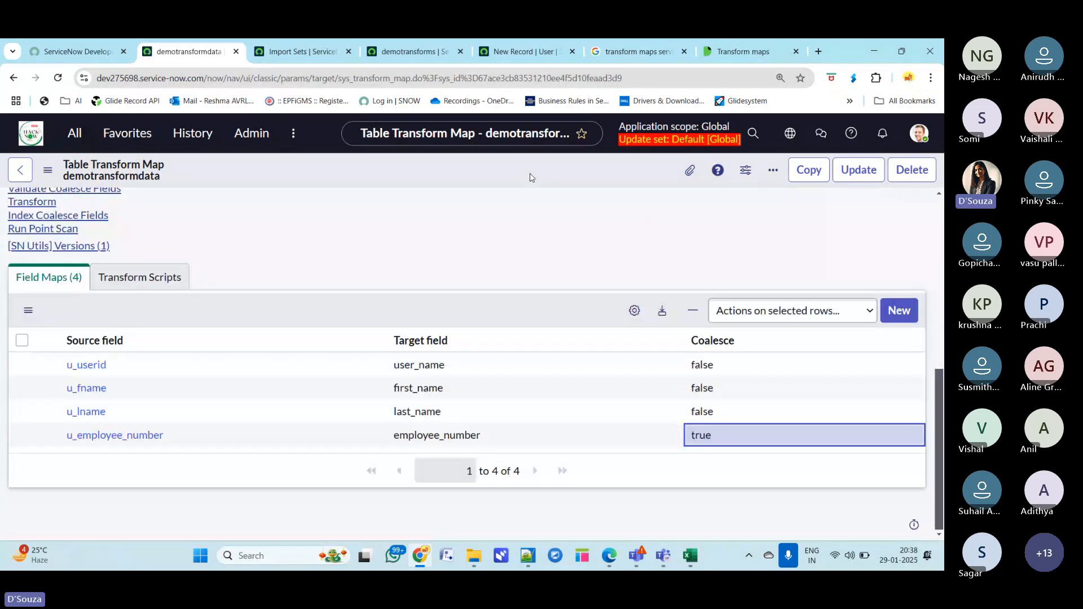
pyautogui.rightClick(540, 164)
pyautogui.click(556, 169)
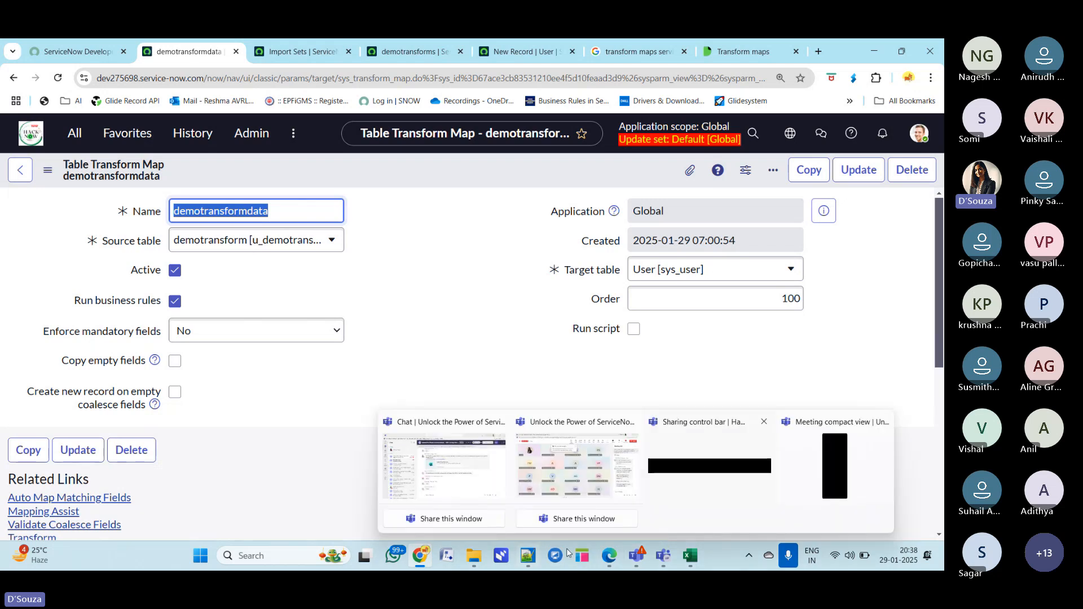
# - Switch to the Notepad++ notes, highlight the transform map points on field mapping and coalesce, and minimise it
pyautogui.moveTo(527, 560)
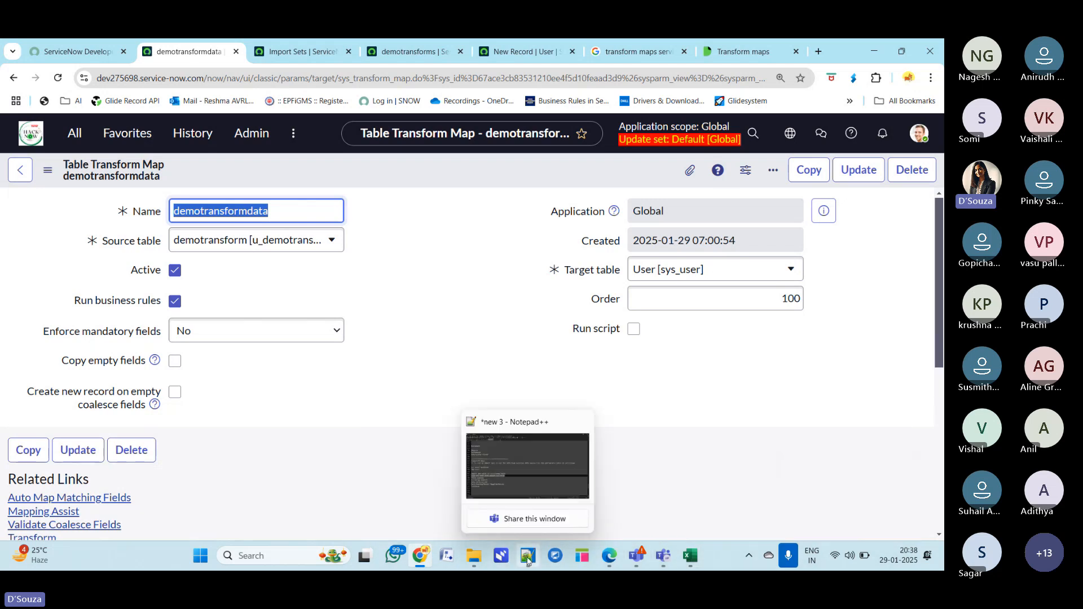
pyautogui.click(510, 476)
pyautogui.click(360, 428)
pyautogui.moveTo(141, 365); pyautogui.dragTo(1, 381)
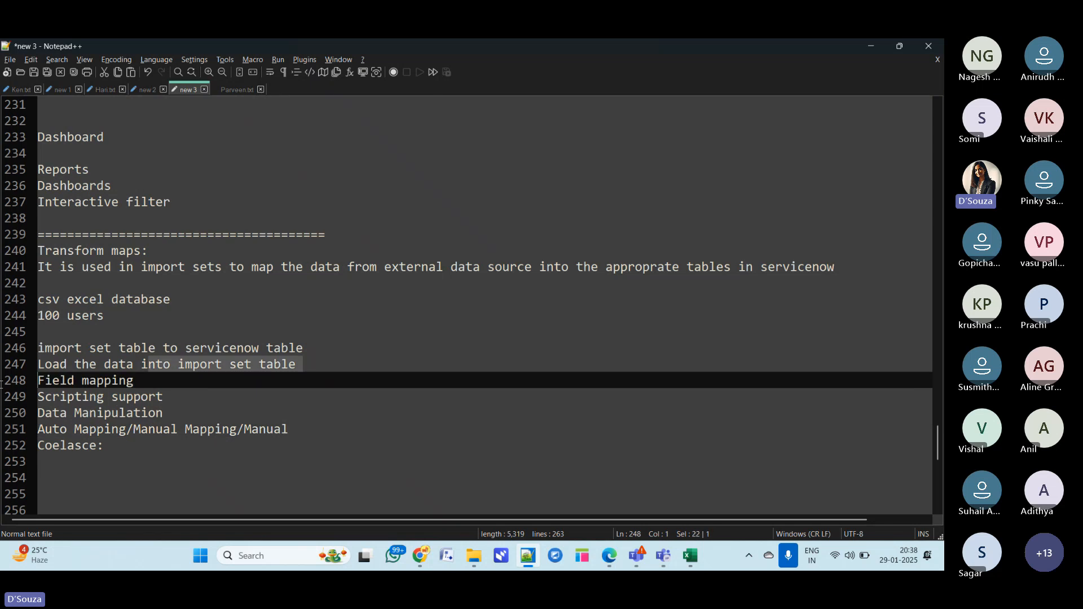
pyautogui.moveTo(176, 397); pyautogui.dragTo(47, 382)
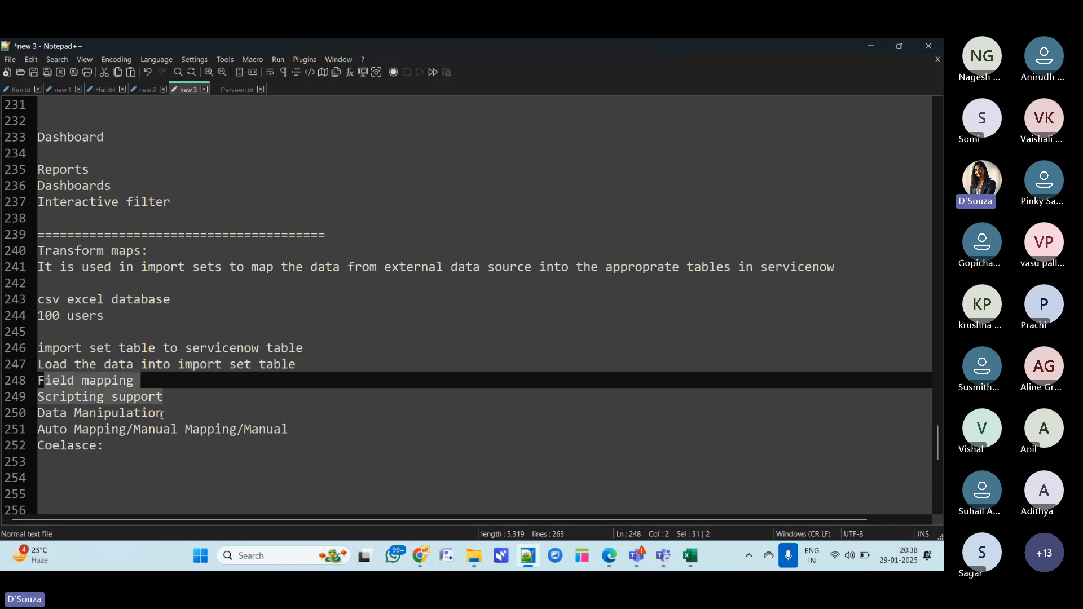
pyautogui.moveTo(163, 415); pyautogui.dragTo(328, 431)
pyautogui.click(280, 469)
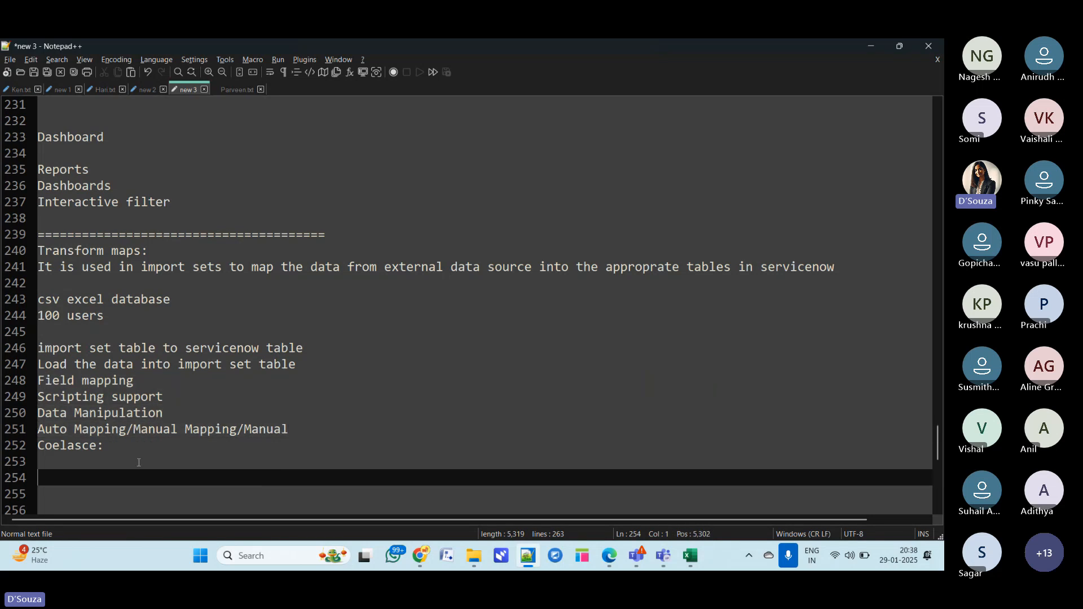
pyautogui.moveTo(104, 446); pyautogui.dragTo(30, 445)
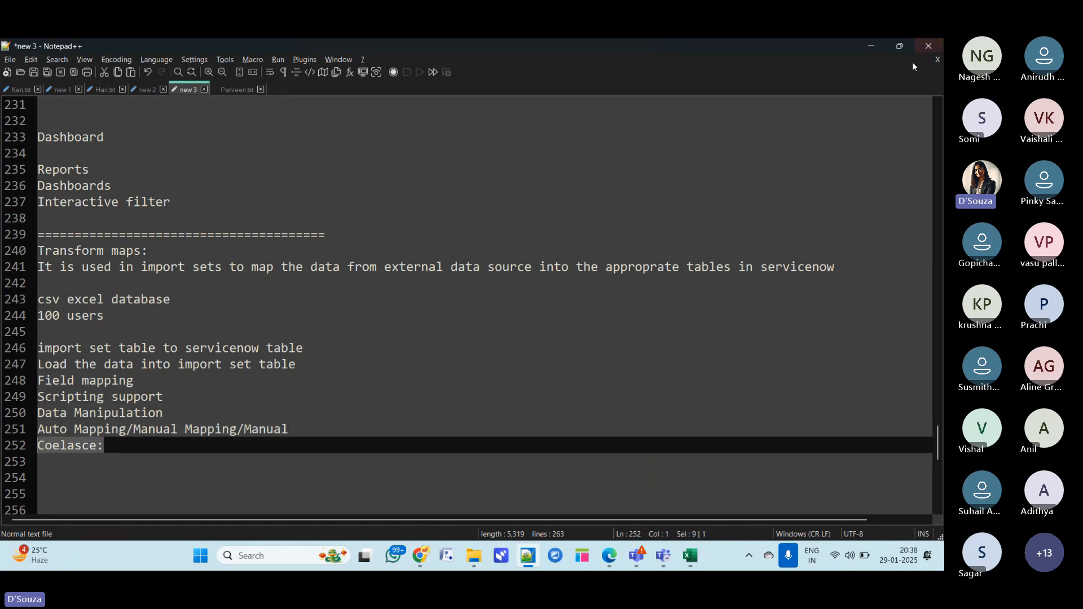
pyautogui.click(871, 50)
# - Run the transform on the import set using the demotransformdata map
pyautogui.scroll(-3, 203, 479)
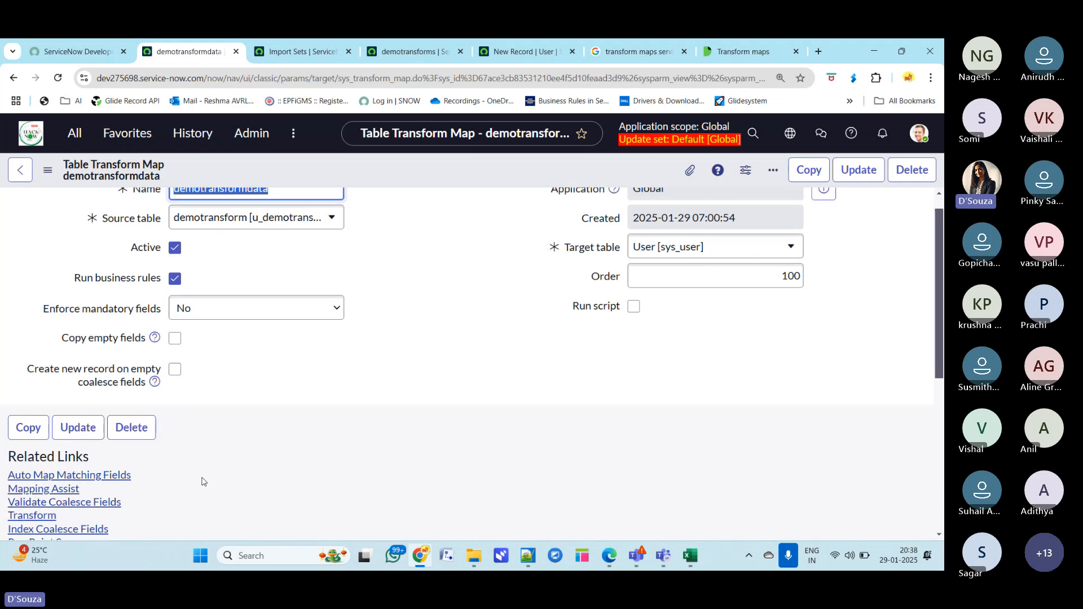
pyautogui.scroll(-1, 203, 480)
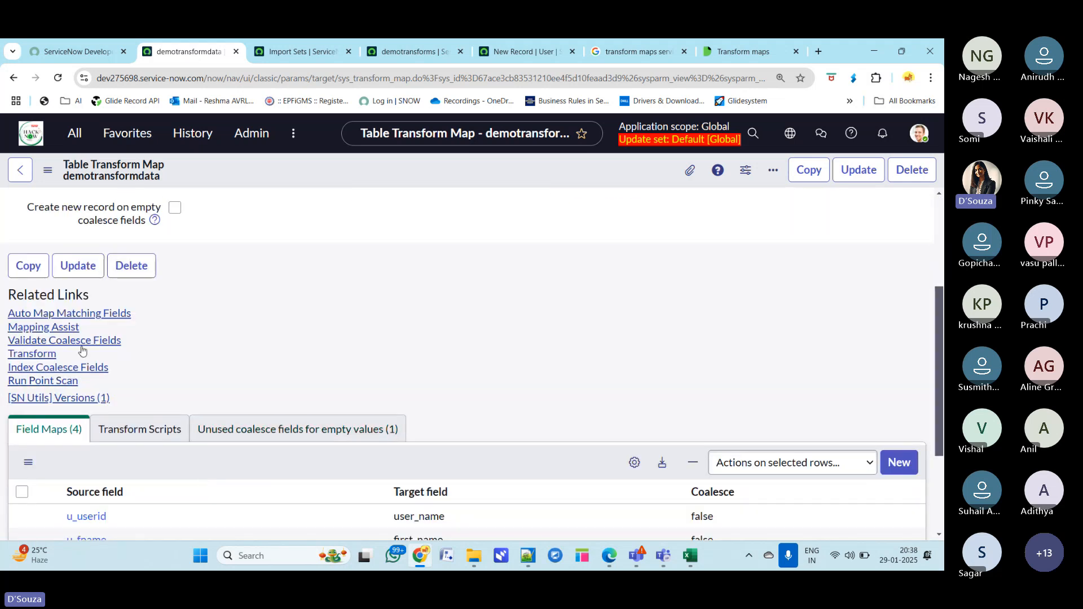
pyautogui.moveTo(71, 354); pyautogui.dragTo(3, 355)
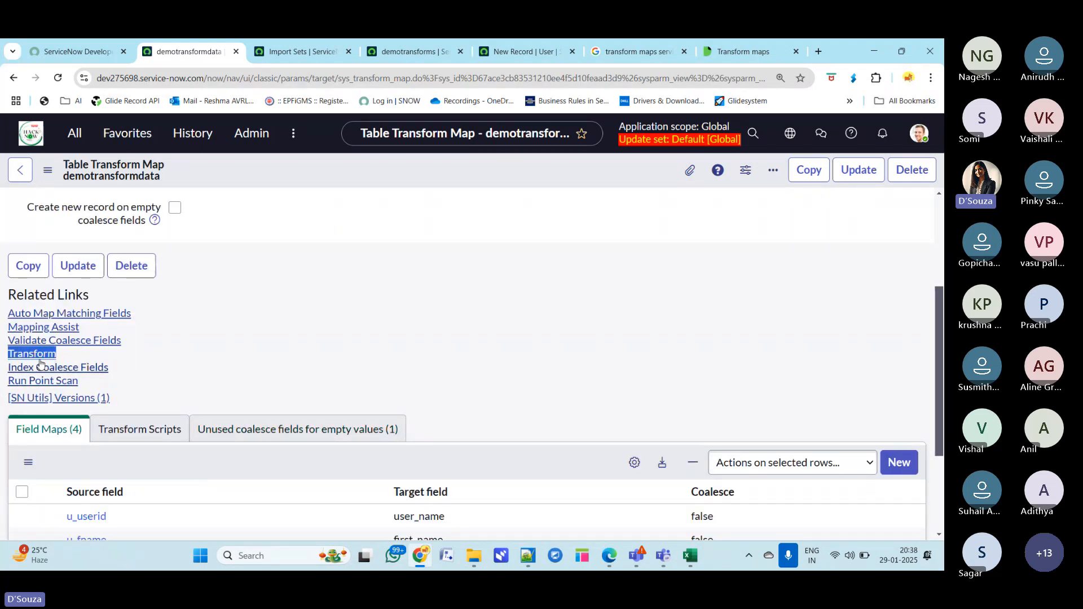
pyautogui.scroll(-3, 598, 395)
pyautogui.scroll(1, 601, 397)
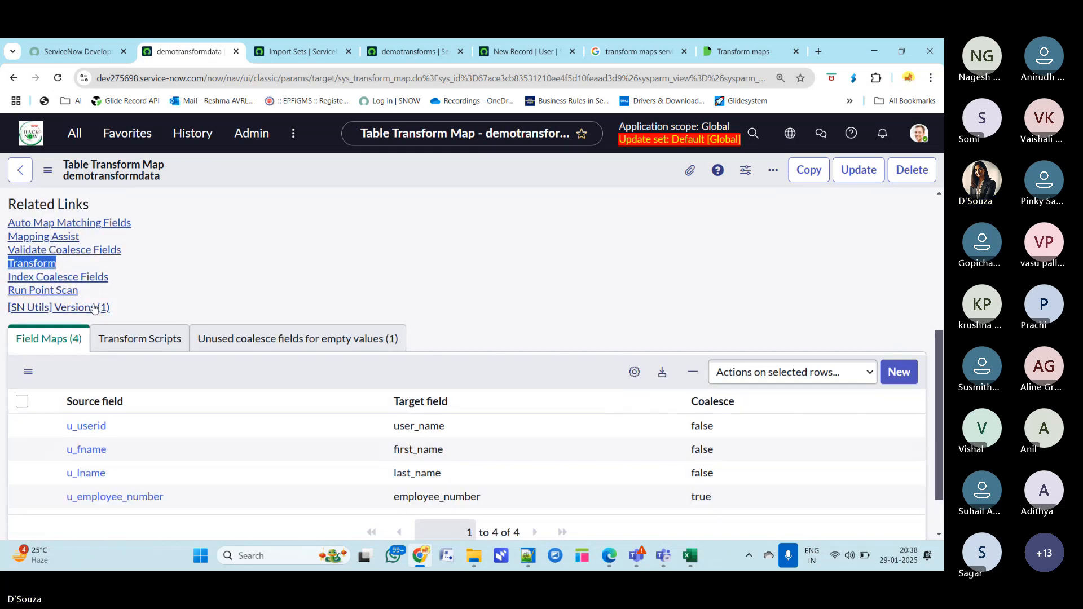
pyautogui.click(31, 263)
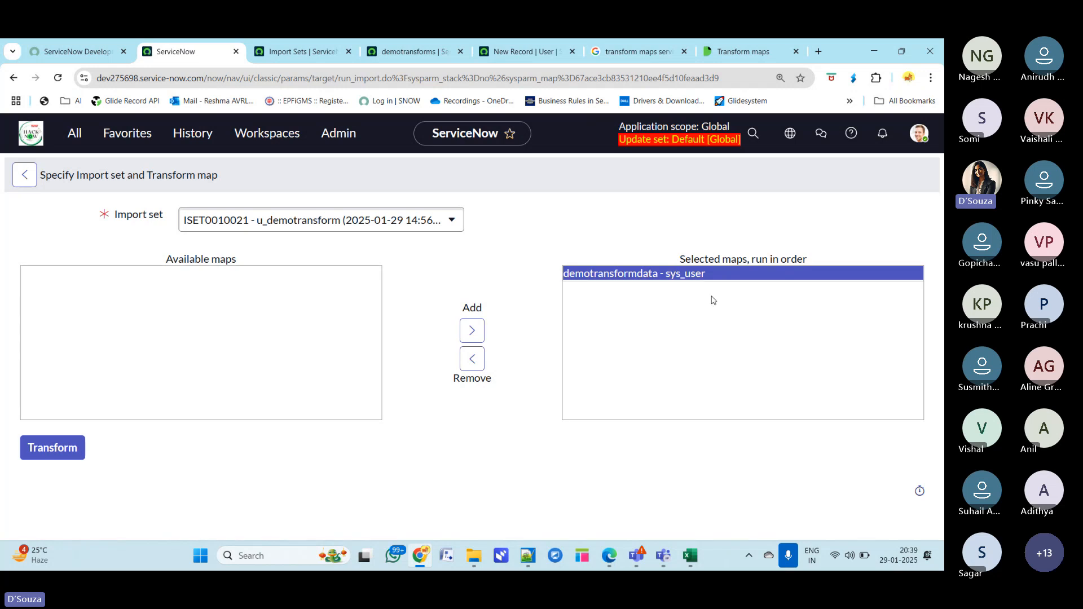
pyautogui.click(64, 451)
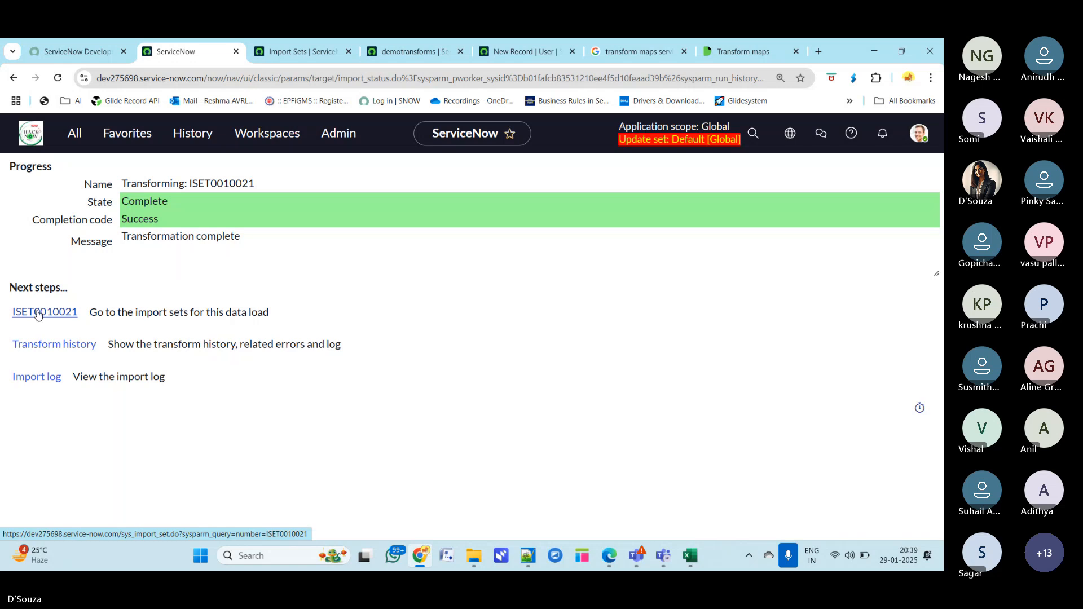
# - Open the import set, transform history and import log from the next steps in separate tabs
pyautogui.keyDown('ctrl'); pyautogui.click(35, 353); pyautogui.keyUp('ctrl')
pyautogui.keyDown('ctrl'); pyautogui.click(32, 378); pyautogui.keyUp('ctrl')
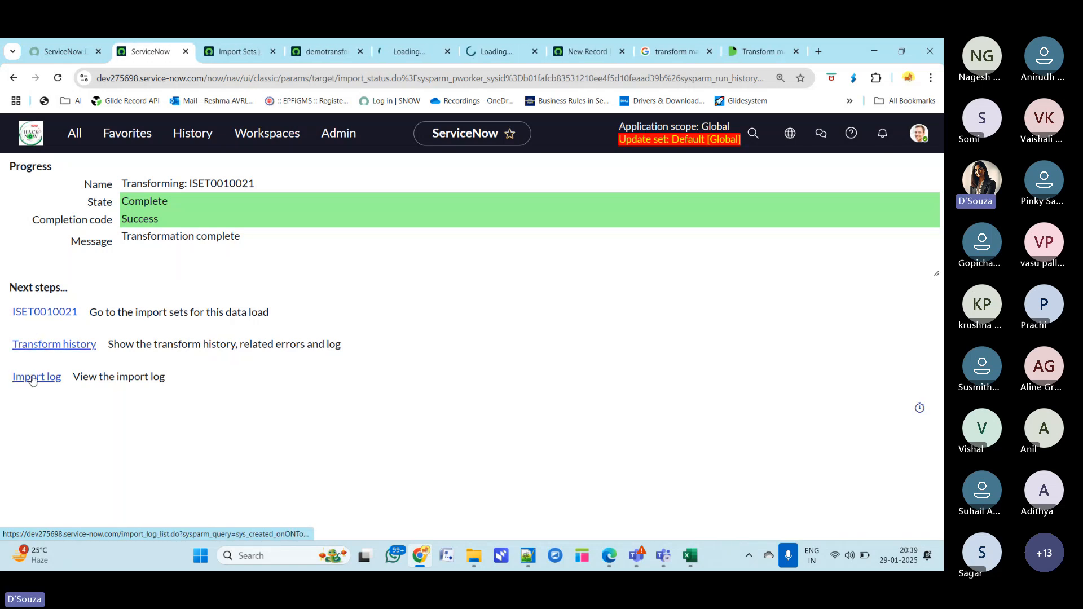
pyautogui.hotkey('ctrl', 'Tab')
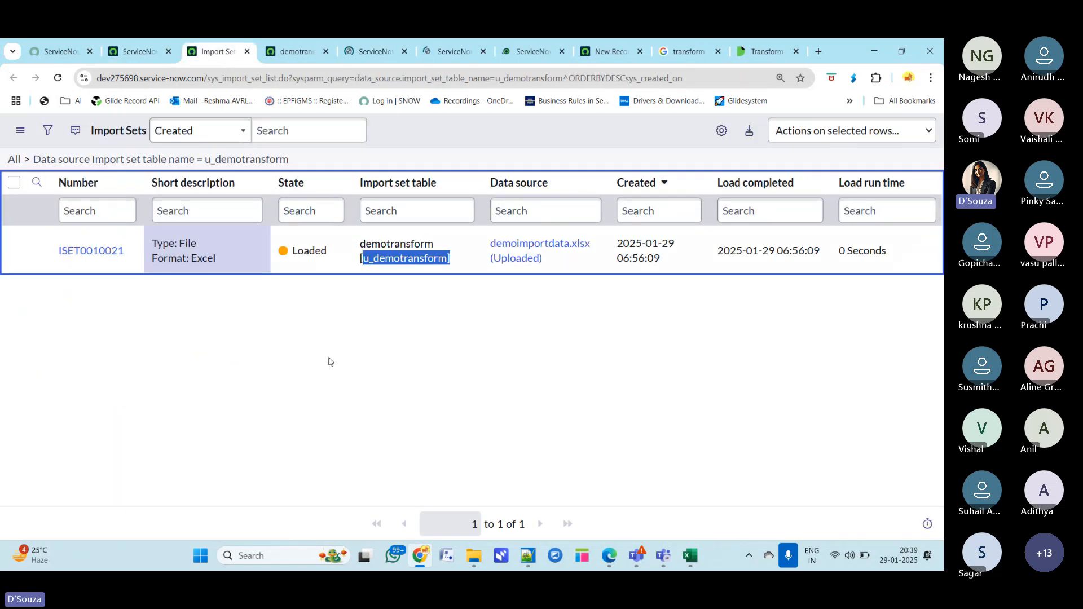
# - Refresh the import sets list and check the import set's state
pyautogui.click(333, 363)
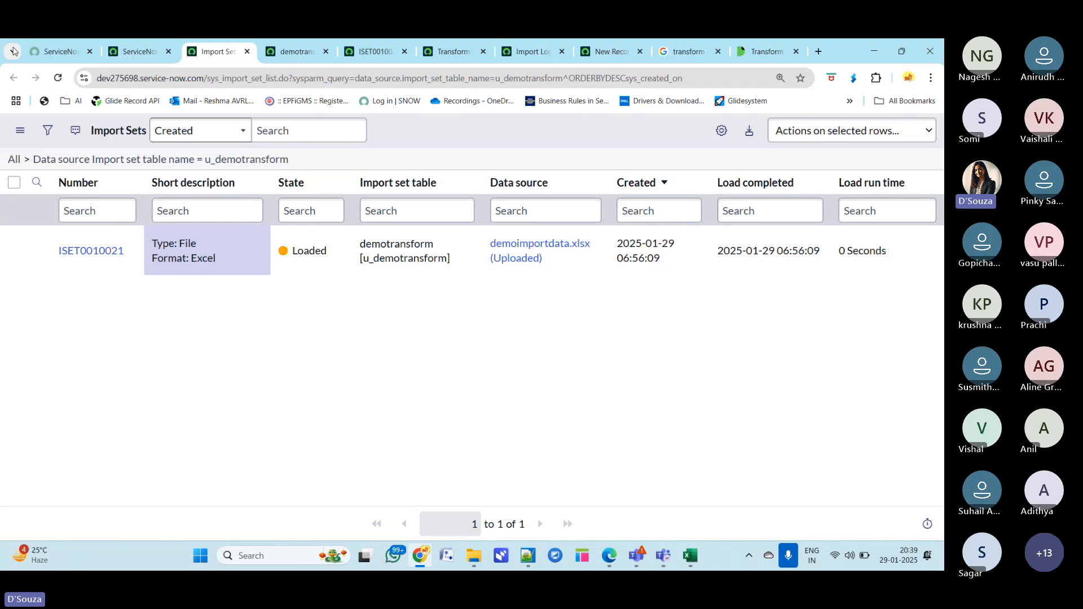
pyautogui.press('F5')
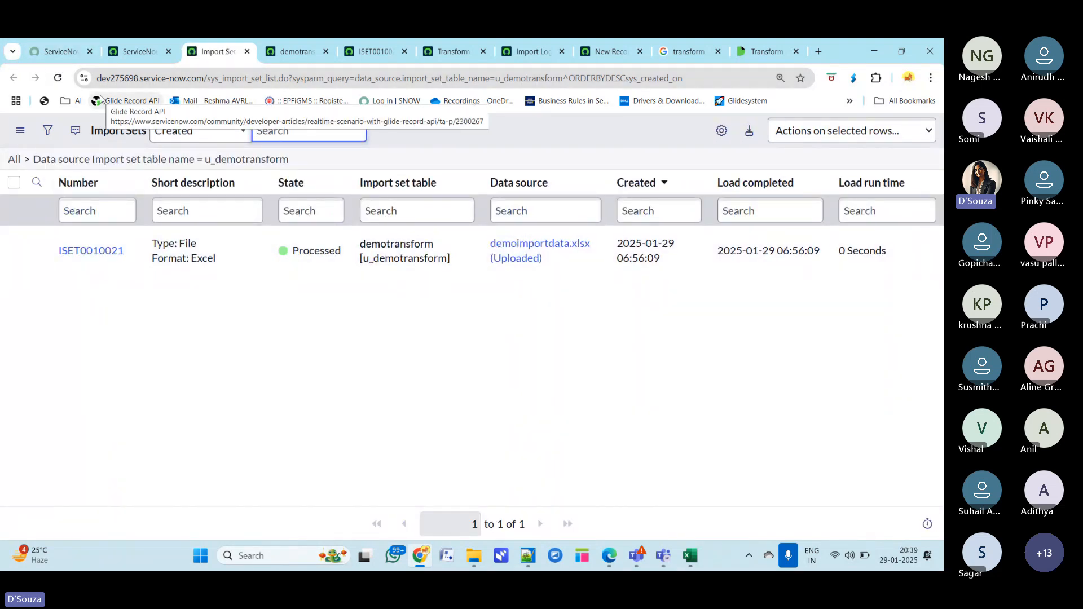
pyautogui.moveTo(343, 251); pyautogui.dragTo(292, 251)
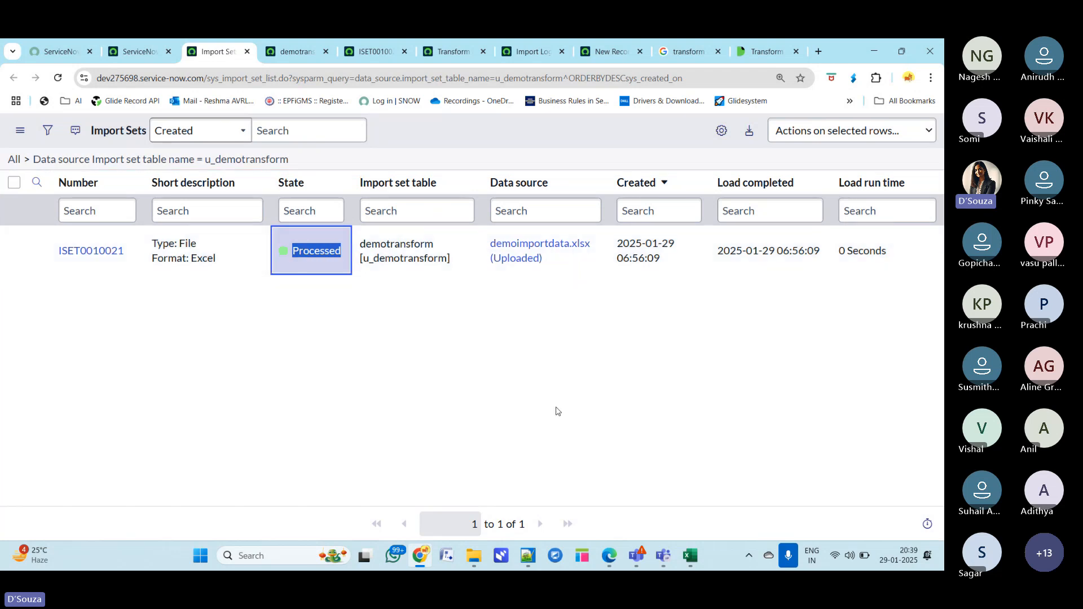
# - Examine the staging table's imported rows and the import set run's totals for inserts and updates
pyautogui.click(295, 52)
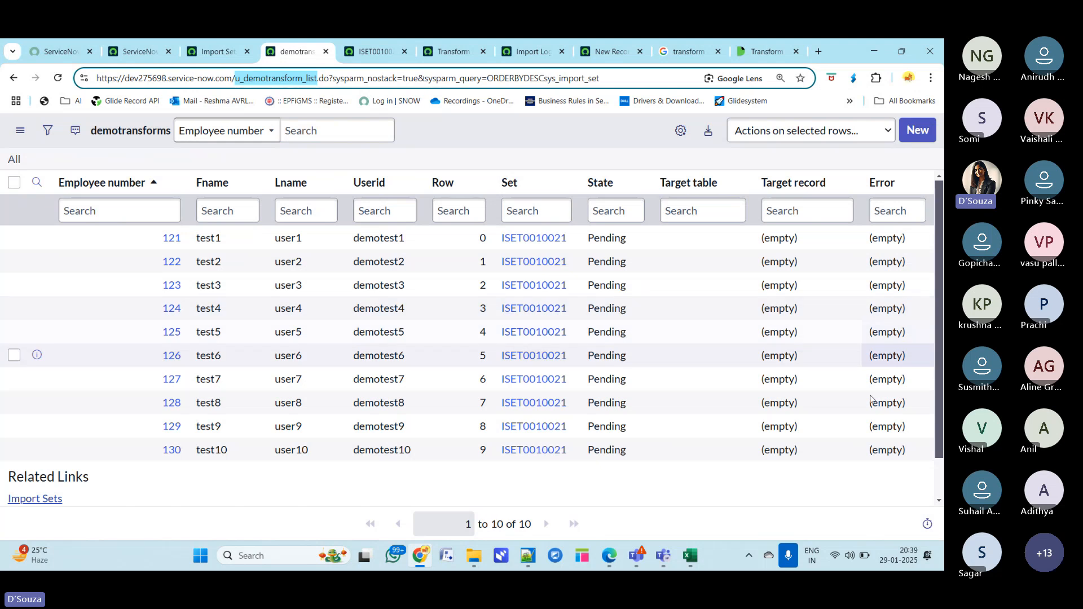
pyautogui.click(364, 54)
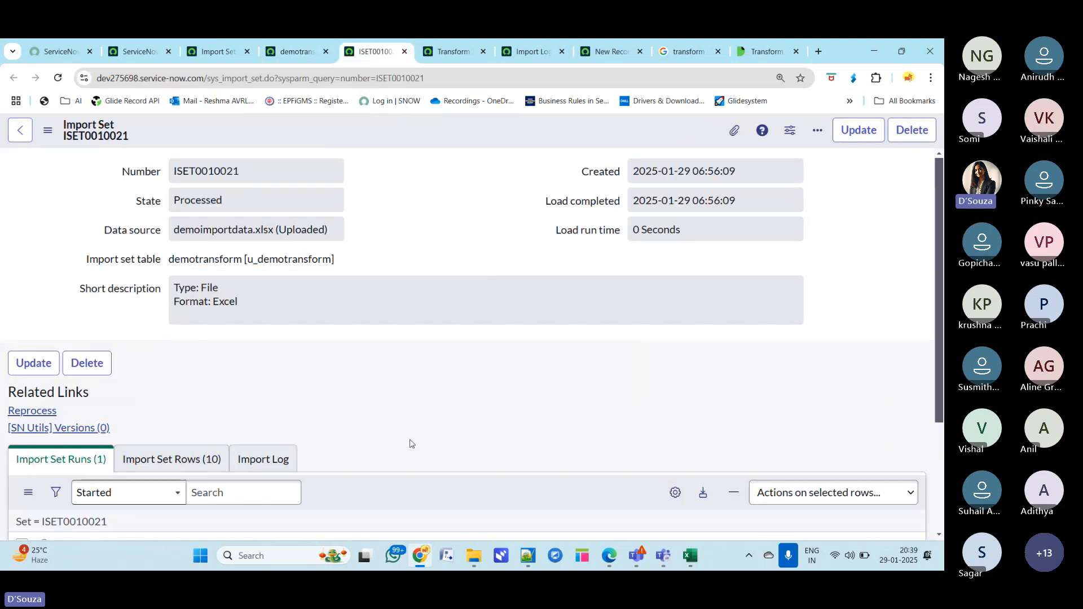
pyautogui.scroll(-5, 412, 442)
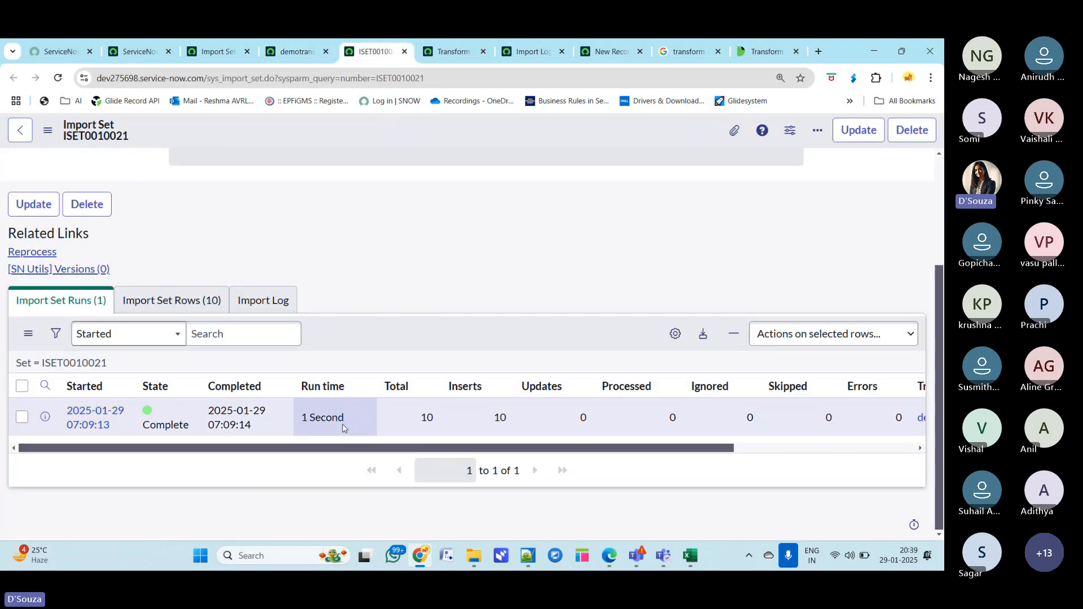
pyautogui.moveTo(349, 421); pyautogui.dragTo(304, 418)
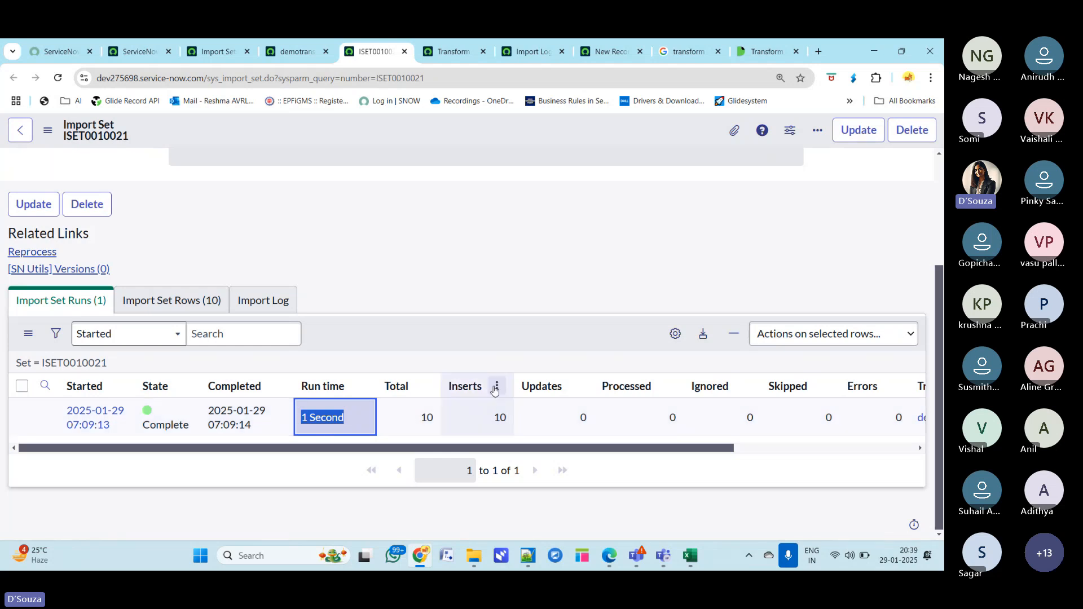
pyautogui.click(479, 394)
pyautogui.doubleClick(478, 394)
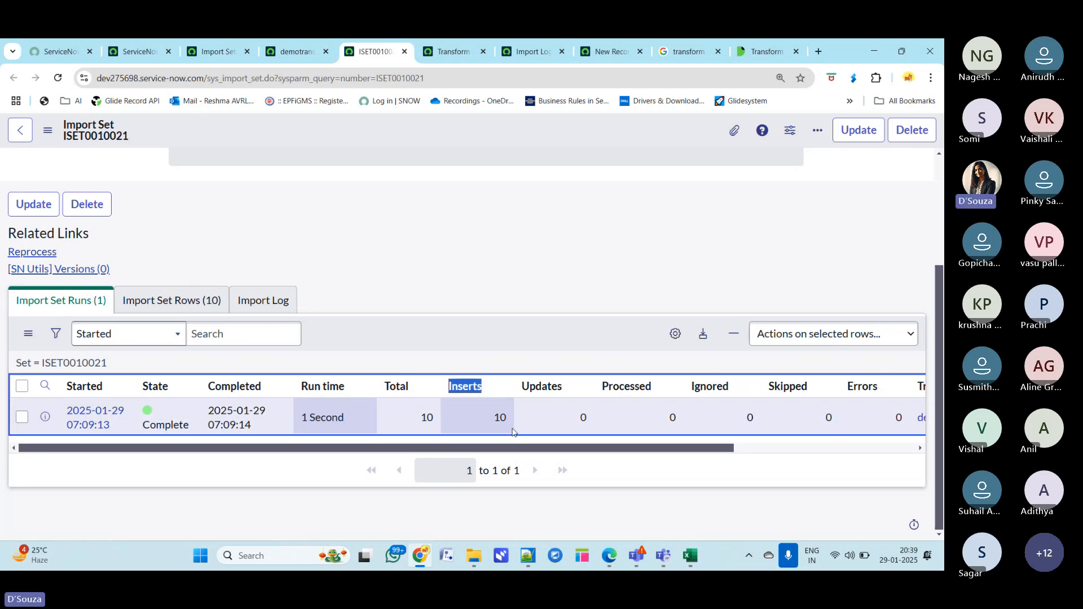
pyautogui.moveTo(836, 55); pyautogui.dragTo(841, 88)
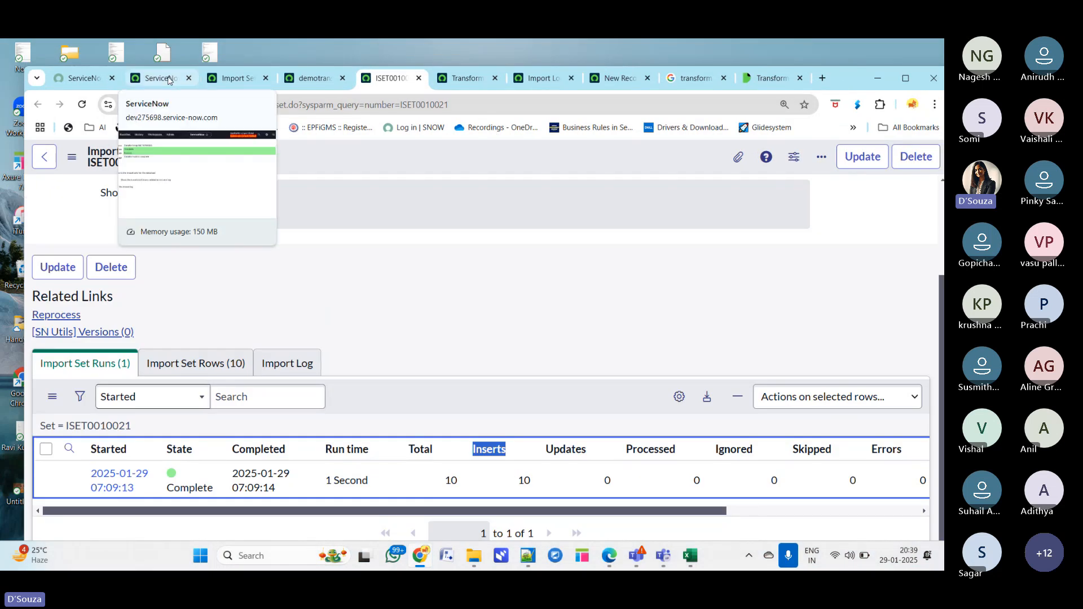
# - Examine the import set rows' states, target user records and transform map
pyautogui.click(187, 363)
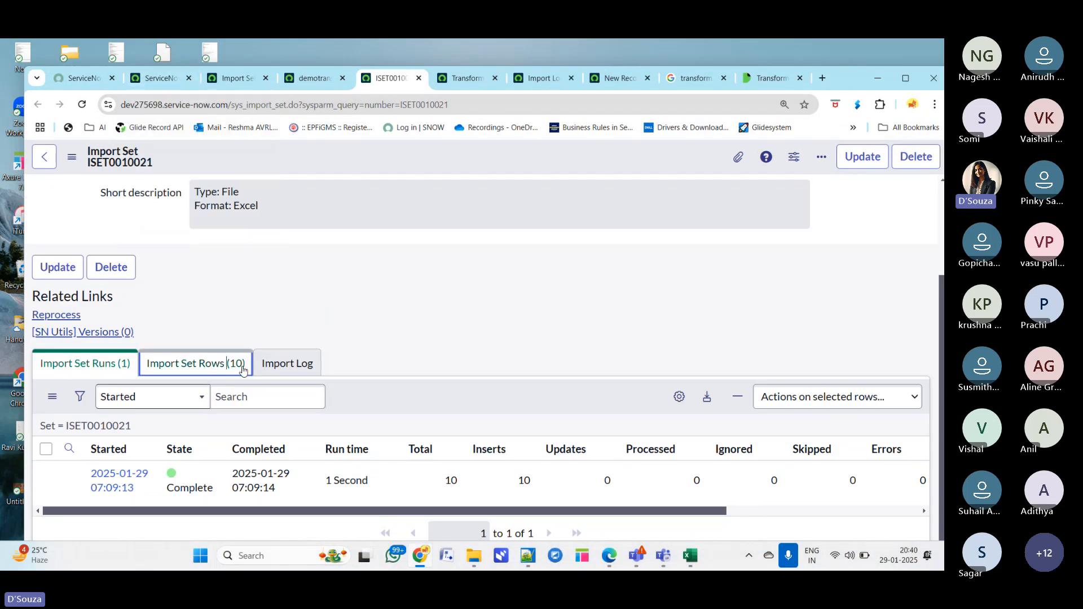
pyautogui.scroll(-2, 511, 393)
pyautogui.scroll(-3, 510, 393)
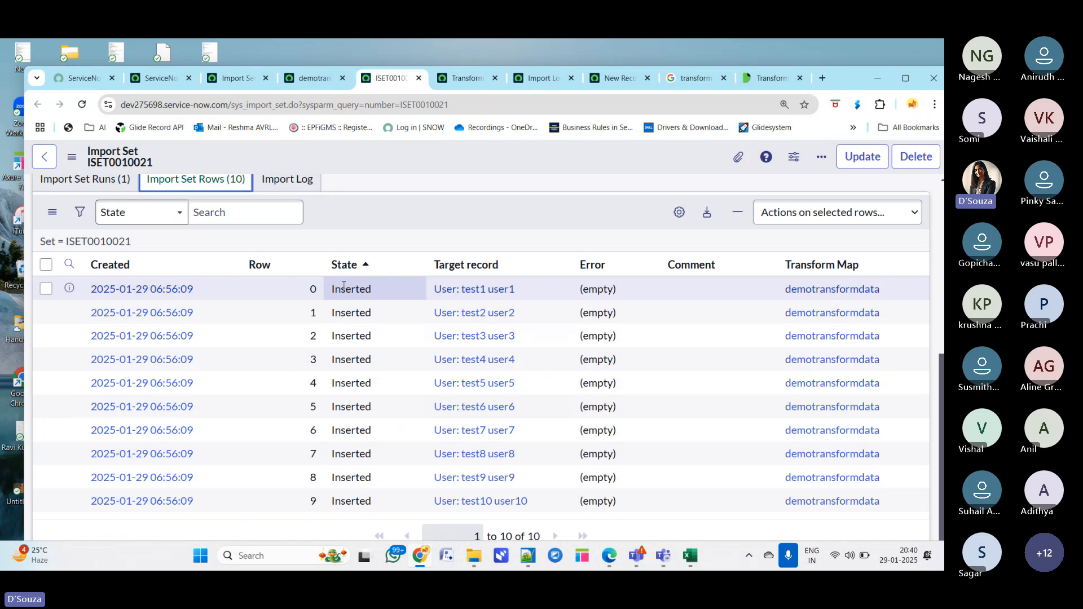
pyautogui.click(366, 289)
pyautogui.doubleClick(365, 290)
pyautogui.doubleClick(366, 313)
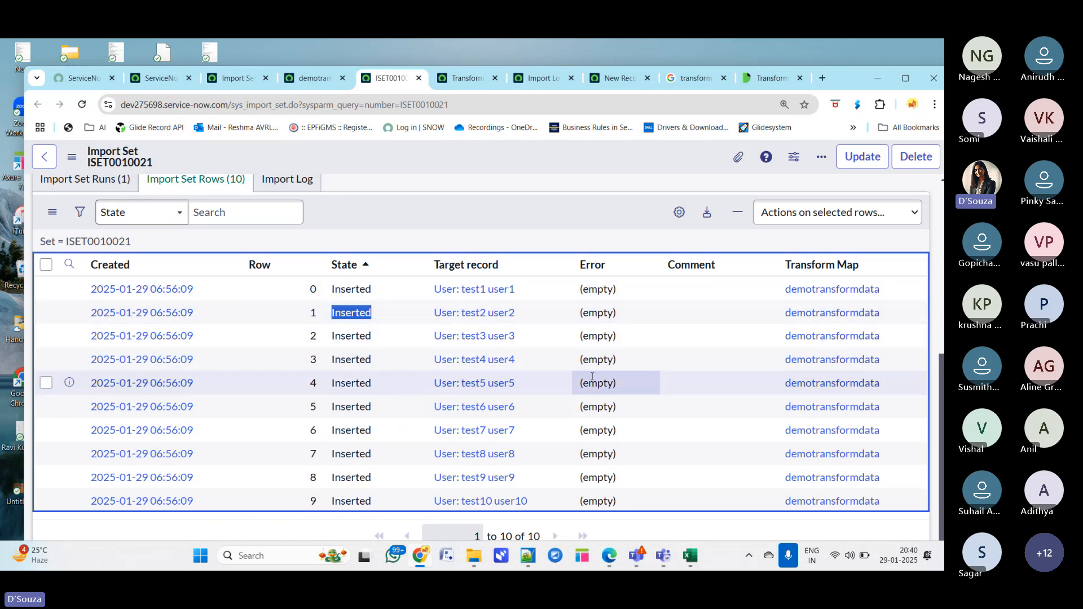
pyautogui.scroll(6, 591, 375)
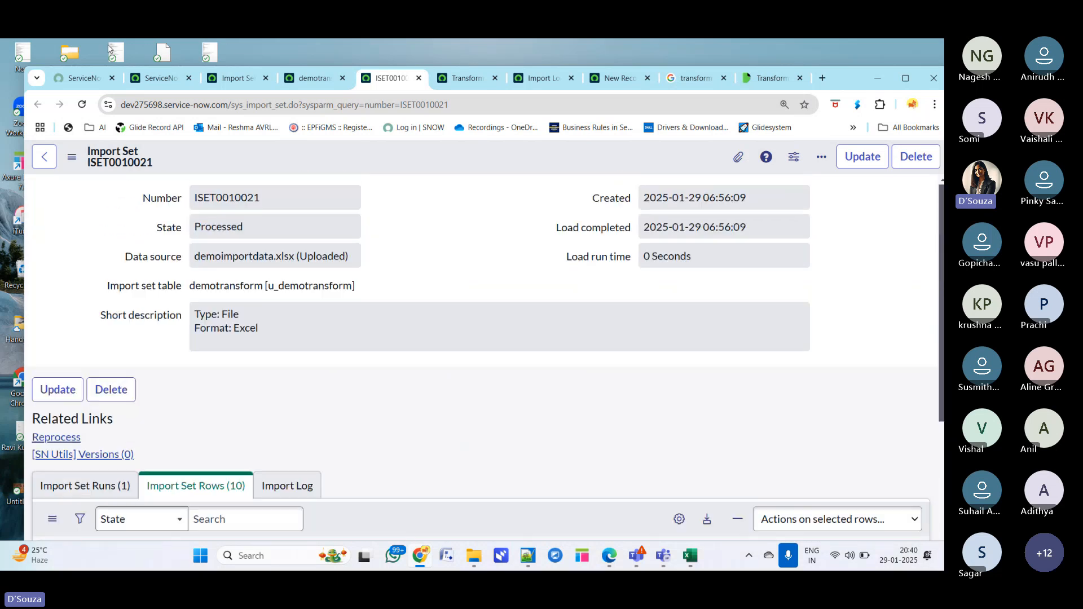
# - Open the user table list by entering sys_user.LIST in the navigator filter
pyautogui.click(154, 78)
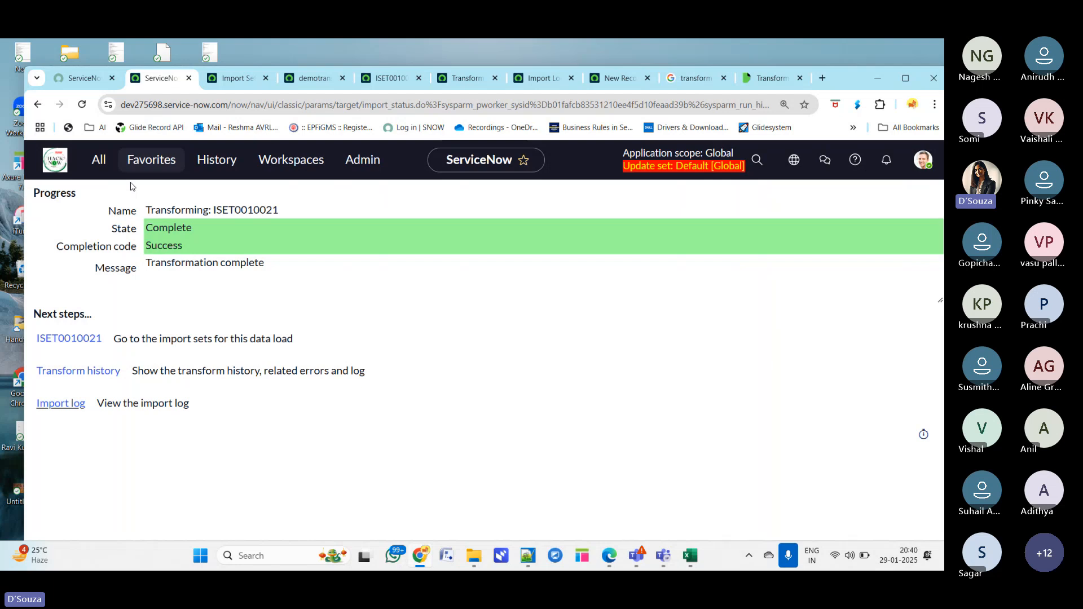
pyautogui.click(106, 170)
pyautogui.write('s')
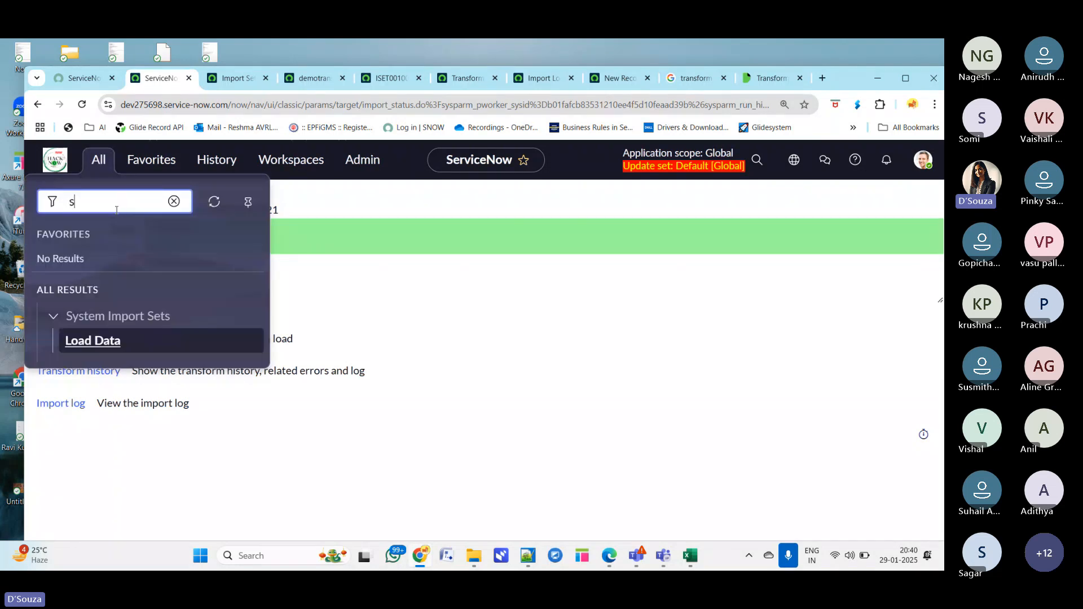
pyautogui.write('ys_user.LIST')
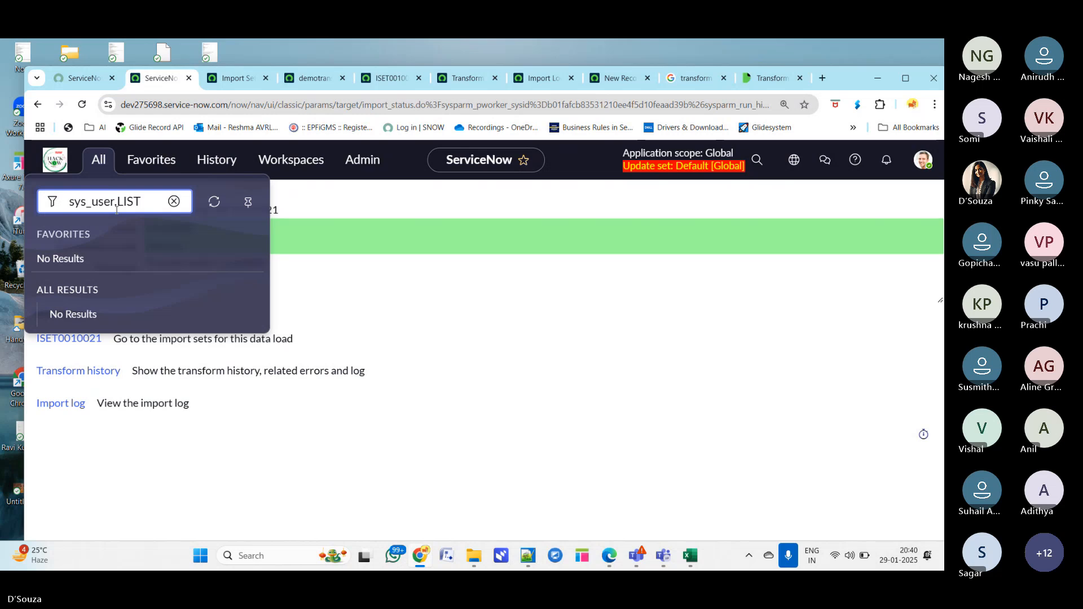
pyautogui.press('Return')
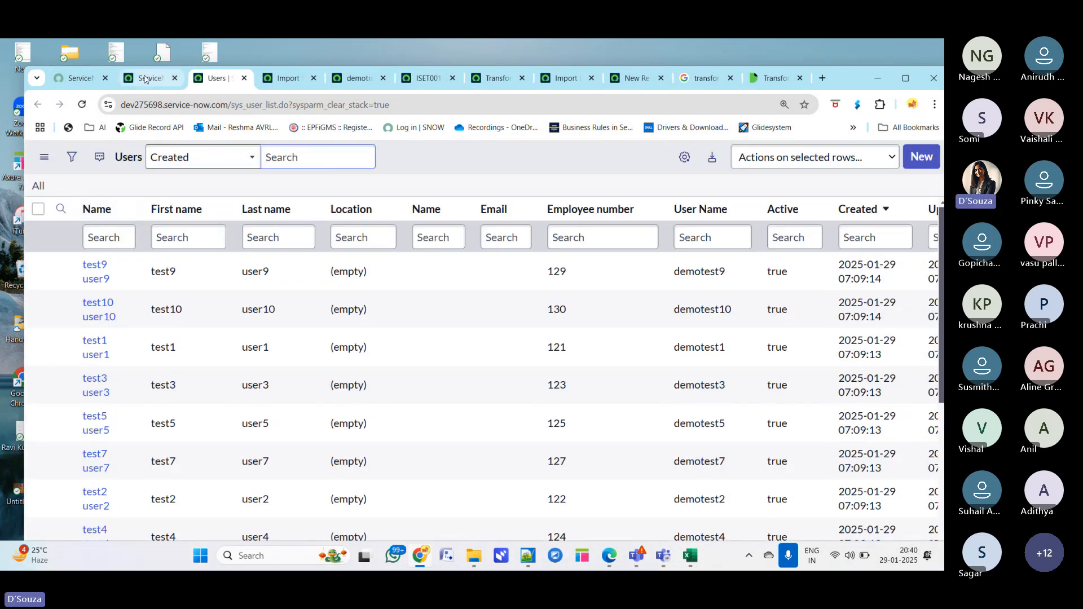
# - Search the navigator for user and open the Users module under User Administration
pyautogui.click(145, 79)
pyautogui.click(99, 160)
pyautogui.write('u')
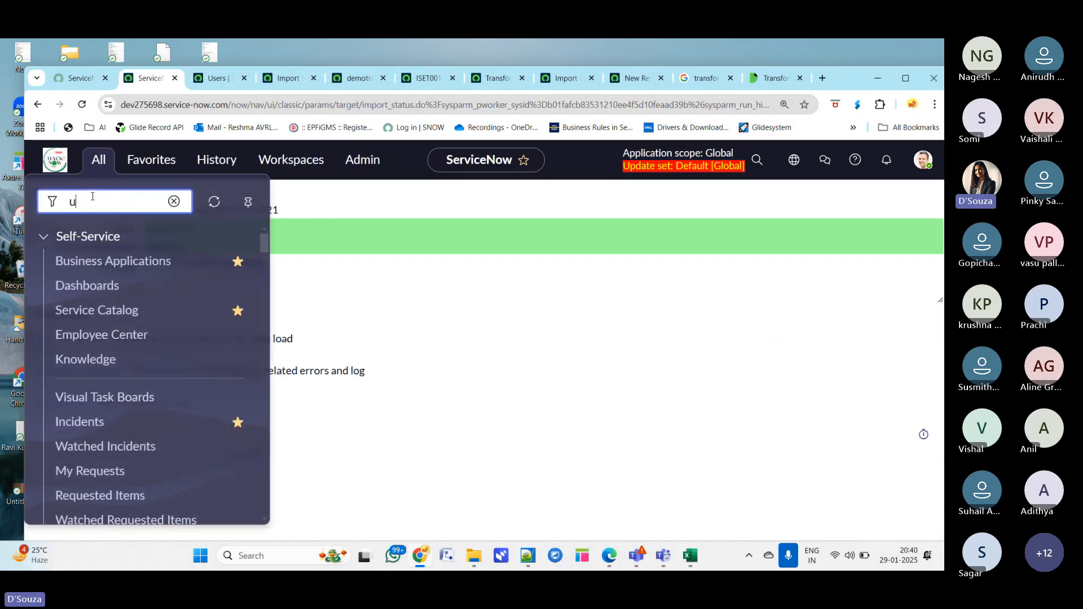
pyautogui.write('ser')
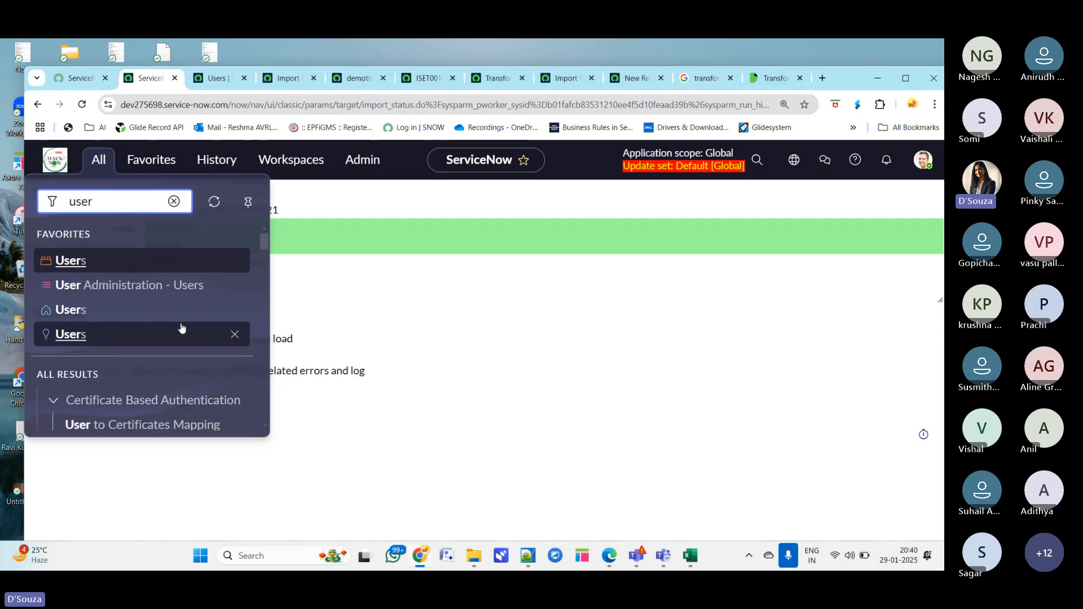
pyautogui.scroll(-8, 189, 355)
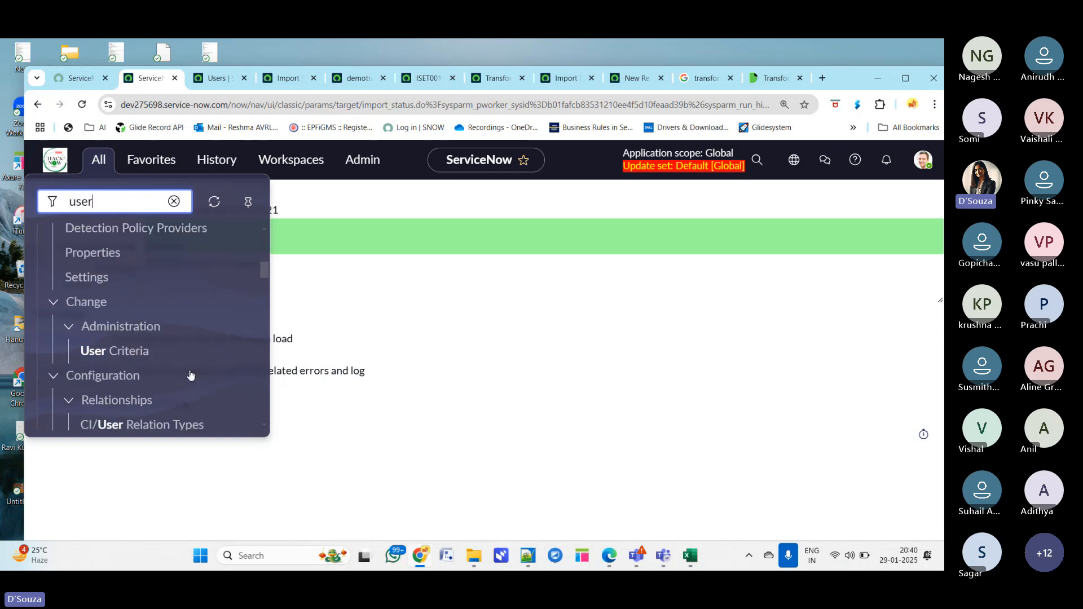
pyautogui.scroll(-10, 189, 374)
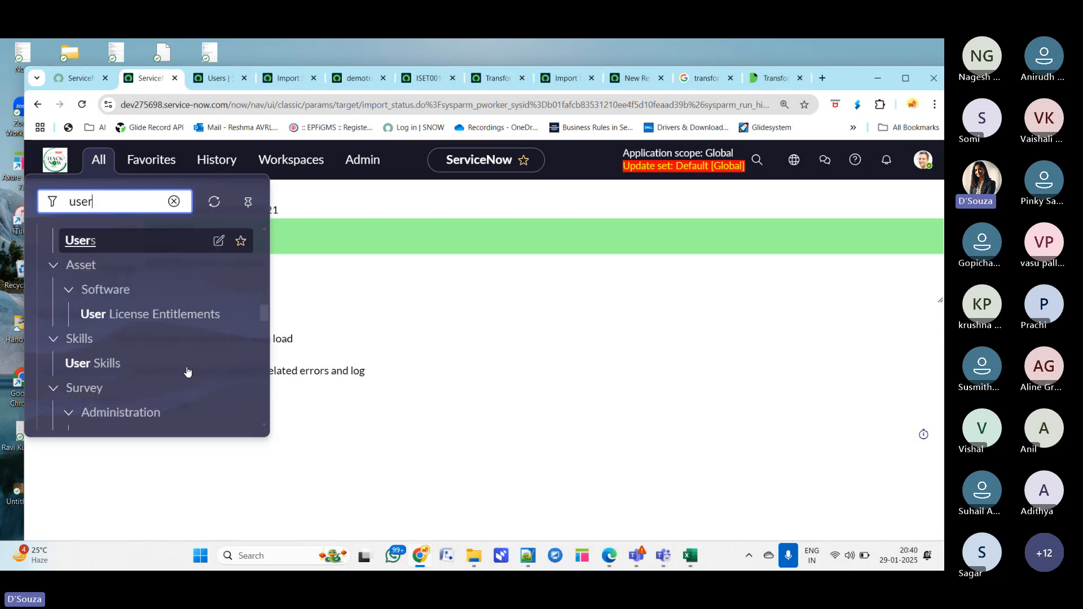
pyautogui.scroll(2, 187, 372)
pyautogui.scroll(-3, 180, 367)
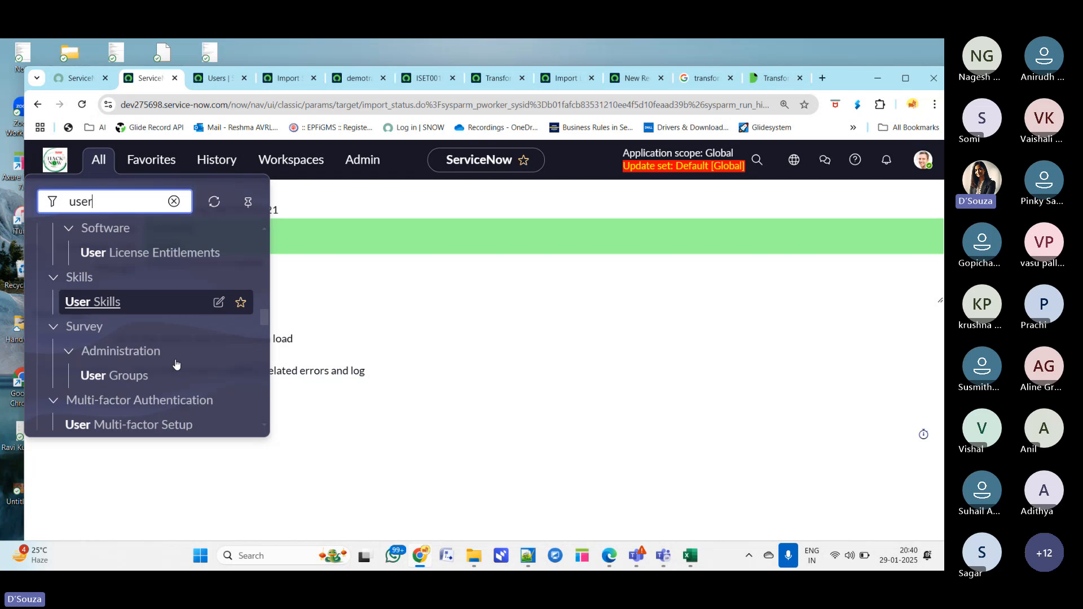
pyautogui.scroll(-6, 176, 364)
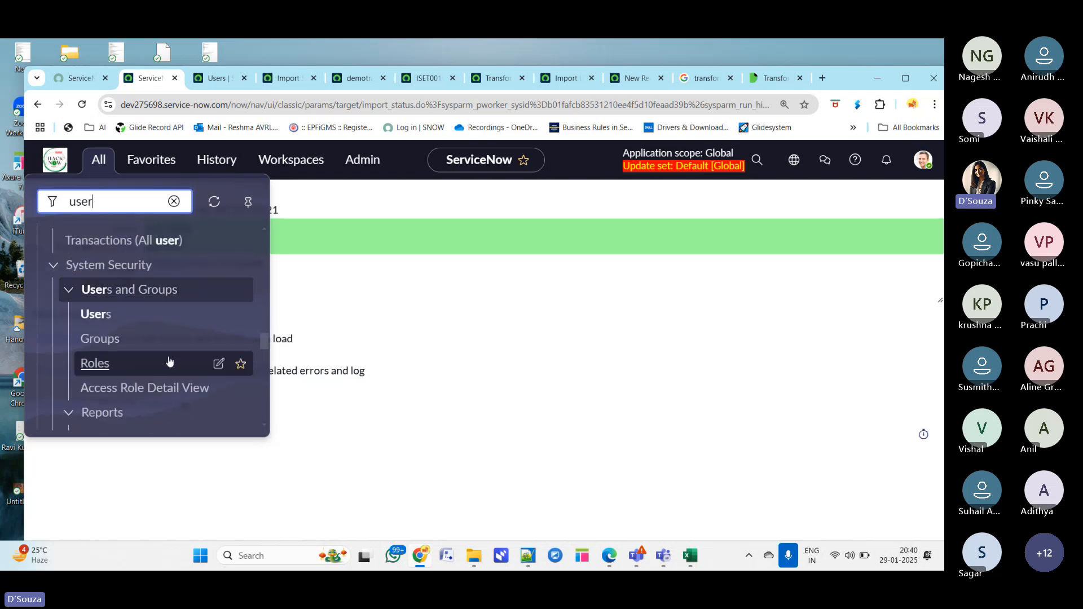
pyautogui.scroll(-3, 197, 387)
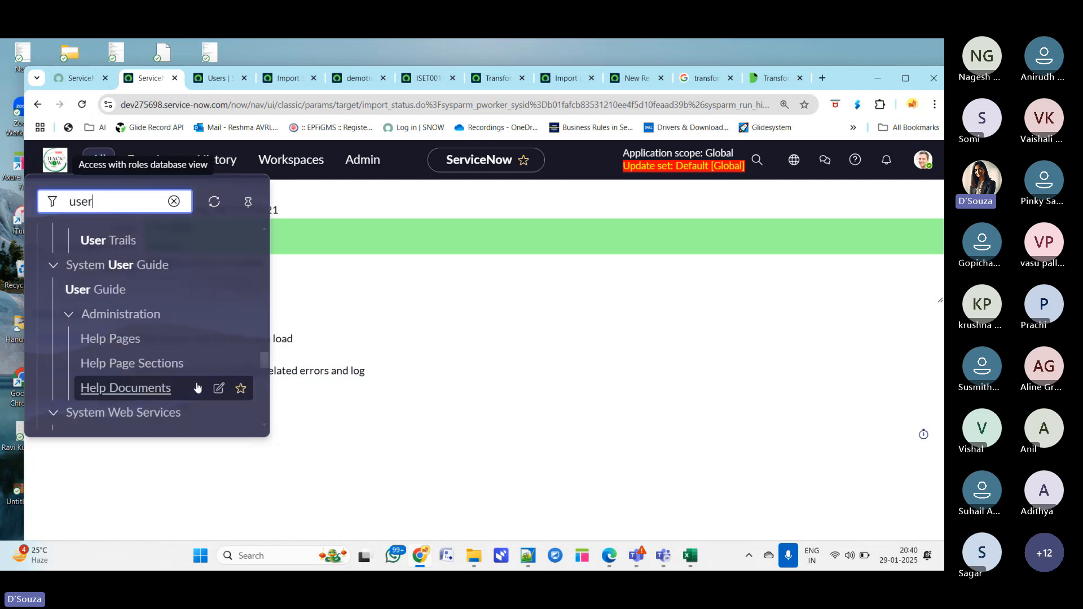
pyautogui.scroll(-5, 195, 386)
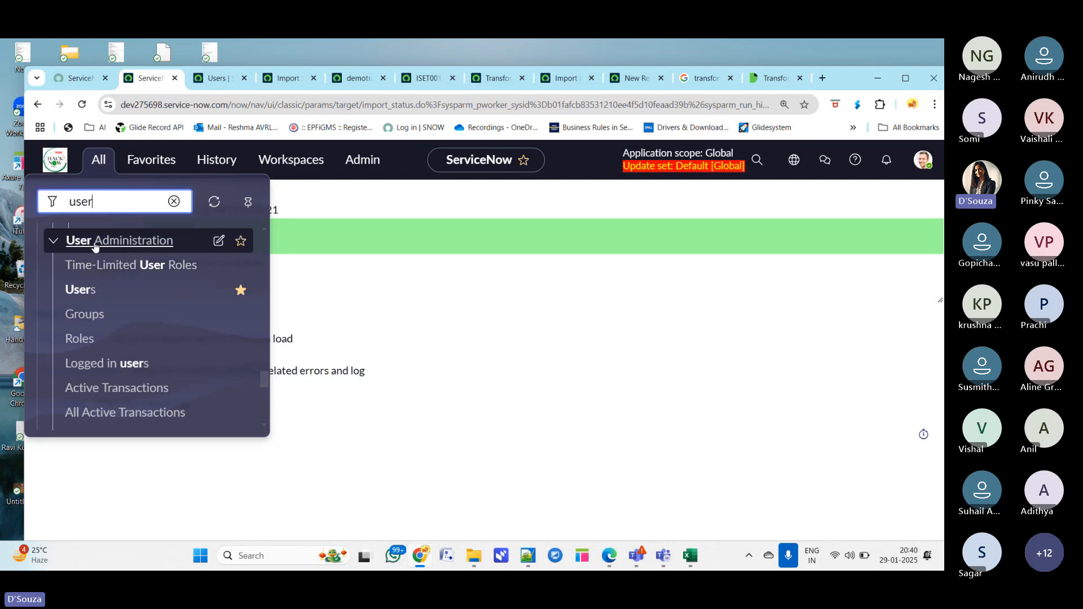
pyautogui.click(80, 289)
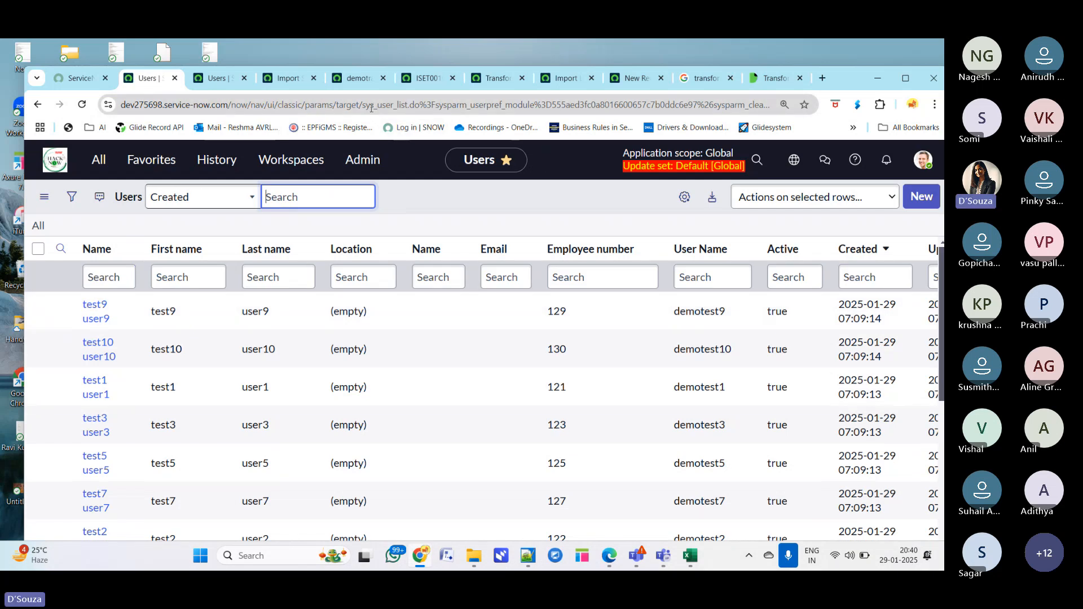
pyautogui.moveTo(362, 106); pyautogui.dragTo(408, 108)
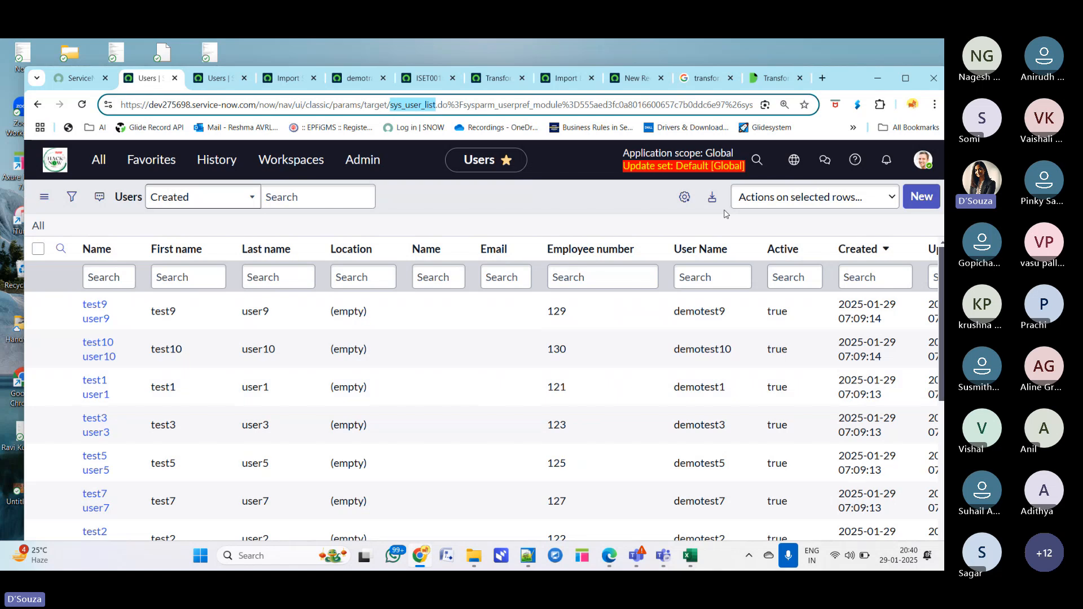
# - Personalize the Users list columns, moving User Name up to follow Last name
pyautogui.click(689, 200)
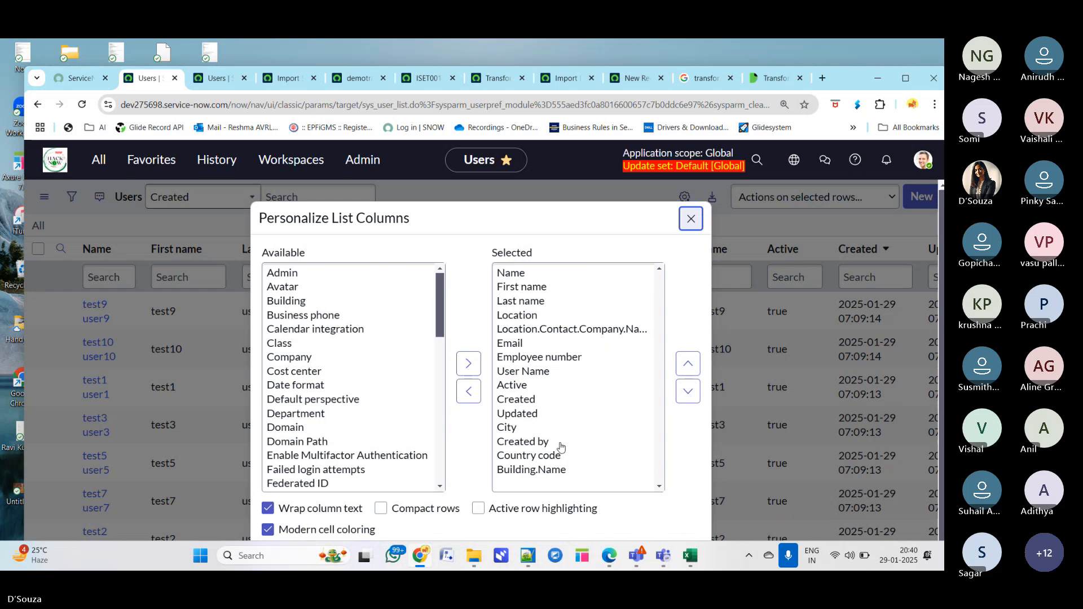
pyautogui.scroll(-1, 561, 448)
pyautogui.click(523, 344)
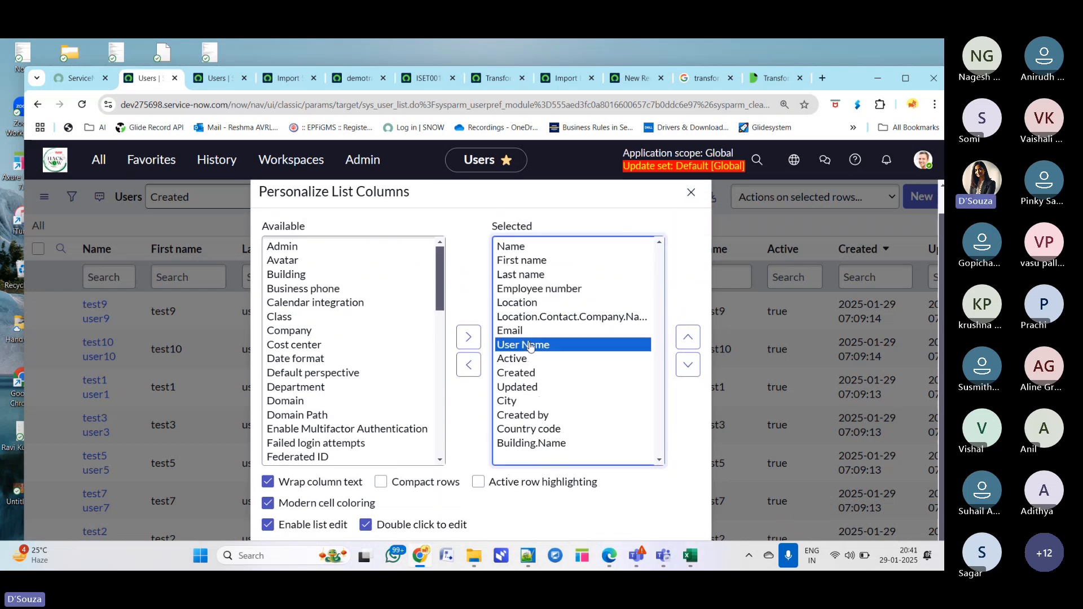
pyautogui.click(688, 337)
pyautogui.click(688, 337)
pyautogui.click(688, 337)
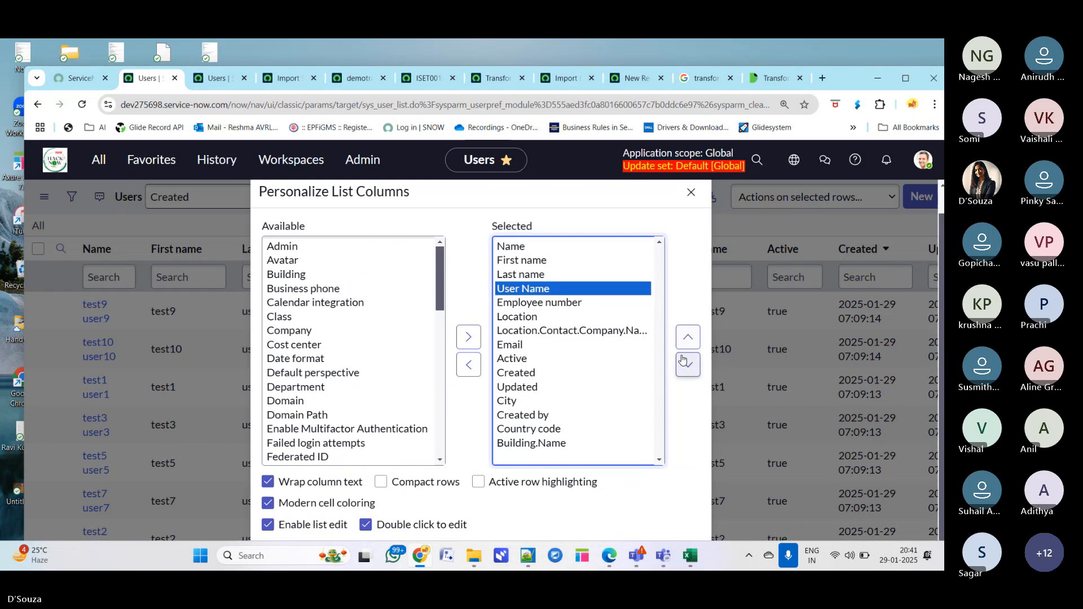
pyautogui.click(905, 78)
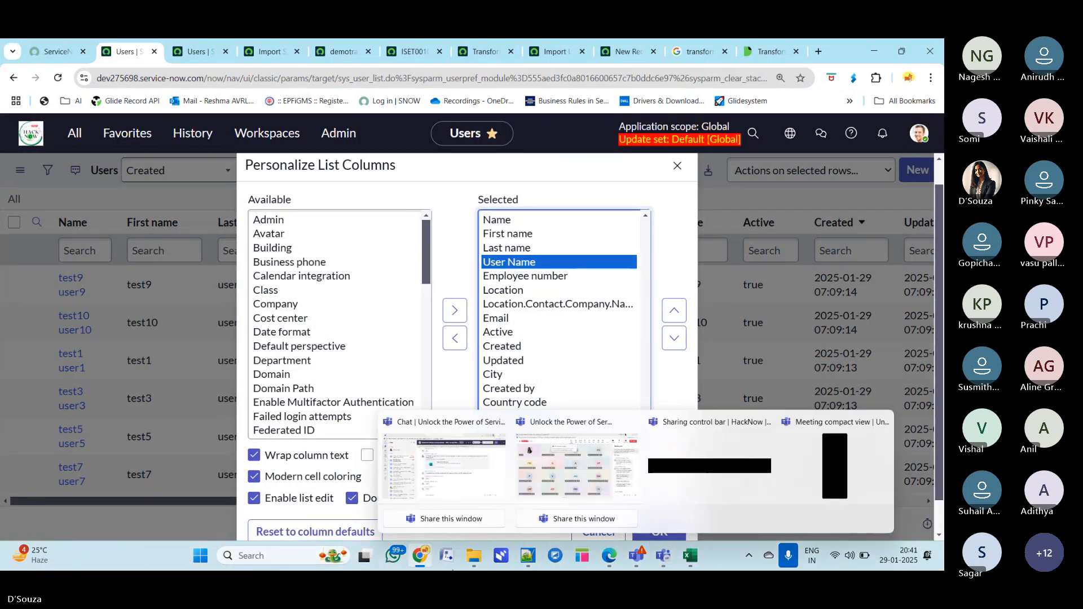
pyautogui.click(656, 530)
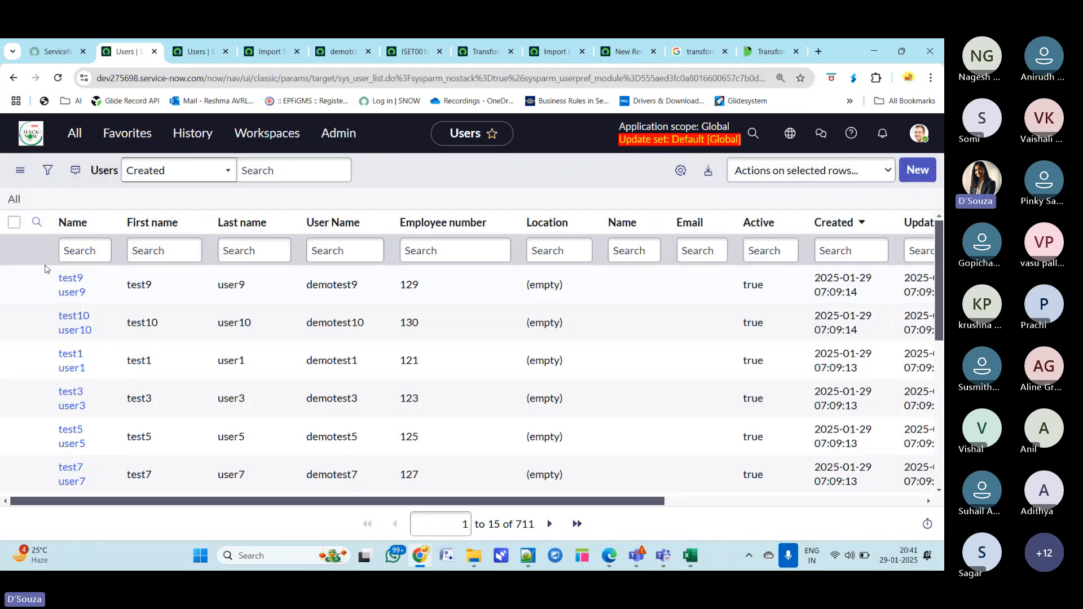
# - Sort the Users list by Employee number, then by Created, to review the imported users
pyautogui.scroll(-2, 115, 353)
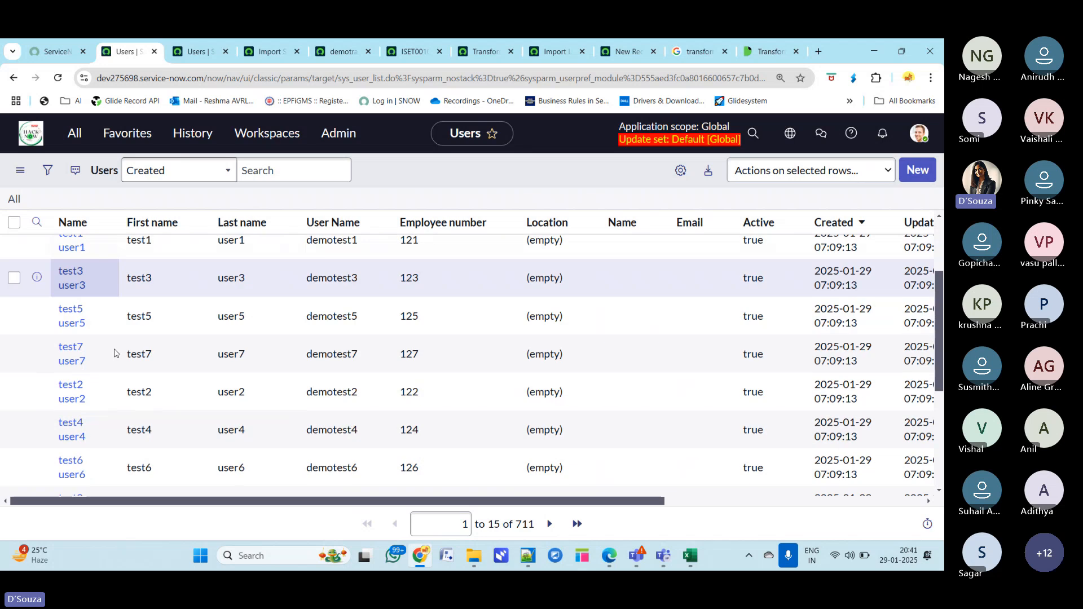
pyautogui.scroll(-3, 115, 353)
pyautogui.scroll(5, 406, 434)
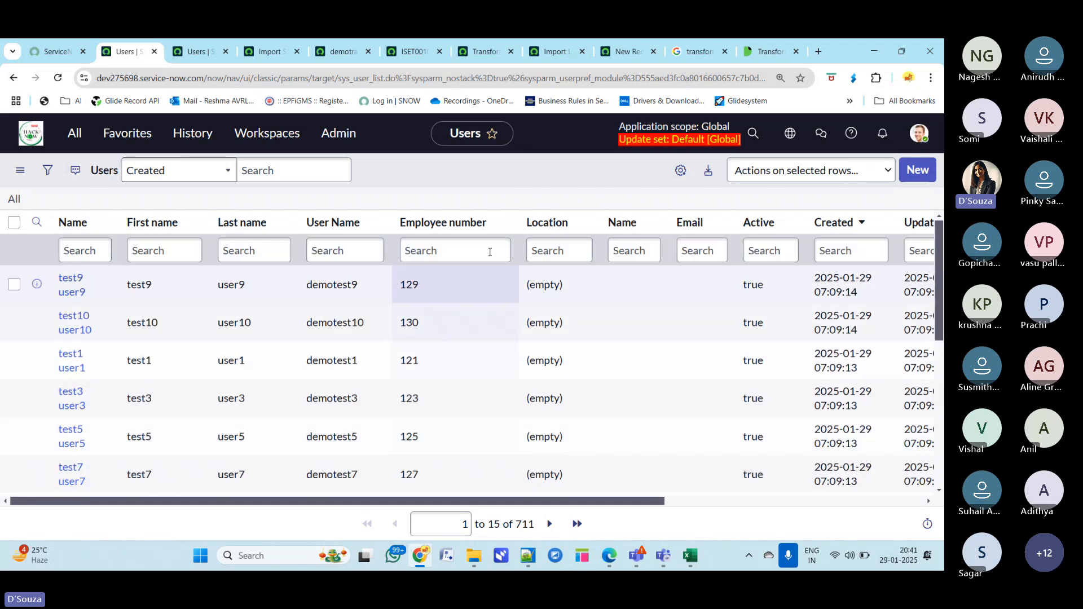
pyautogui.click(459, 226)
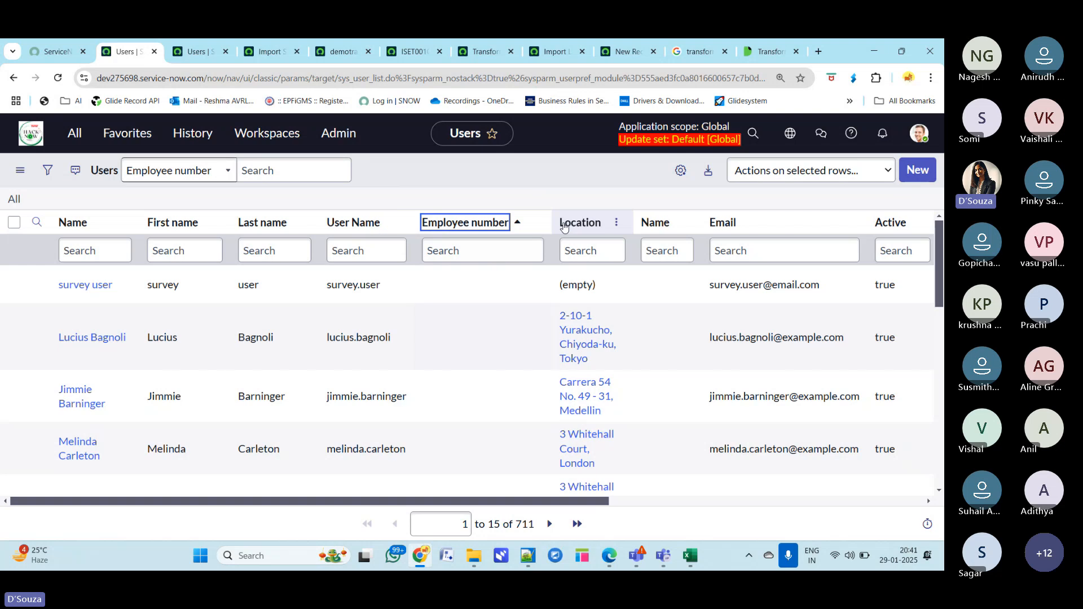
pyautogui.click(464, 222)
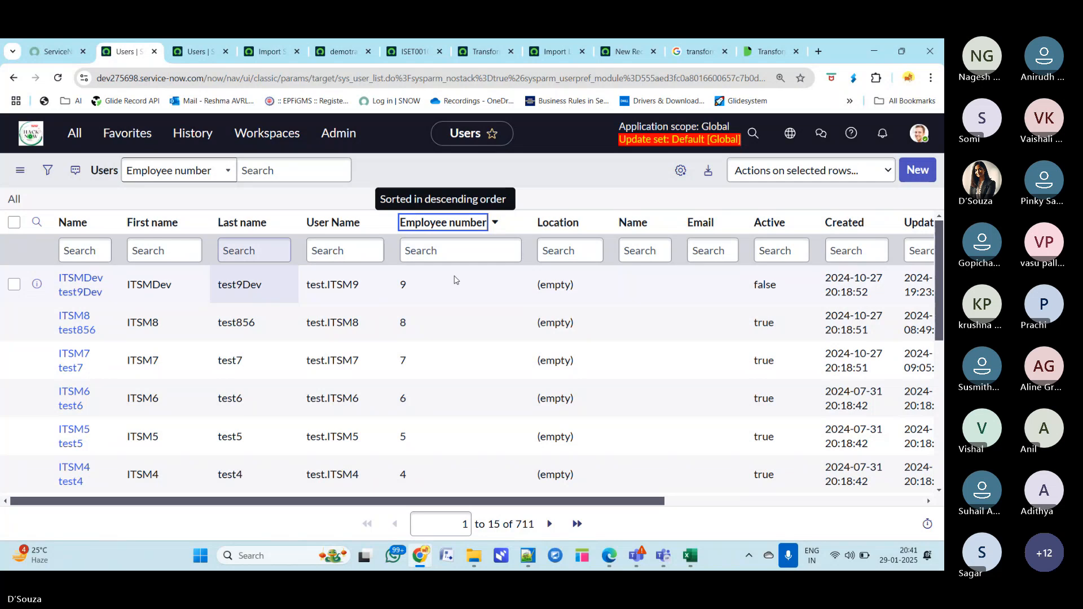
pyautogui.click(828, 224)
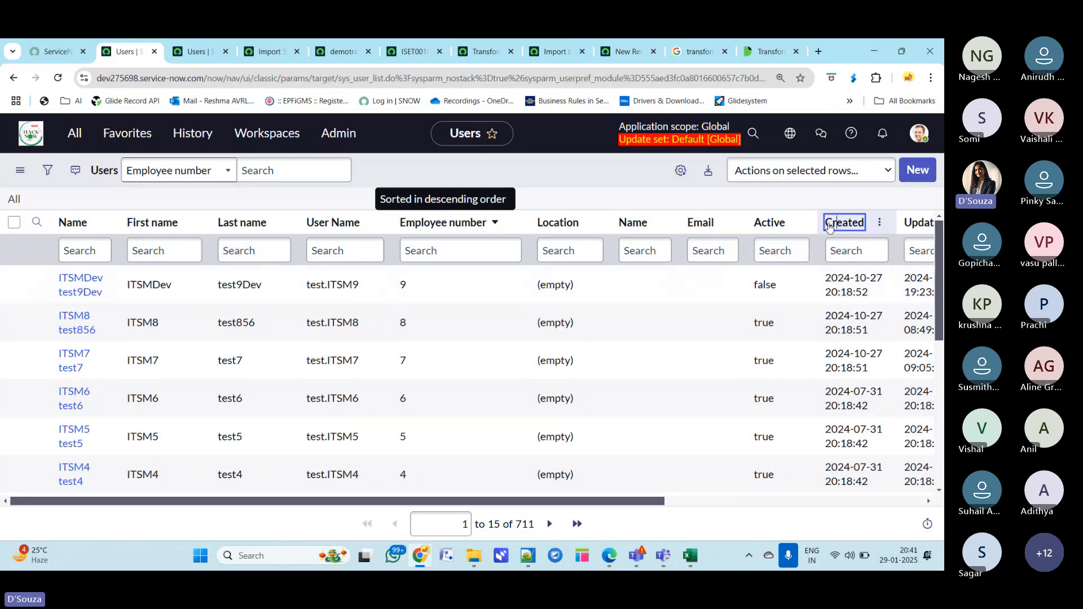
pyautogui.scroll(-2, 442, 358)
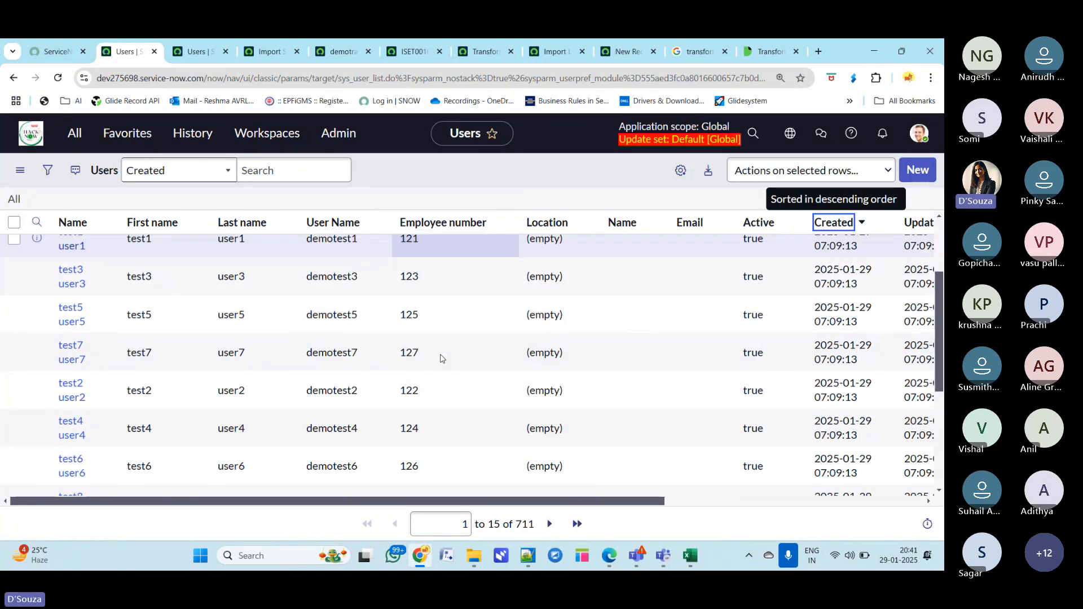
pyautogui.scroll(2, 441, 359)
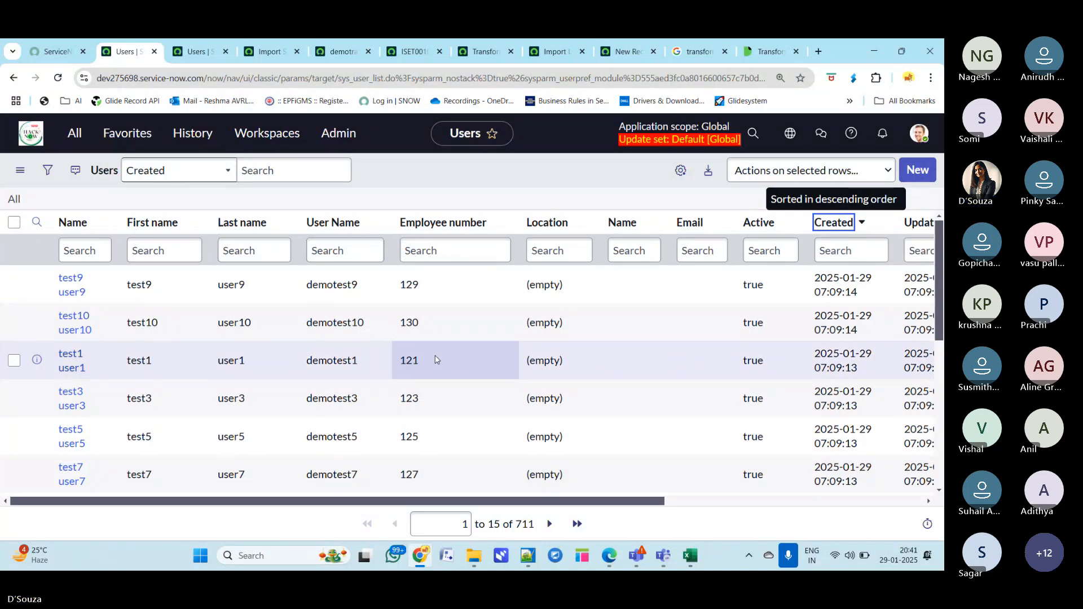
pyautogui.moveTo(636, 555)
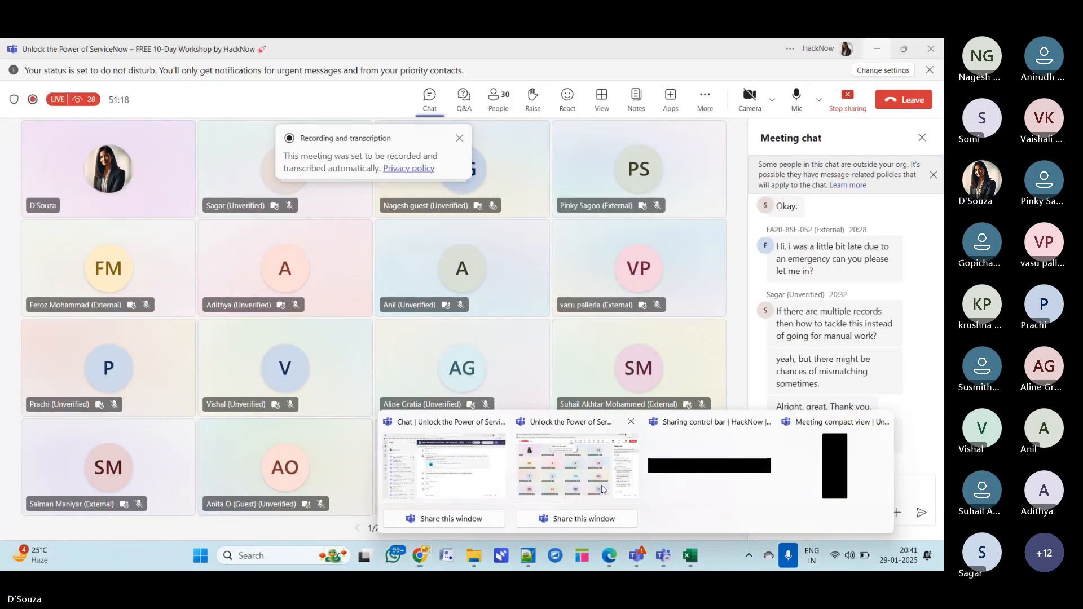
pyautogui.click(602, 490)
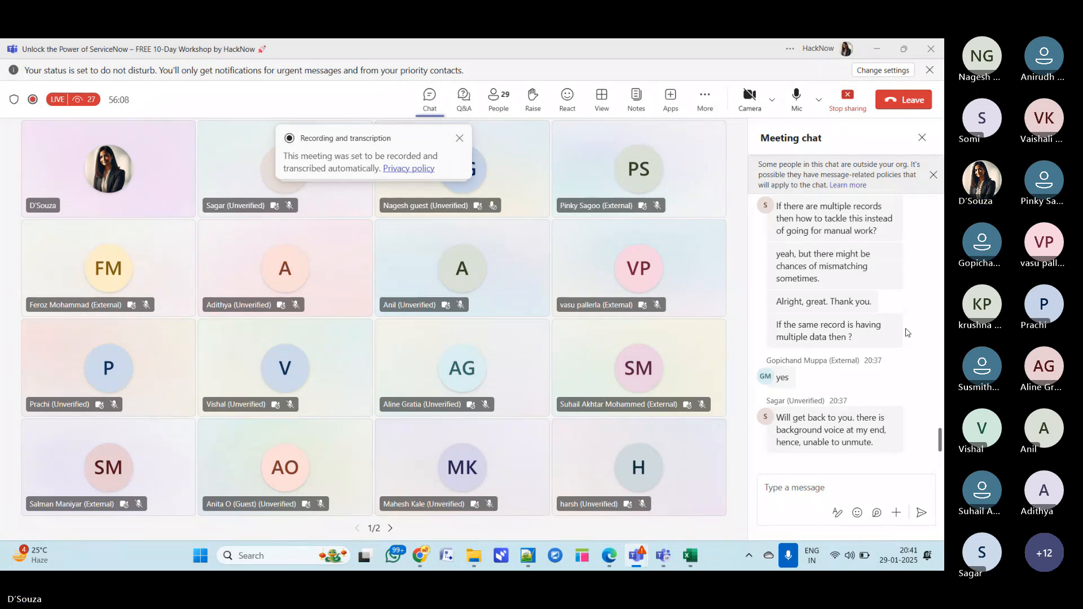
pyautogui.scroll(1, 907, 333)
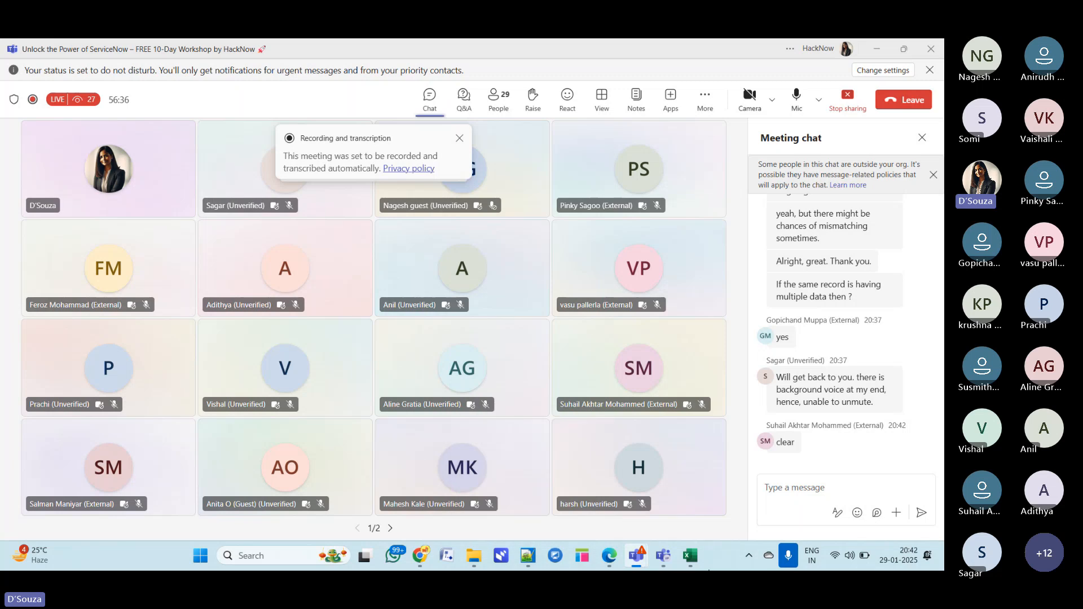
# - Switch to the demoimportdata spreadsheet in Excel and maximize its window
pyautogui.moveTo(689, 556)
pyautogui.click(678, 479)
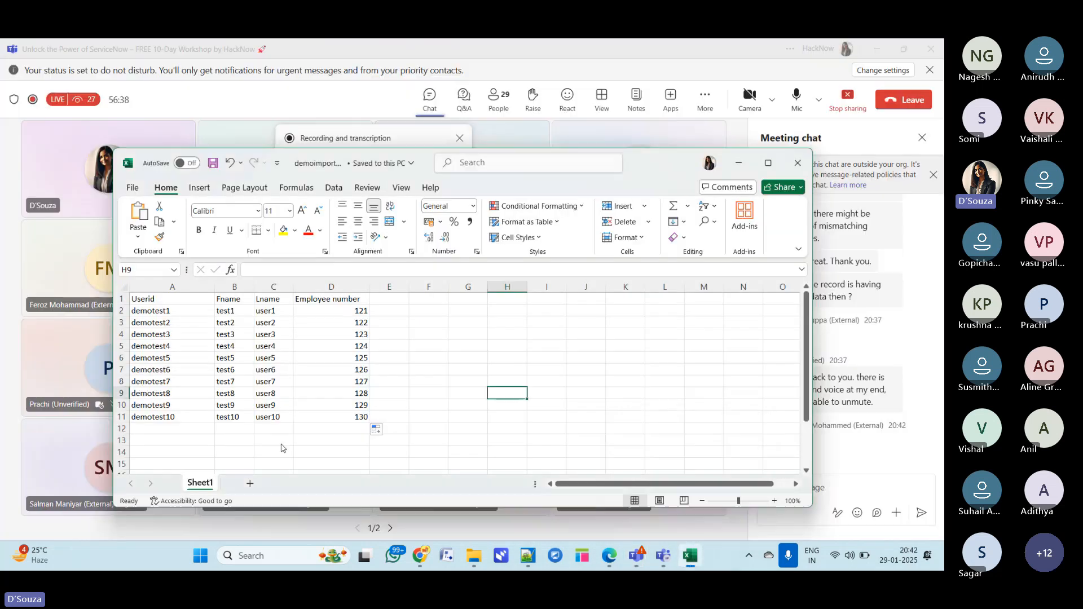
pyautogui.click(767, 164)
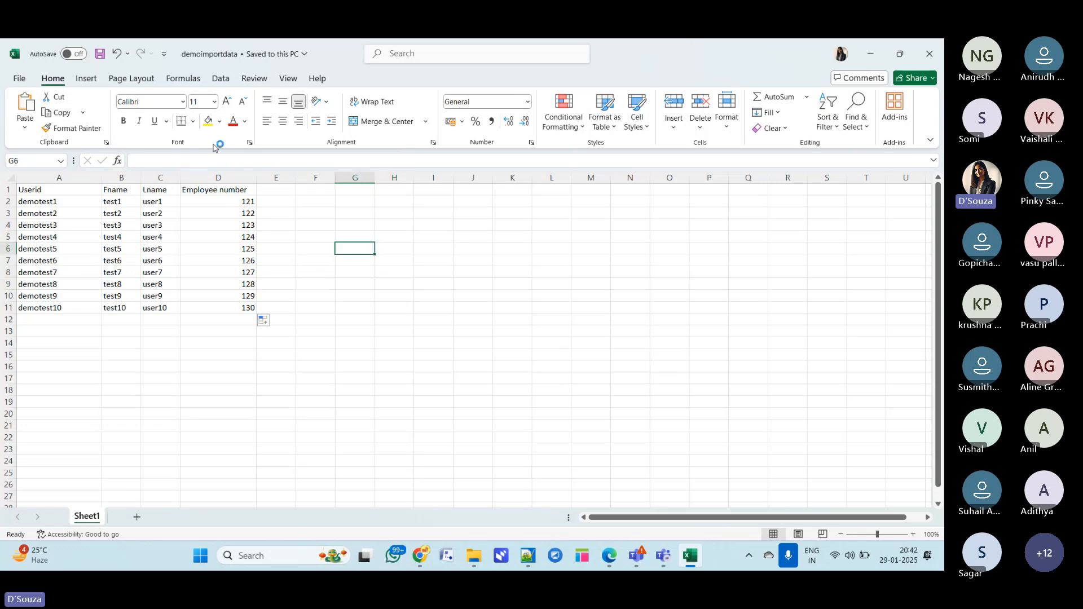
# - Change the Userid in row 2 from the first demo user to demoupdate1
pyautogui.click(223, 202)
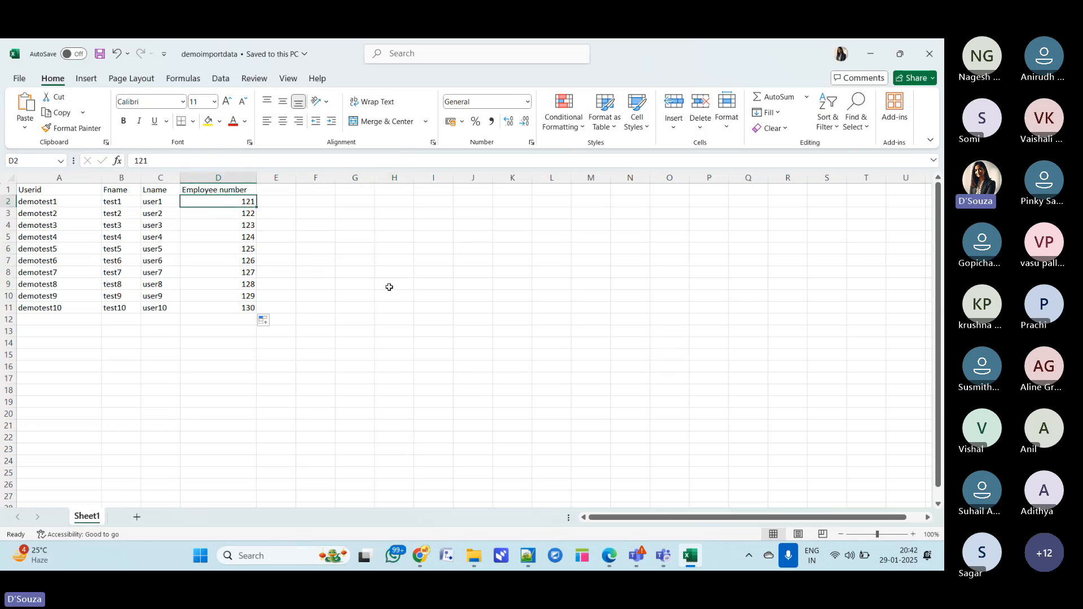
pyautogui.click(54, 201)
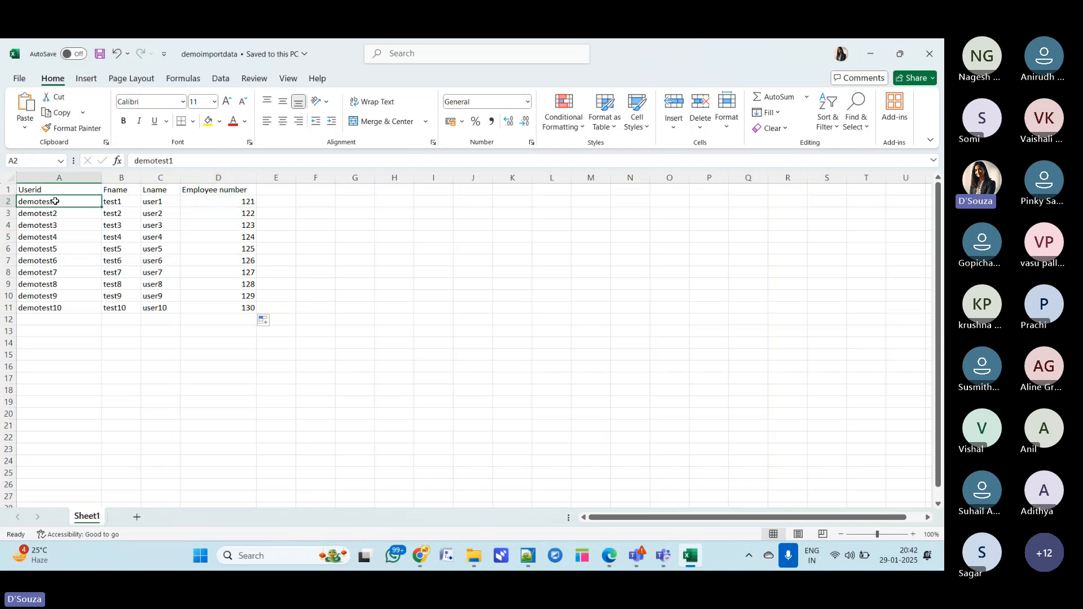
pyautogui.click(179, 162)
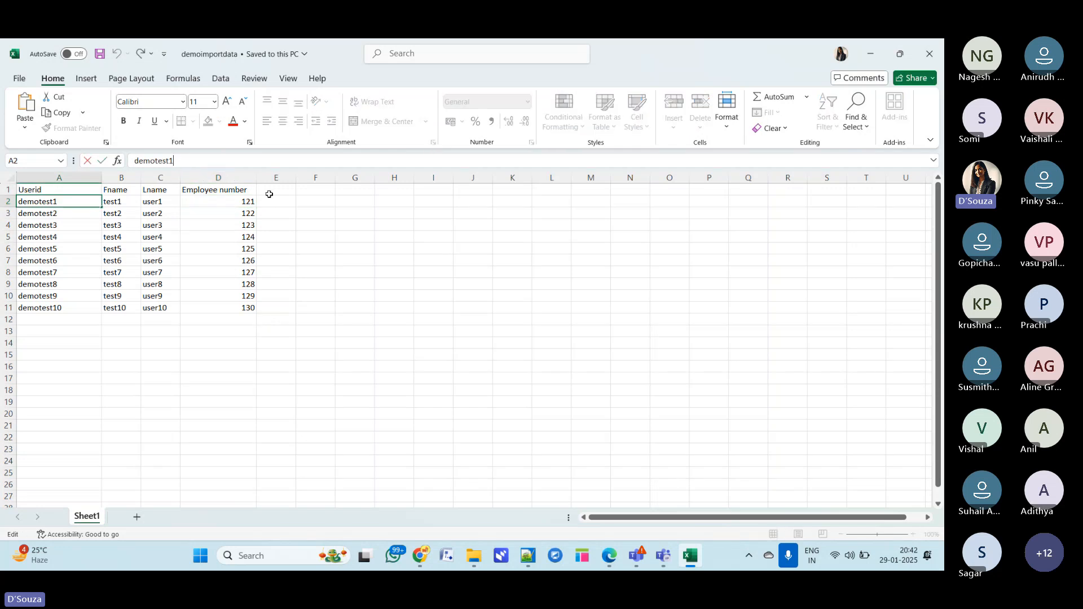
pyautogui.press('BackSpace')
pyautogui.press('BackSpace')
pyautogui.press('BackSpace')
pyautogui.press('BackSpace')
pyautogui.write('up')
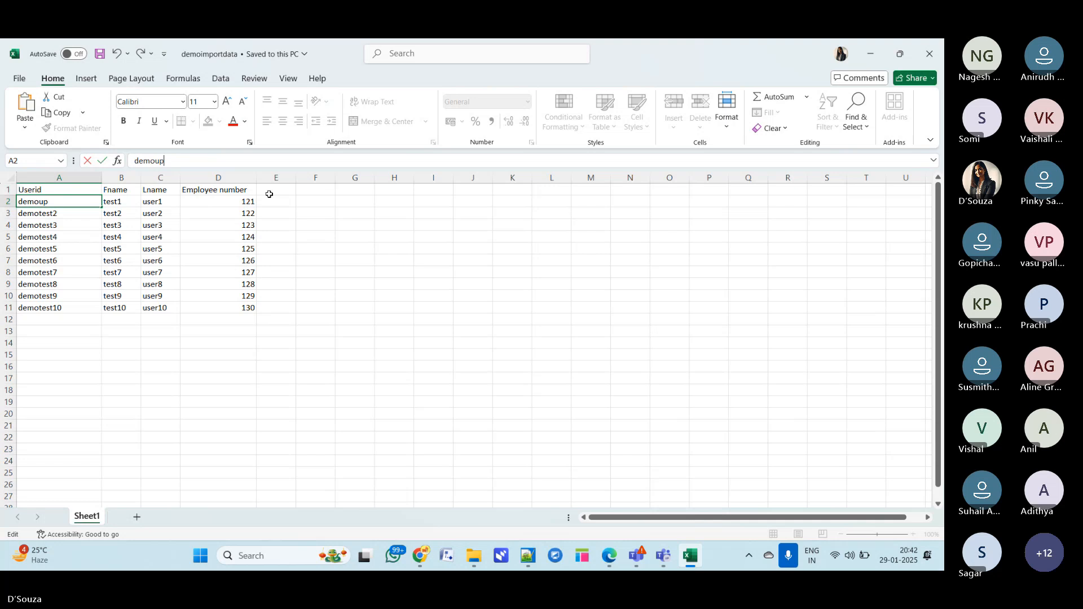
pyautogui.write('dat')
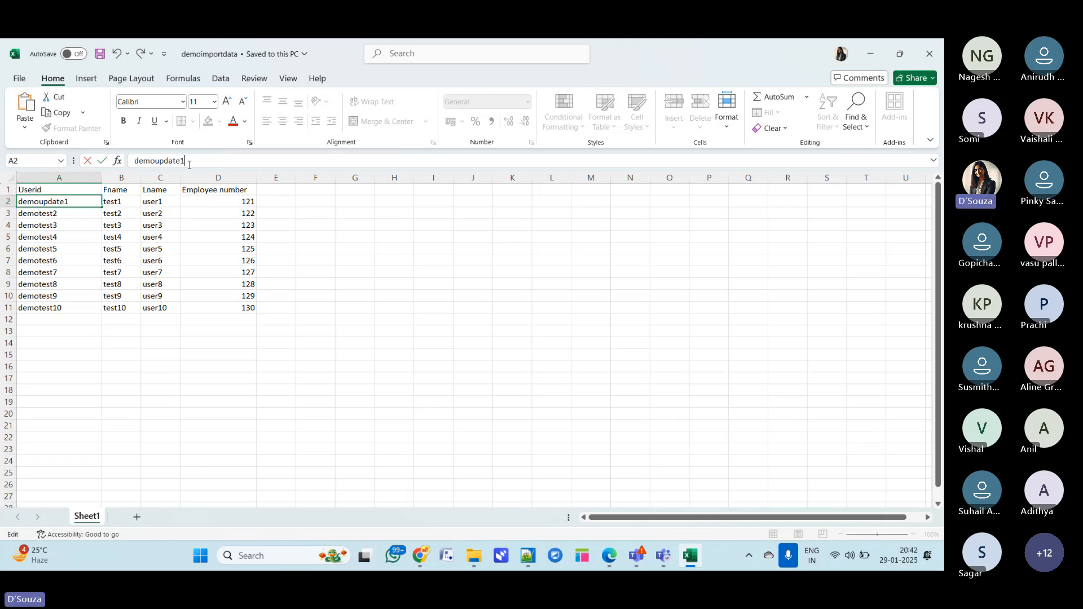
pyautogui.write('e1')
# - Change row 2's Fname to test1update1 and its Lname to user1update
pyautogui.click(127, 204)
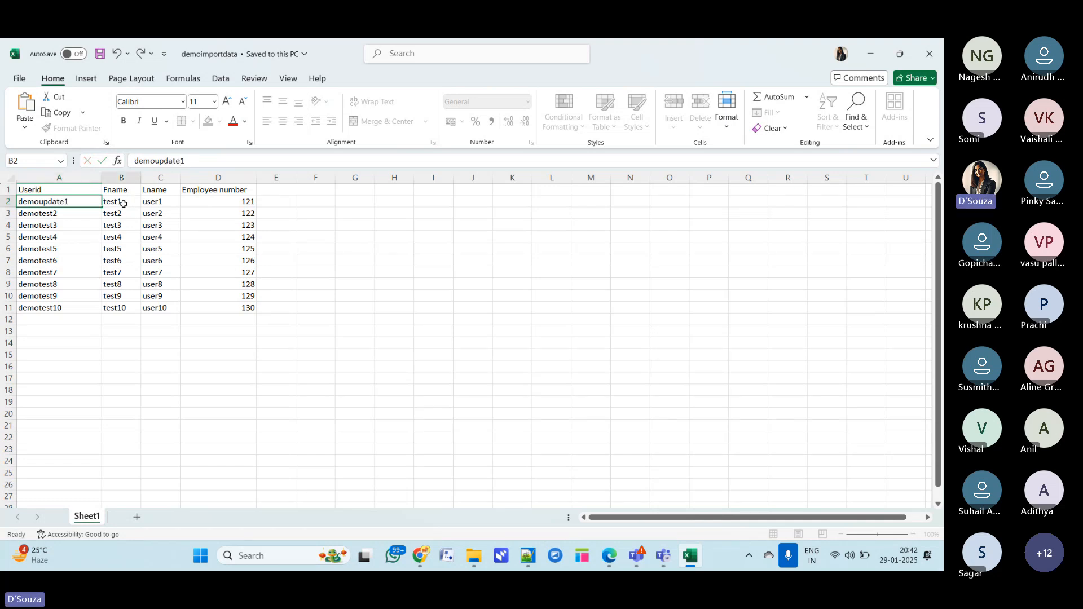
pyautogui.click(156, 161)
pyautogui.write('up')
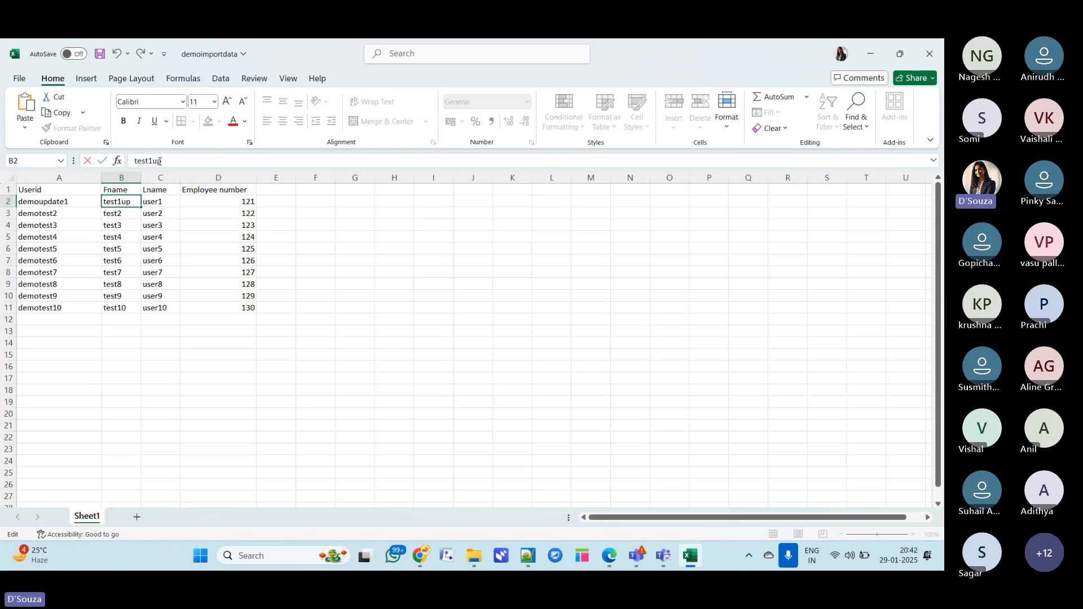
pyautogui.write('date1')
pyautogui.click(156, 203)
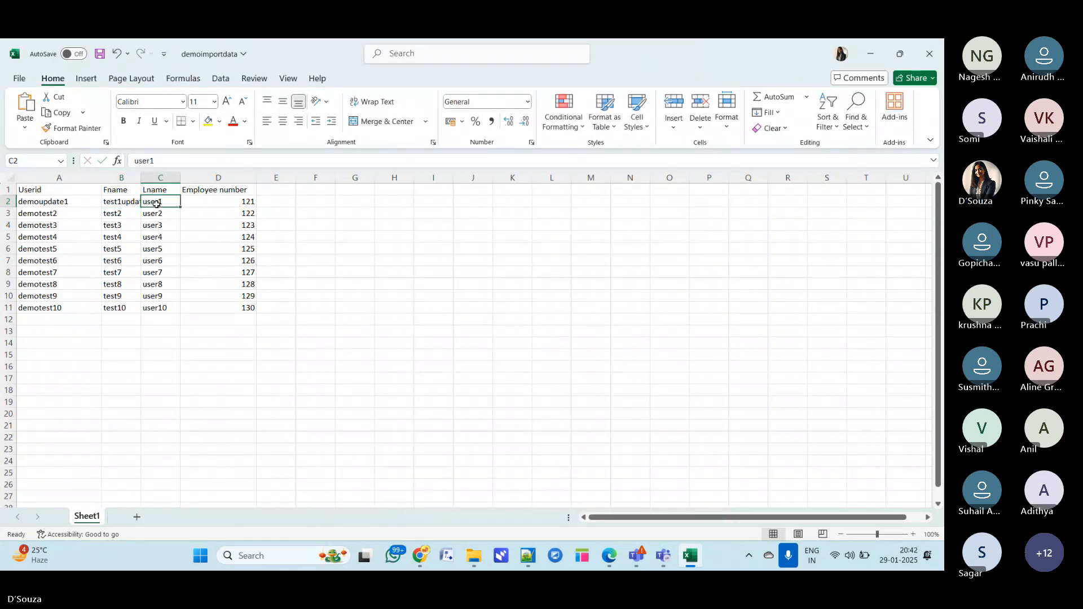
pyautogui.click(170, 160)
pyautogui.write('update')
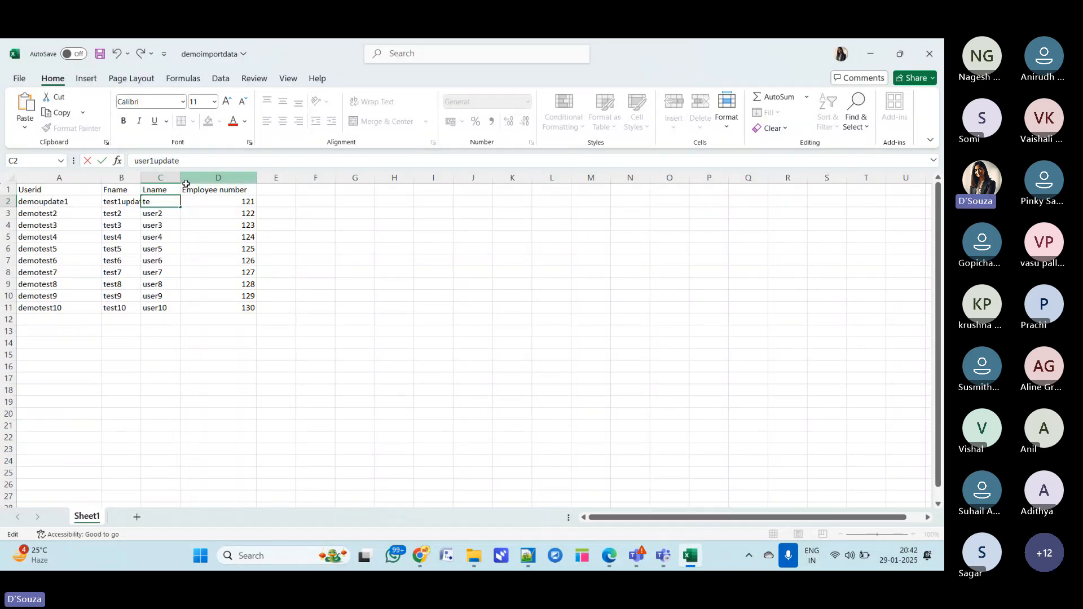
pyautogui.click(200, 335)
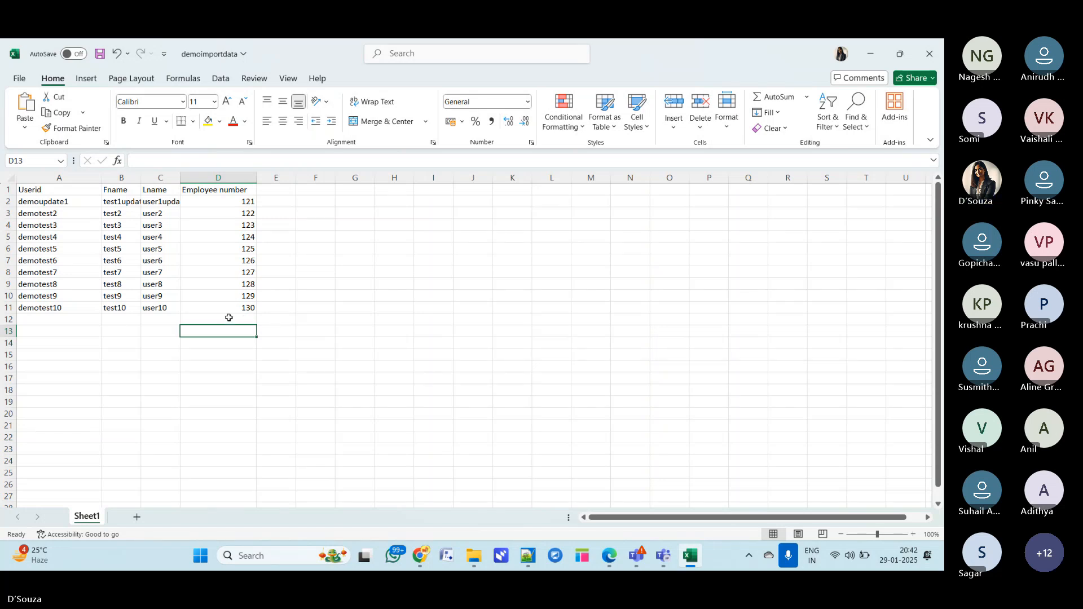
# - Enter employee number 131 in row 12 of the Employee number column
pyautogui.click(229, 317)
pyautogui.write('131')
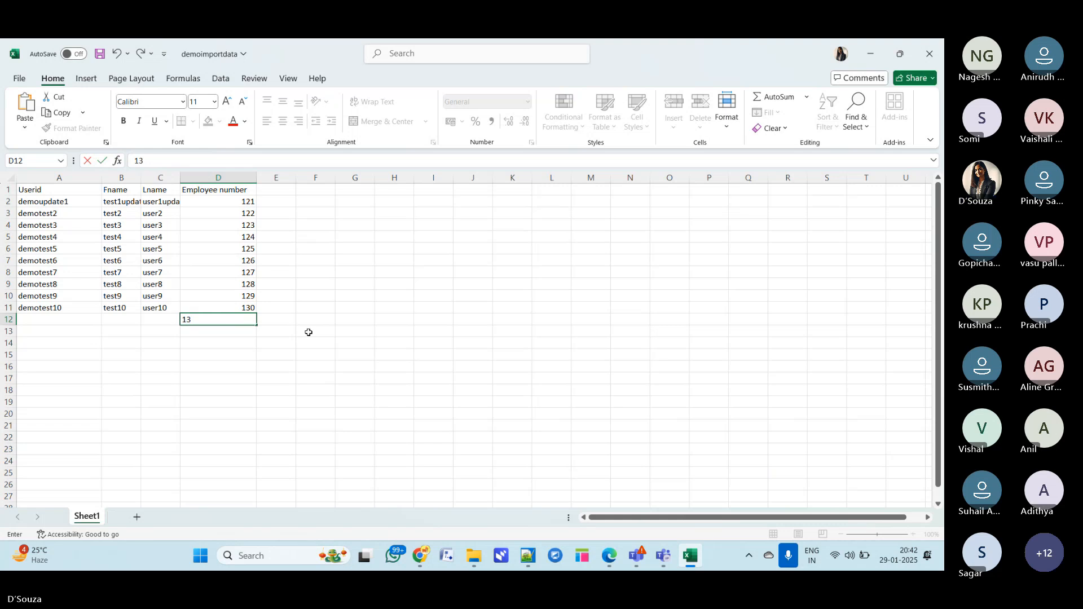
pyautogui.click(360, 348)
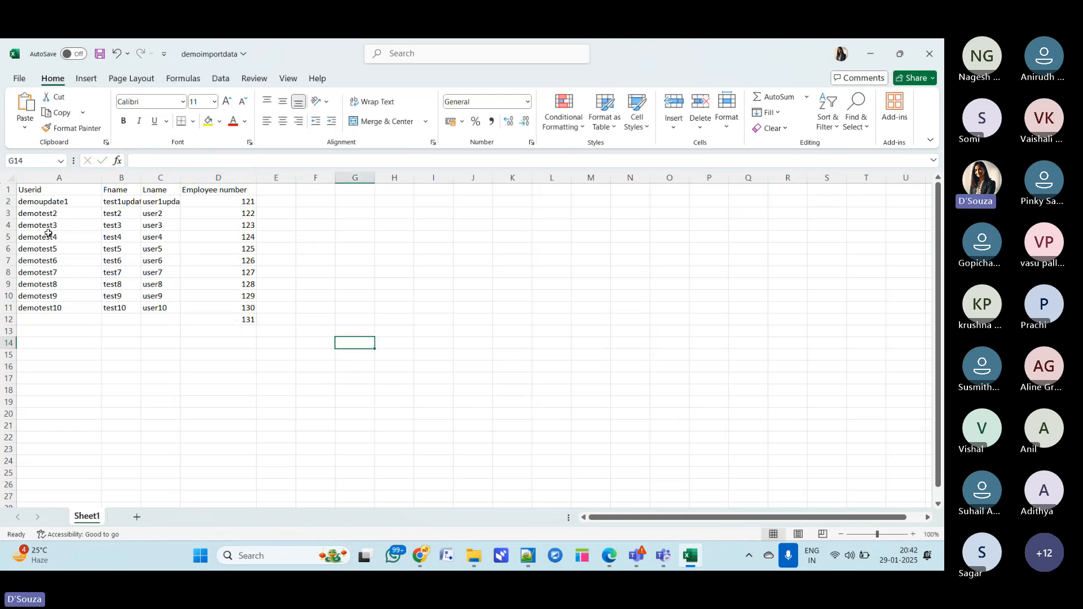
# - Copy demotest2's Userid, Fname and Lname values into row 12 beside employee number 131
pyautogui.moveTo(42, 214); pyautogui.dragTo(159, 215)
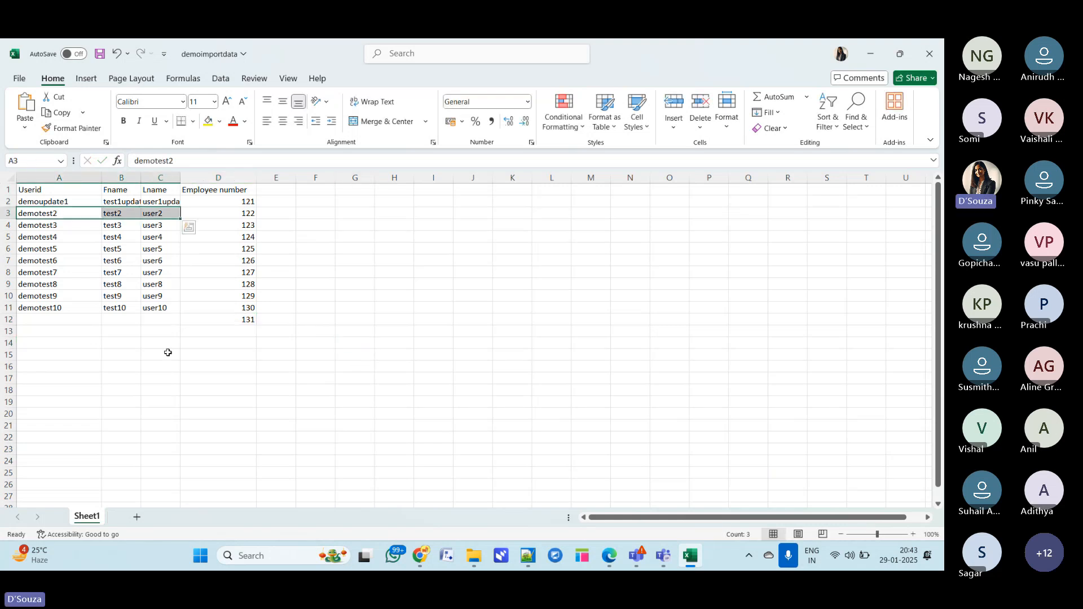
pyautogui.hotkey('ctrl', 'c')
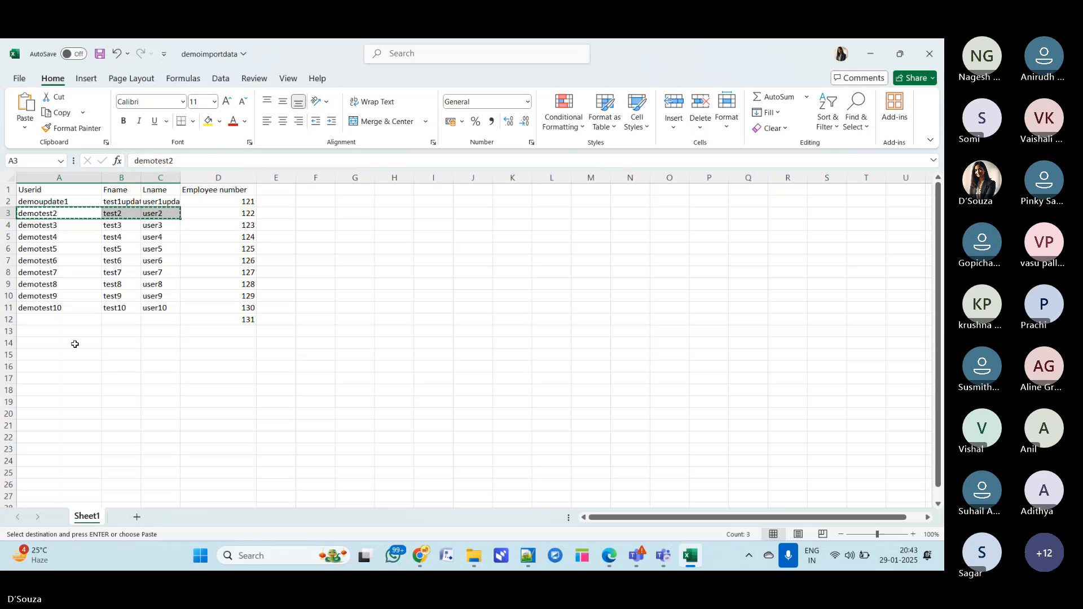
pyautogui.click(54, 319)
pyautogui.hotkey('ctrl', 'v')
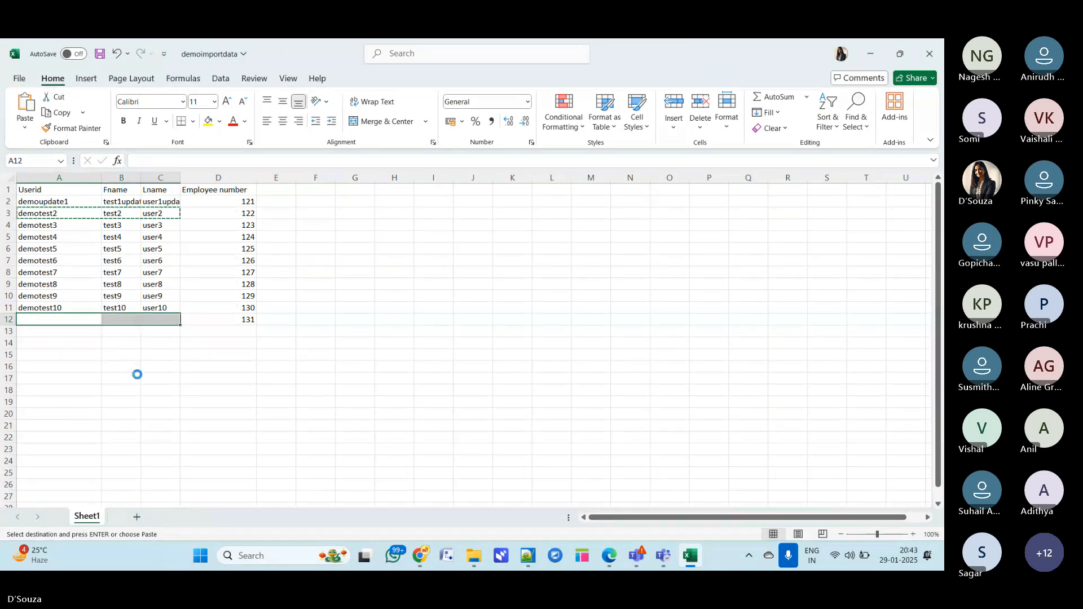
pyautogui.click(356, 320)
pyautogui.press('Escape')
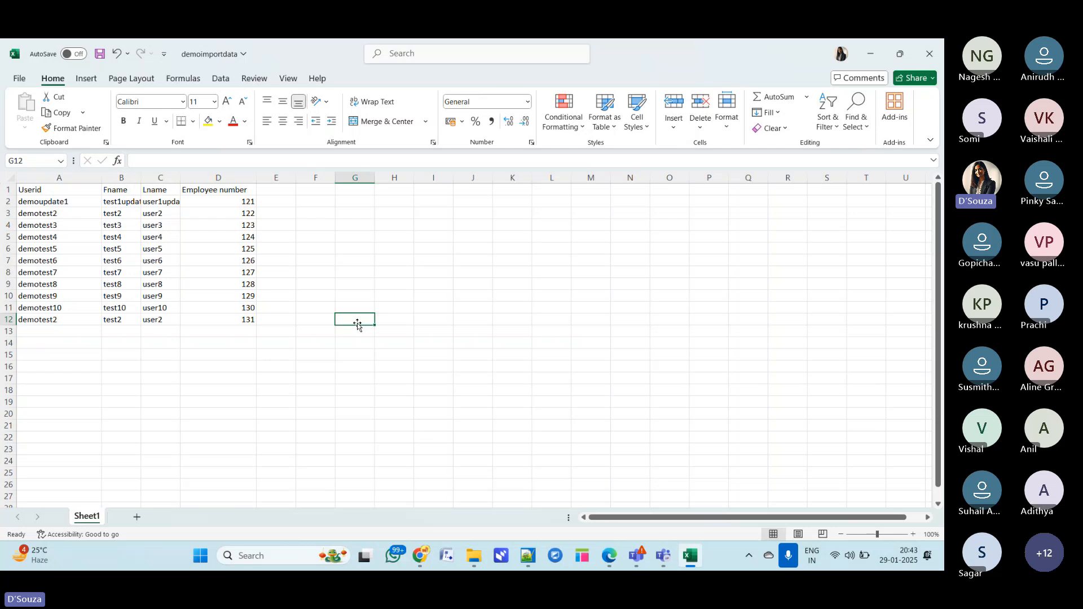
# - Review the edited row 2 and the new duplicate row 12 in the spreadsheet
pyautogui.click(326, 252)
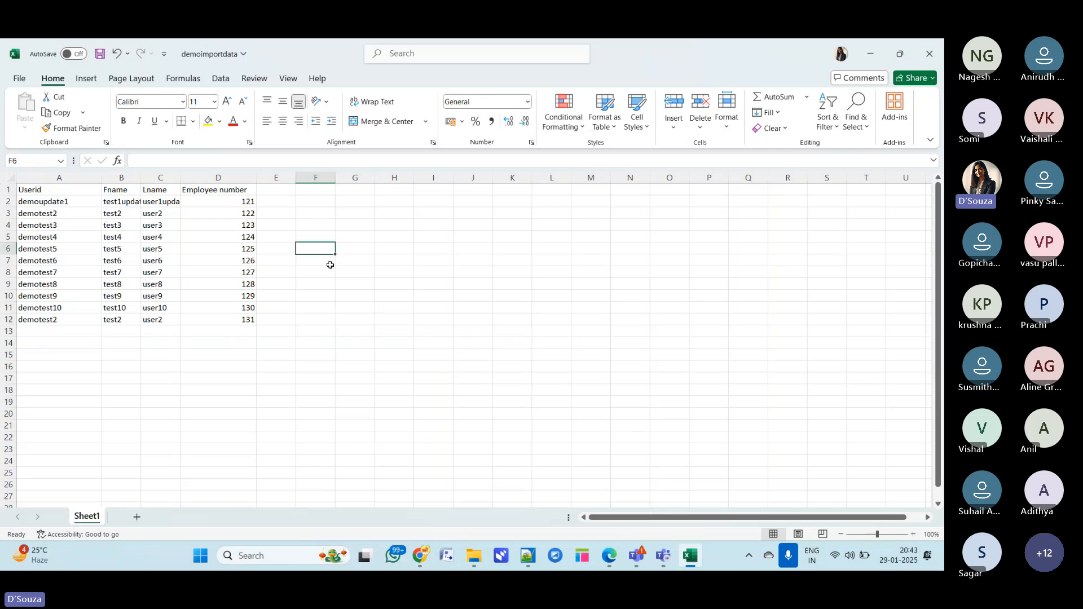
pyautogui.click(221, 201)
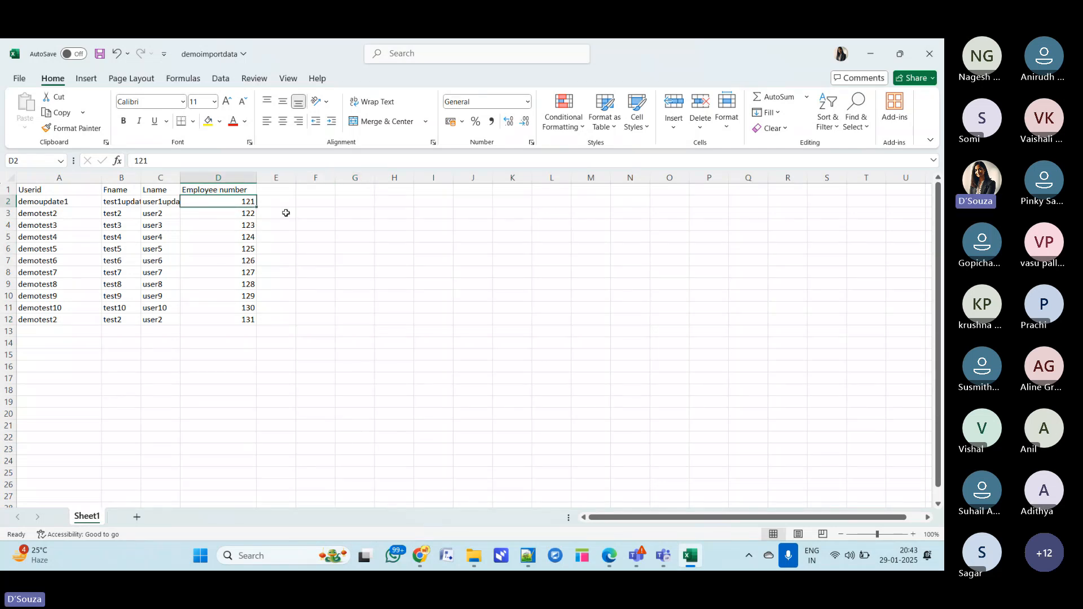
pyautogui.moveTo(48, 201); pyautogui.dragTo(154, 198)
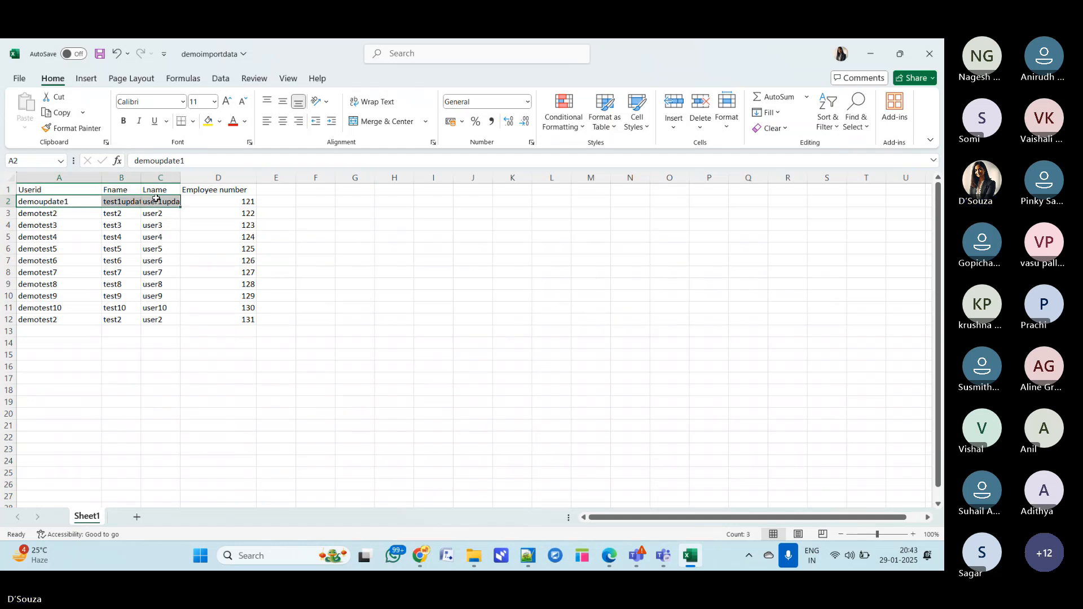
pyautogui.click(467, 281)
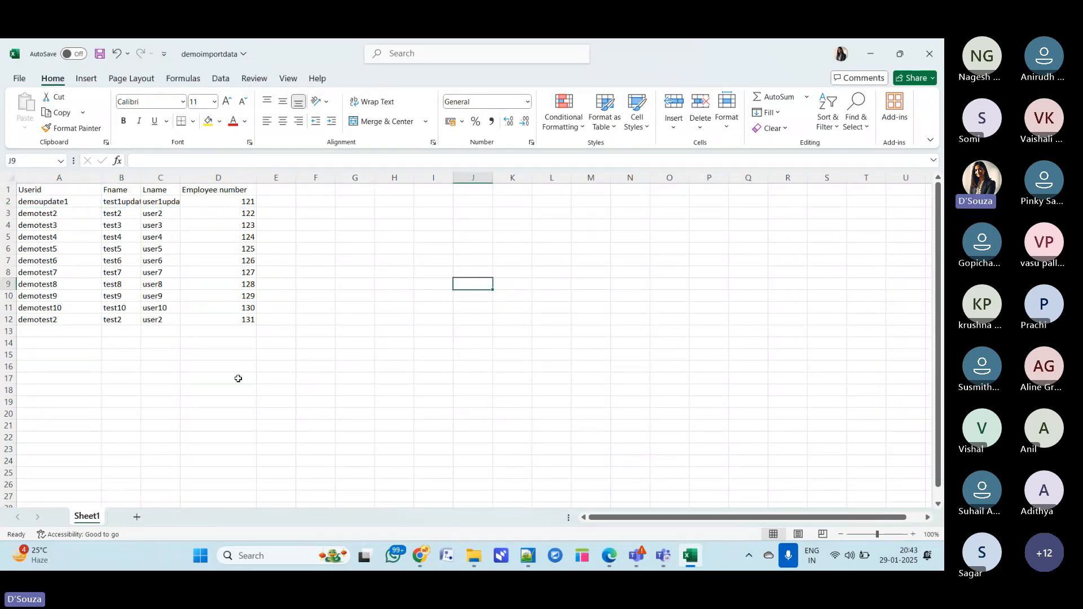
pyautogui.click(237, 319)
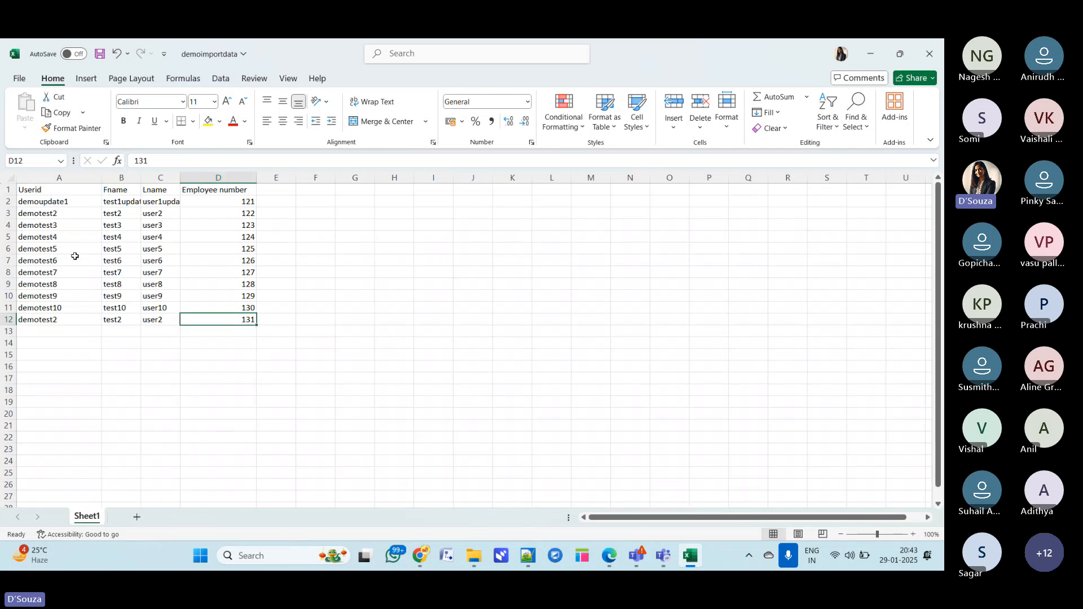
pyautogui.click(43, 319)
pyautogui.moveTo(43, 319); pyautogui.dragTo(161, 320)
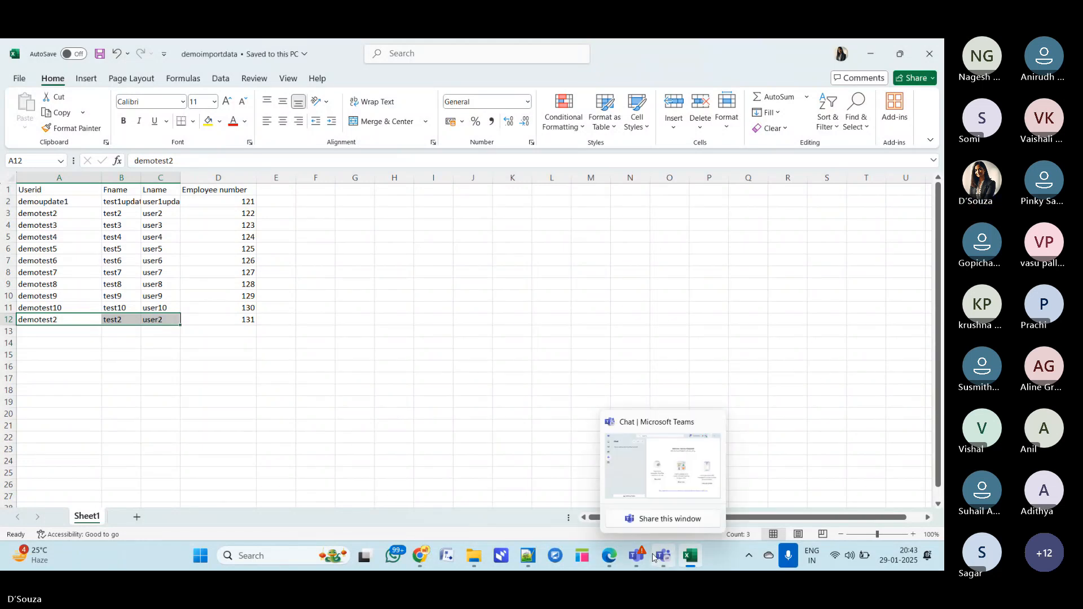
# - Return to the browser and open the ISET0010021 import set record from the Import Sets list
pyautogui.moveTo(640, 560)
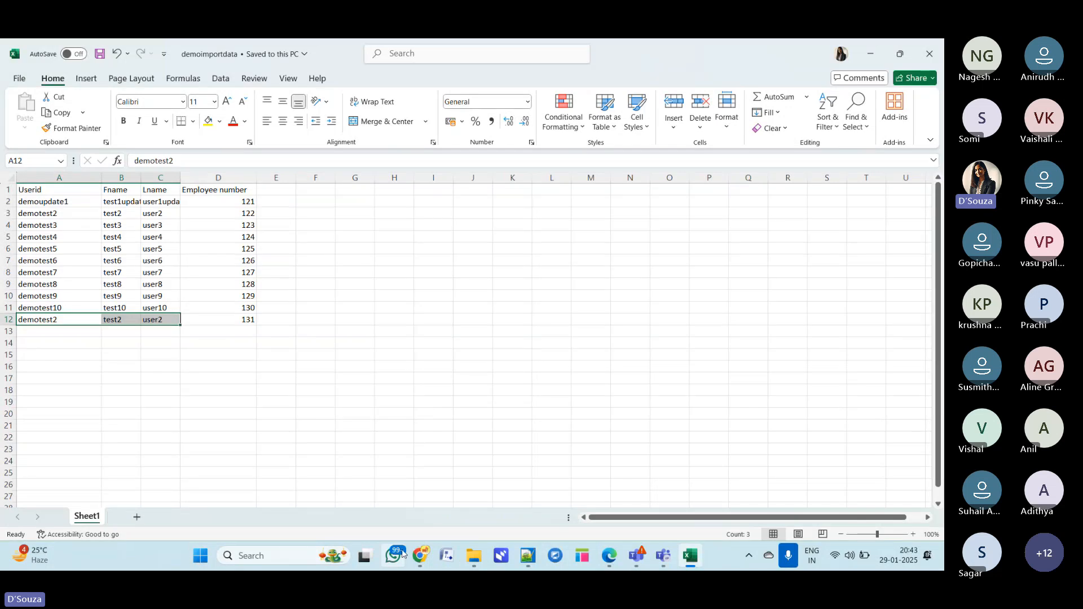
pyautogui.click(423, 560)
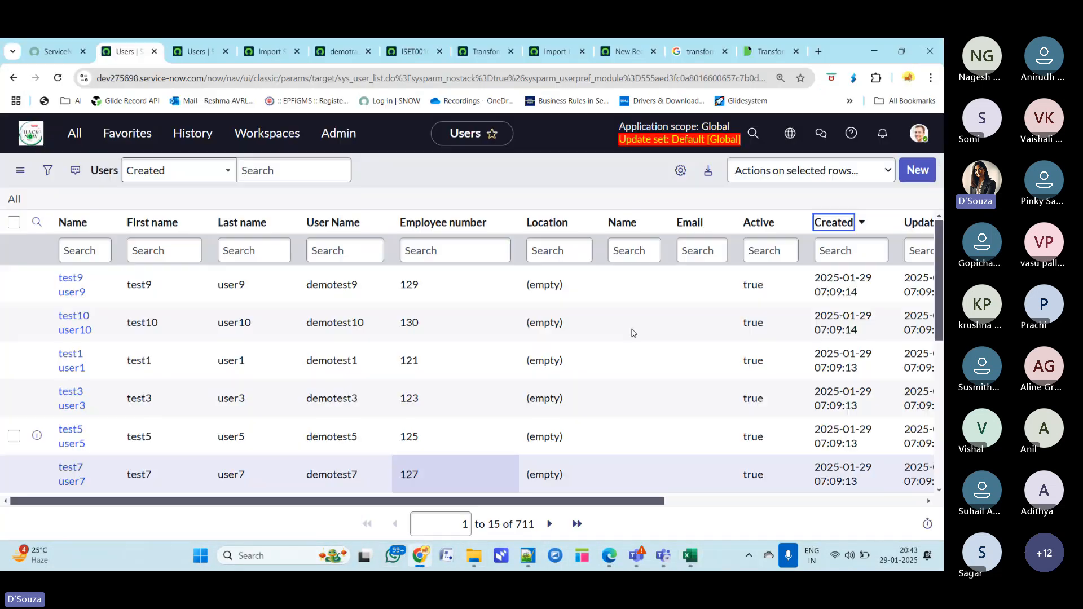
pyautogui.doubleClick(842, 54)
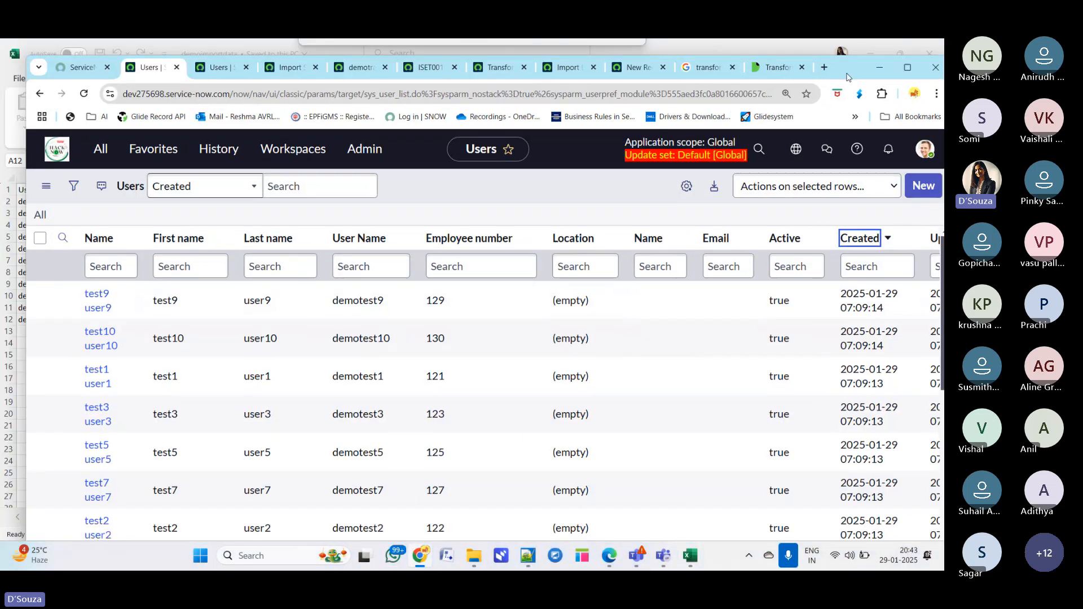
pyautogui.click(220, 68)
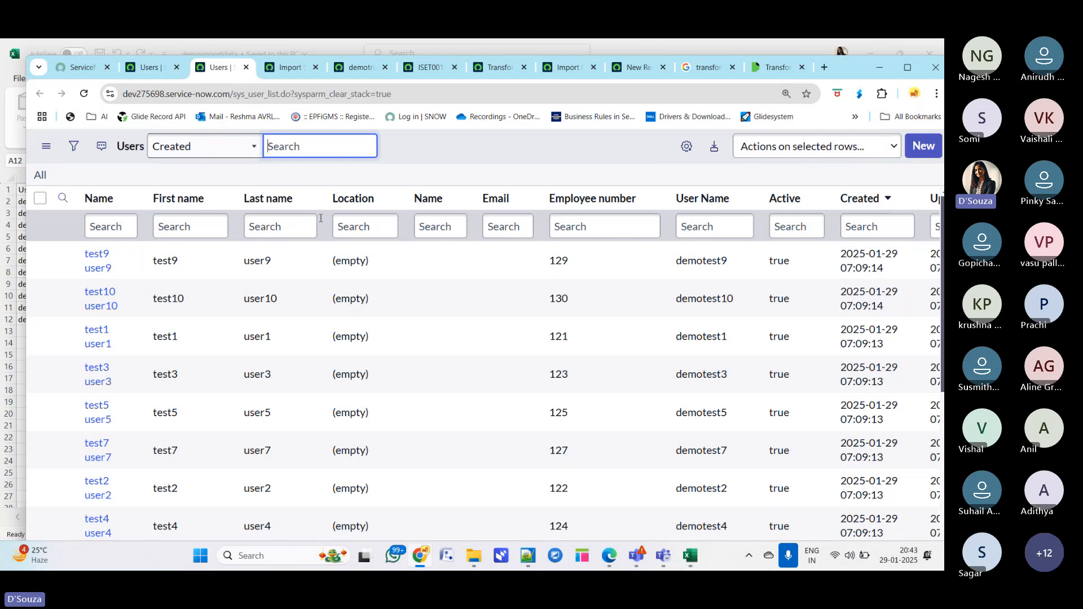
pyautogui.moveTo(841, 69); pyautogui.dragTo(841, 89)
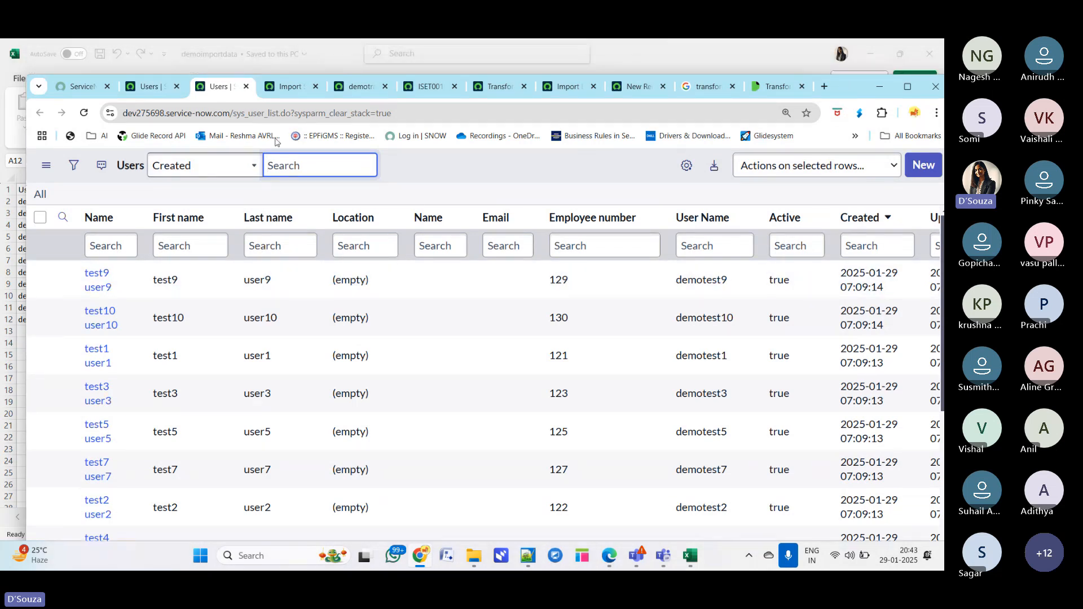
pyautogui.click(290, 86)
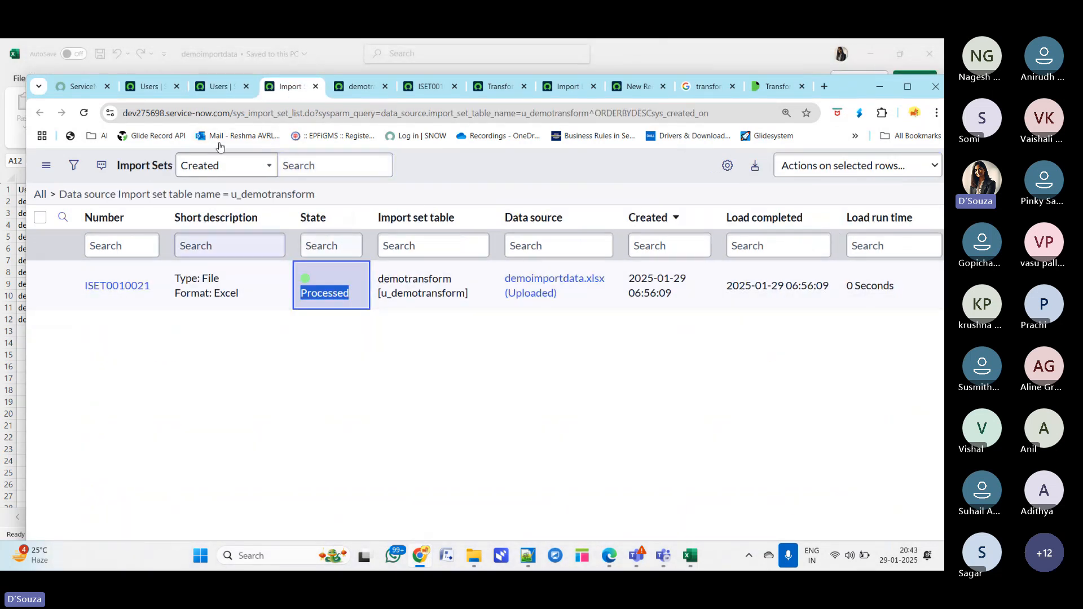
pyautogui.click(366, 89)
pyautogui.click(436, 90)
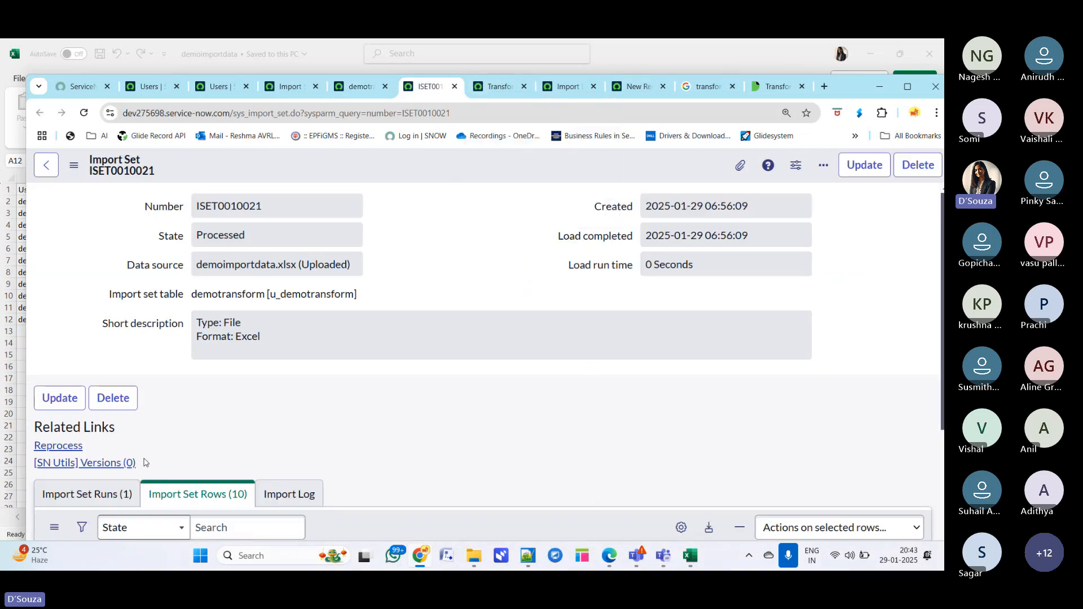
# - Reprocess the ISET0010021 import set
pyautogui.moveTo(85, 445); pyautogui.dragTo(37, 451)
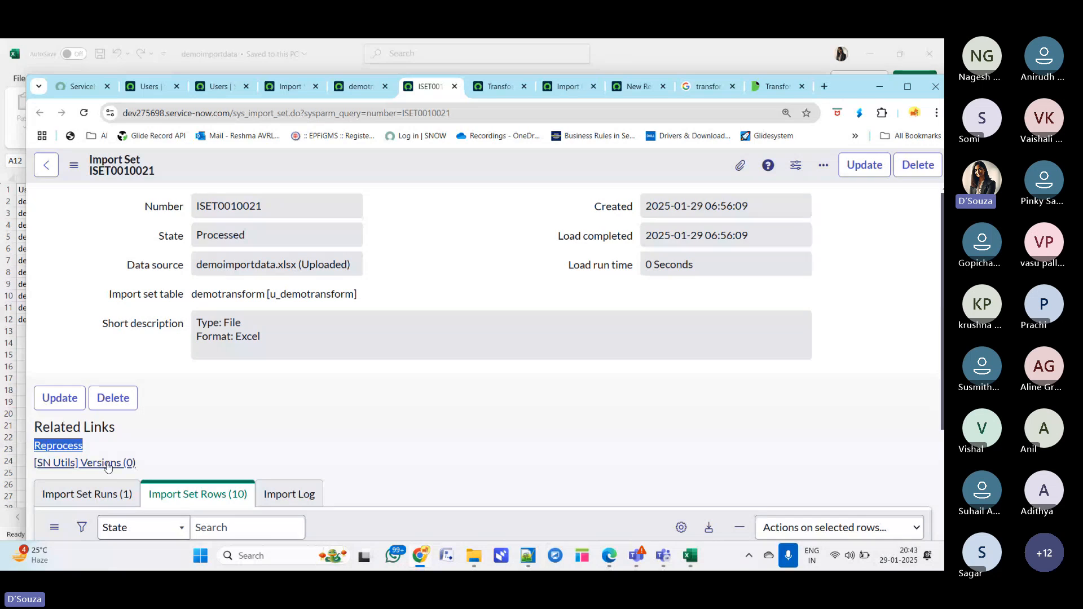
pyautogui.click(59, 447)
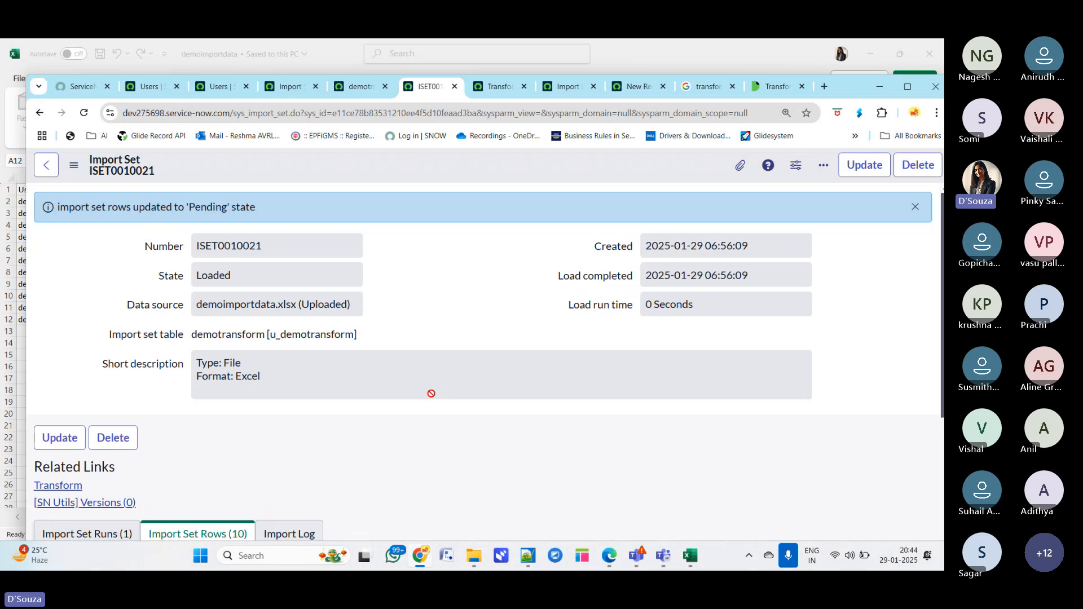
pyautogui.click(906, 87)
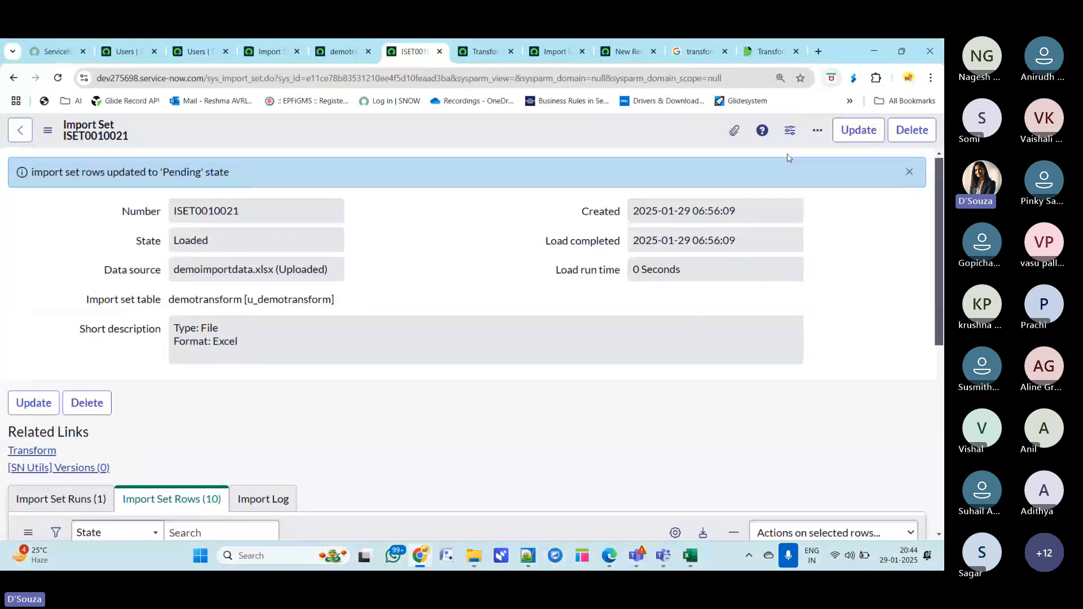
# - Run the transform on the import set using the demotransformdata - sys_user map
pyautogui.click(182, 241)
pyautogui.click(31, 451)
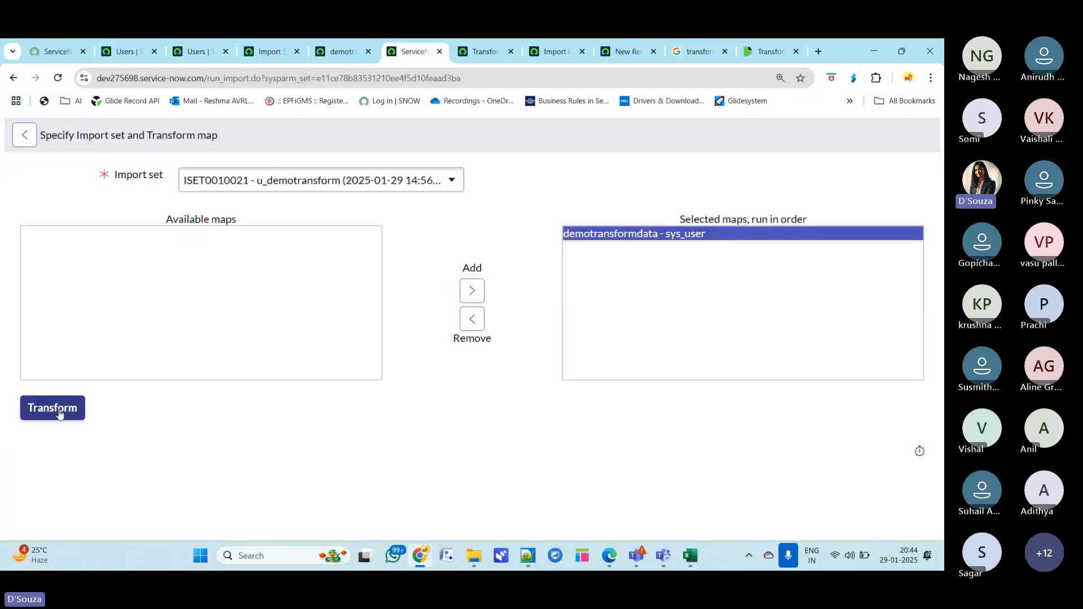
pyautogui.click(58, 413)
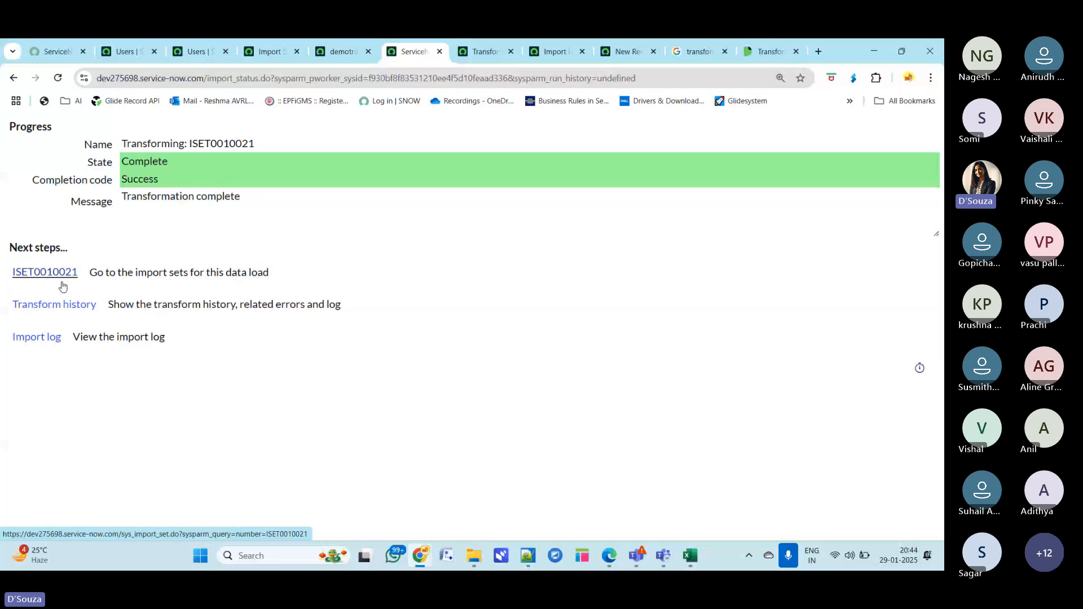
# - Open the import log, transform history and ISET0010021 import set in separate tabs
pyautogui.middleClick(39, 337)
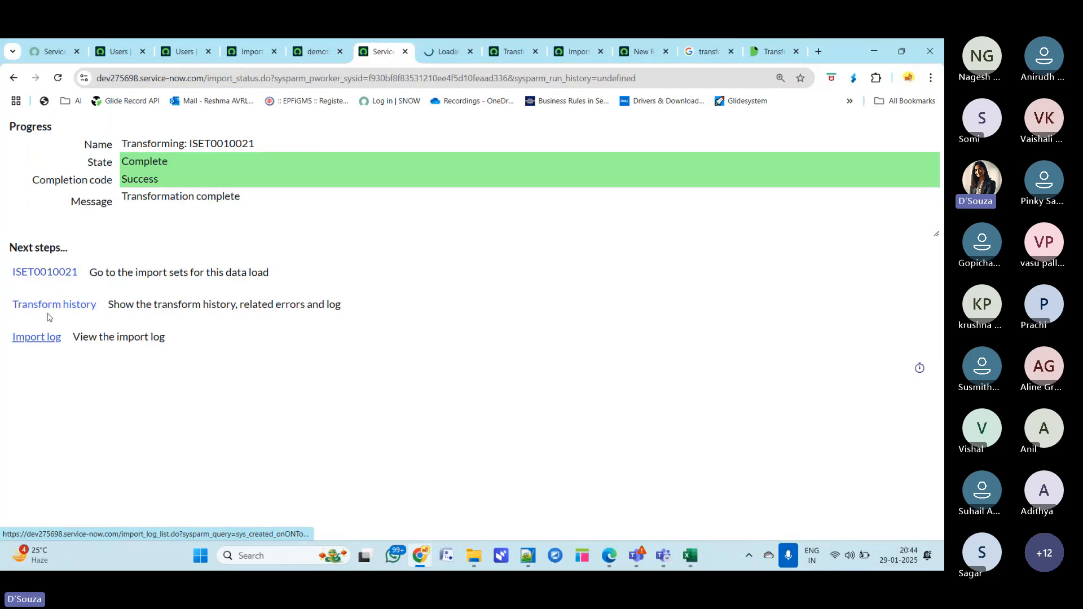
pyautogui.moveTo(838, 53); pyautogui.dragTo(842, 94)
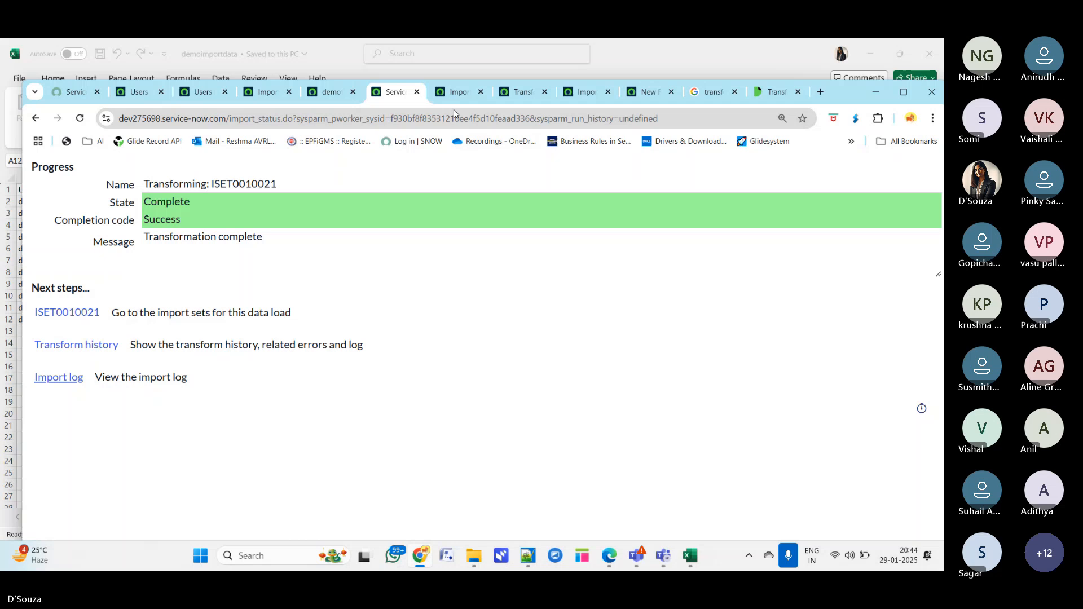
pyautogui.middleClick(68, 347)
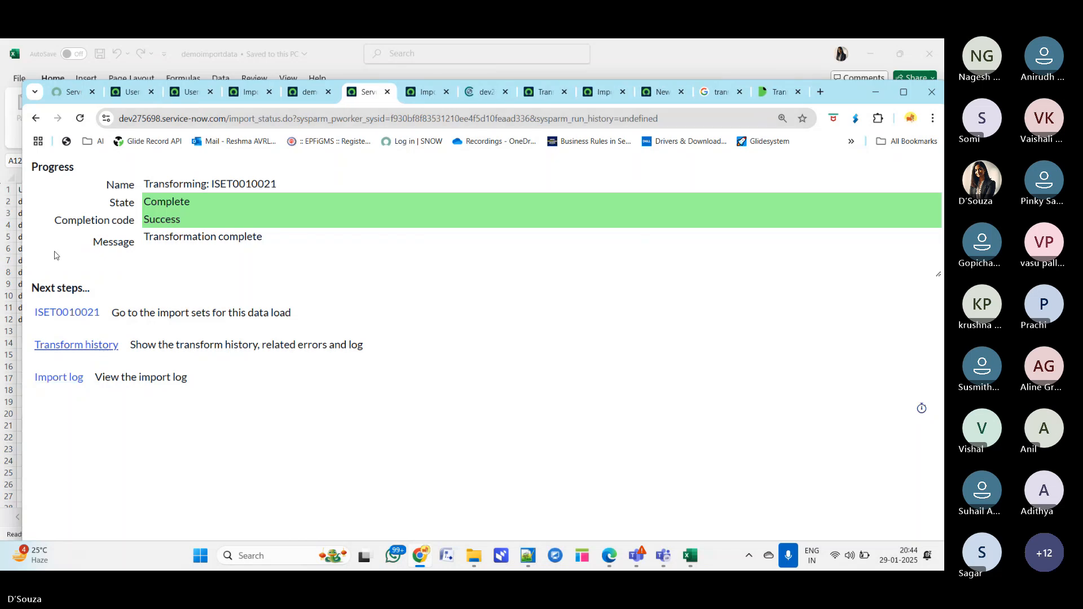
pyautogui.middleClick(66, 314)
# - Review the import log entries and the transform histories listed for ISET0010021
pyautogui.hotkey('ctrl', 'Tab')
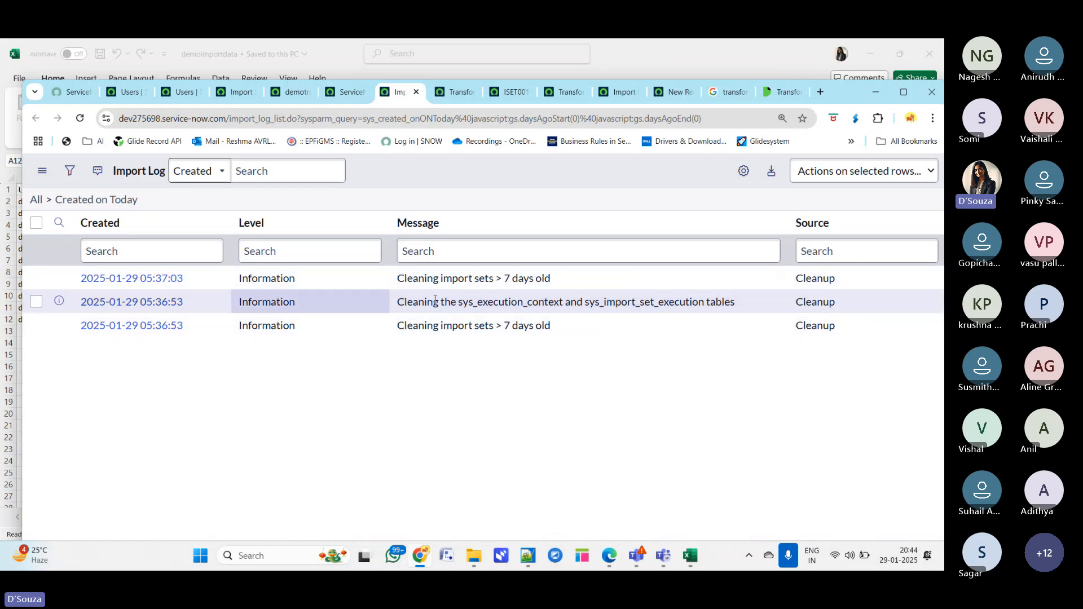
pyautogui.moveTo(397, 278); pyautogui.dragTo(552, 279)
pyautogui.click(590, 409)
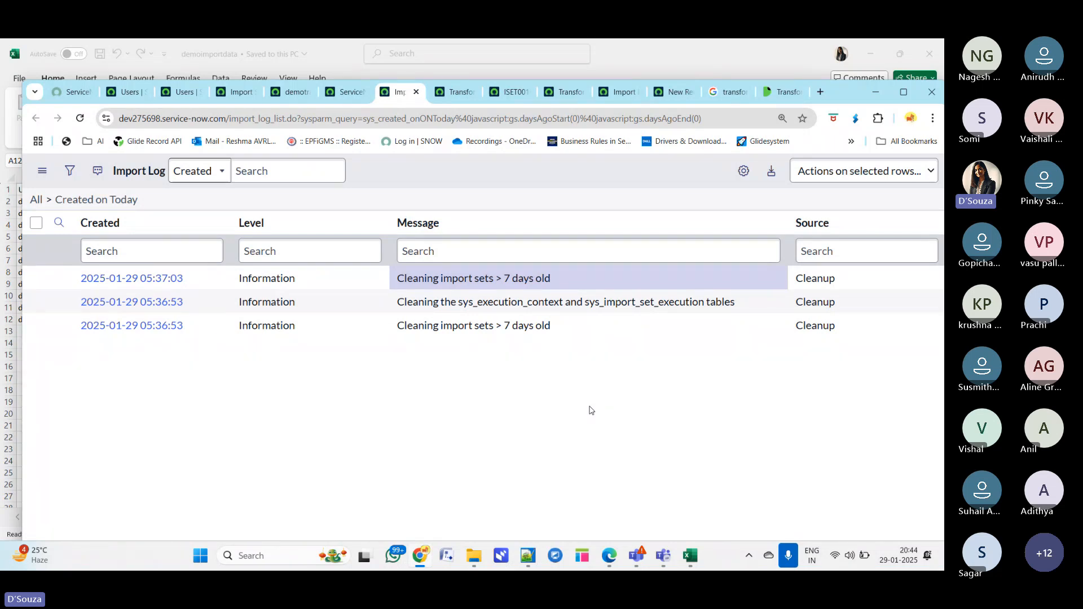
pyautogui.hotkey('ctrl', 'Tab')
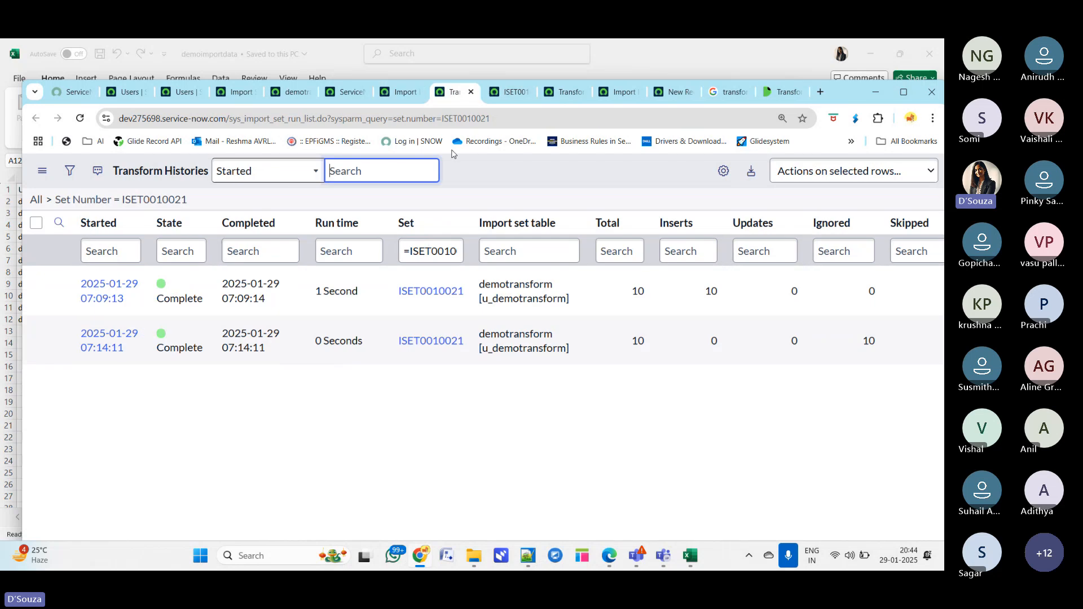
pyautogui.click(485, 441)
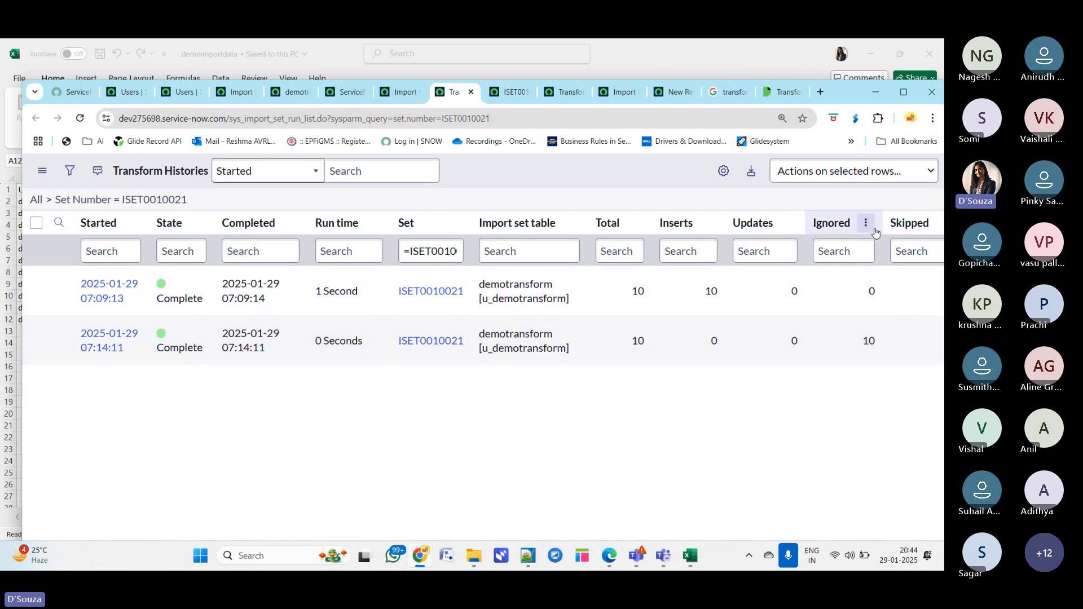
pyautogui.click(872, 341)
pyautogui.doubleClick(871, 340)
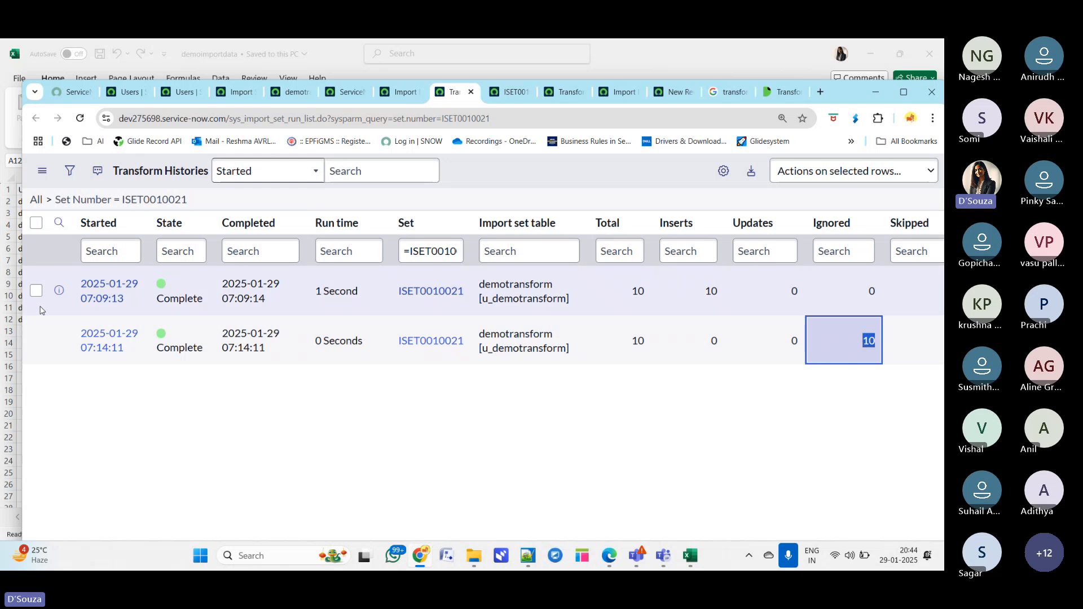
# - Open the latest transform history record and examine its counts, import set row errors and import log
pyautogui.middleClick(58, 339)
pyautogui.click(476, 92)
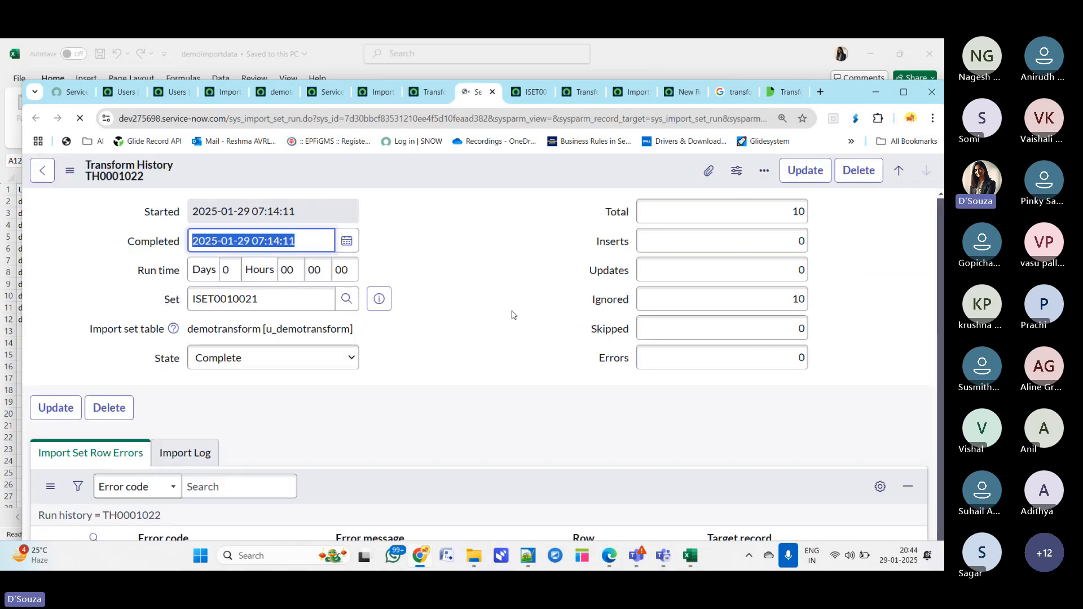
pyautogui.scroll(-2, 481, 379)
pyautogui.click(186, 372)
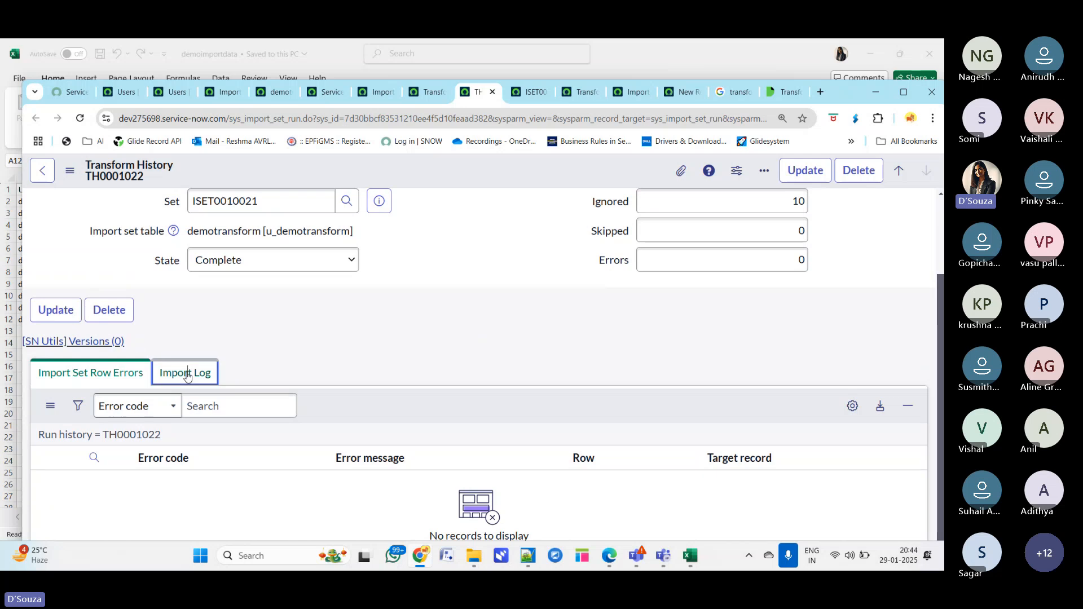
pyautogui.click(138, 373)
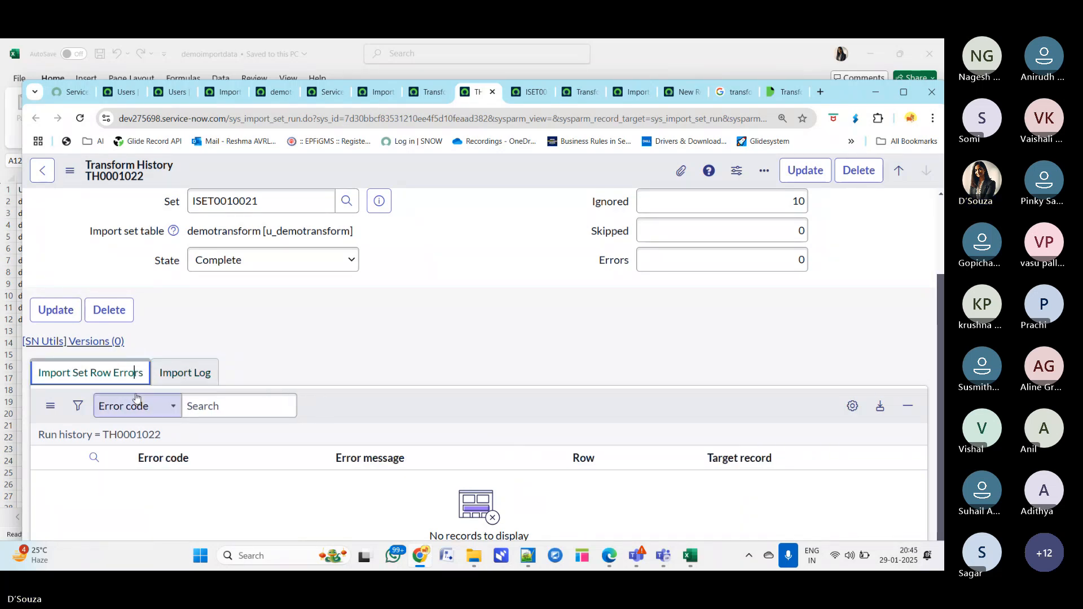
pyautogui.click(187, 372)
pyautogui.scroll(3, 501, 393)
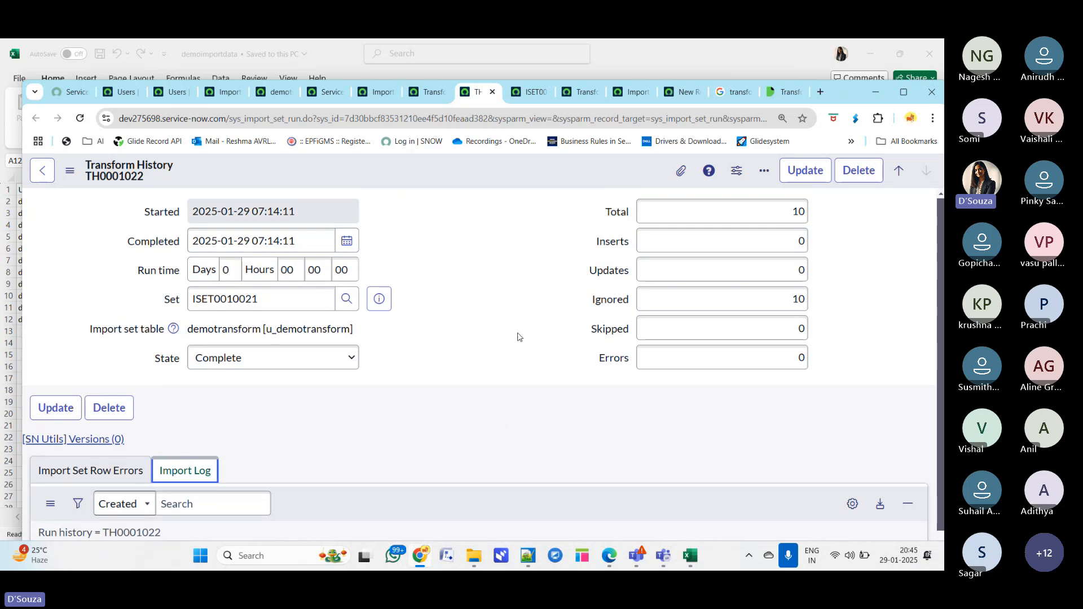
pyautogui.moveTo(737, 210); pyautogui.dragTo(820, 212)
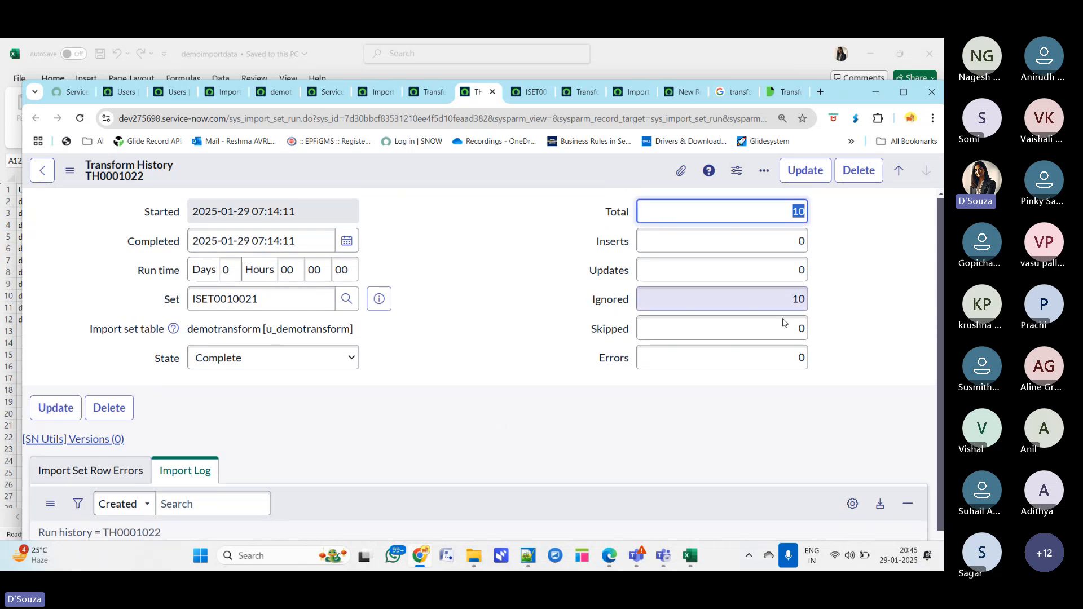
pyautogui.moveTo(733, 299); pyautogui.dragTo(838, 302)
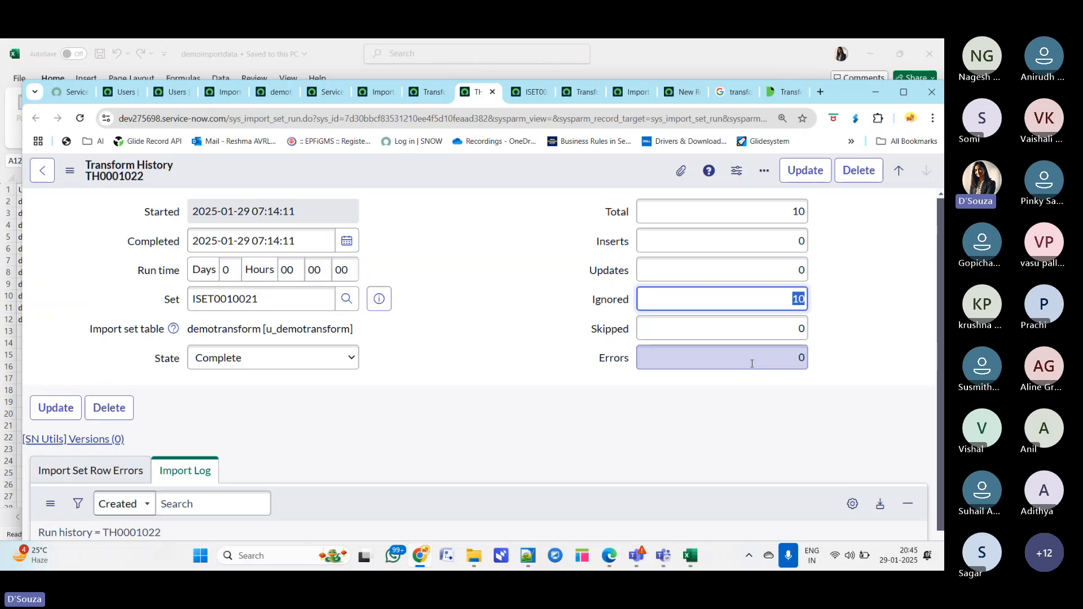
# - Examine the employee numbers and data range in the spreadsheet
pyautogui.moveTo(689, 555)
pyautogui.click(709, 459)
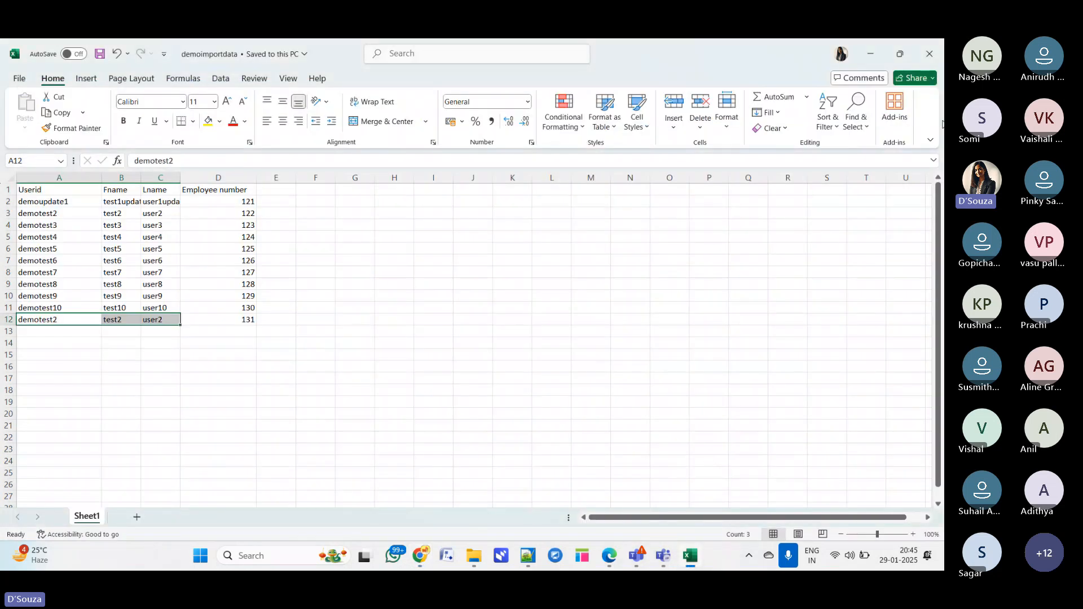
pyautogui.click(230, 200)
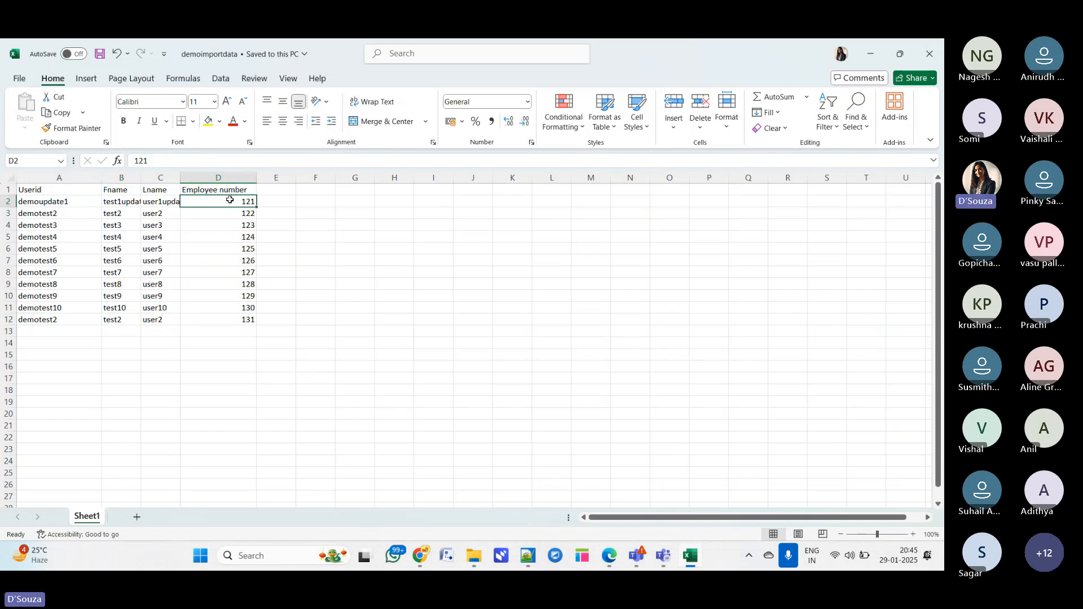
pyautogui.click(229, 213)
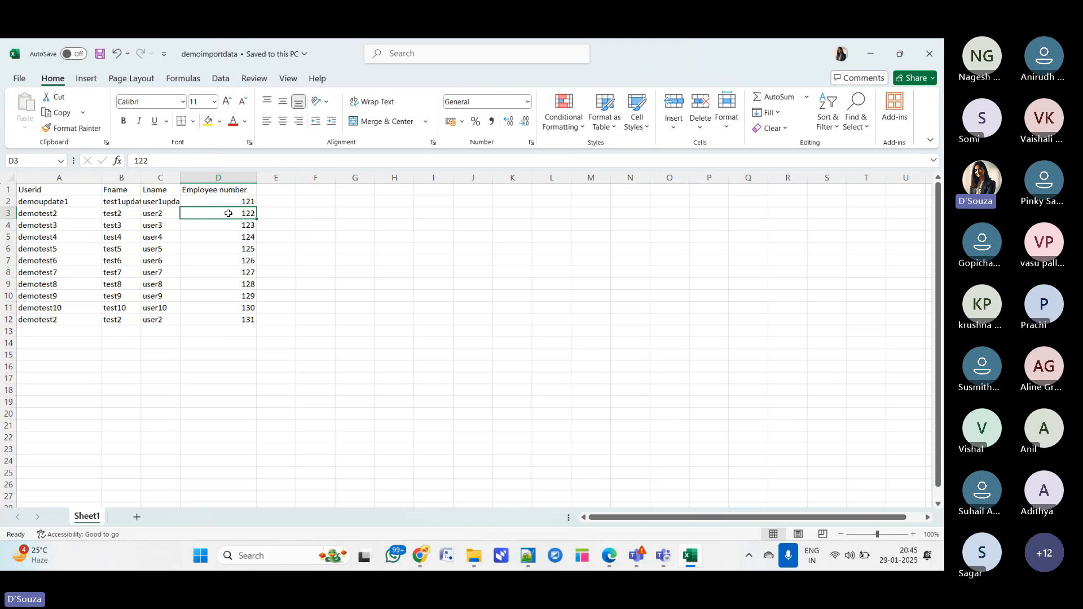
pyautogui.click(868, 57)
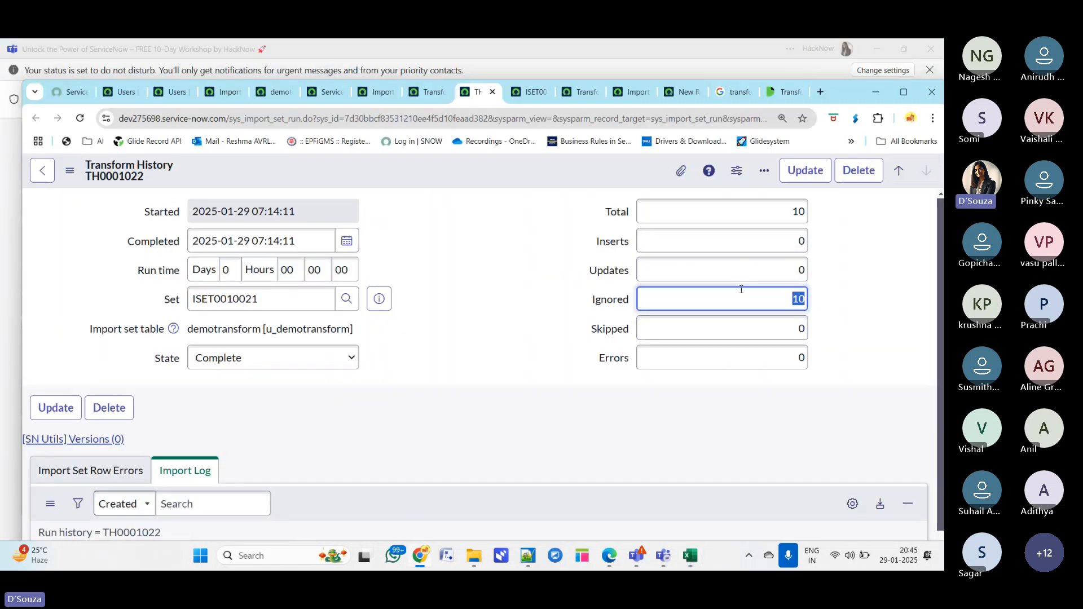
pyautogui.hotkey('alt', 'Tab')
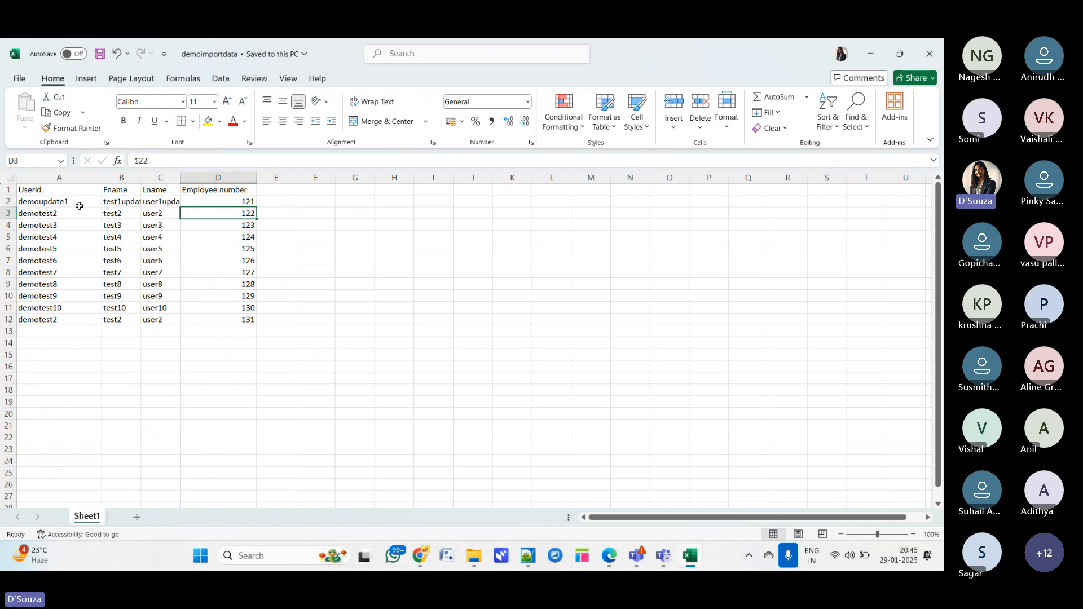
pyautogui.moveTo(68, 193); pyautogui.dragTo(242, 316)
# - Widen the Fname and Lname columns in the spreadsheet to show their full values
pyautogui.hotkey('alt', 'Tab')
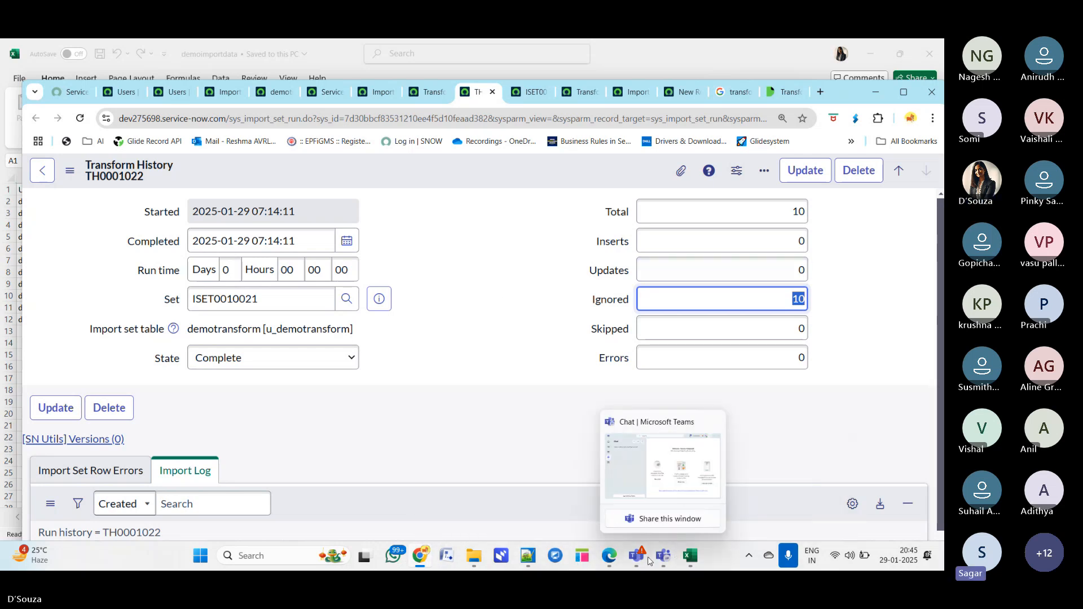
pyautogui.moveTo(642, 560)
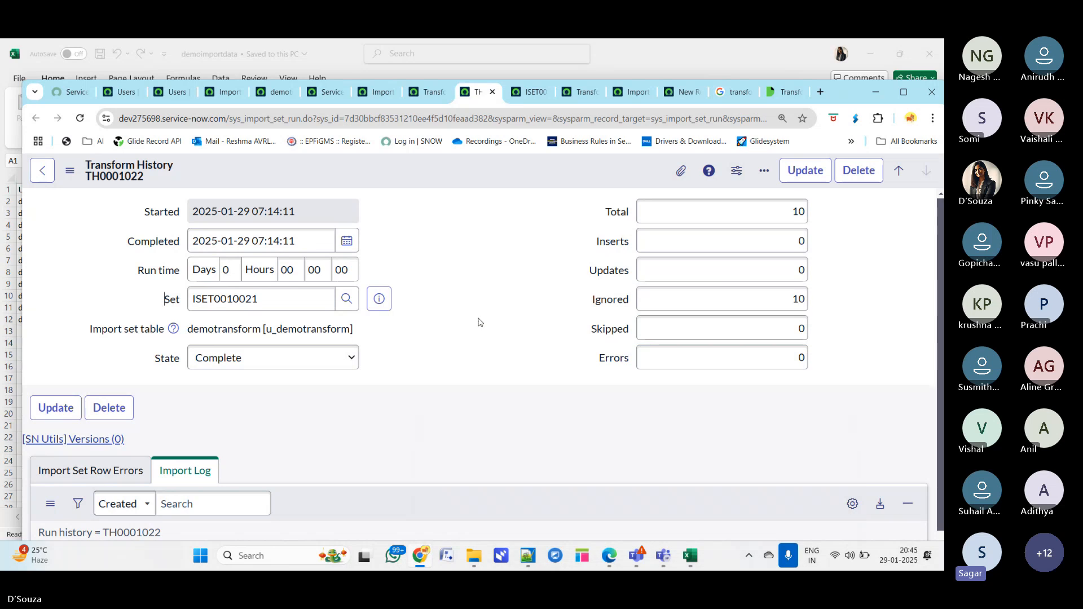
pyautogui.hotkey('alt', 'Tab')
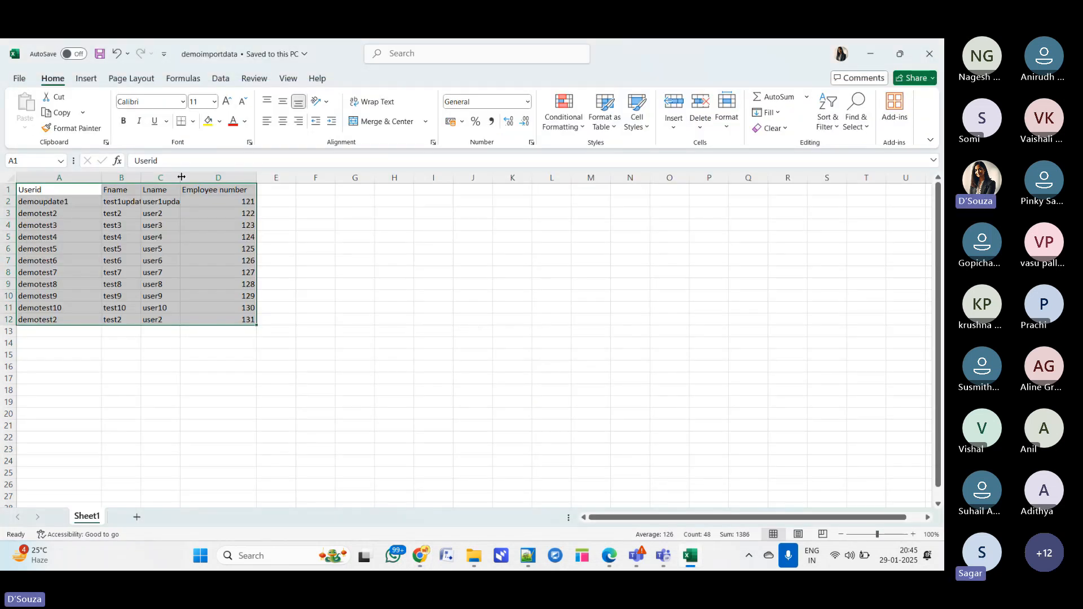
pyautogui.moveTo(180, 178); pyautogui.dragTo(212, 178)
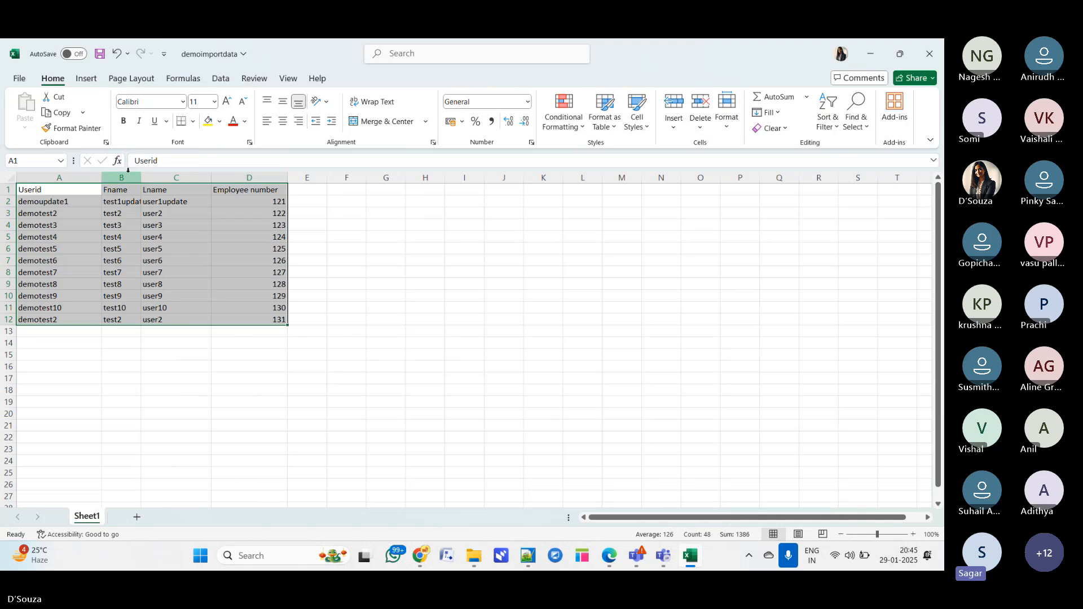
pyautogui.moveTo(141, 178); pyautogui.dragTo(185, 179)
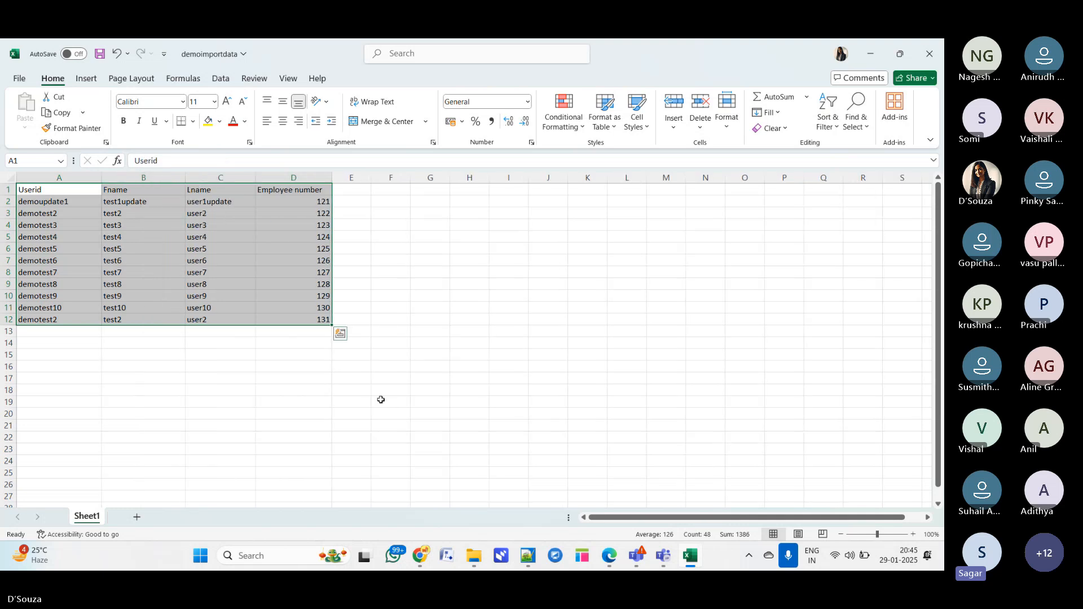
pyautogui.click(467, 378)
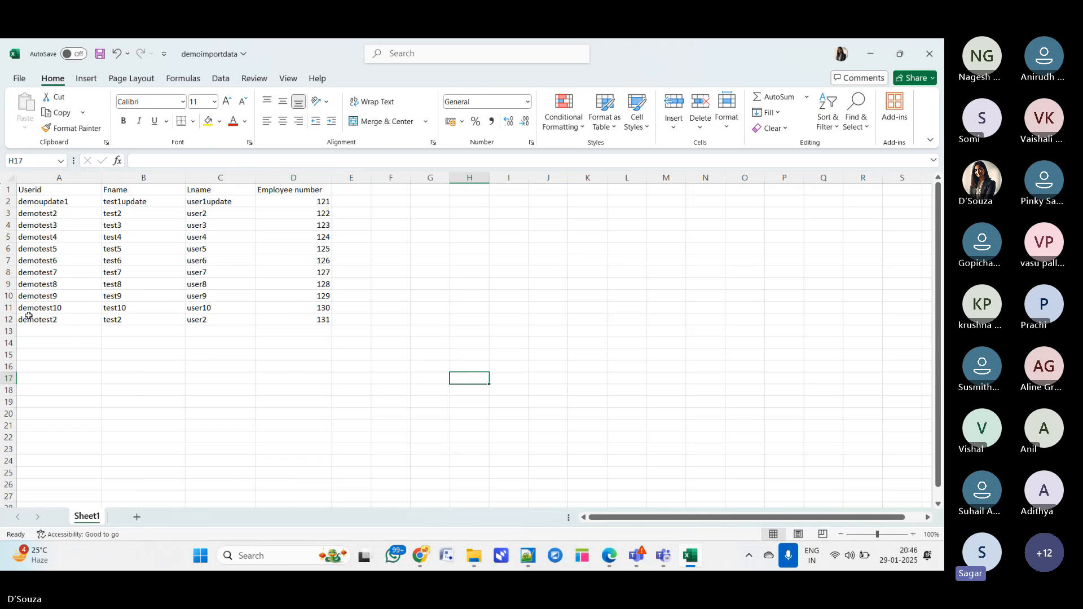
pyautogui.click(3, 319)
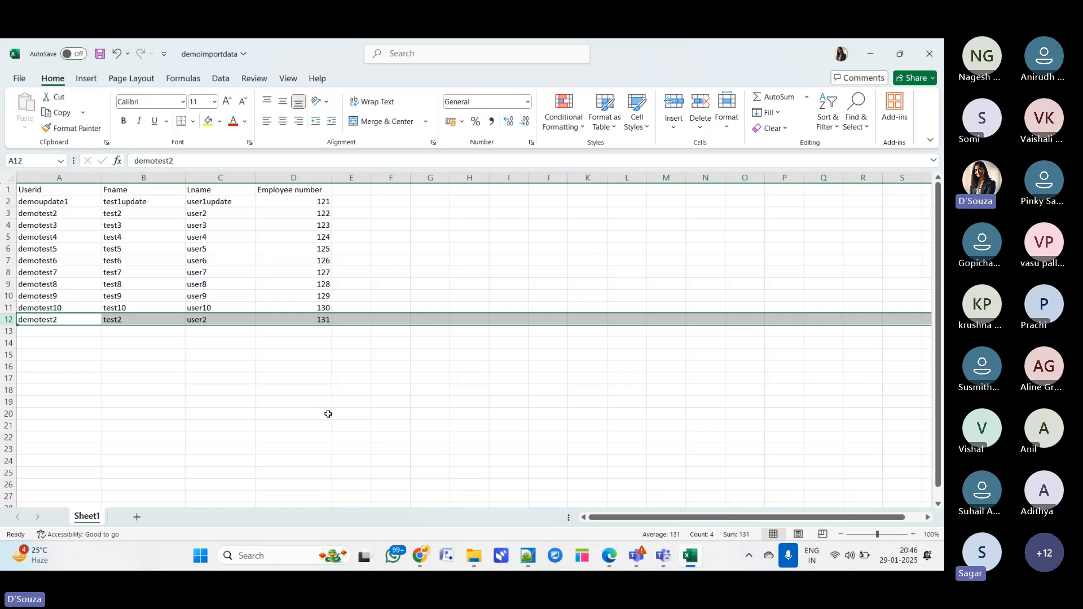
pyautogui.click(867, 56)
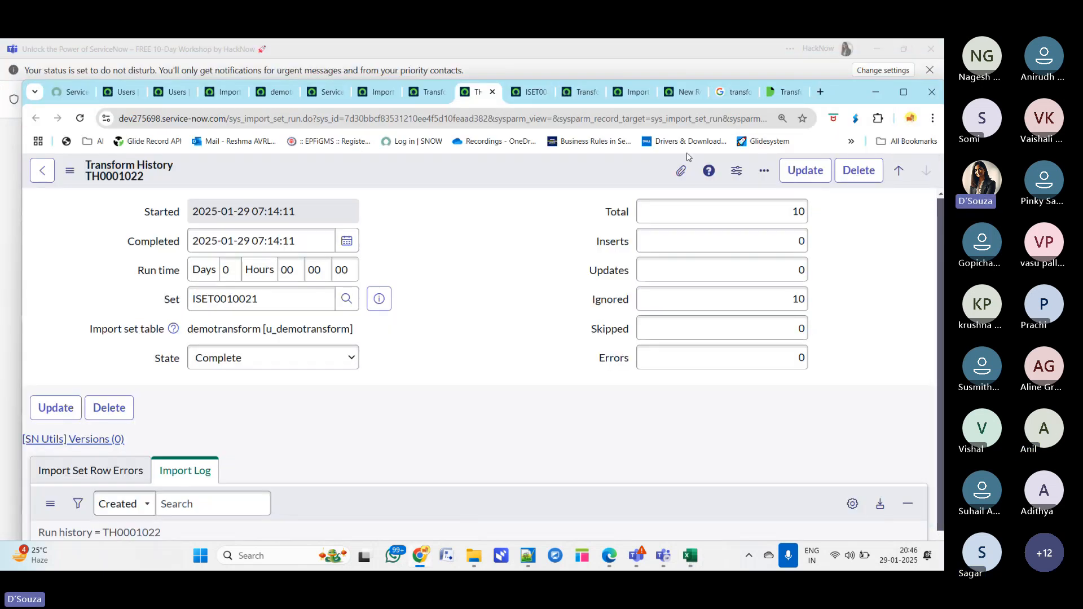
pyautogui.click(641, 54)
pyautogui.click(798, 101)
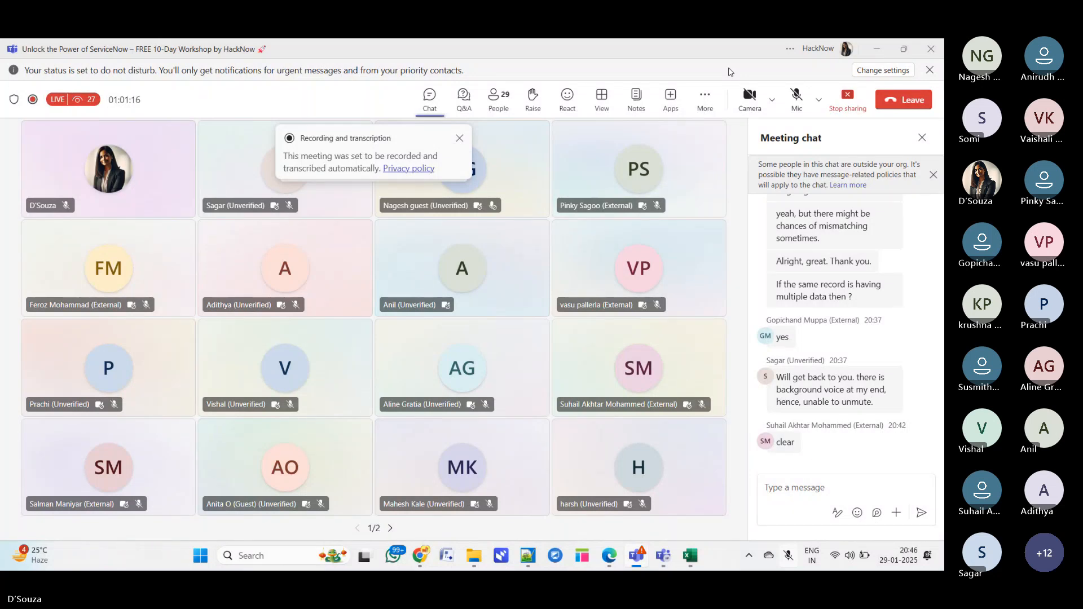
pyautogui.click(796, 96)
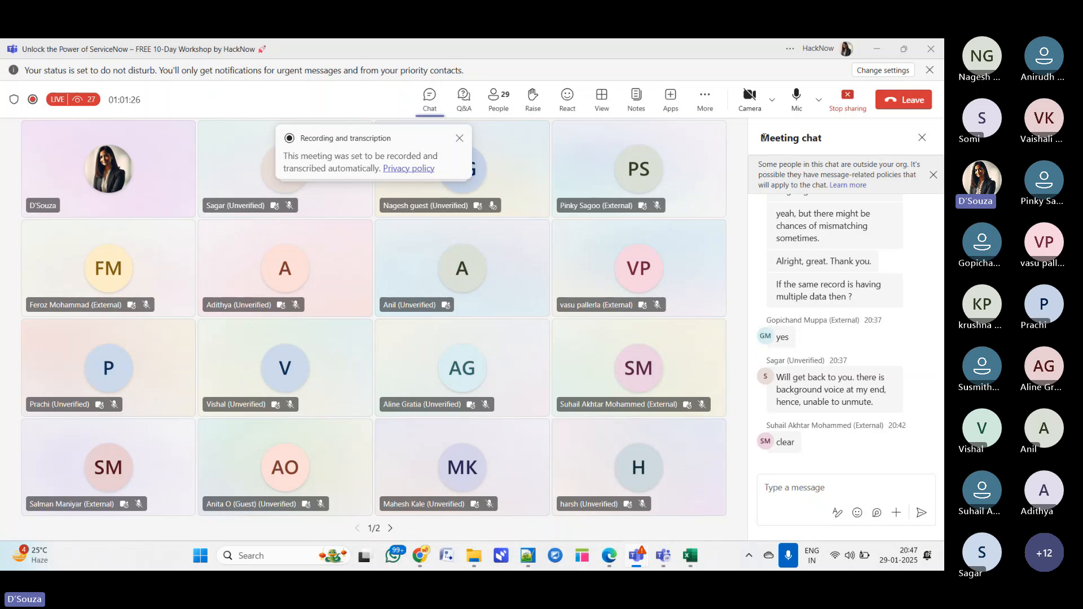
pyautogui.moveTo(689, 557)
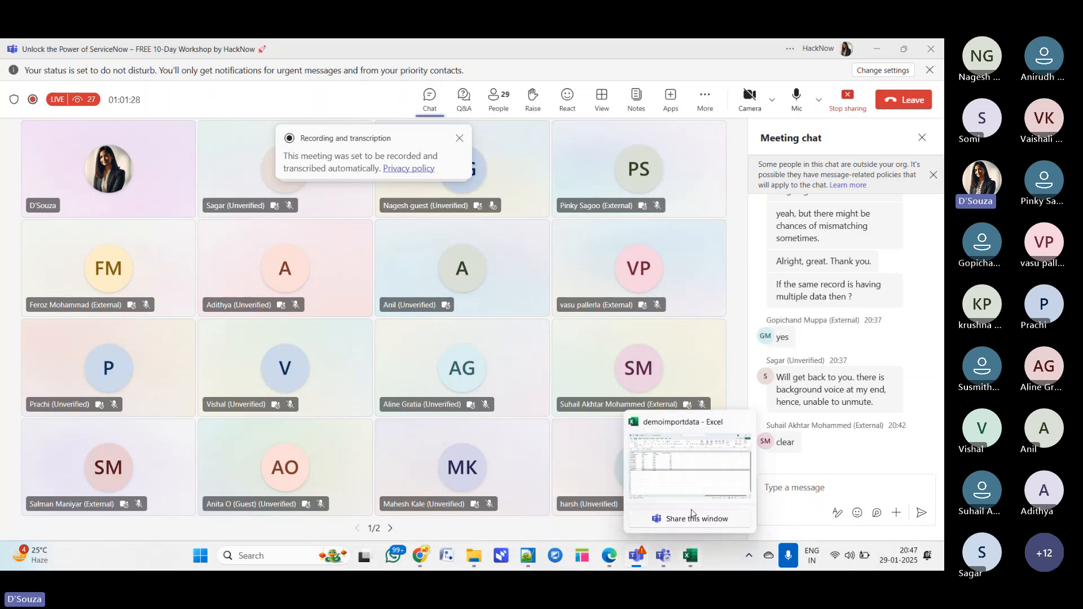
# - Switch to the spreadsheet and examine its last row with the repeated demotest2 user and employee number 131
pyautogui.click(693, 515)
pyautogui.click(468, 250)
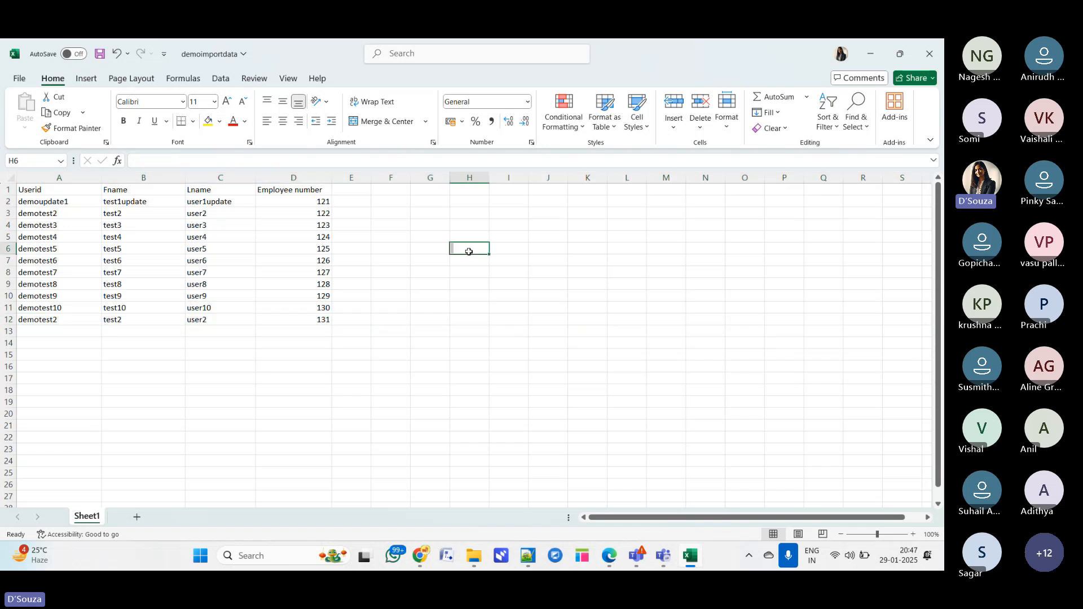
pyautogui.click(328, 322)
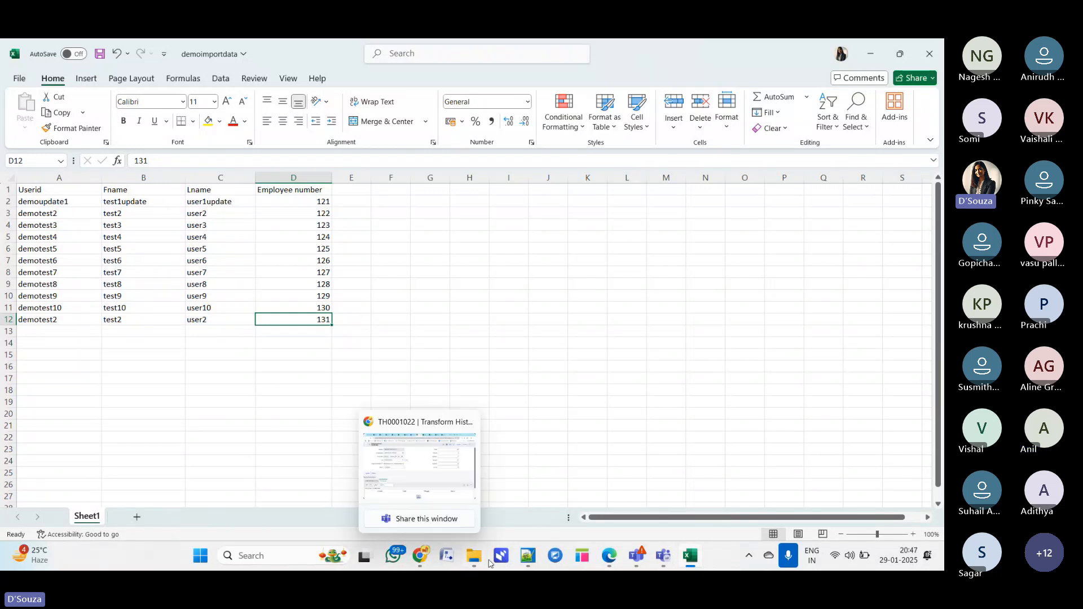
# - Return to the browser and open the Load Data page from the navigator by filtering for load data
pyautogui.moveTo(637, 556)
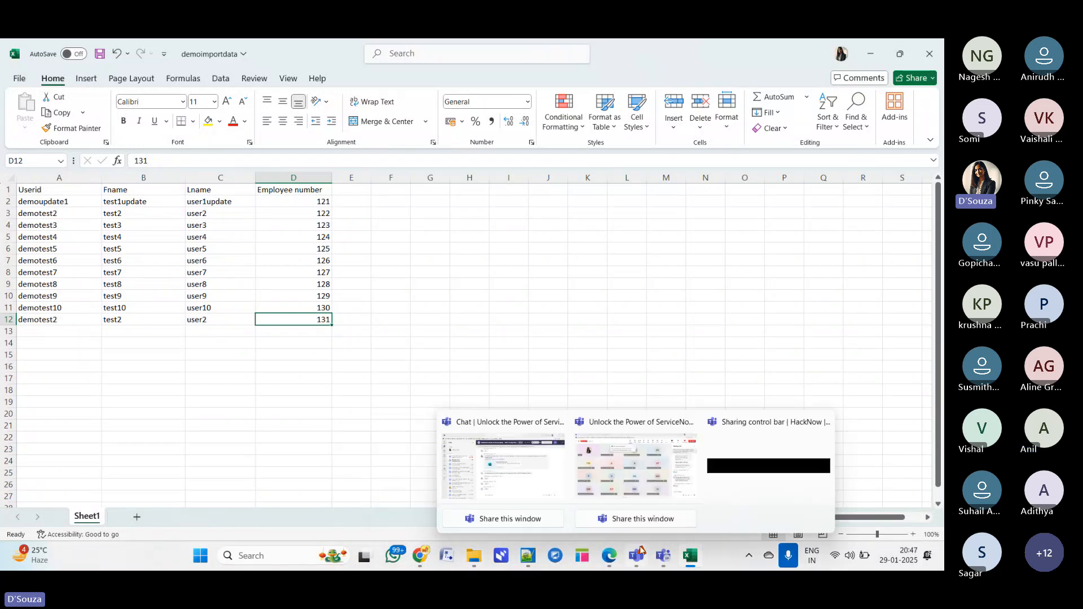
pyautogui.click(634, 472)
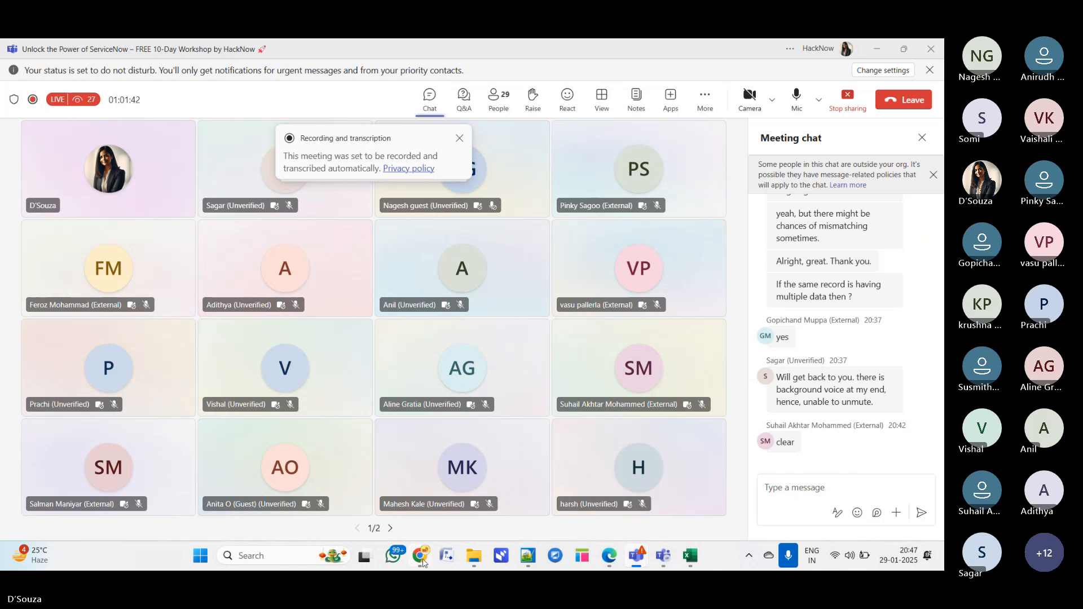
pyautogui.moveTo(420, 556)
pyautogui.click(406, 456)
pyautogui.click(122, 92)
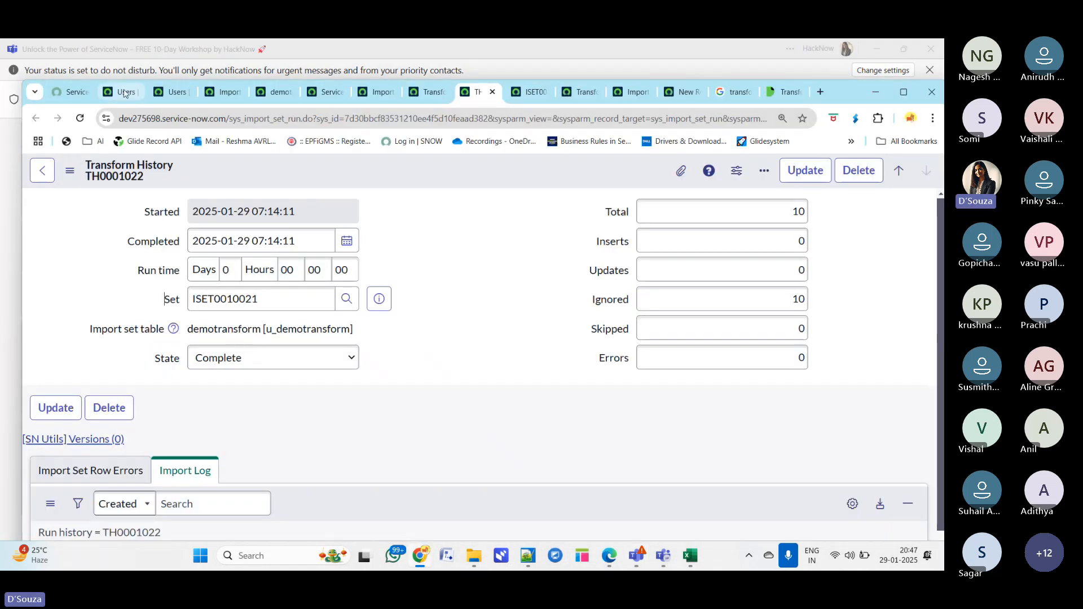
pyautogui.click(96, 173)
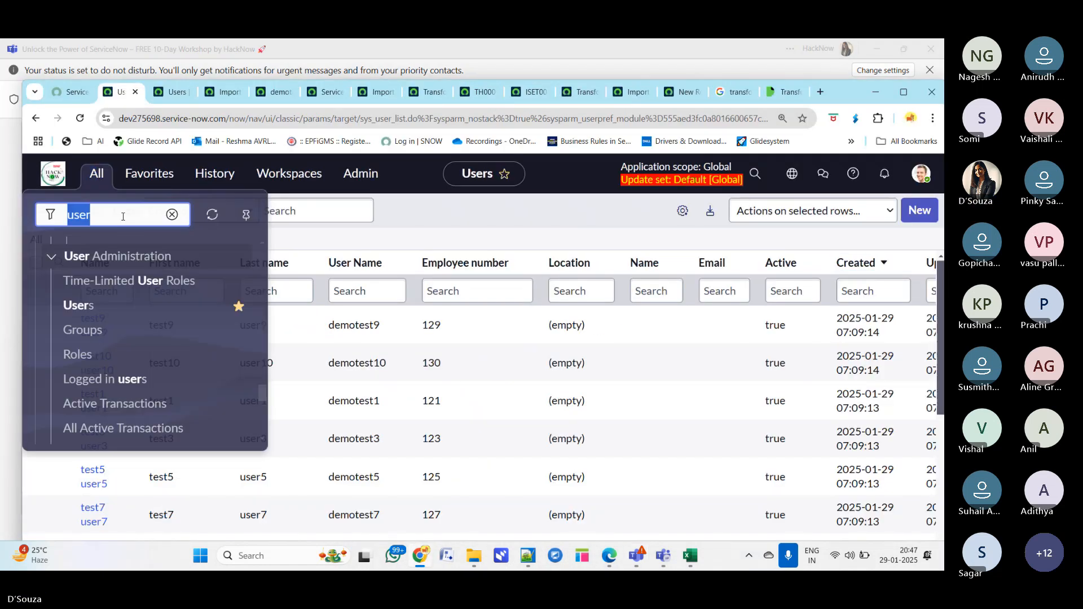
pyautogui.write('load data')
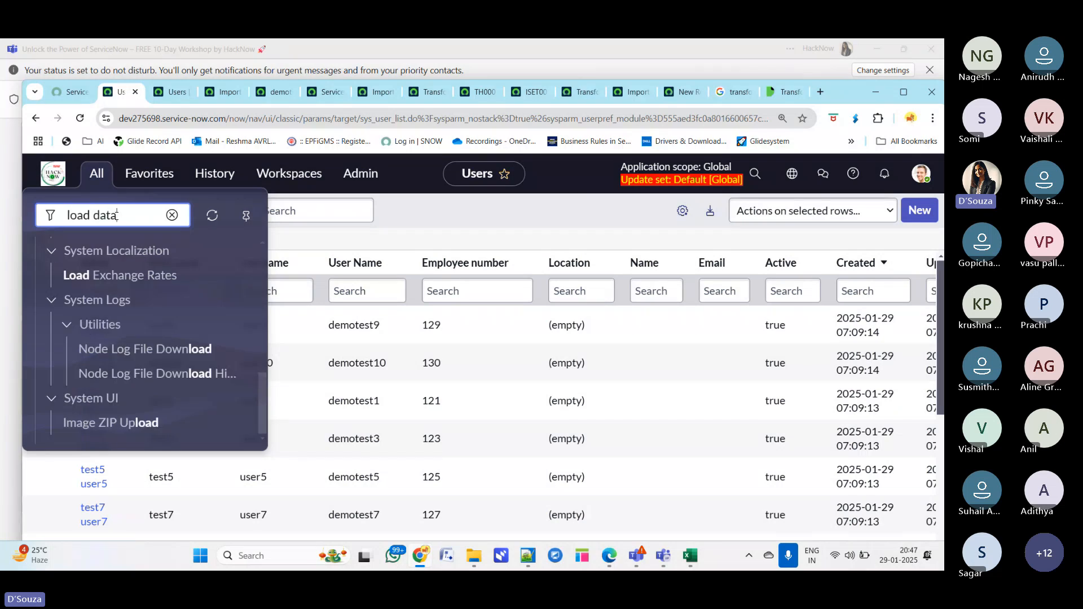
pyautogui.click(90, 354)
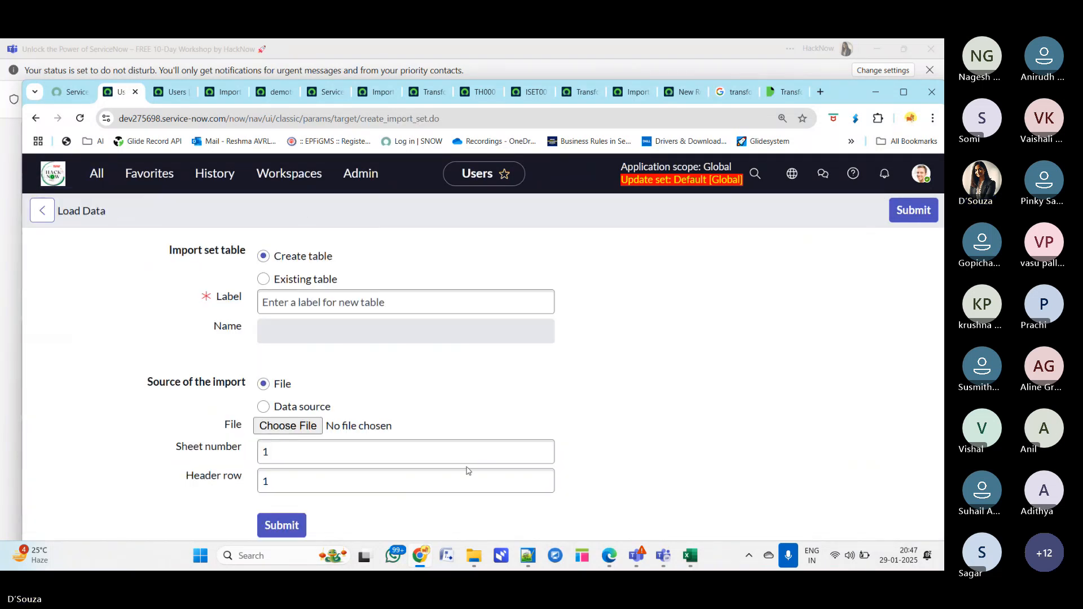
# - Load demoimportdata.xlsx into the existing demotransform [u_demotransform] import set table and submit
pyautogui.click(264, 279)
pyautogui.click(468, 297)
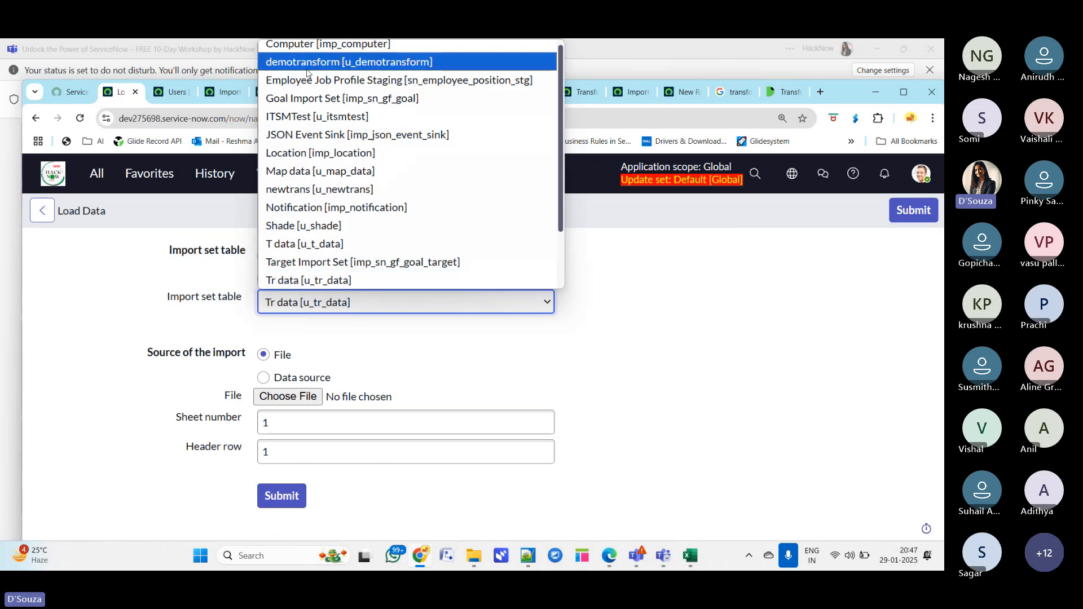
pyautogui.click(468, 62)
pyautogui.click(667, 331)
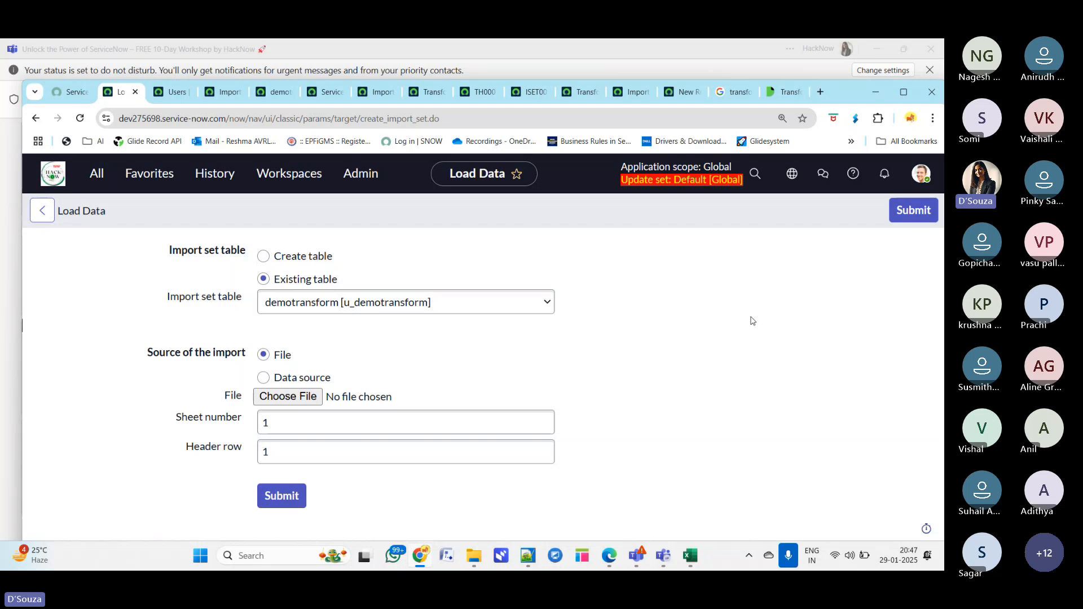
pyautogui.click(286, 397)
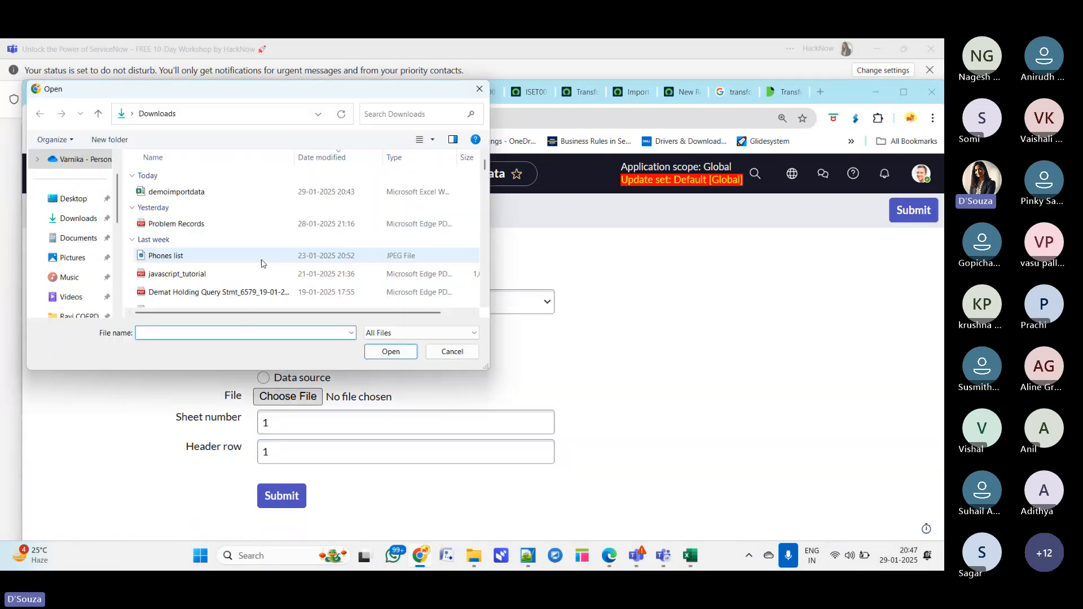
pyautogui.click(173, 193)
pyautogui.click(378, 351)
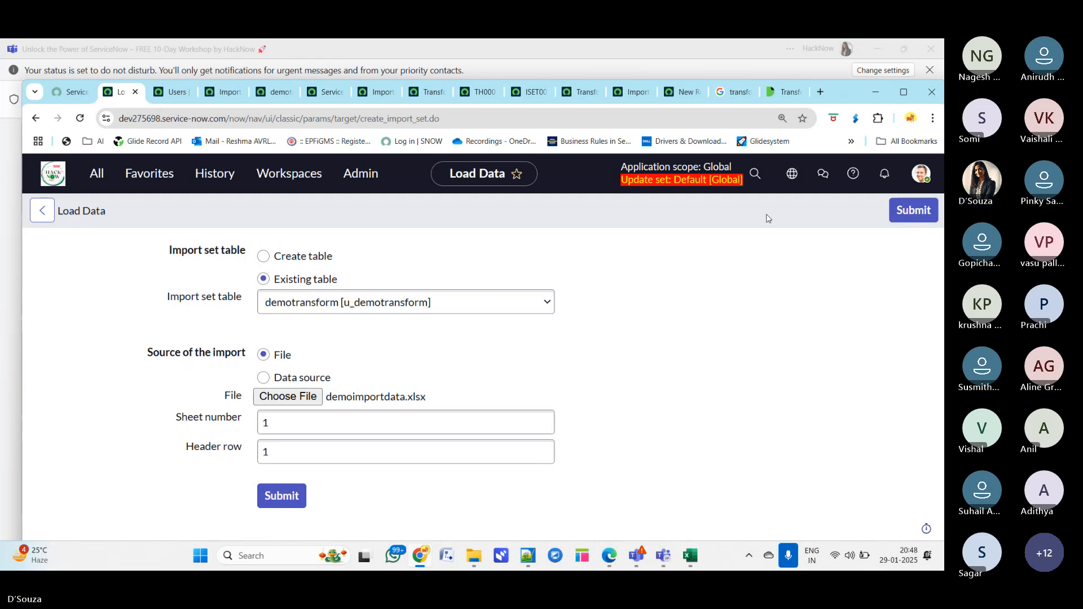
pyautogui.click(294, 498)
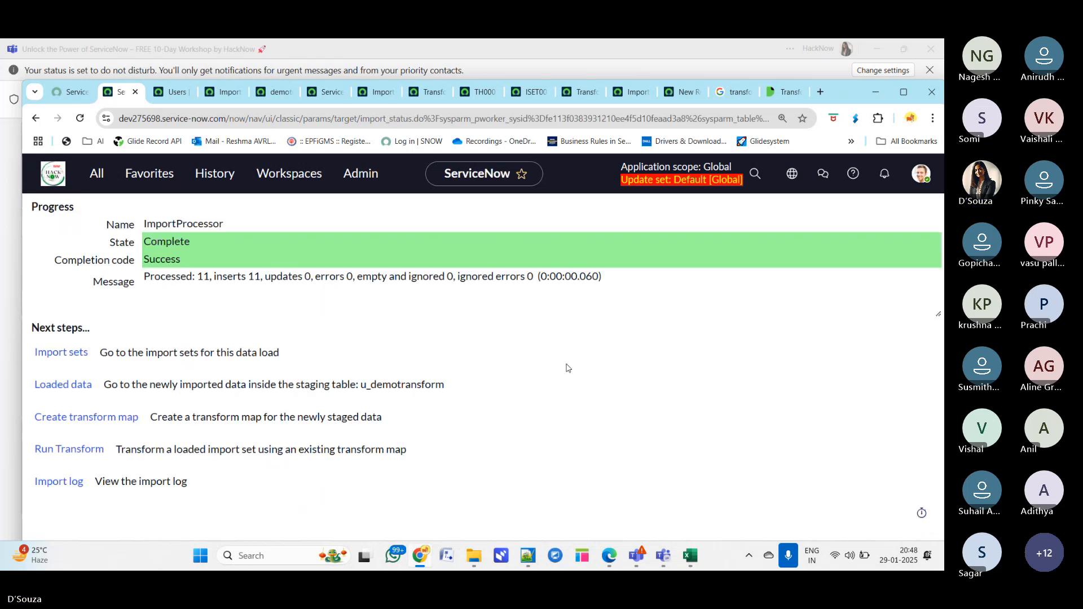
# - Run the transform for the new import set ISET0010022 with the demotransformdata - sys_user map
pyautogui.moveTo(151, 276); pyautogui.dragTo(575, 380)
pyautogui.click(435, 483)
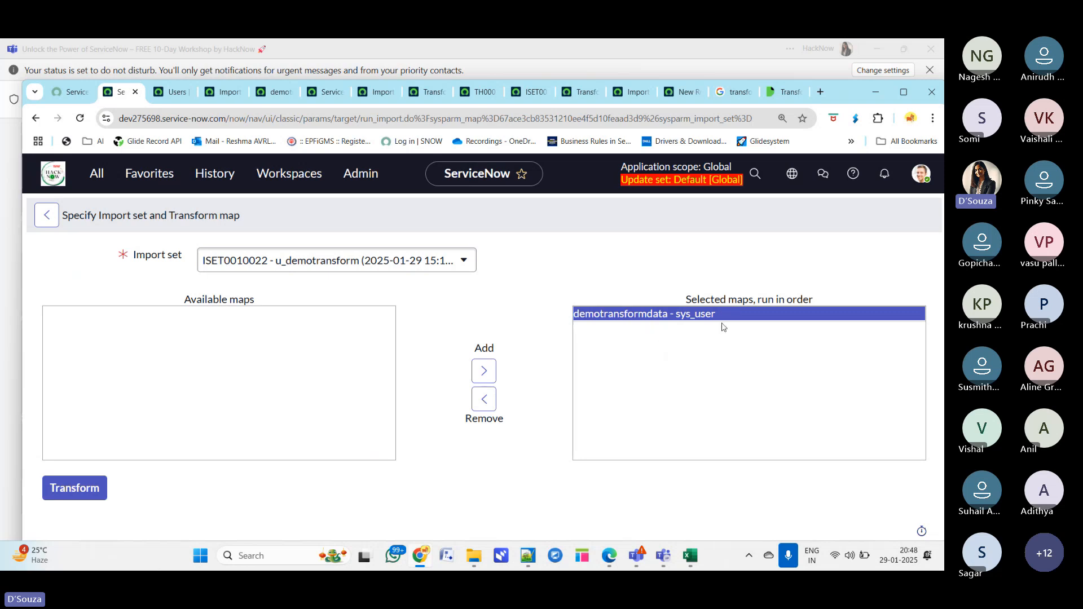
pyautogui.click(69, 490)
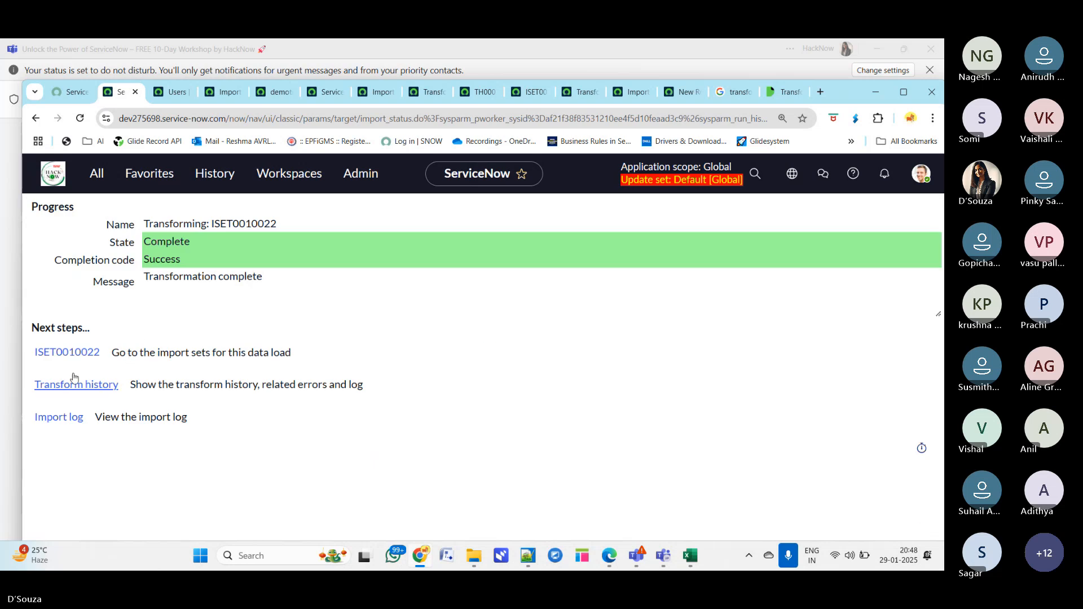
# - Close the browser tabs to the right, then open import set ISET0010022 and its transform history in new tabs
pyautogui.rightClick(125, 93)
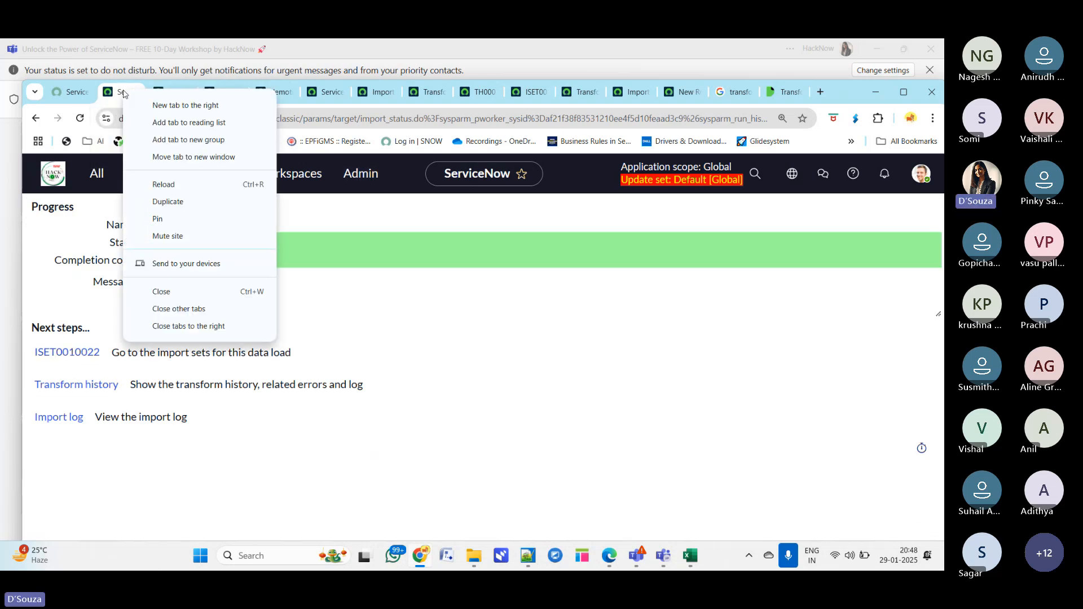
pyautogui.click(189, 326)
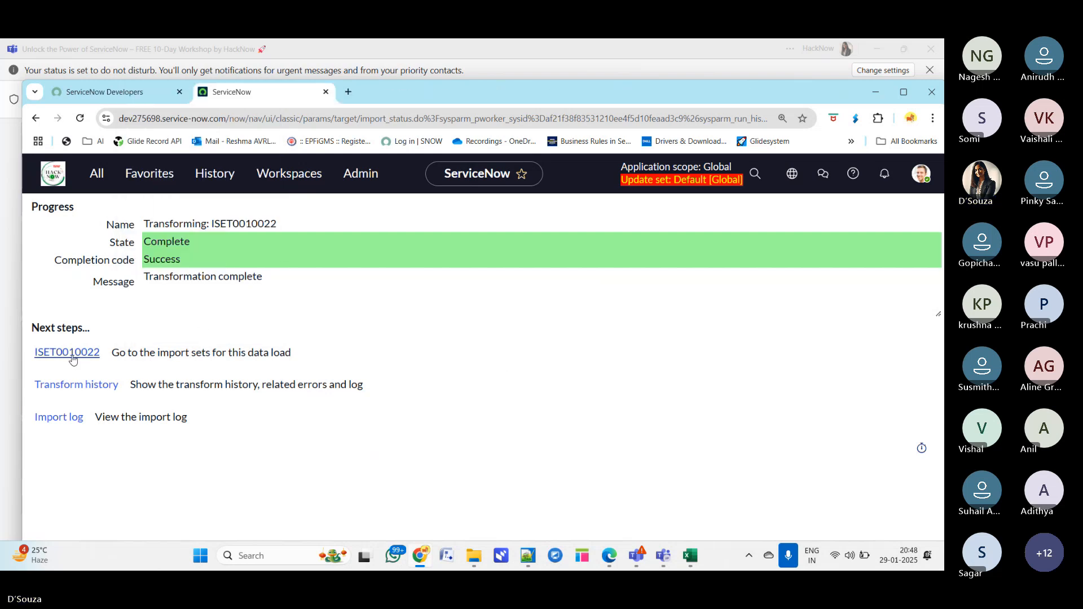
pyautogui.click(77, 388)
pyautogui.click(77, 388)
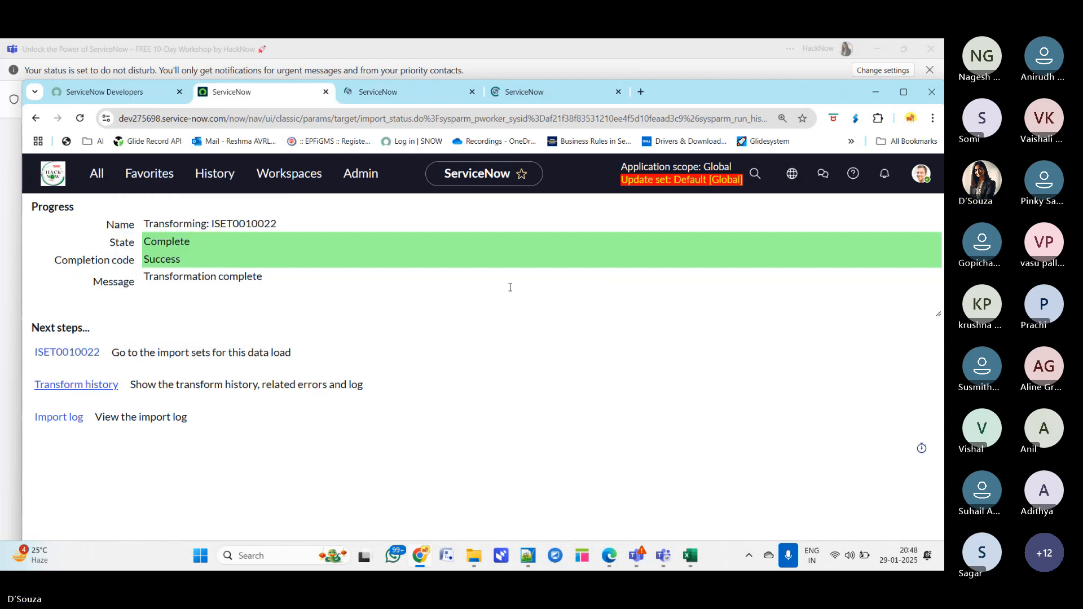
pyautogui.click(406, 91)
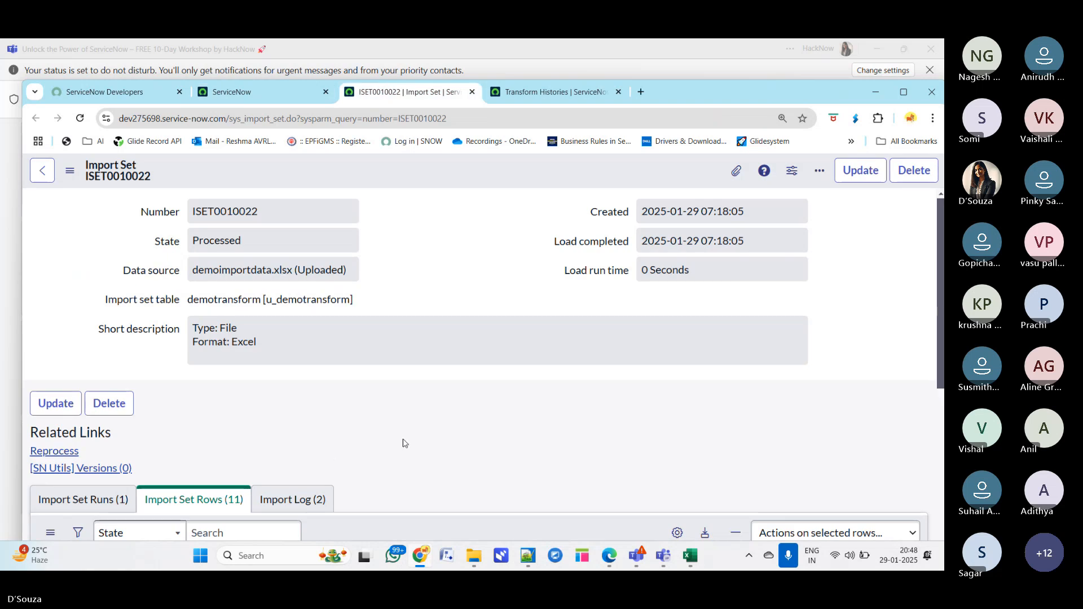
# - Examine the import set rows of ISET0010022, their states, target records, errors and comments
pyautogui.scroll(-2, 404, 443)
pyautogui.scroll(-3, 403, 443)
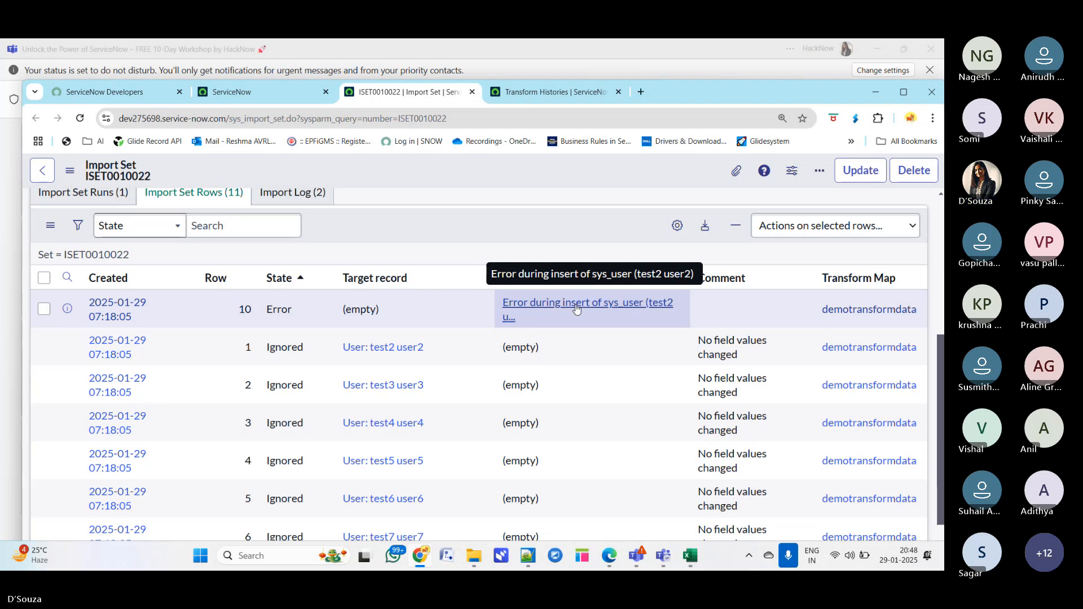
pyautogui.scroll(-3, 536, 460)
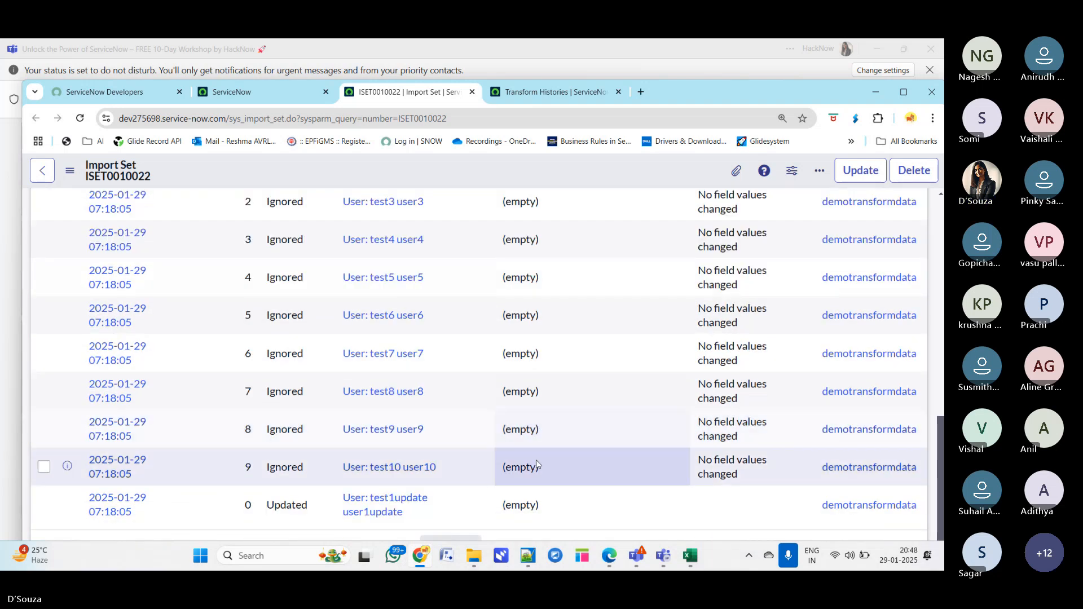
pyautogui.click(903, 92)
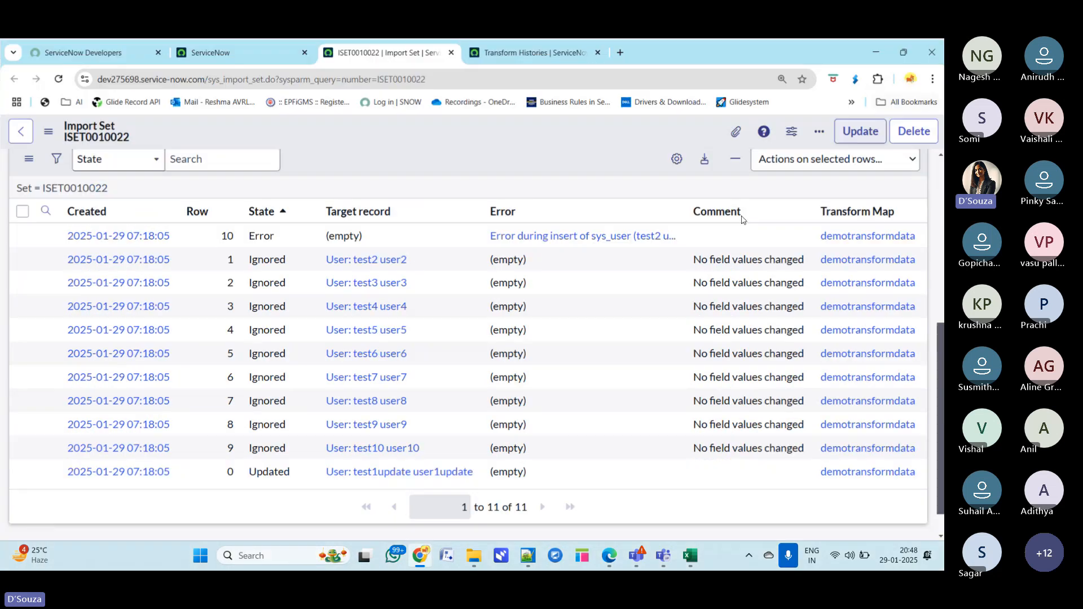
pyautogui.scroll(4, 481, 378)
pyautogui.scroll(-3, 481, 378)
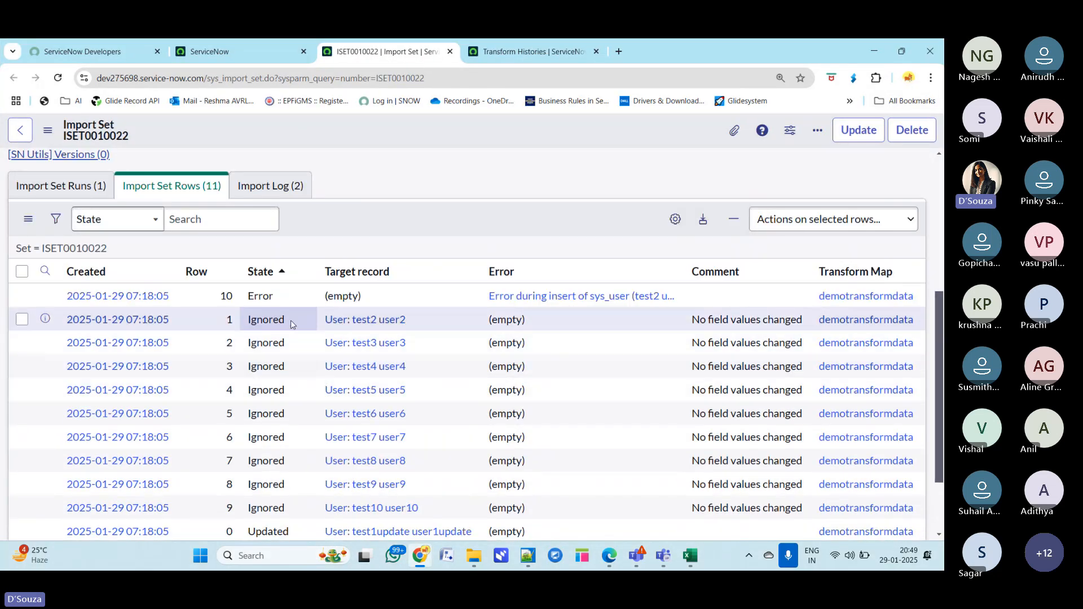
pyautogui.moveTo(417, 318); pyautogui.dragTo(317, 329)
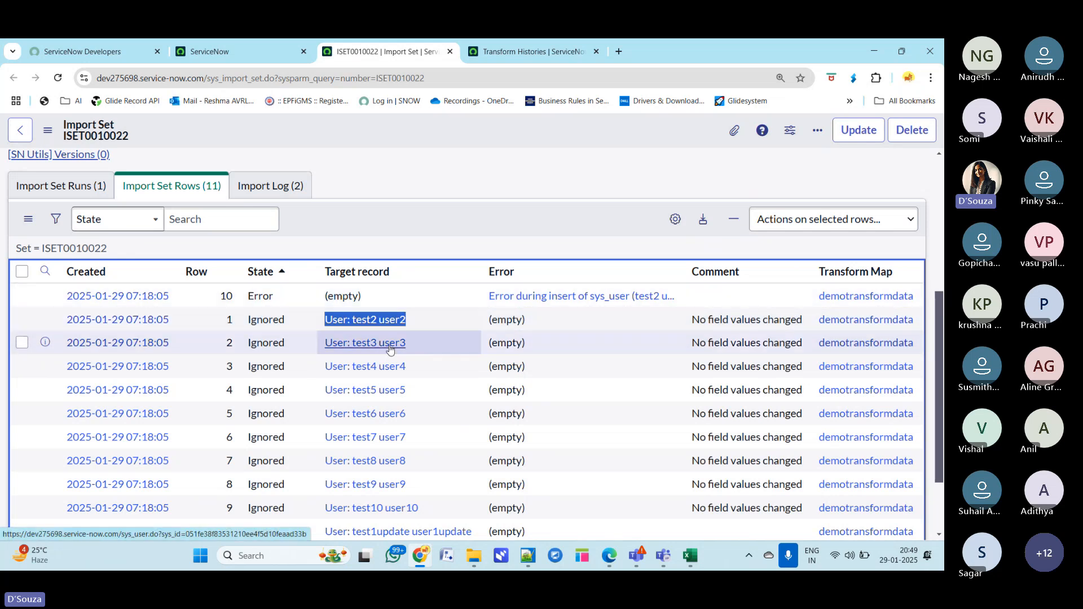
pyautogui.moveTo(689, 320); pyautogui.dragTo(805, 319)
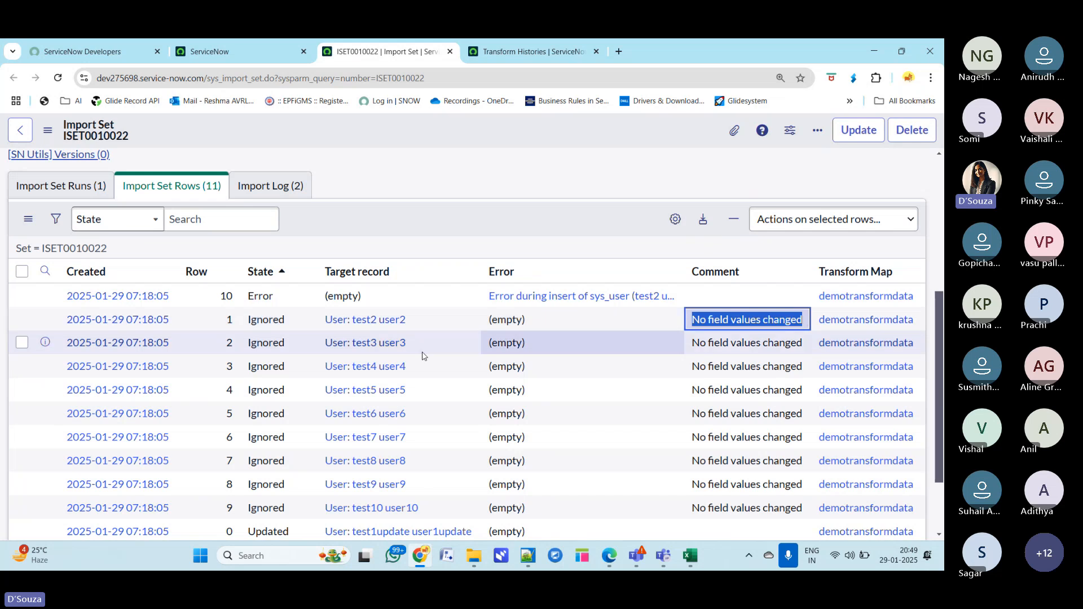
pyautogui.moveTo(408, 343); pyautogui.dragTo(325, 343)
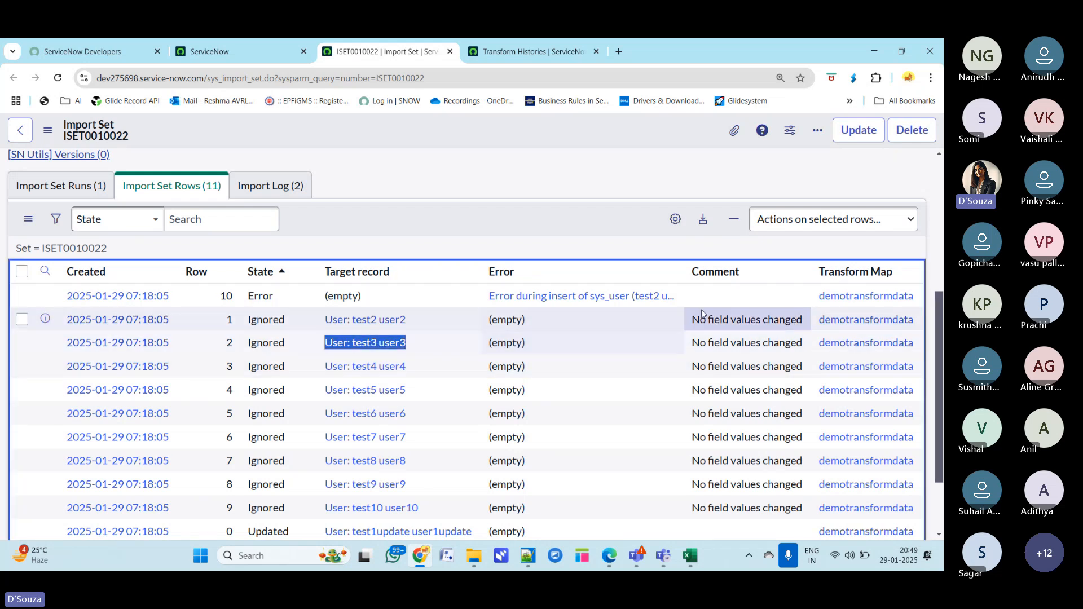
pyautogui.scroll(-2, 760, 480)
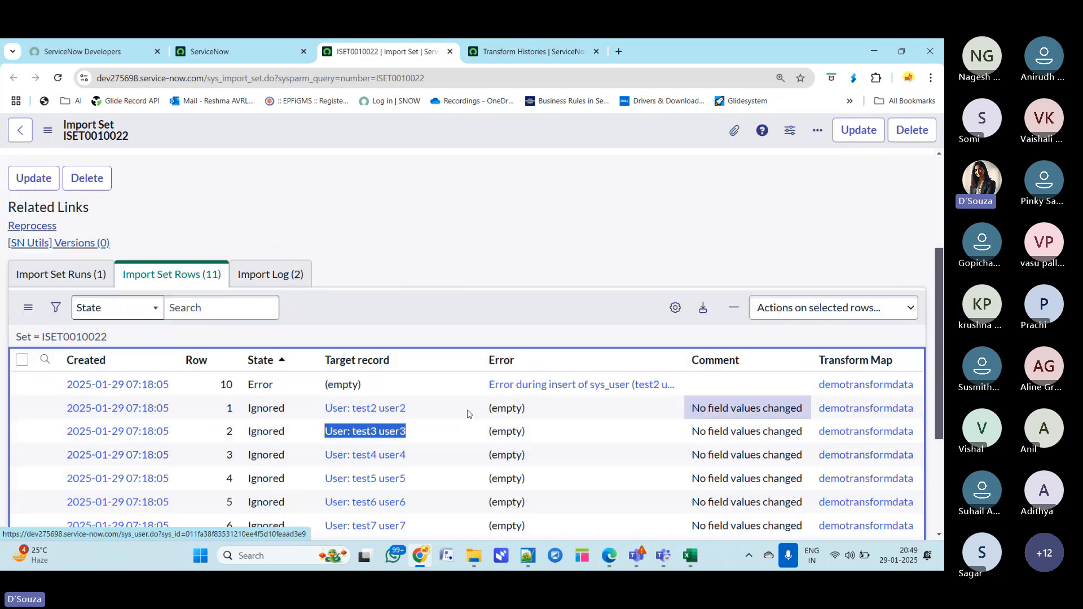
pyautogui.scroll(3, 600, 437)
pyautogui.click(557, 171)
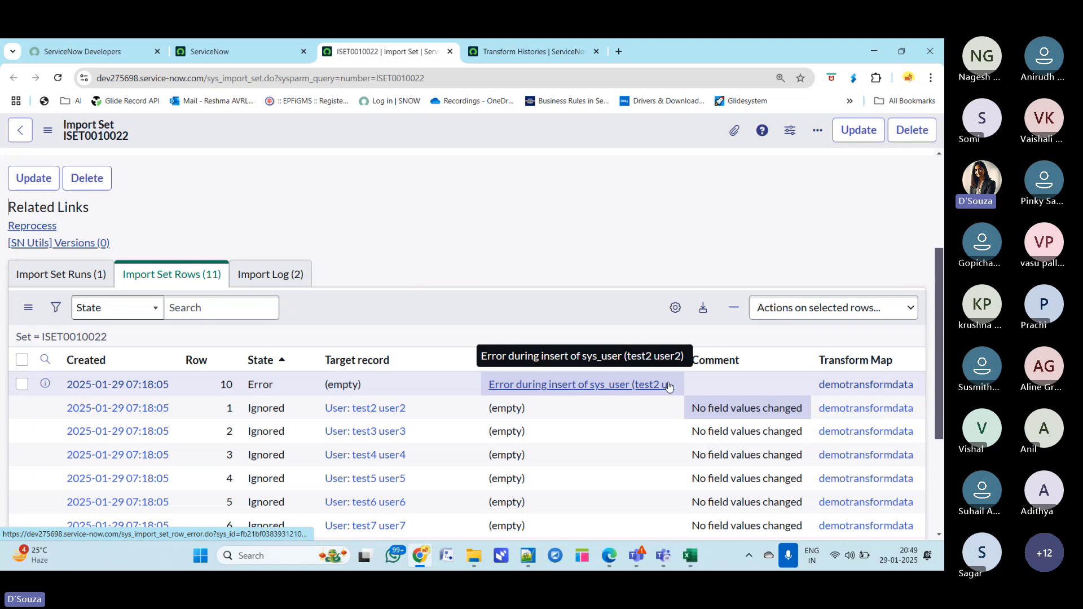
# - Open the errored import set row 10 in a new tab and examine its field values and import log
pyautogui.middleClick(45, 385)
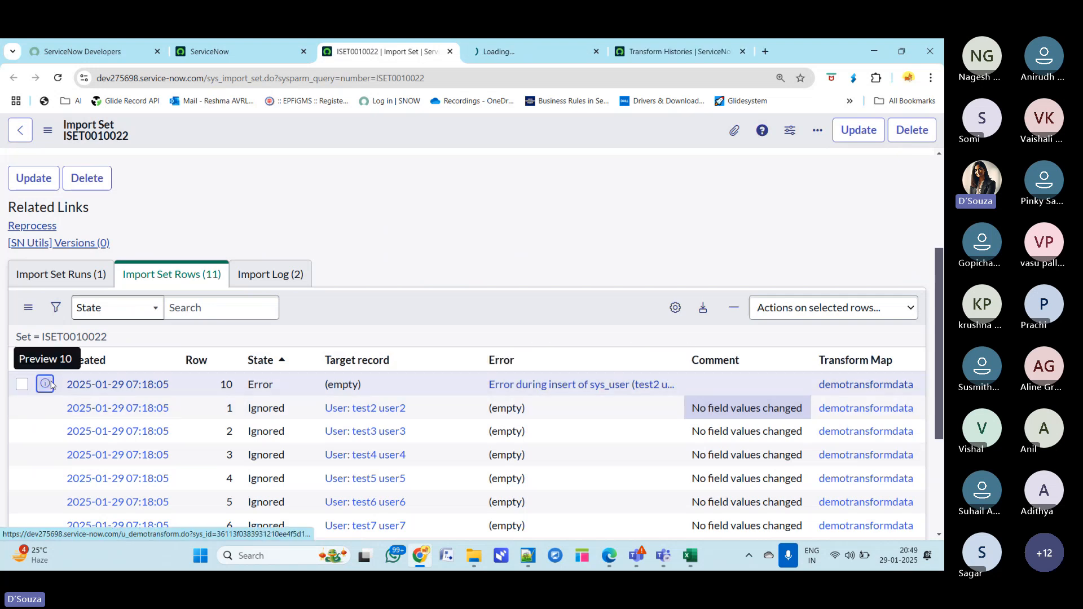
pyautogui.click(535, 51)
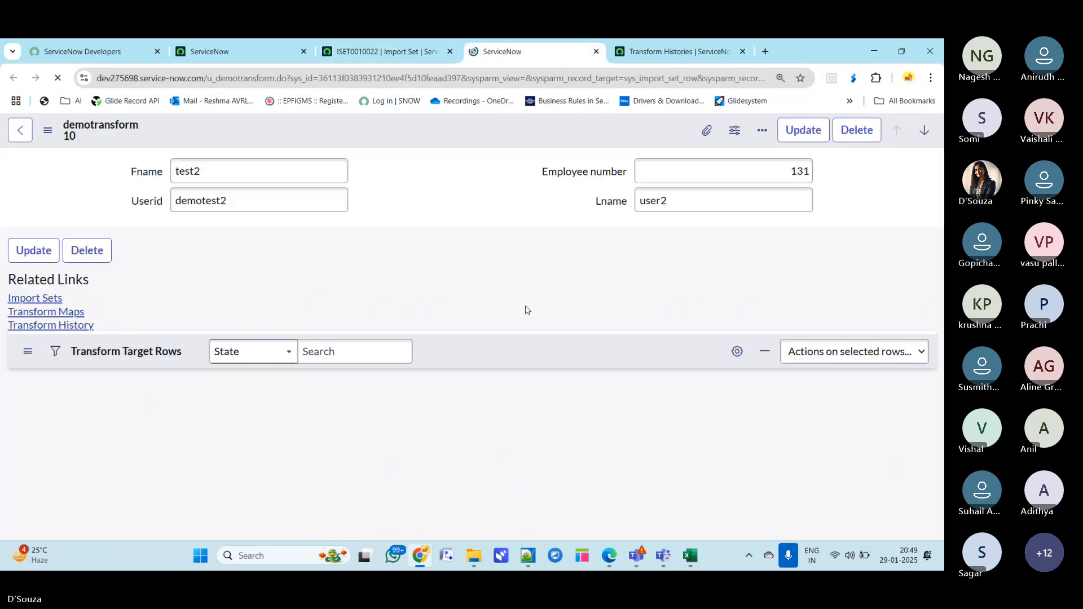
pyautogui.click(247, 200)
pyautogui.doubleClick(246, 200)
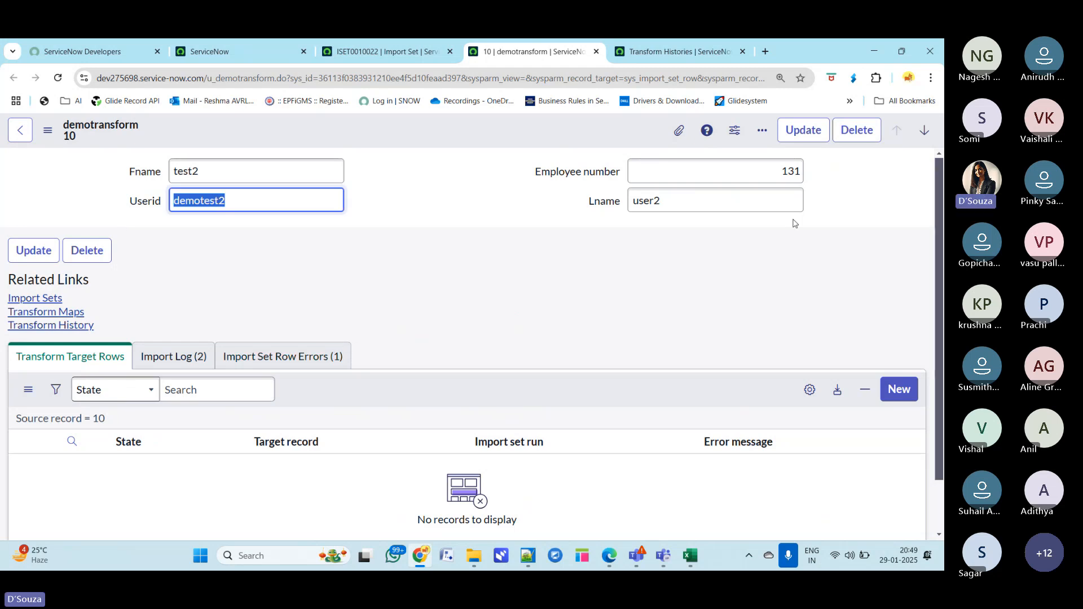
pyautogui.click(682, 164)
pyautogui.doubleClick(789, 171)
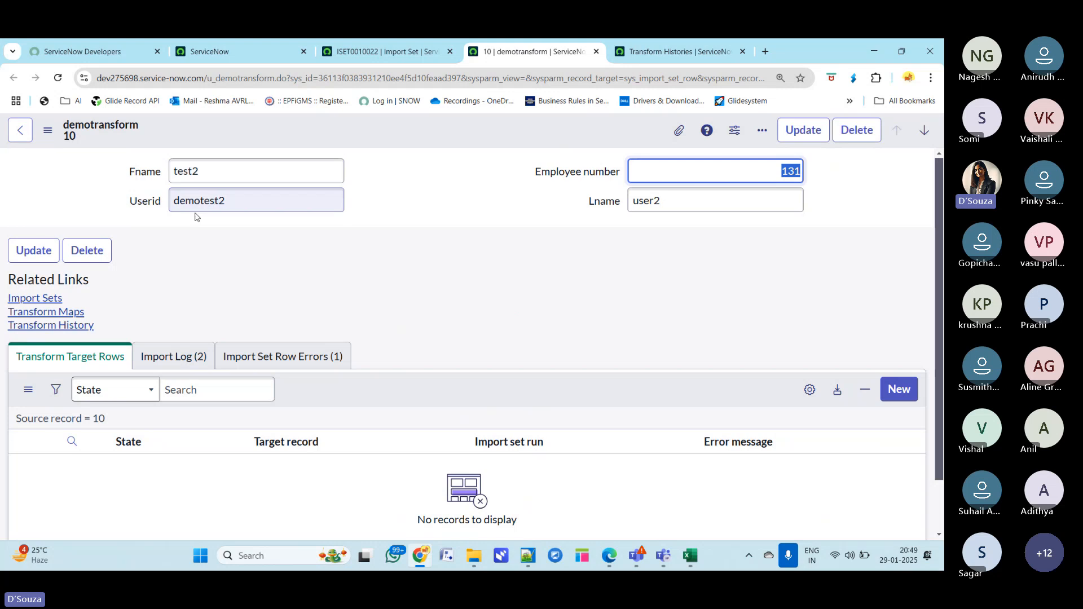
pyautogui.click(237, 202)
pyautogui.moveTo(237, 202); pyautogui.dragTo(139, 211)
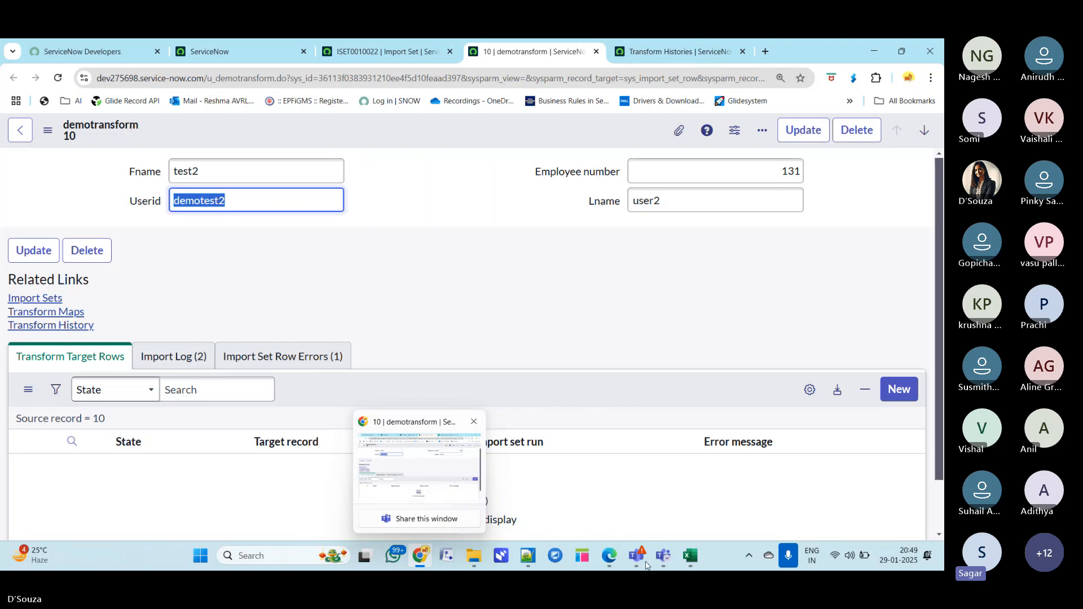
pyautogui.click(697, 324)
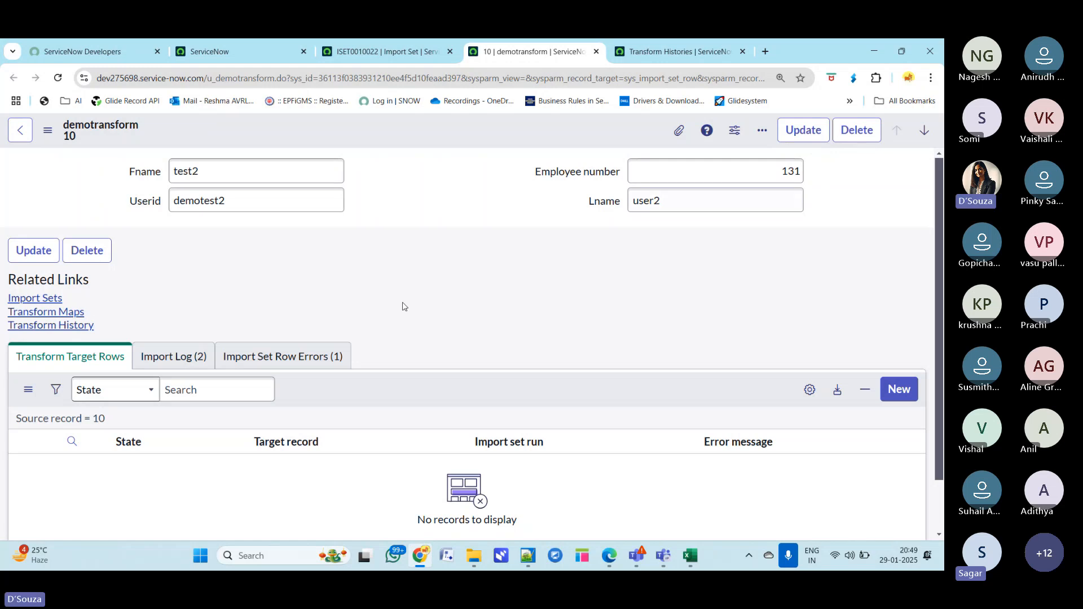
pyautogui.click(180, 357)
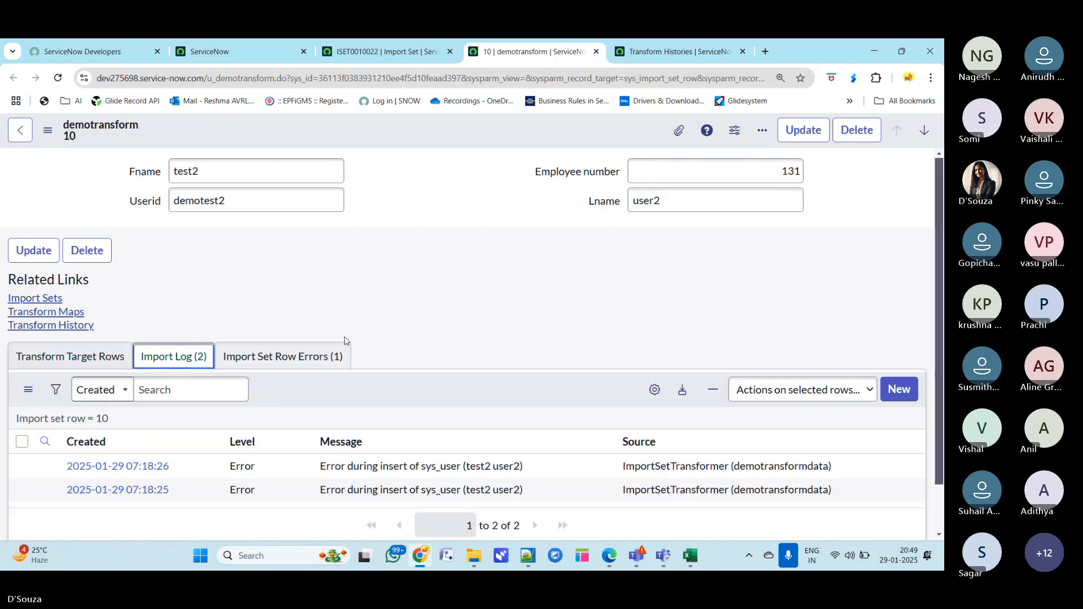
# - Examine the errored row's import set row errors, then review all ISET0010022 rows with their states, target records and comments
pyautogui.moveTo(319, 466); pyautogui.dragTo(544, 471)
pyautogui.click(282, 356)
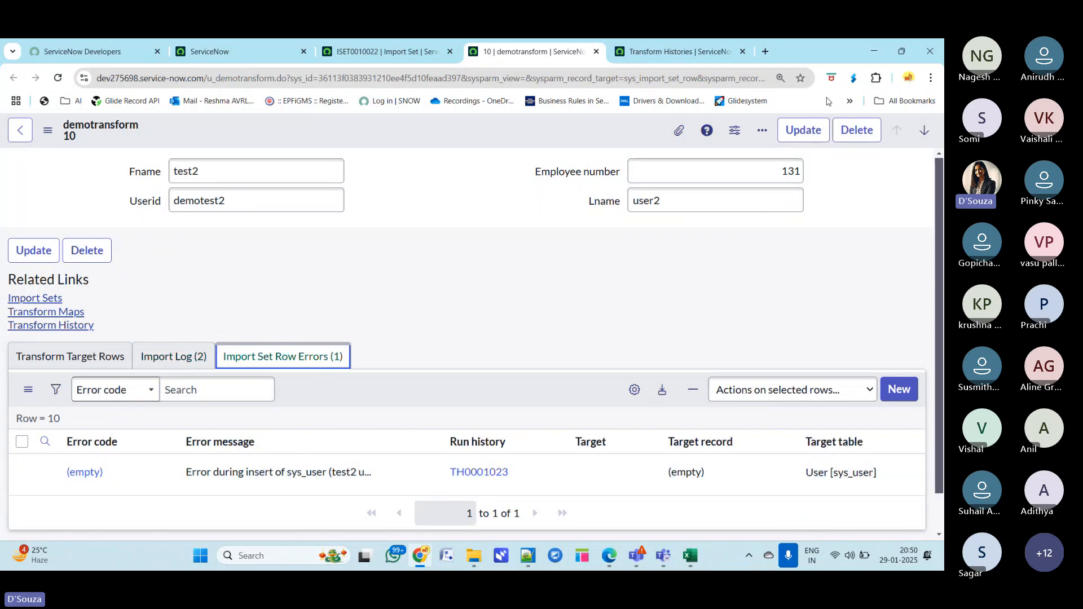
pyautogui.doubleClick(827, 56)
pyautogui.moveTo(853, 95); pyautogui.dragTo(854, 102)
pyautogui.click(437, 101)
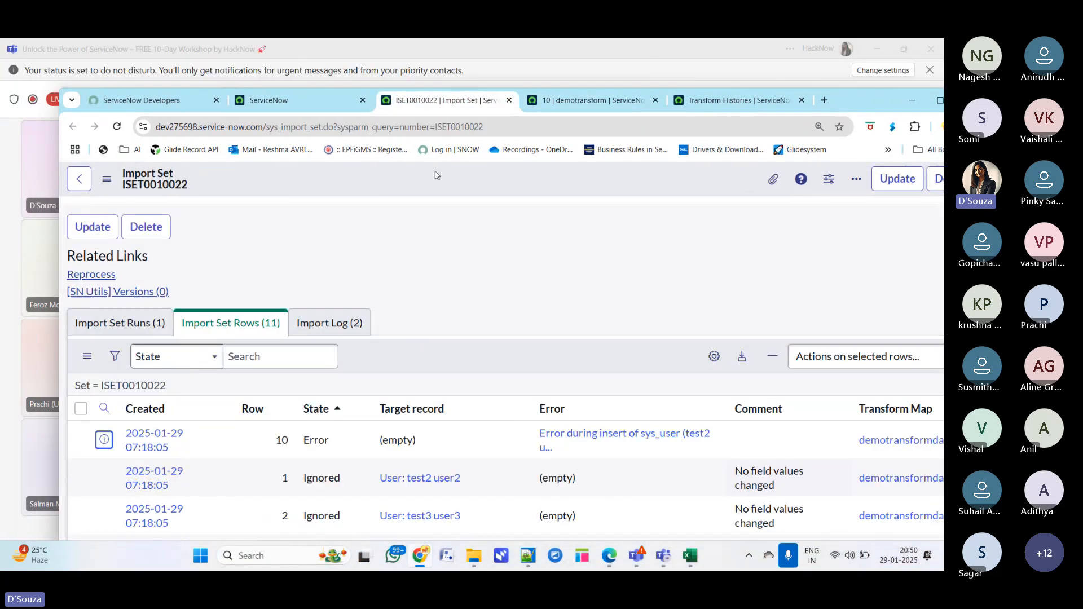
pyautogui.doubleClick(856, 100)
pyautogui.scroll(-5, 395, 451)
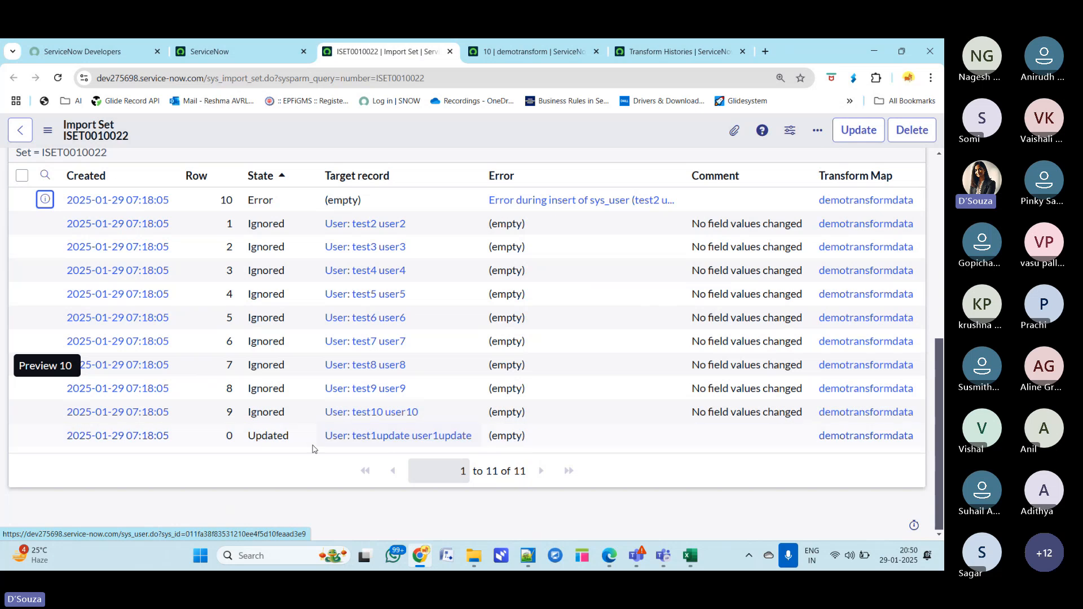
pyautogui.moveTo(292, 438); pyautogui.dragTo(246, 446)
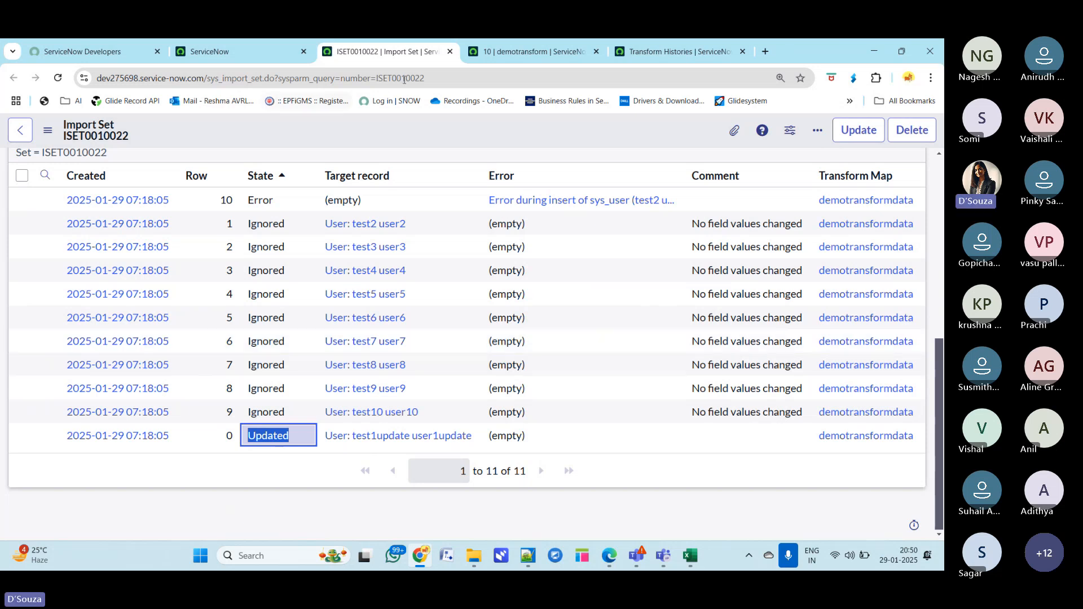
pyautogui.scroll(3, 481, 389)
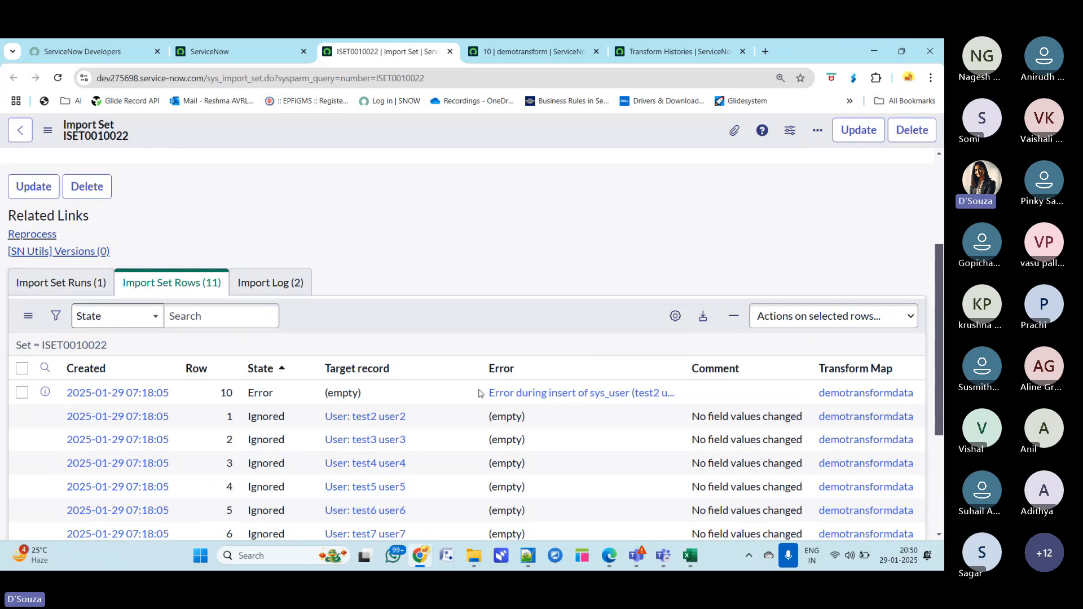
pyautogui.scroll(5, 479, 393)
# - Open the sys_user list through the navigator filter to review the imported users
pyautogui.click(210, 51)
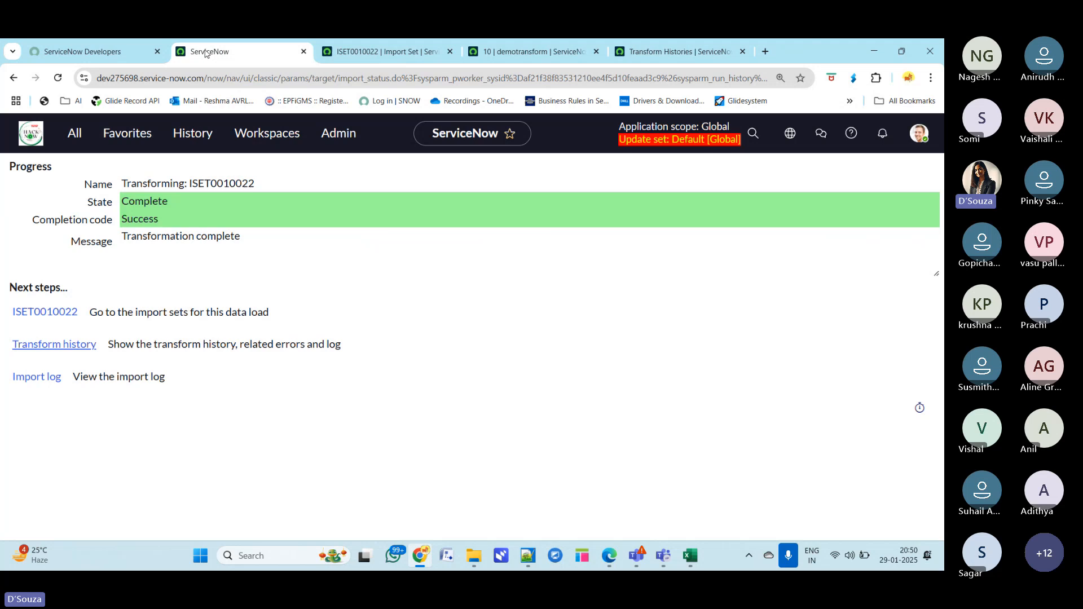
pyautogui.click(78, 134)
pyautogui.write('sys')
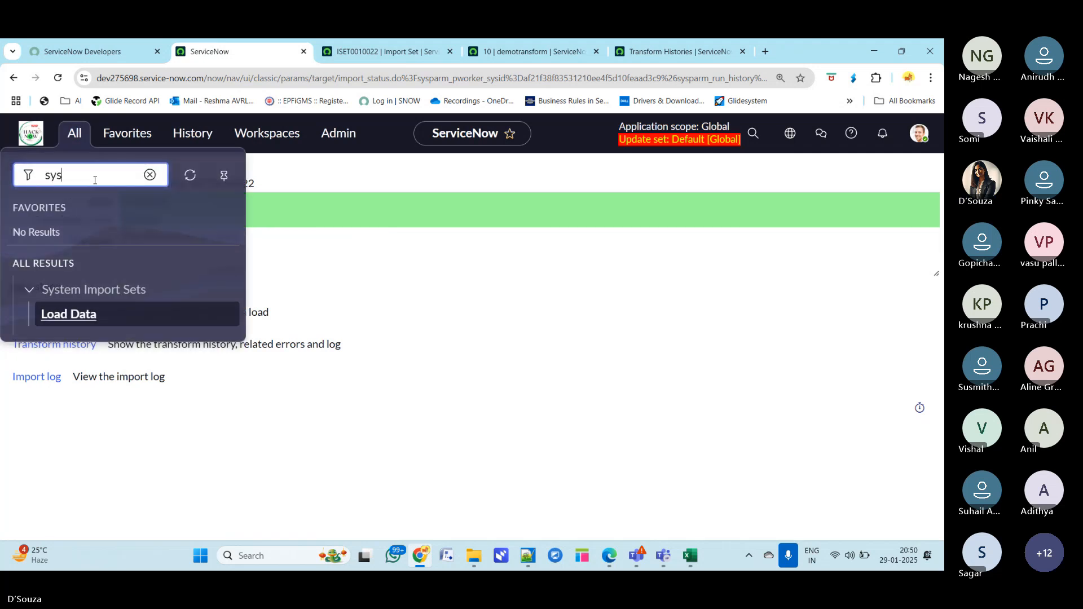
pyautogui.write('_user.l')
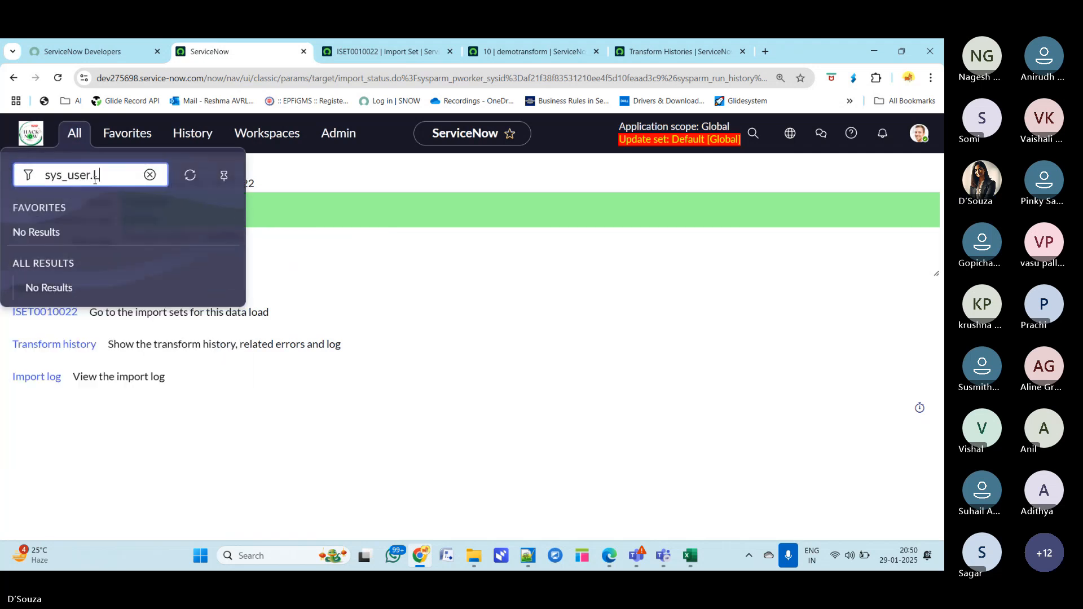
pyautogui.write('IST')
pyautogui.press('Return')
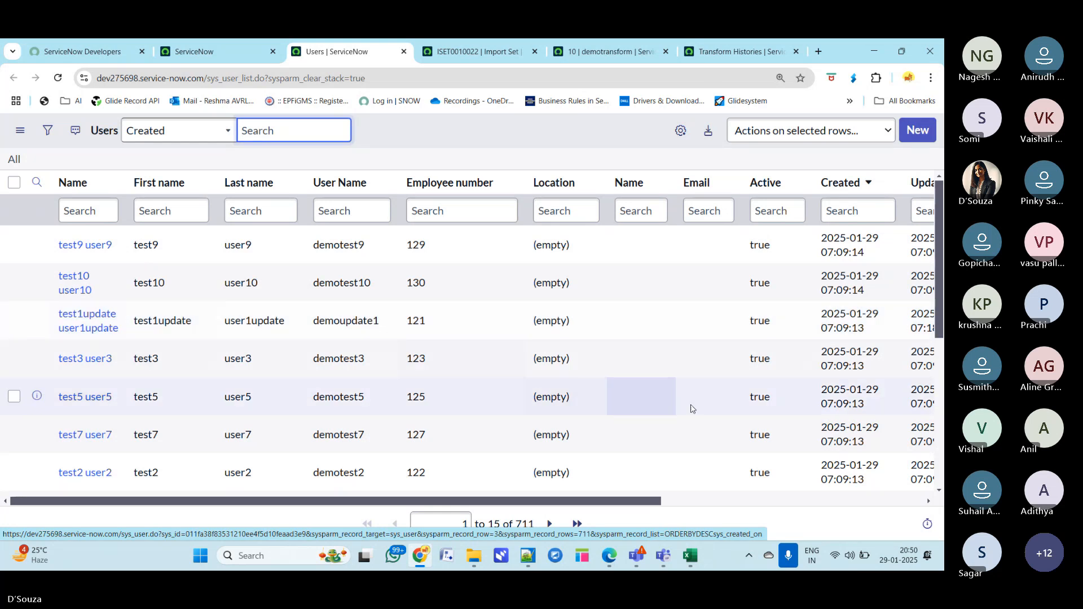
pyautogui.moveTo(643, 551)
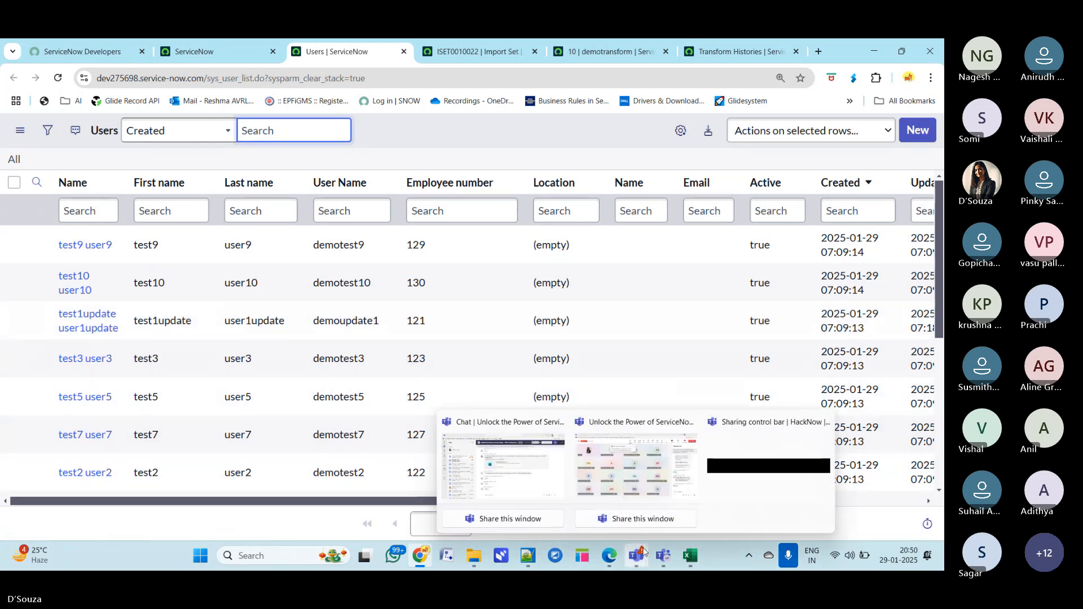
pyautogui.click(636, 466)
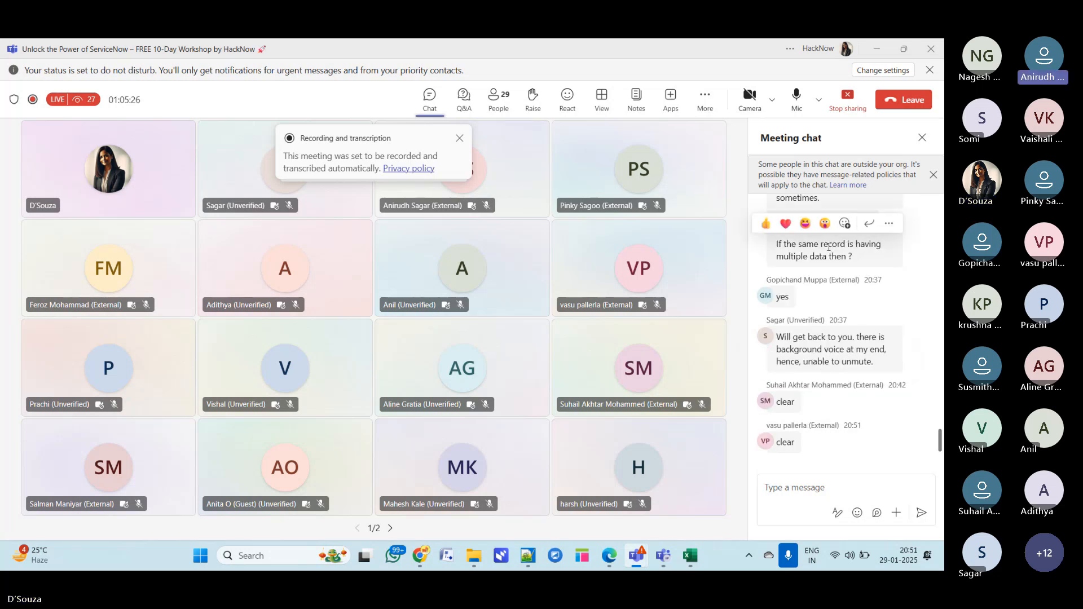
pyautogui.click(874, 53)
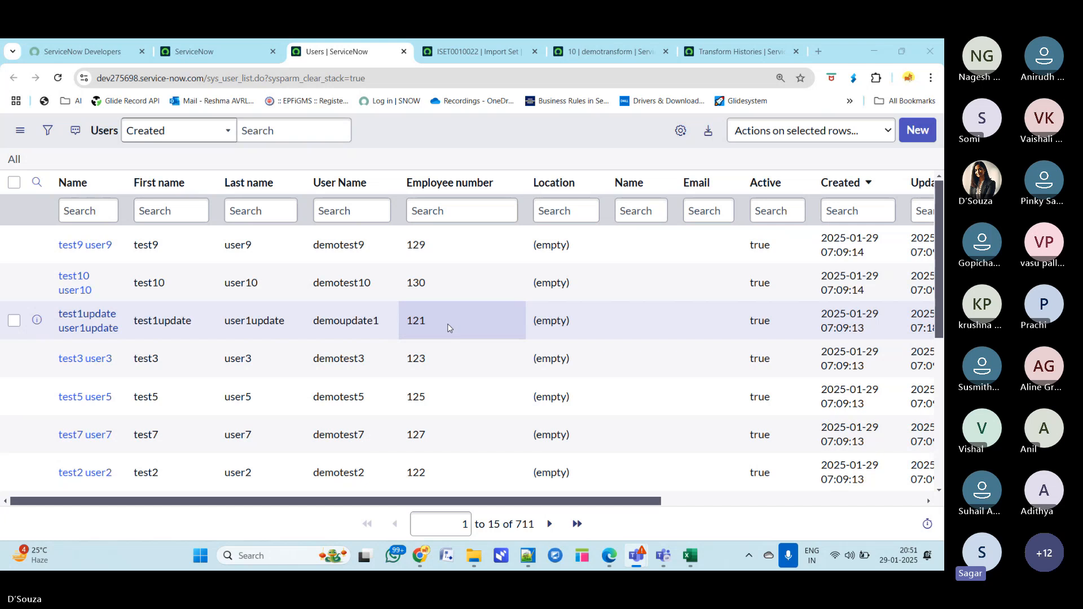
# - Switch to the demoimportdata spreadsheet and delete the duplicate demotest2 row 12
pyautogui.moveTo(689, 556)
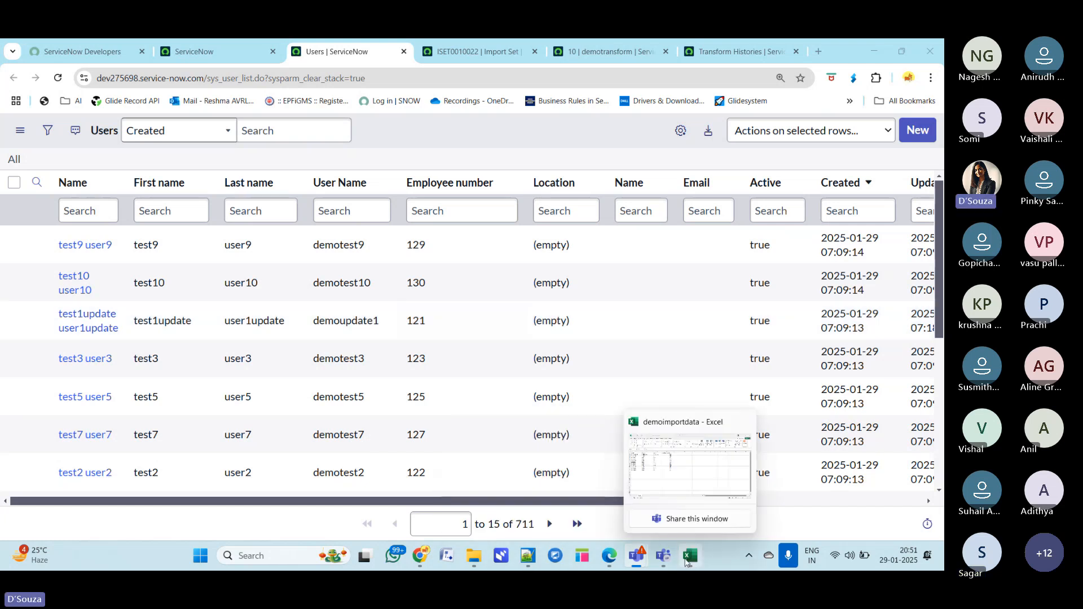
pyautogui.click(703, 466)
pyautogui.click(179, 379)
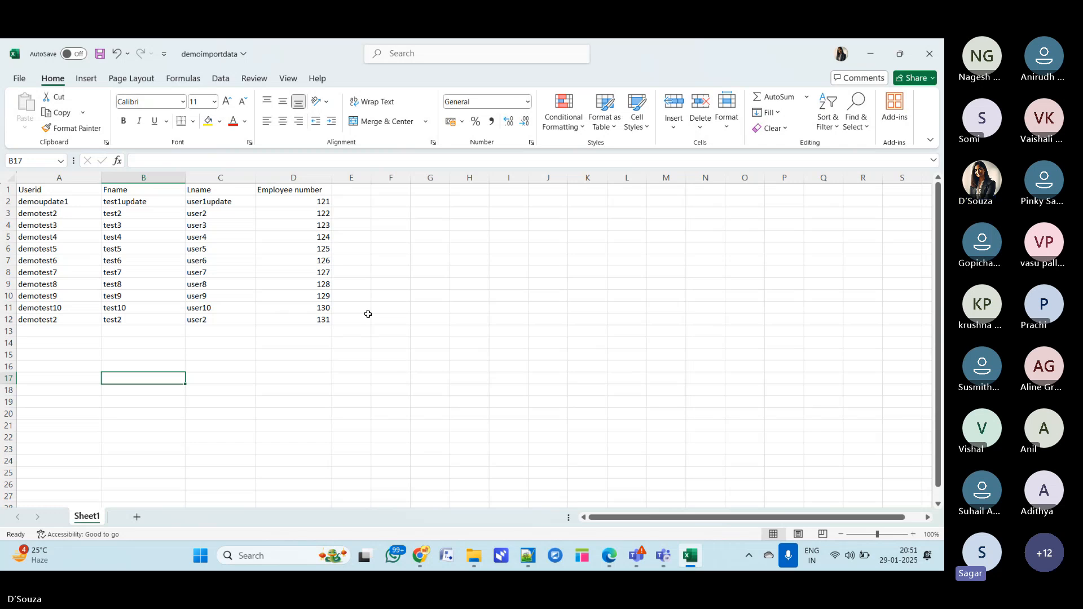
pyautogui.click(318, 320)
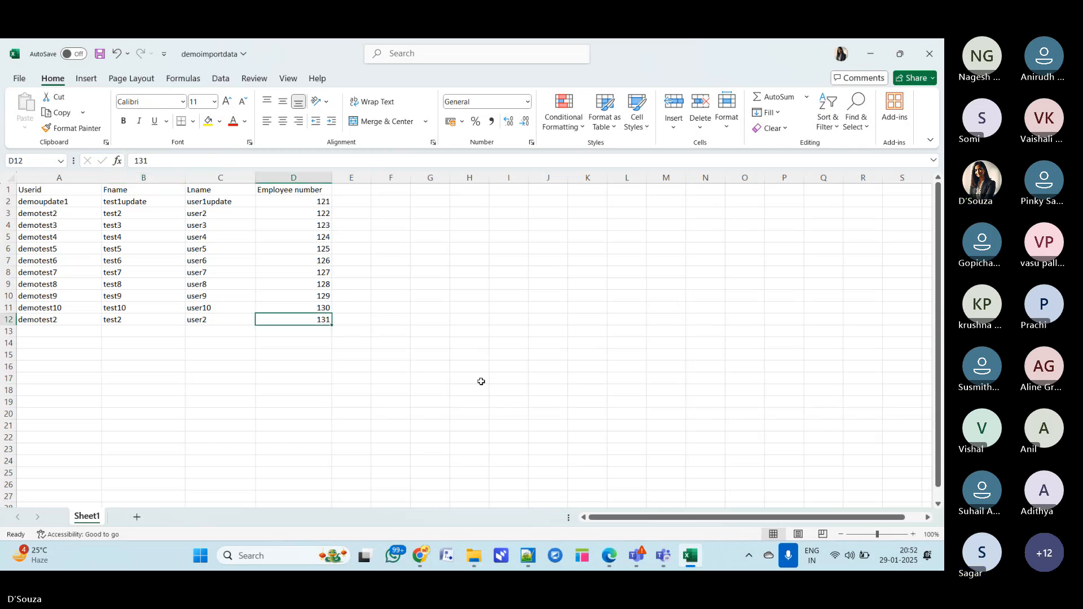
pyautogui.click(194, 355)
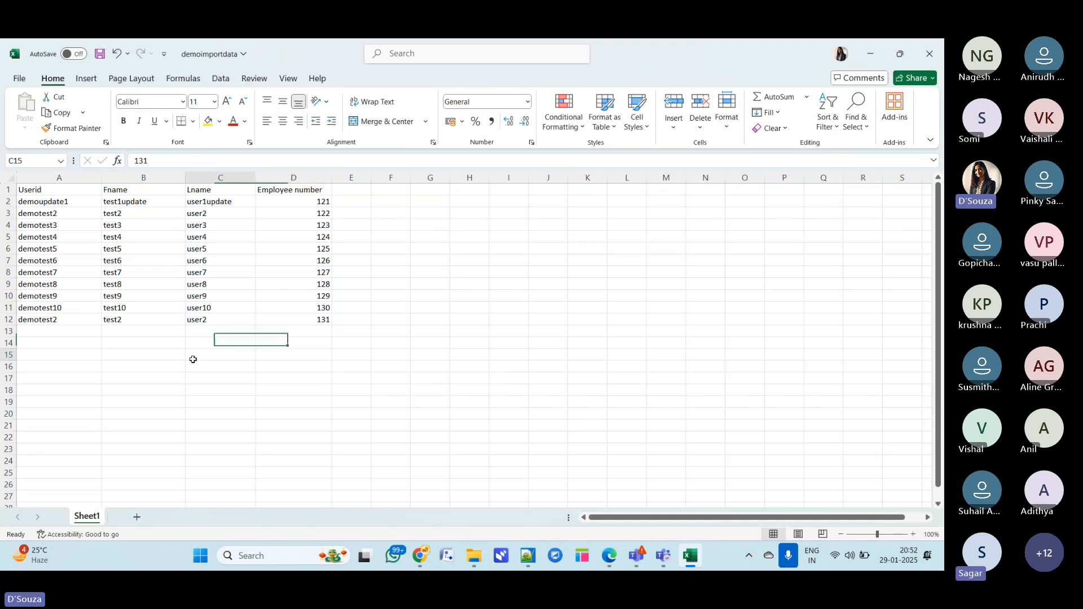
pyautogui.moveTo(32, 319); pyautogui.dragTo(136, 322)
pyautogui.press('BackSpace')
pyautogui.click(322, 375)
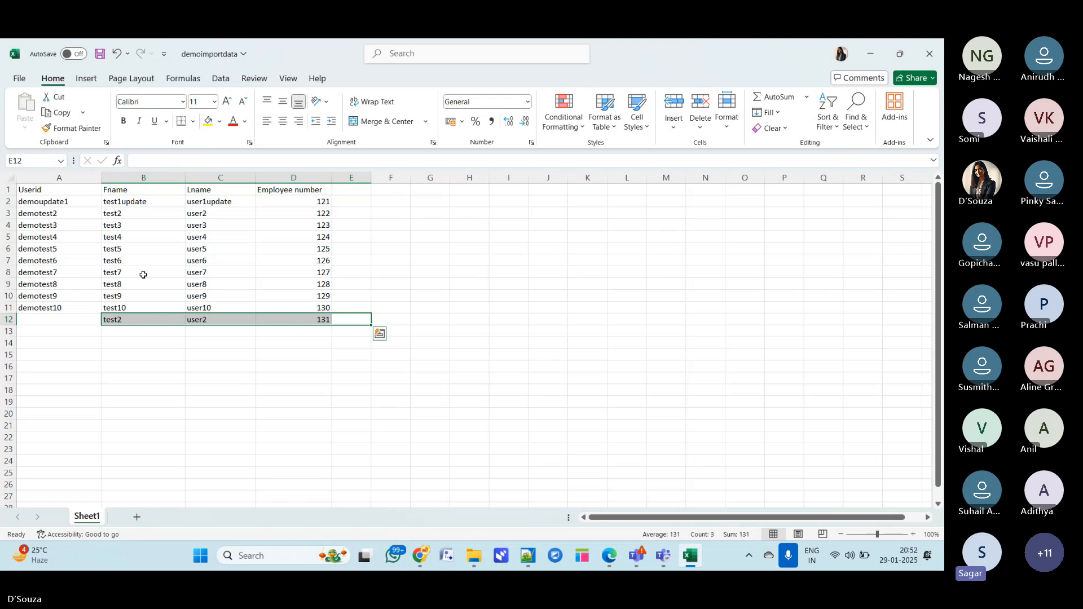
pyautogui.press('Delete')
# - Clear the employee number of demotest8 in cell D9
pyautogui.click(325, 285)
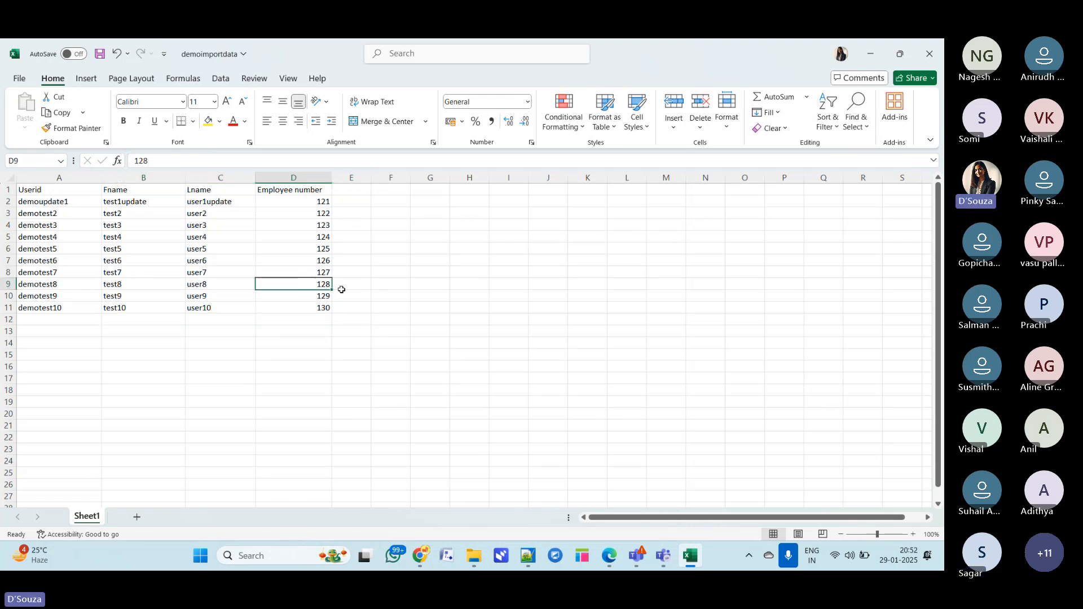
pyautogui.press('BackSpace')
pyautogui.click(401, 378)
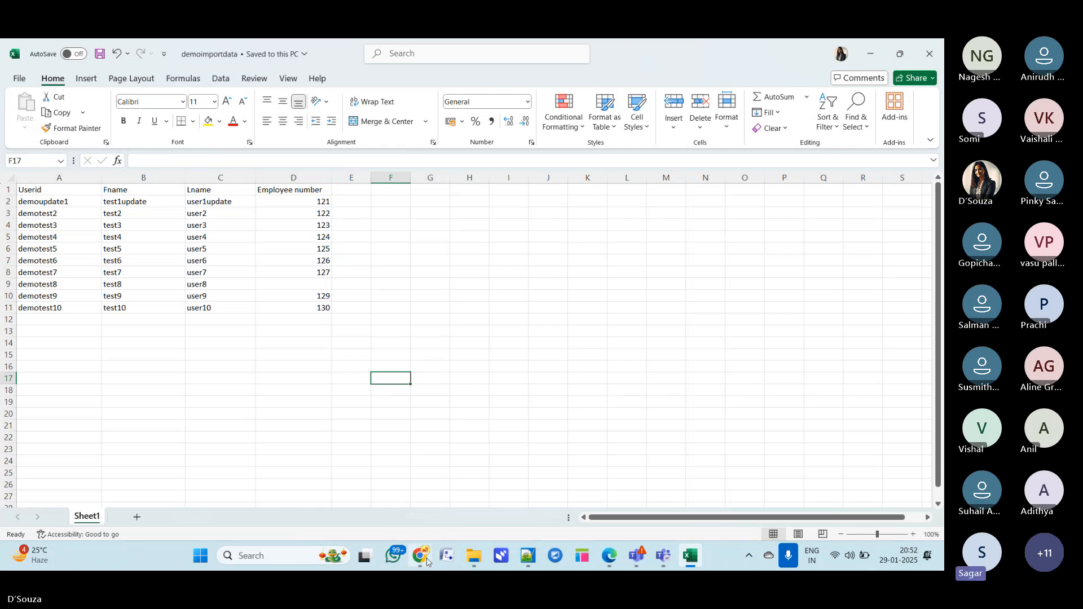
# - Load demoimportdata.xlsx into the existing demotransform import set table through Load Data
pyautogui.moveTo(420, 555)
pyautogui.click(437, 451)
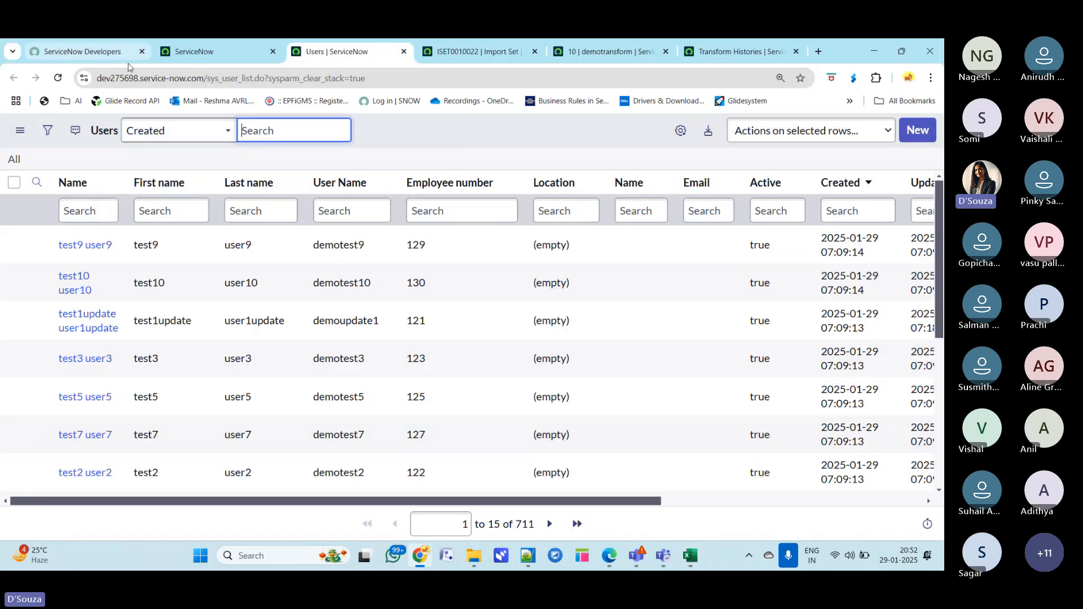
pyautogui.click(194, 52)
pyautogui.click(74, 133)
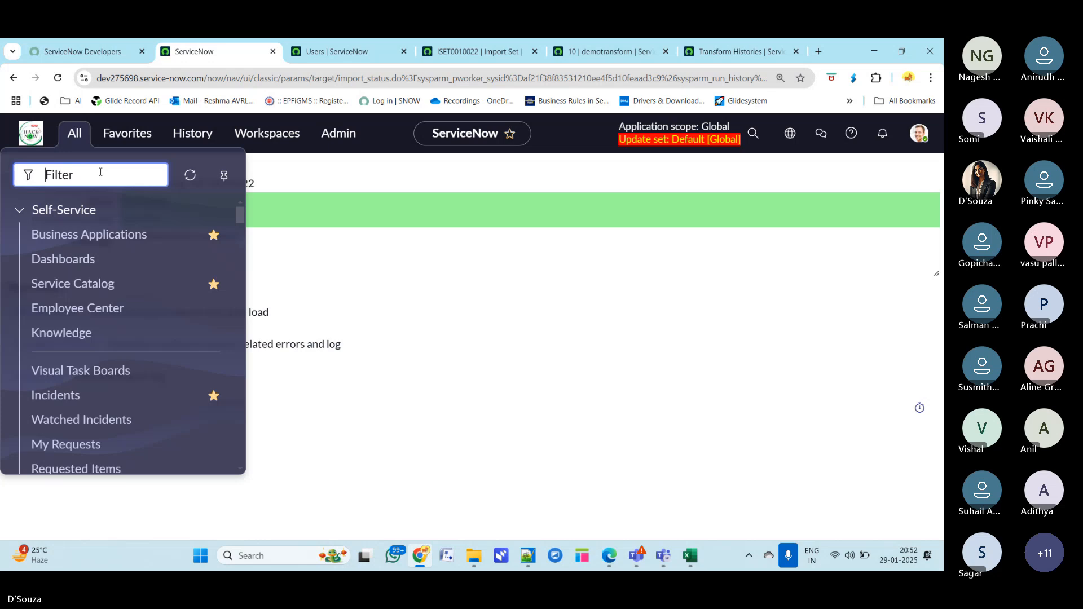
pyautogui.write('load data')
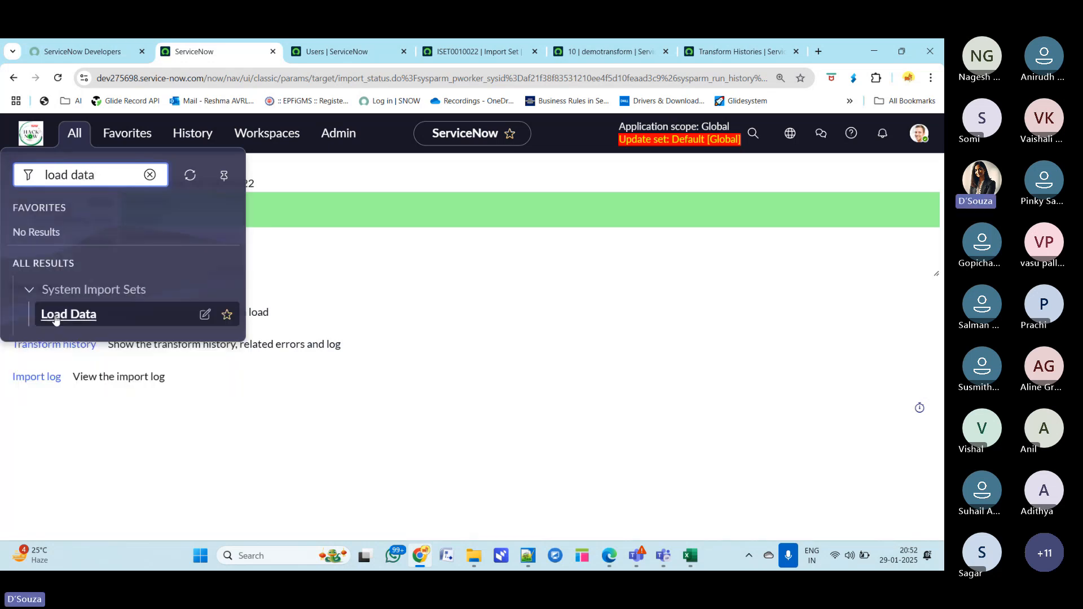
pyautogui.click(56, 317)
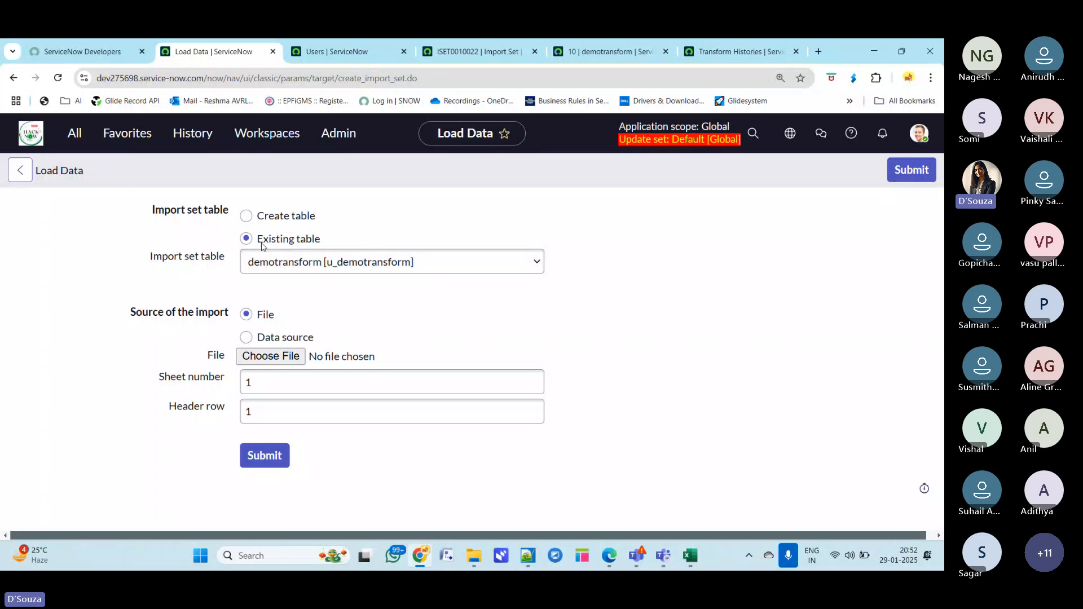
pyautogui.click(271, 359)
pyautogui.click(368, 314)
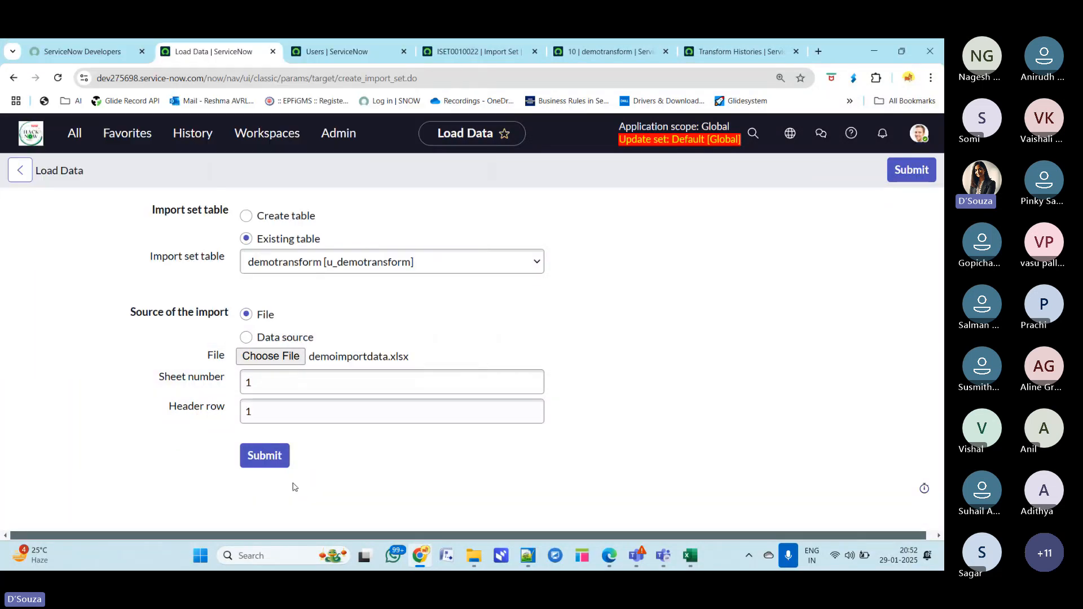
pyautogui.click(263, 457)
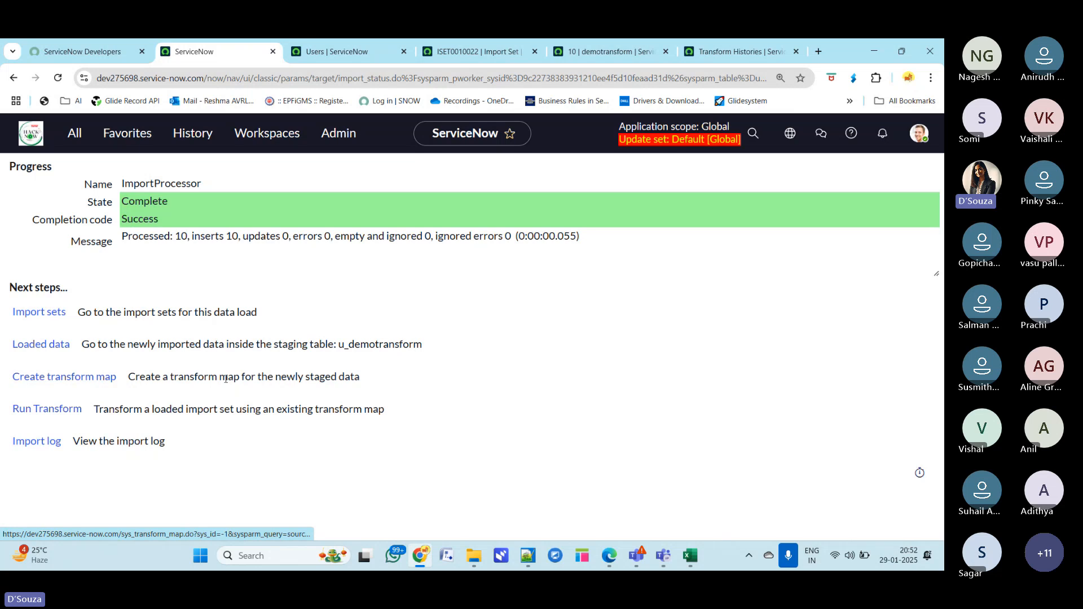
# - Run the transform on the new import set and open ISET0010023 and its transform history in new tabs
pyautogui.click(73, 416)
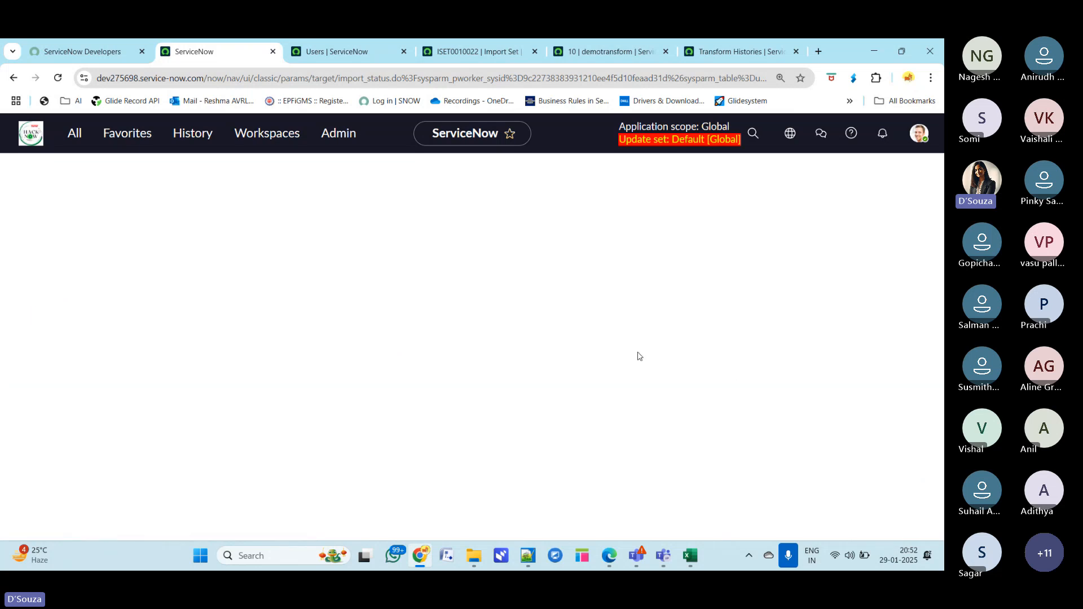
pyautogui.click(71, 446)
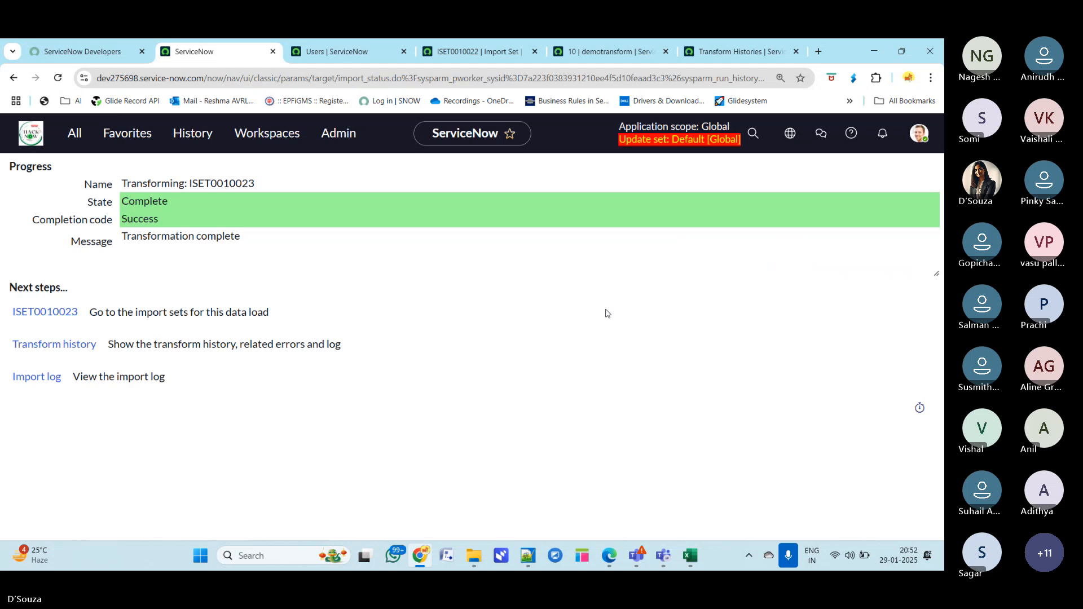
pyautogui.middleClick(44, 312)
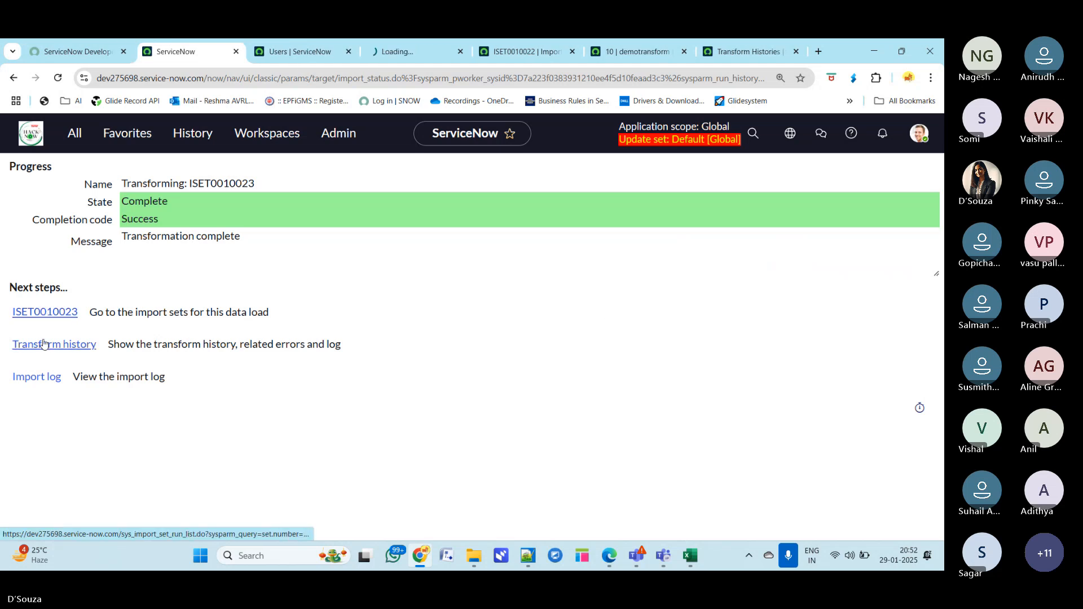
pyautogui.middleClick(43, 348)
pyautogui.hotkey('ctrl', '4')
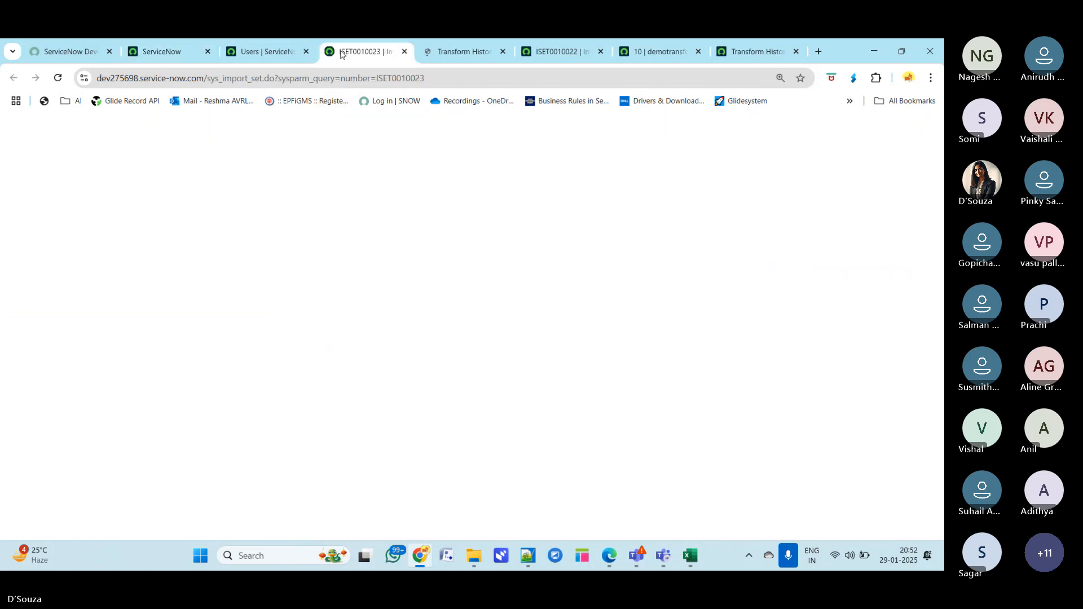
# - Examine the import set rows of ISET0010023, their states, target records and comments
pyautogui.scroll(-8, 347, 449)
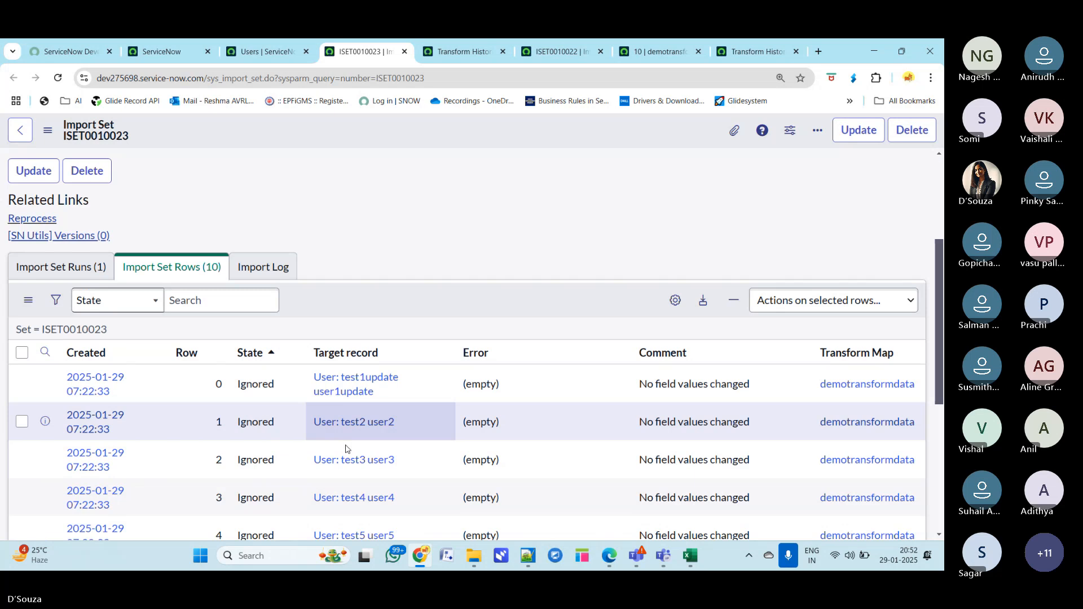
pyautogui.scroll(-1, 352, 429)
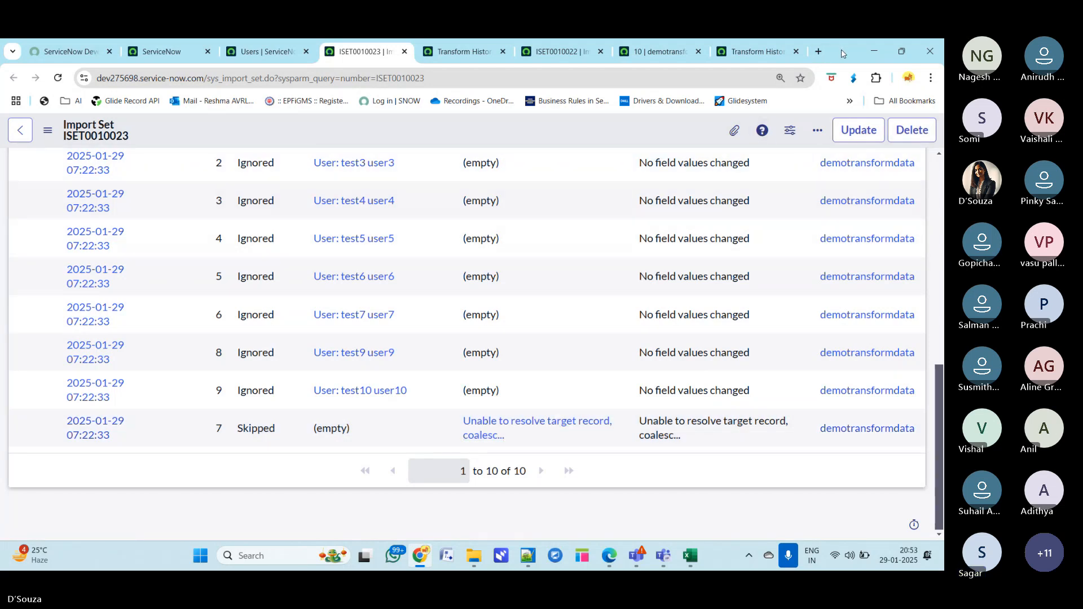
pyautogui.doubleClick(842, 52)
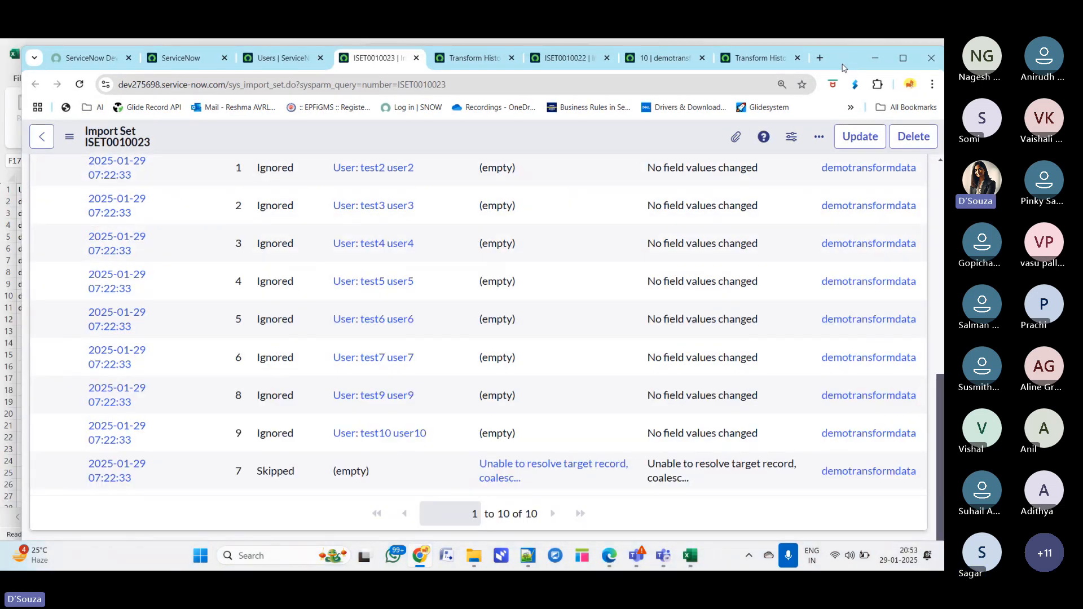
# - Switch to the spreadsheet and set demotest8's employee number in cell D9 to 128
pyautogui.click(691, 555)
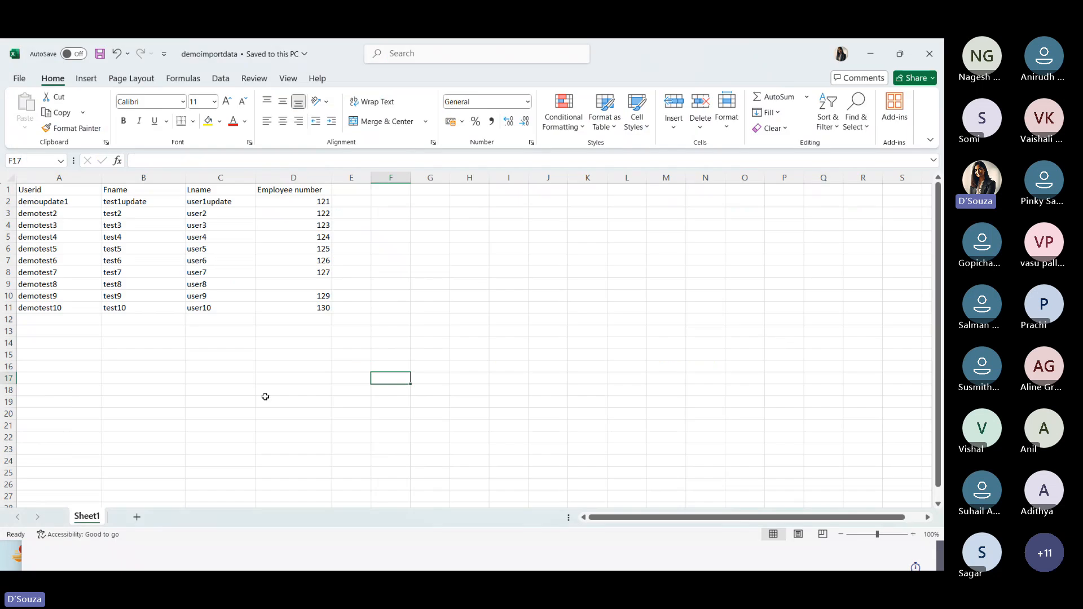
pyautogui.click(265, 367)
pyautogui.click(322, 283)
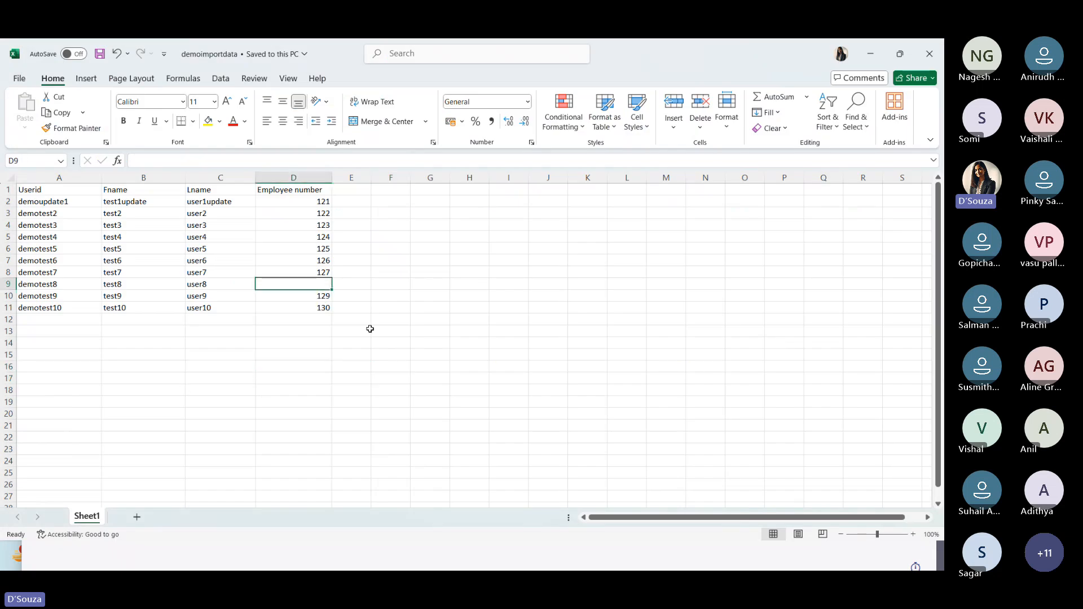
pyautogui.write('128')
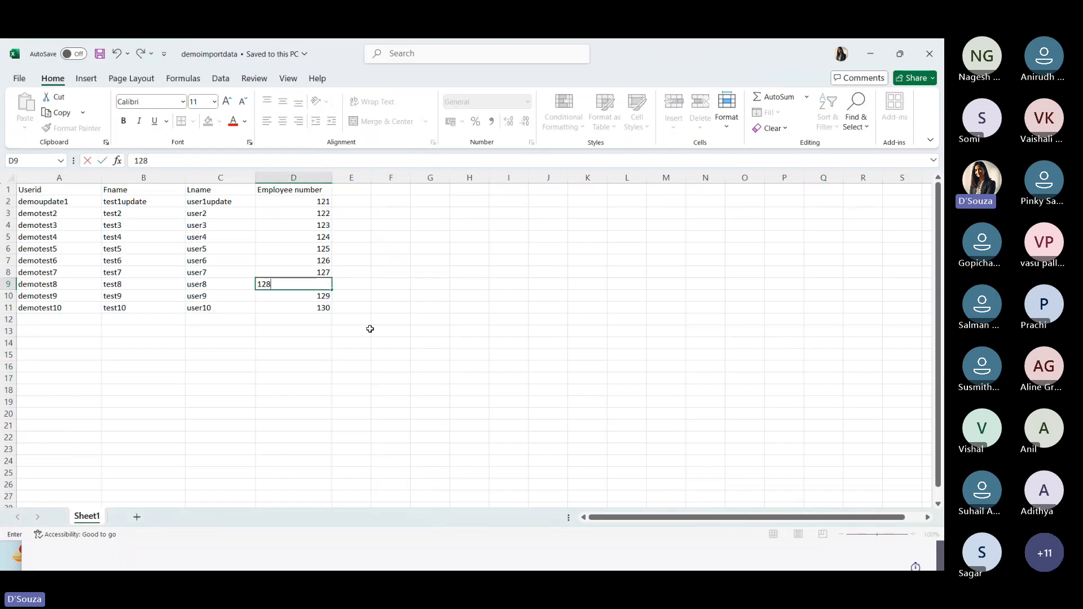
pyautogui.click(381, 370)
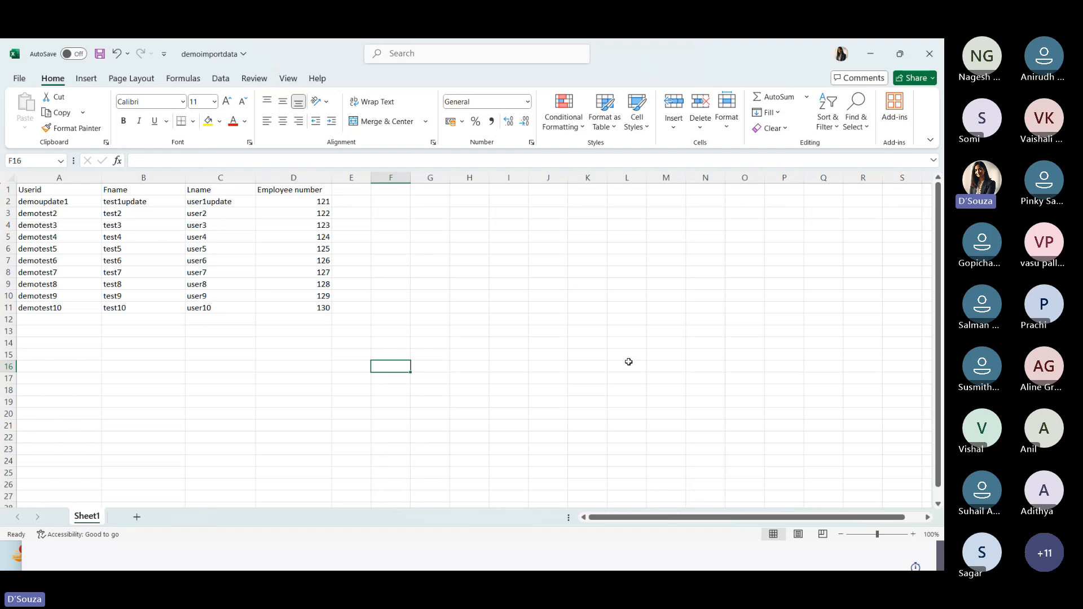
# - Clear the Userid value of the test8 row in cell A9
pyautogui.click(306, 285)
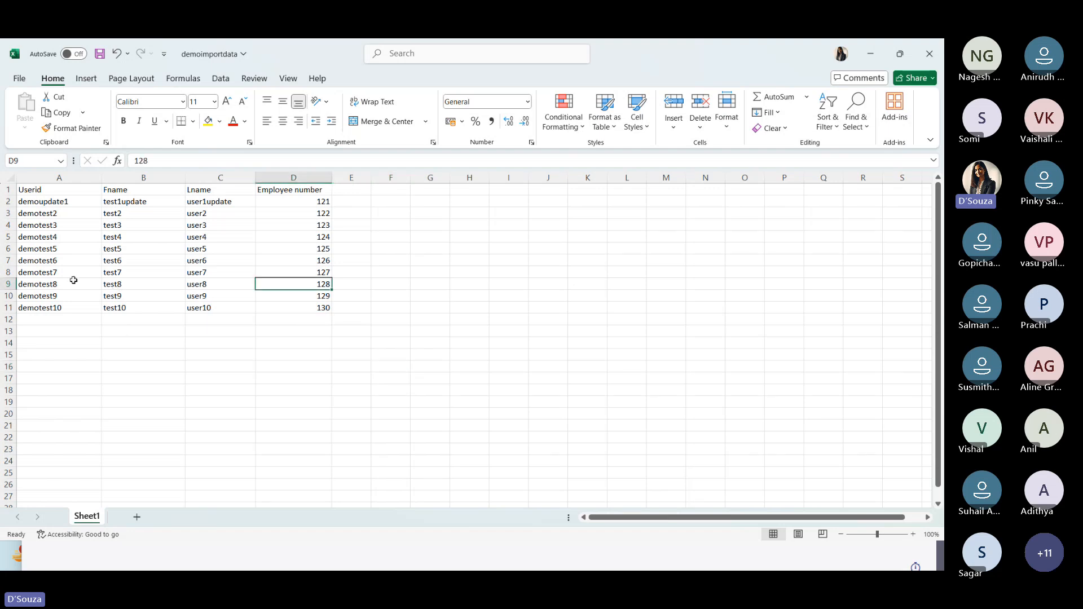
pyautogui.moveTo(52, 285); pyautogui.dragTo(205, 284)
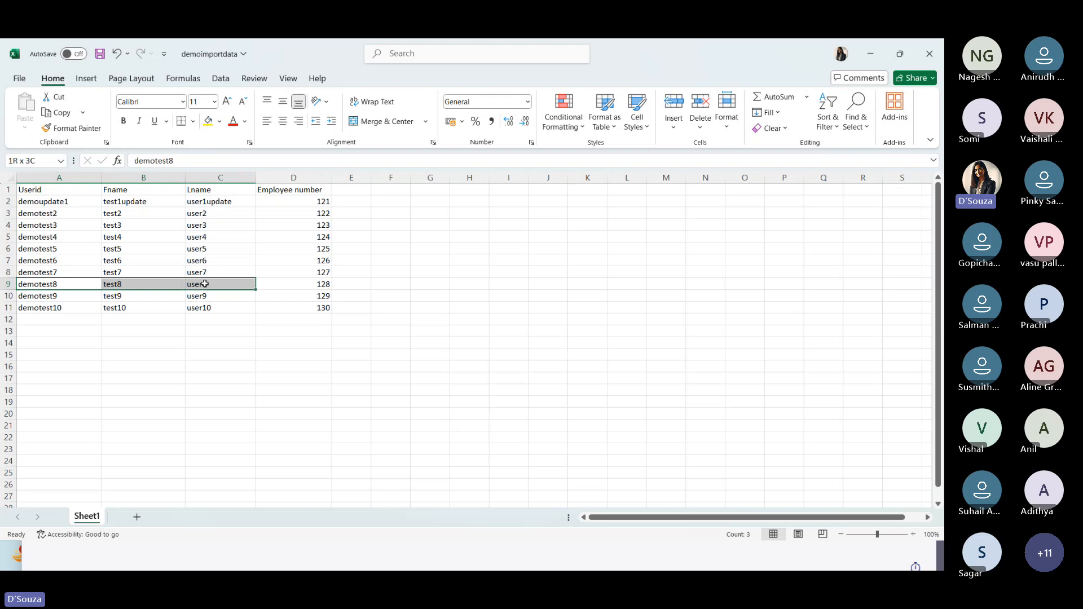
pyautogui.press('BackSpace')
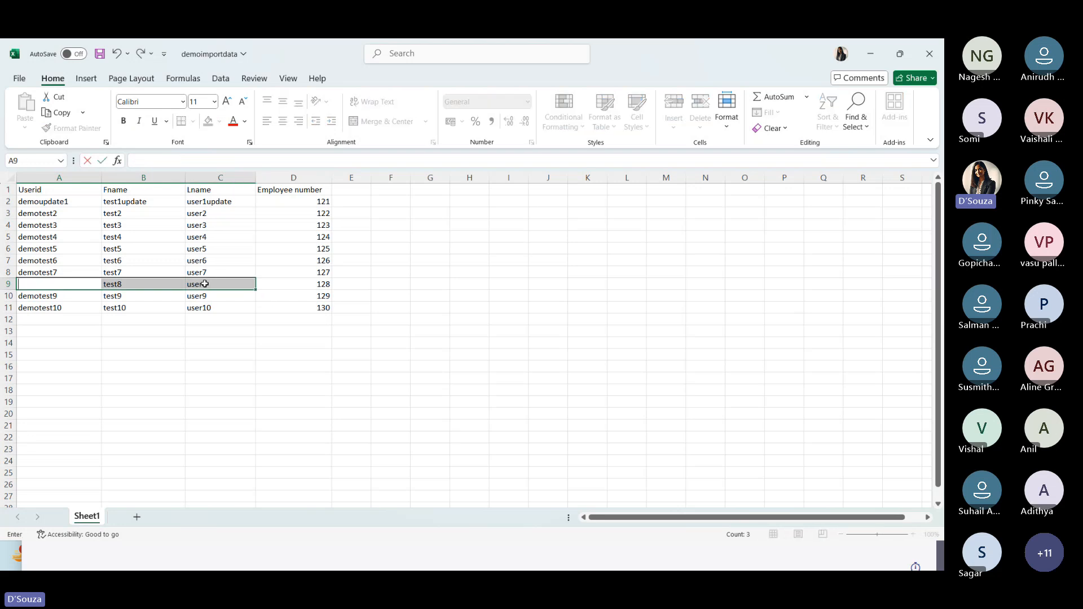
pyautogui.click(170, 378)
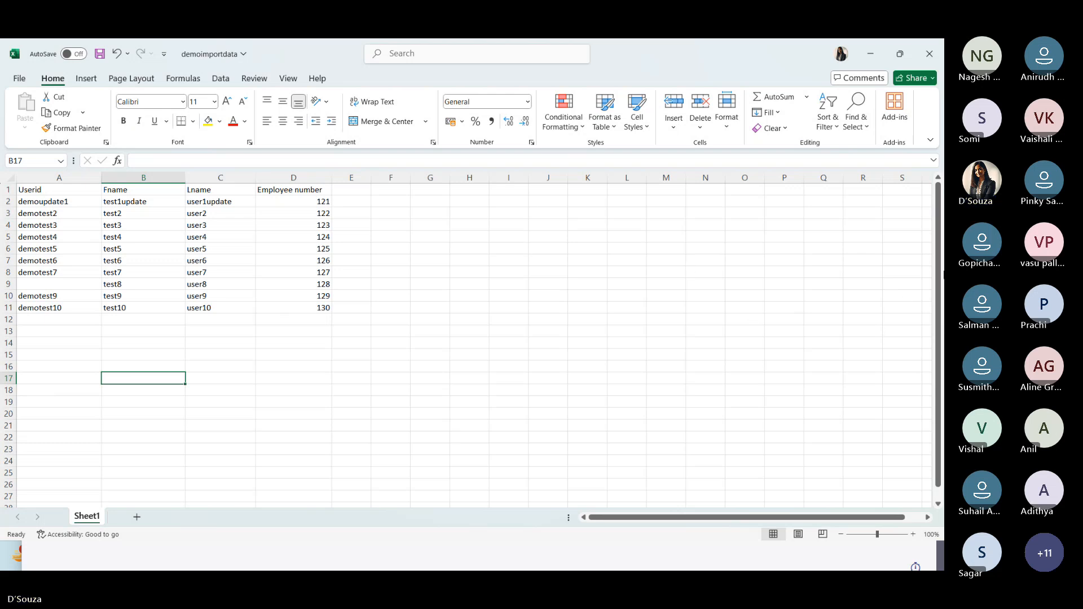
pyautogui.click(919, 249)
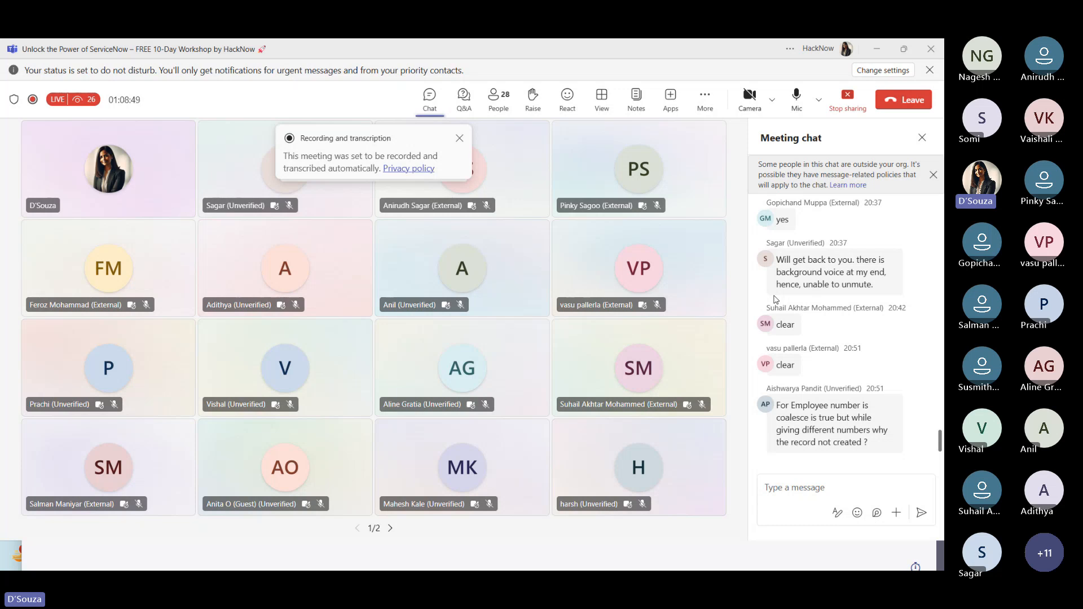
pyautogui.hotkey('alt', 'Tab')
pyautogui.hotkey('alt', 'Tab')
pyautogui.hotkey('alt', 'Tab')
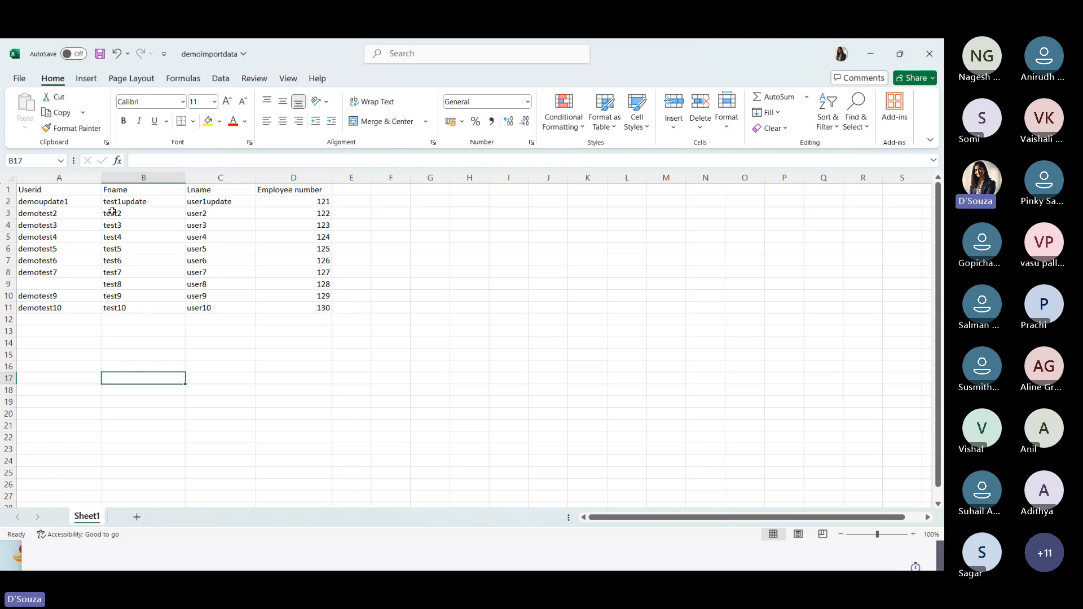
pyautogui.hotkey('alt', 'Tab')
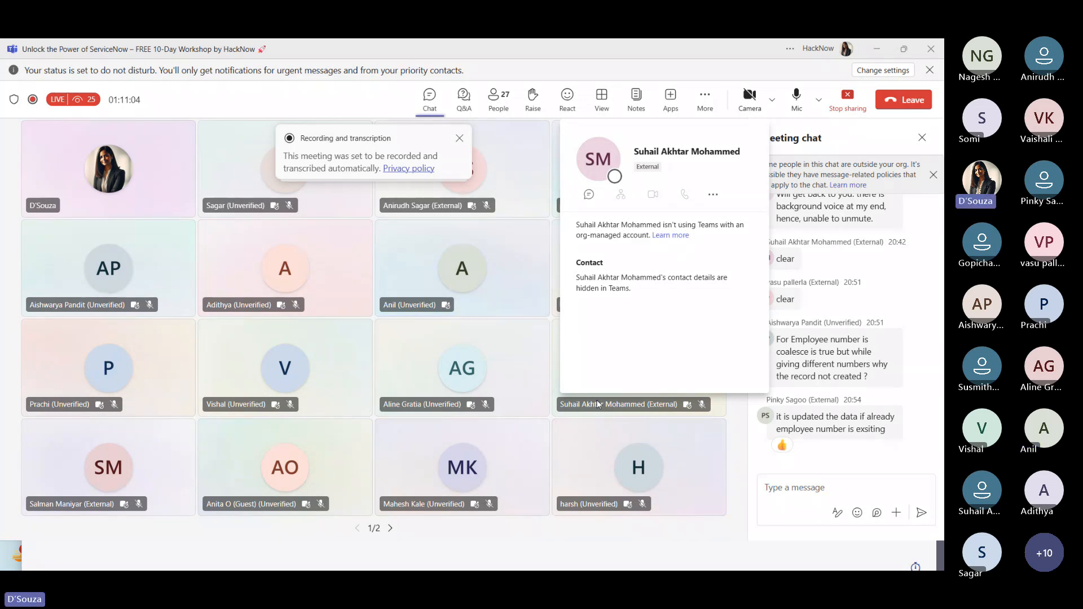
pyautogui.hotkey('alt', 'Tab')
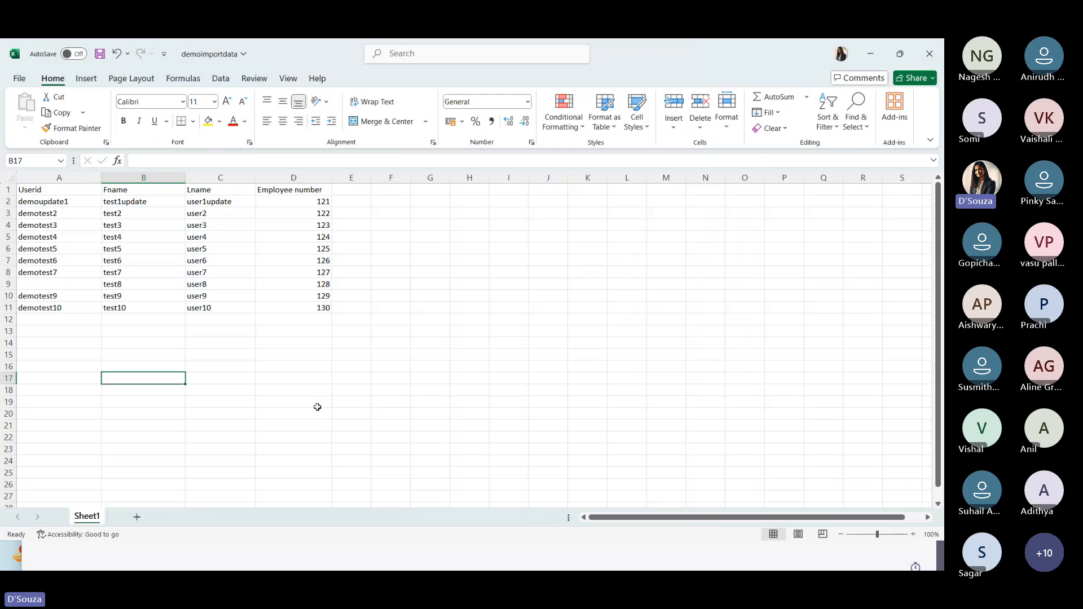
pyautogui.click(326, 285)
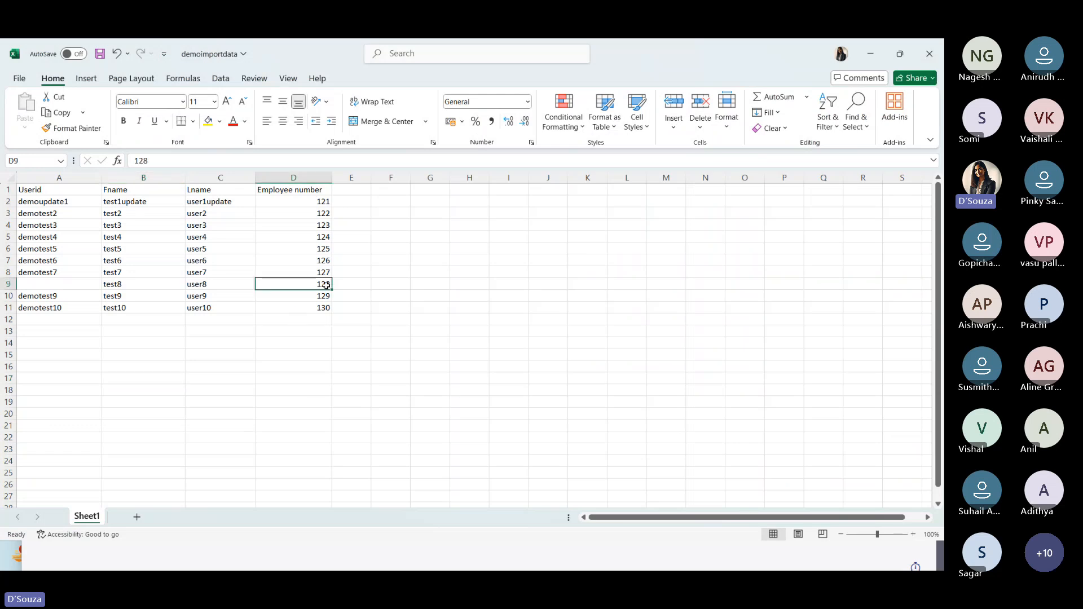
pyautogui.click(50, 285)
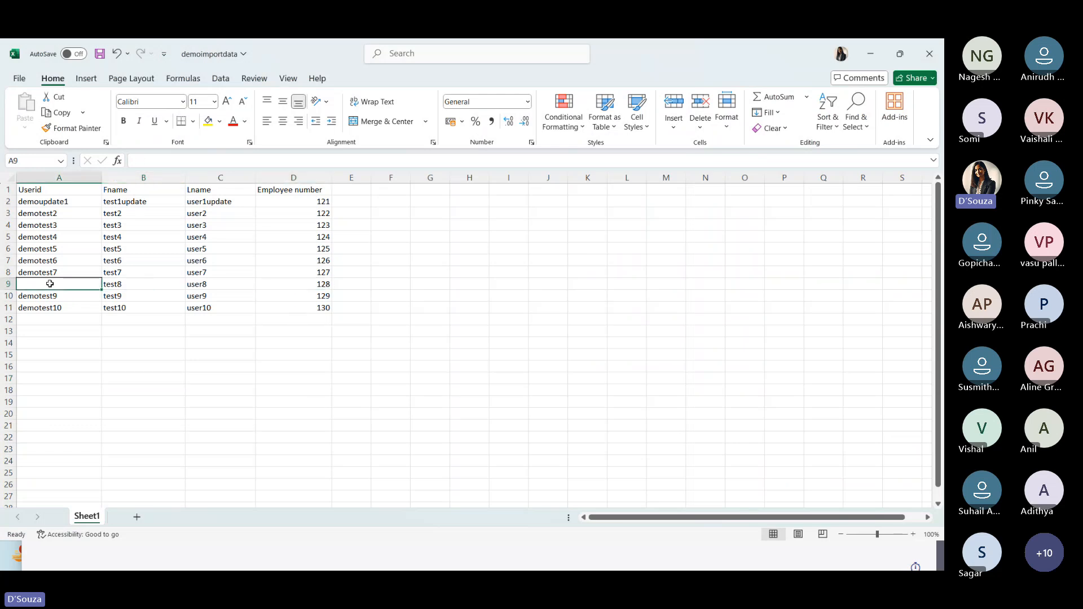
pyautogui.click(445, 323)
pyautogui.hotkey('alt', 'Tab')
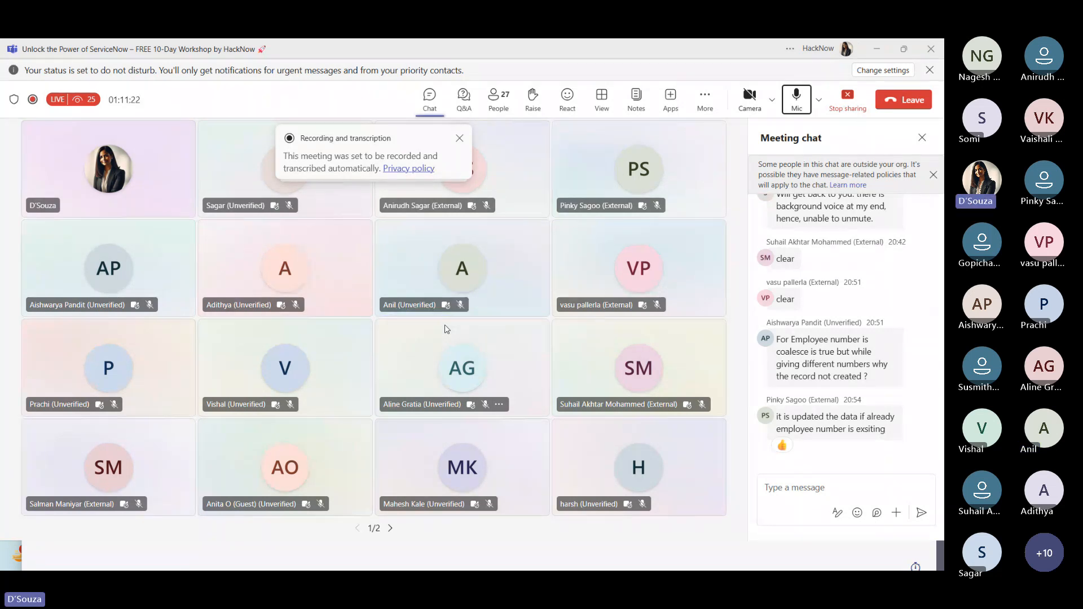
pyautogui.hotkey('alt', 'Tab')
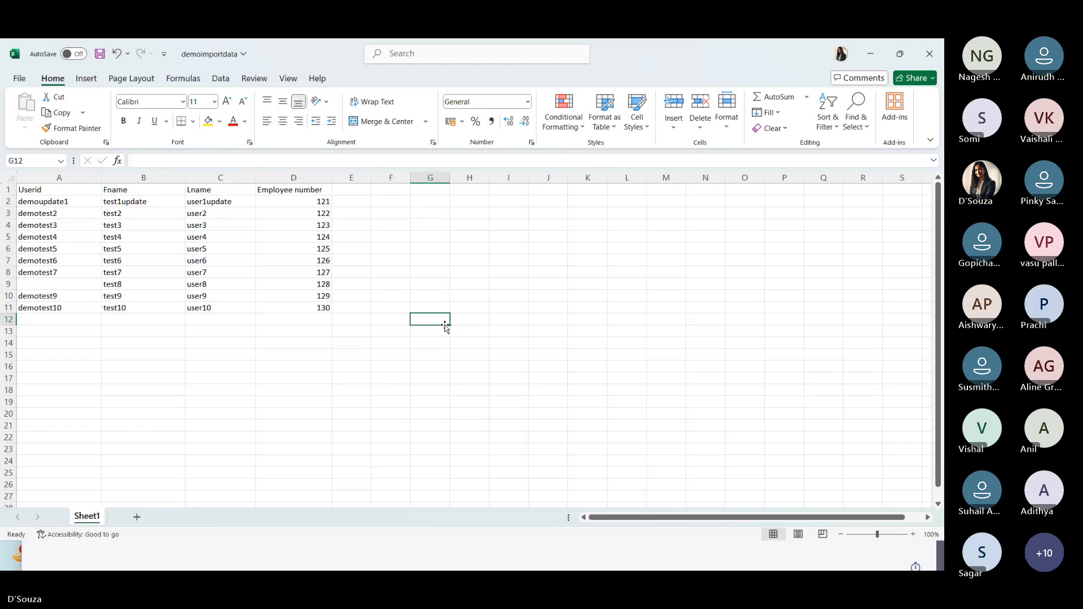
pyautogui.hotkey('alt', 'Tab')
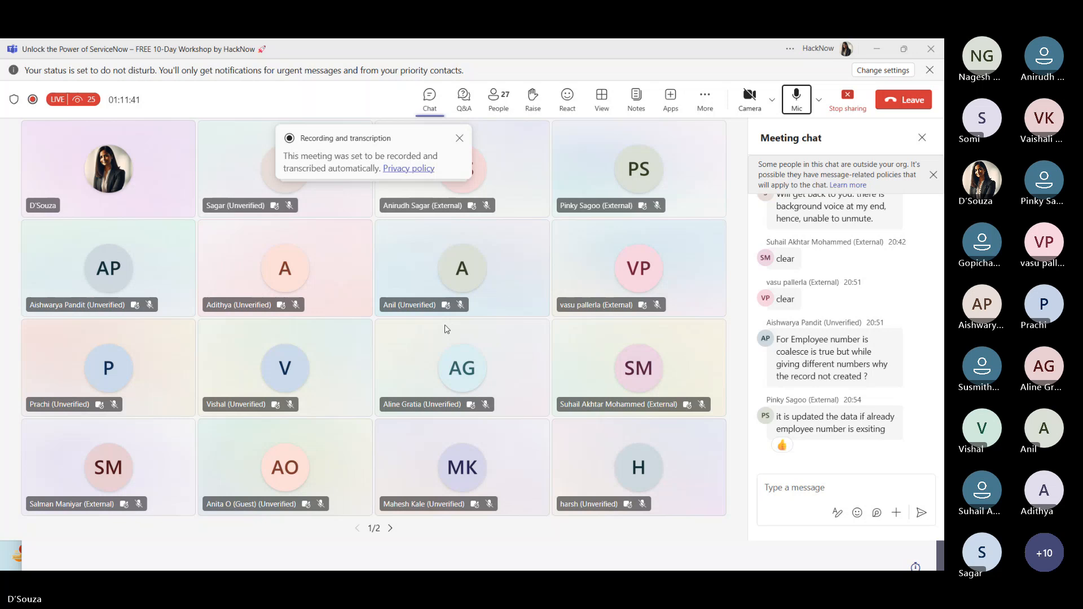
pyautogui.click(796, 95)
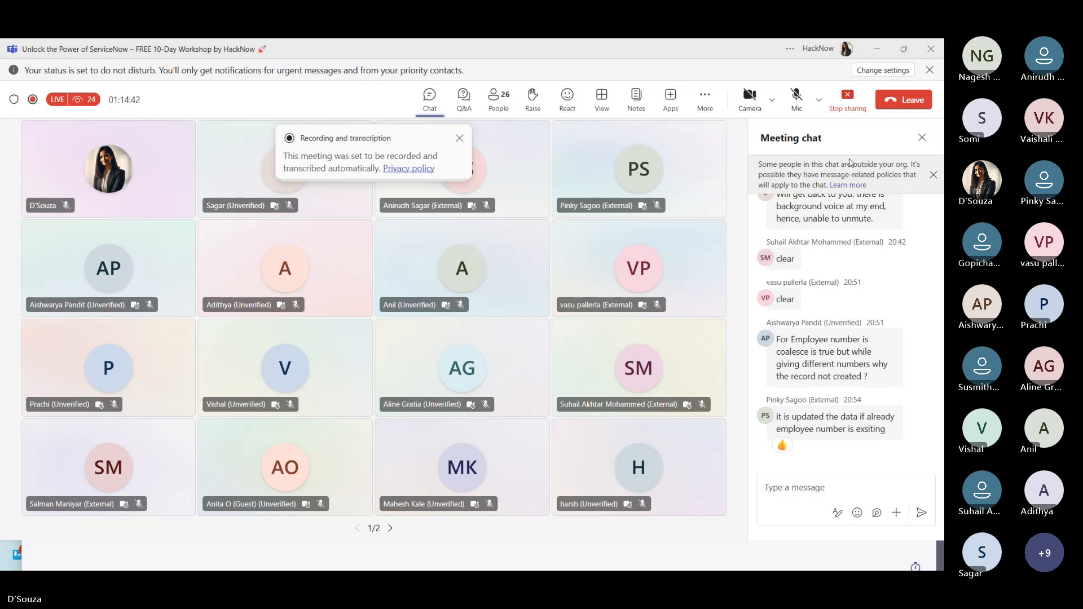
pyautogui.click(797, 96)
pyautogui.moveTo(766, 200)
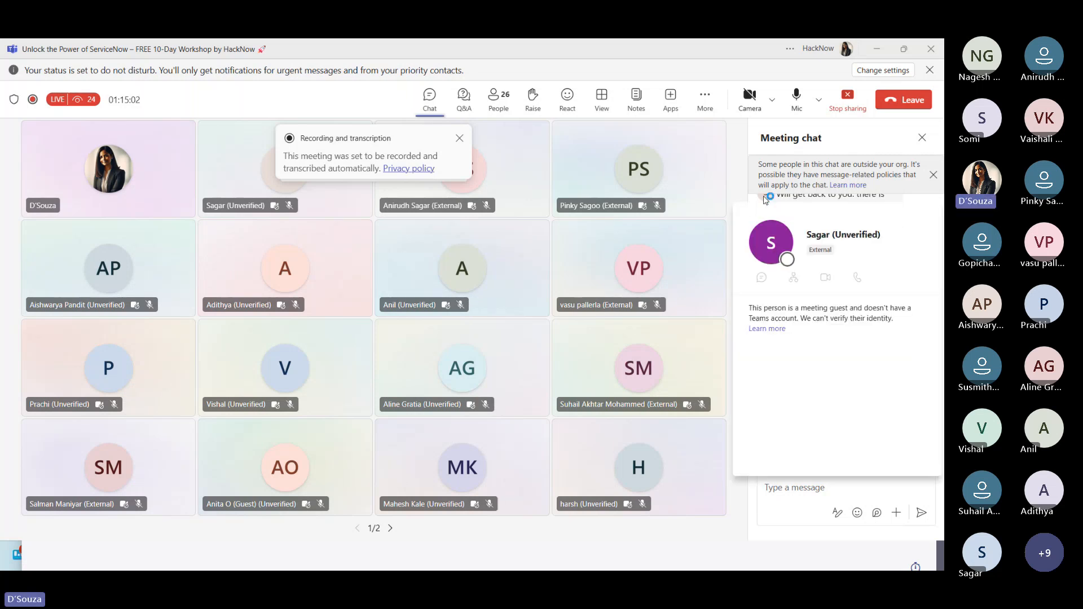
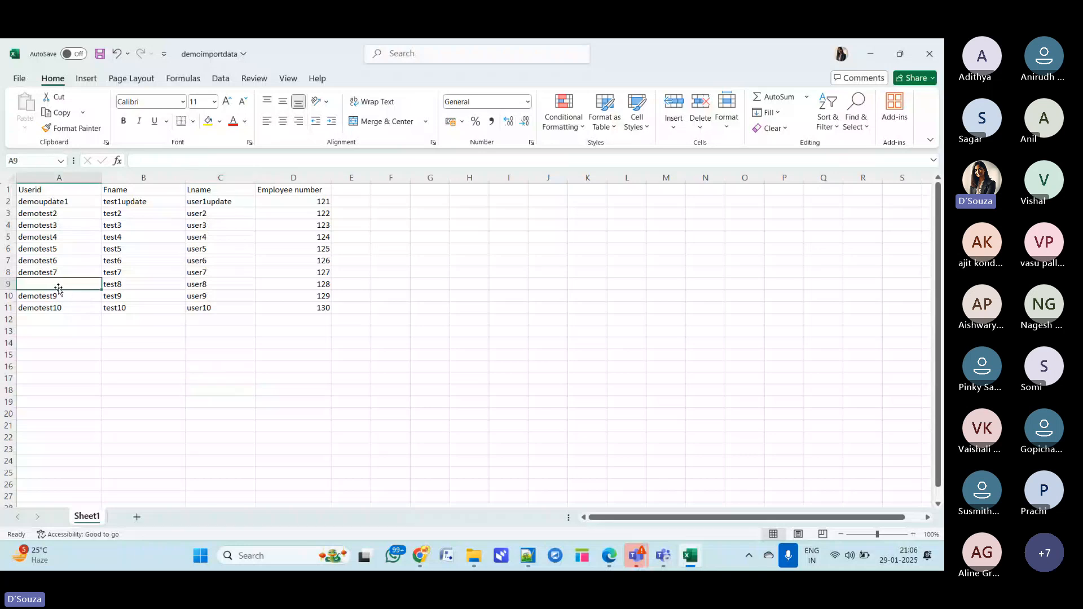
# - Load the demoimportdata spreadsheet into the demotransform import set table
pyautogui.moveTo(413, 559)
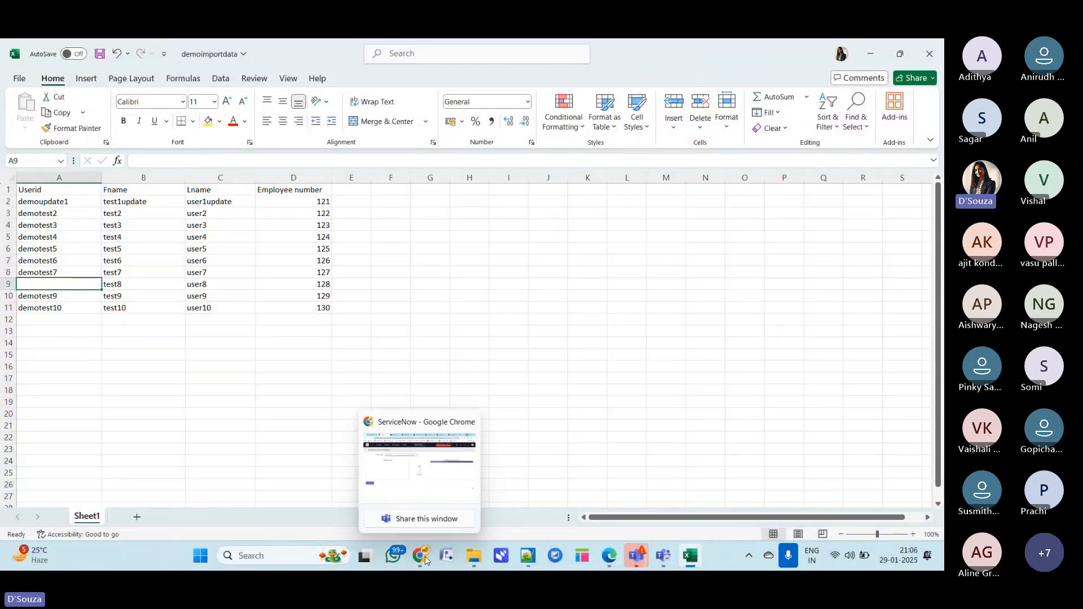
pyautogui.click(417, 474)
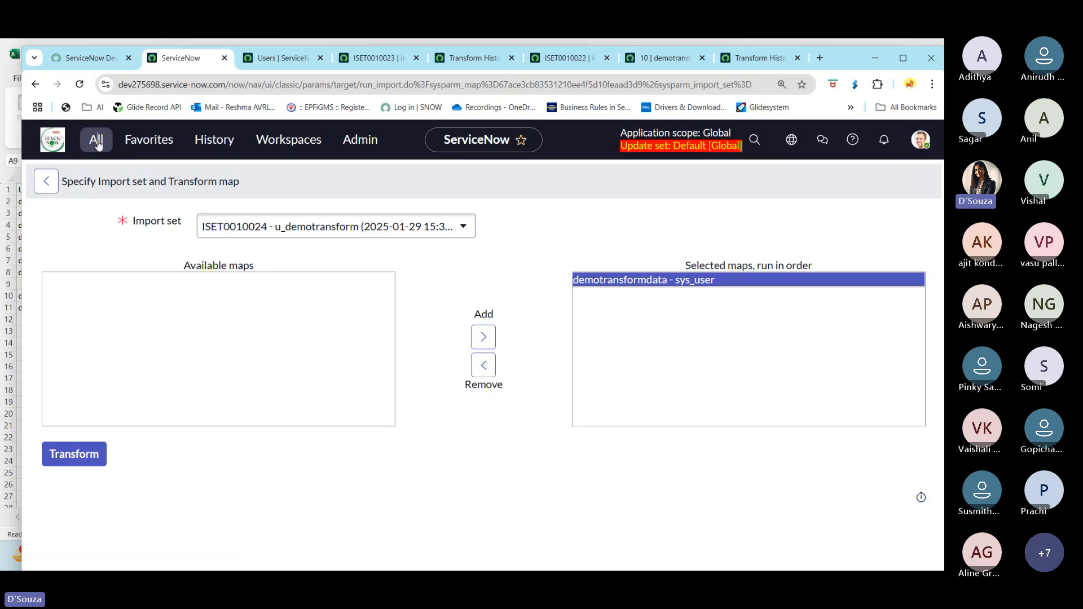
pyautogui.click(97, 139)
pyautogui.click(99, 327)
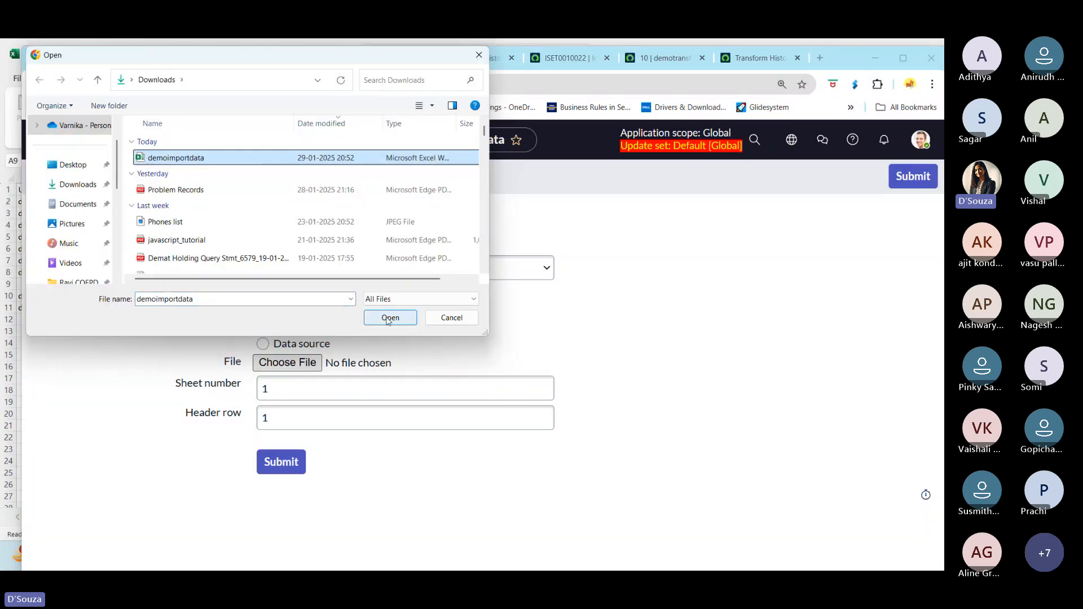
pyautogui.click(387, 316)
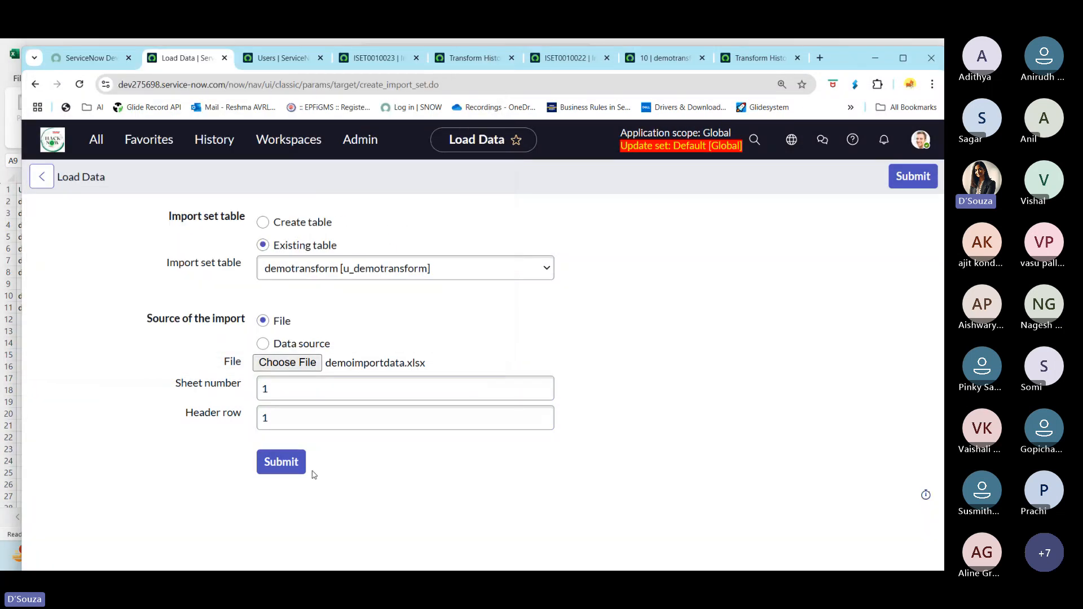
pyautogui.click(282, 461)
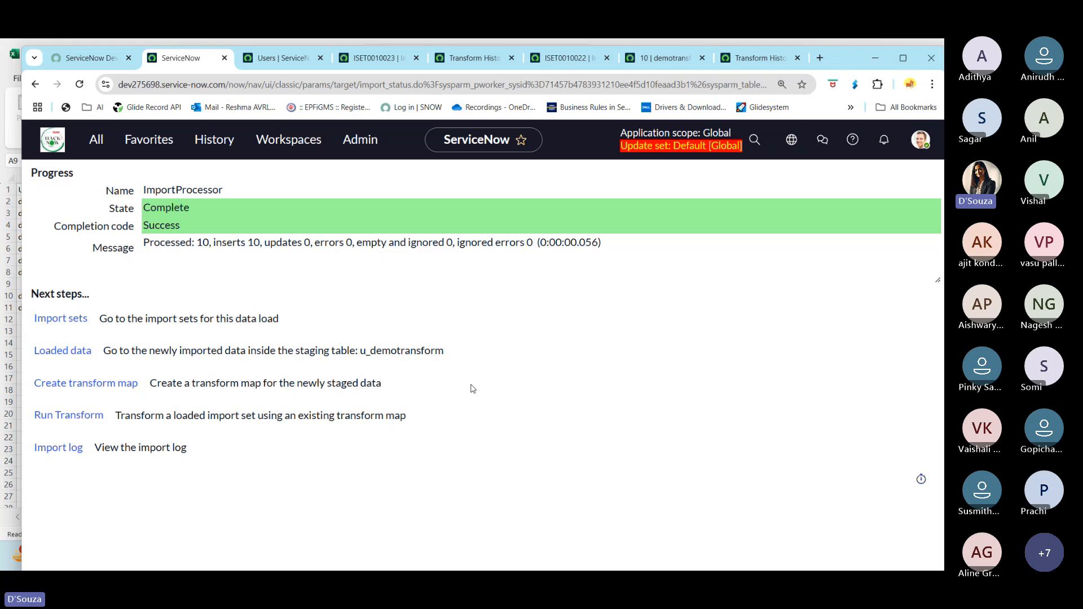
# - Run the transform on the new import set and open ISET0010025 and its transform history in new tabs
pyautogui.click(81, 388)
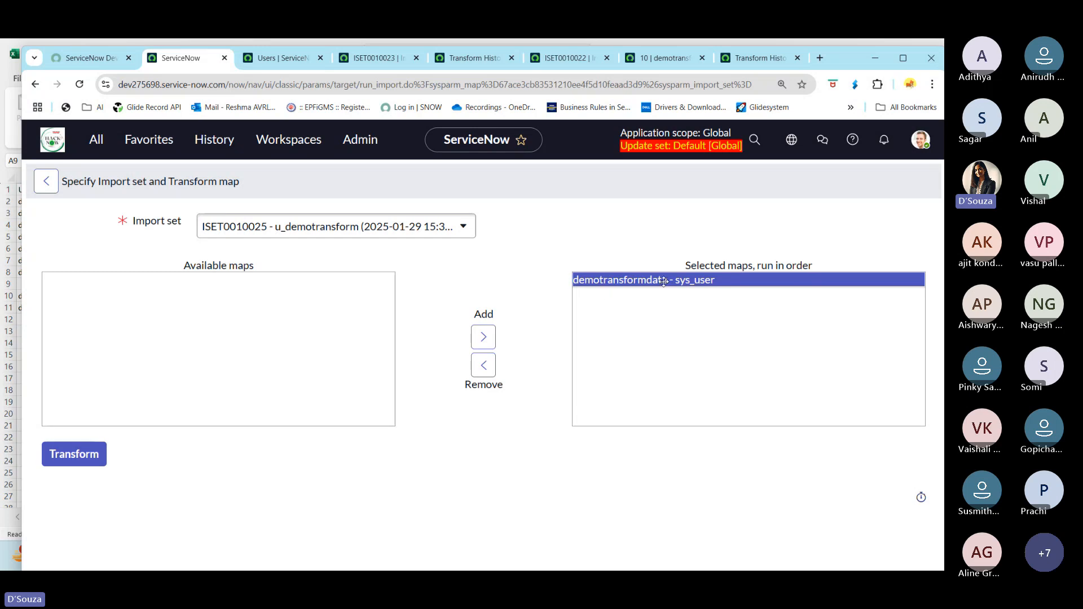
pyautogui.click(68, 456)
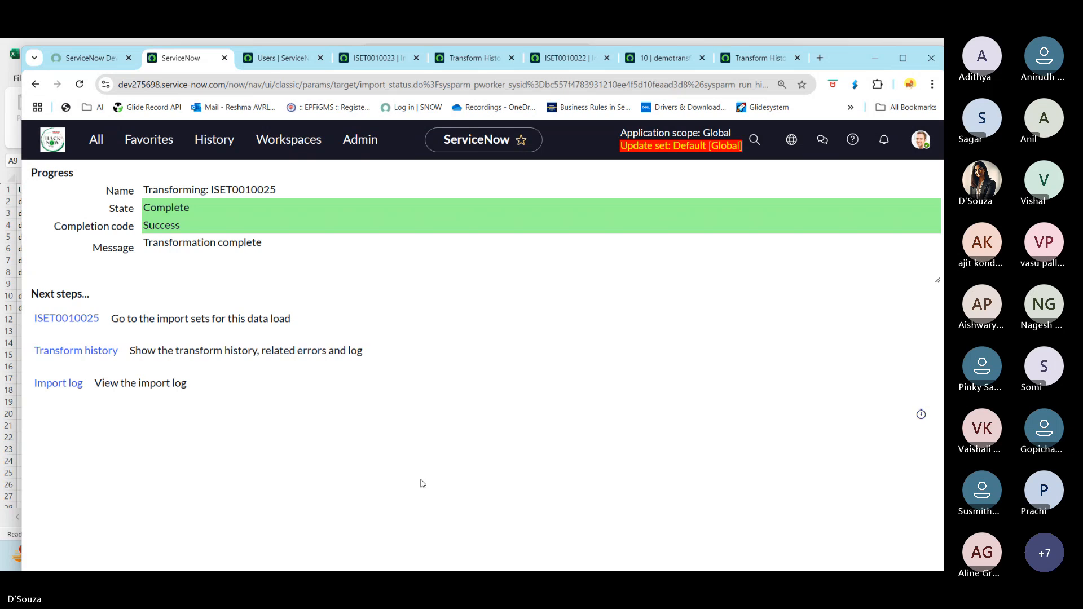
pyautogui.keyDown('ctrl'); pyautogui.click(51, 321); pyautogui.keyUp('ctrl')
pyautogui.keyDown('ctrl'); pyautogui.click(76, 350); pyautogui.keyUp('ctrl')
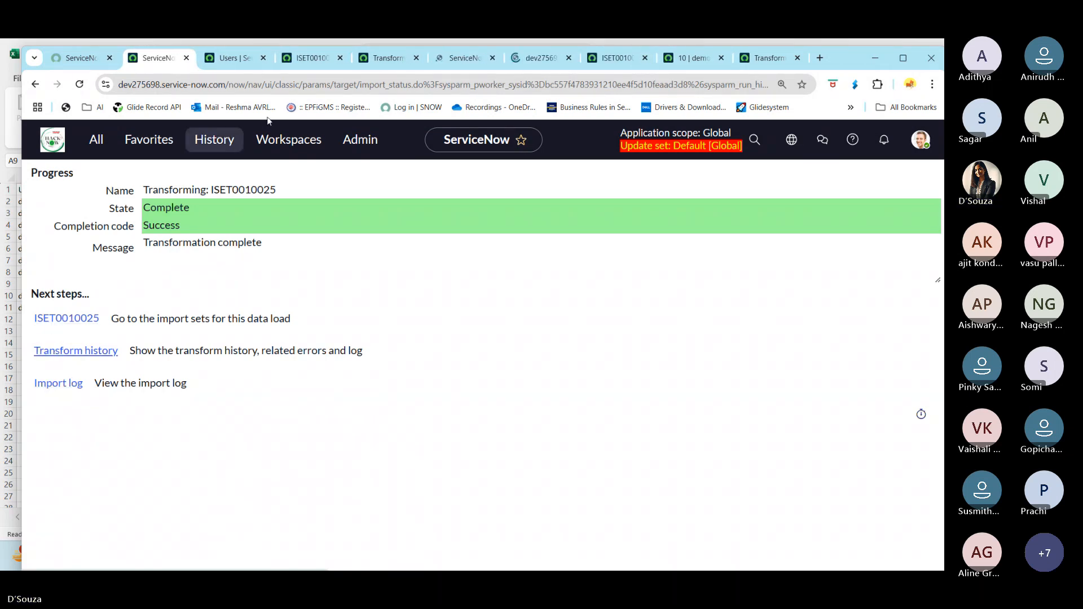
# - Review the ISET0010023 import set rows and transform history against the spreadsheet
pyautogui.click(305, 62)
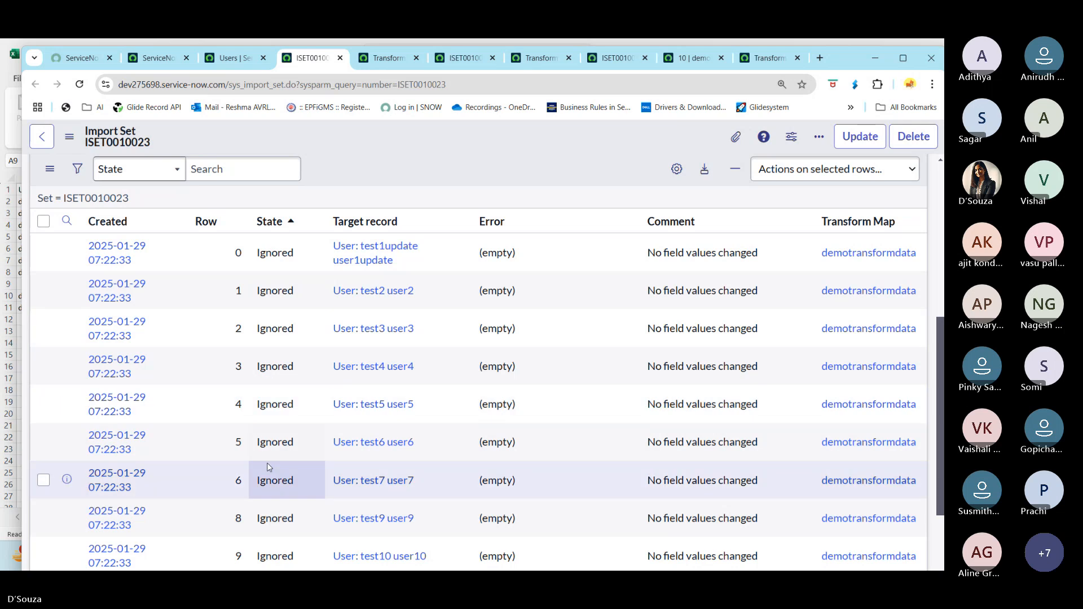
pyautogui.scroll(-2, 266, 463)
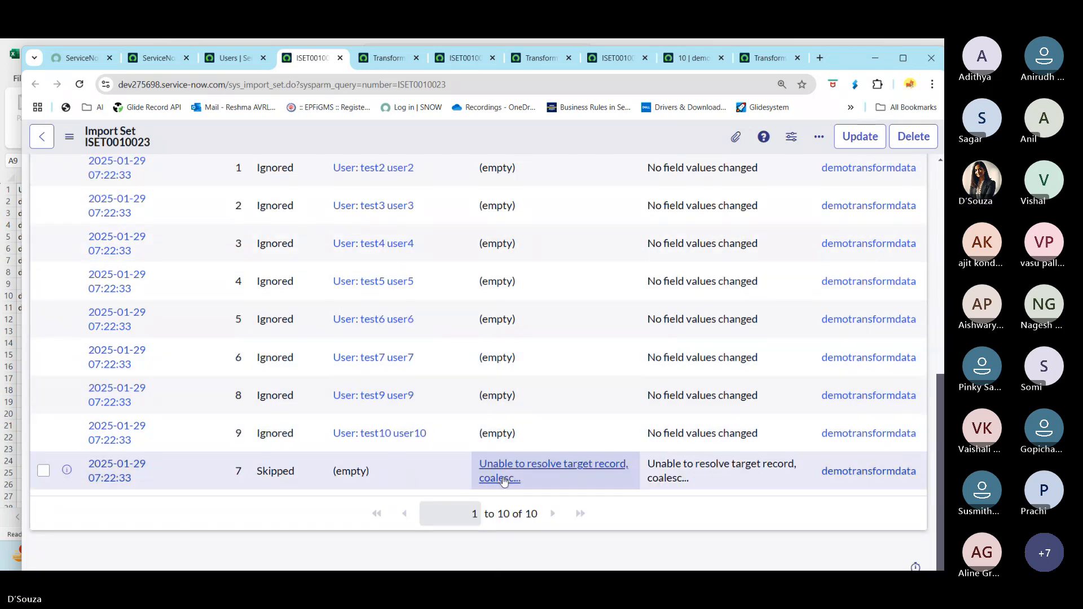
pyautogui.scroll(3, 496, 429)
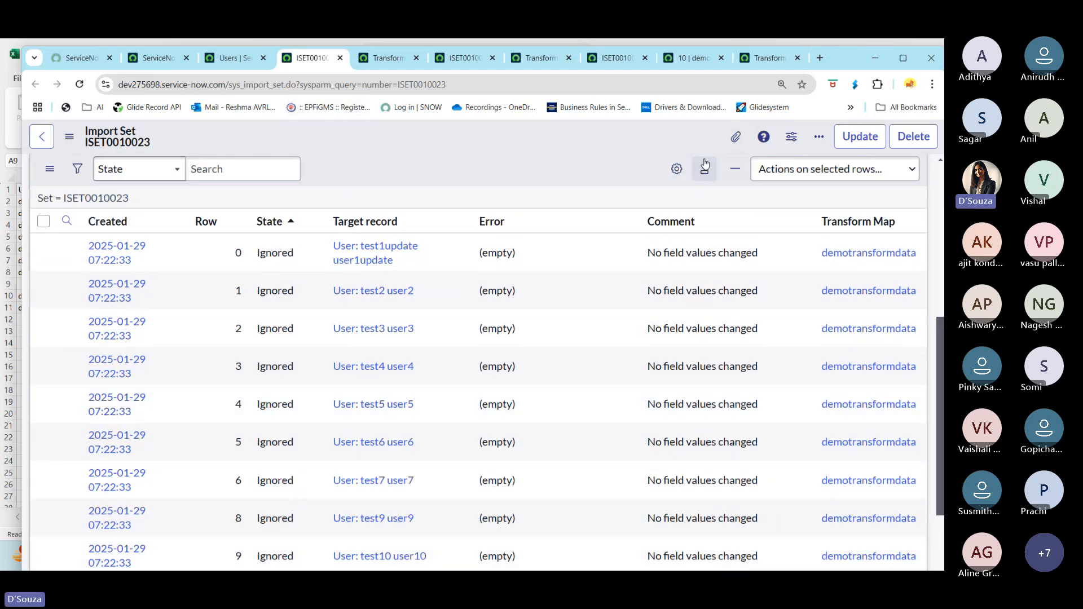
pyautogui.hotkey('alt', 'Tab')
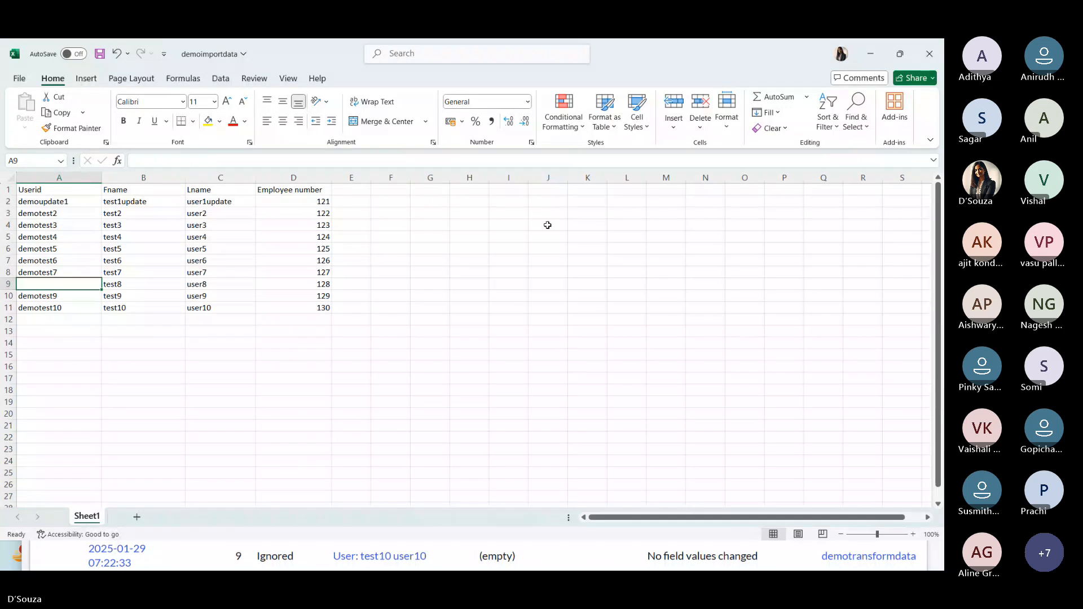
pyautogui.hotkey('alt', 'Tab')
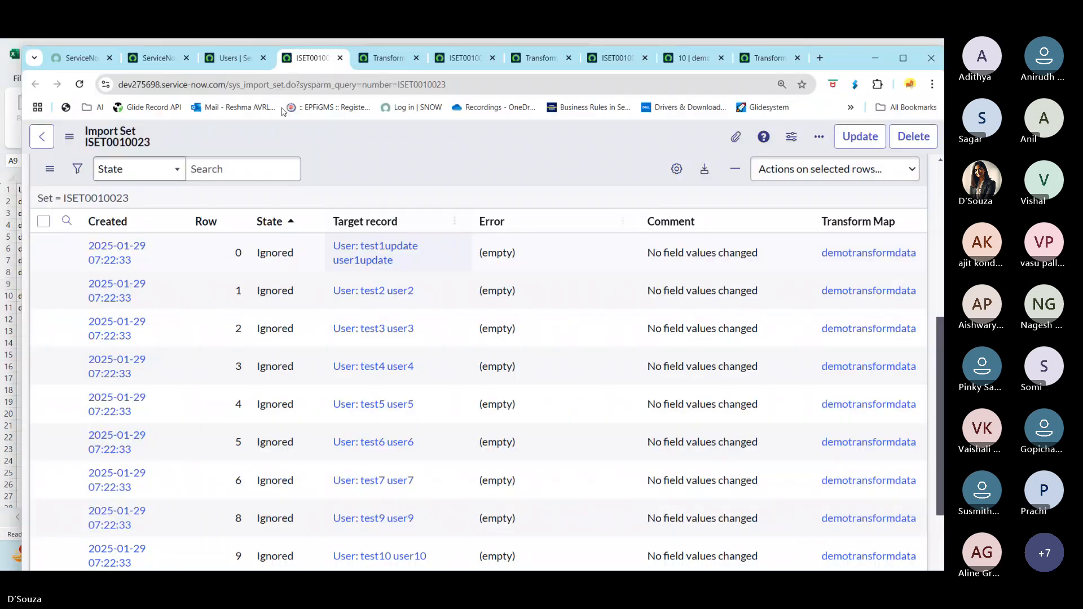
pyautogui.hotkey('ctrl', 'Tab')
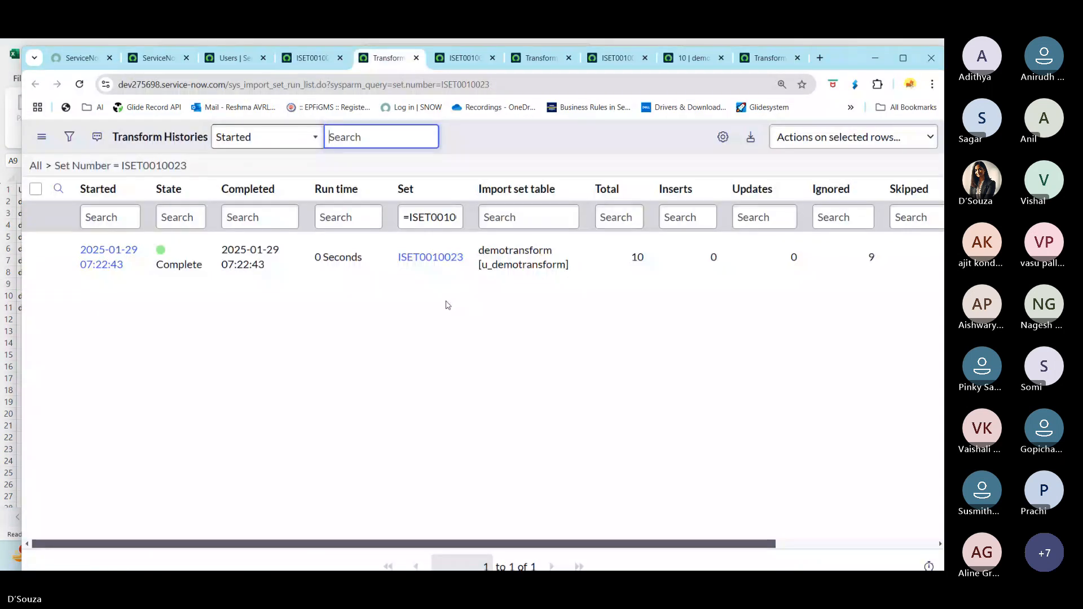
pyautogui.hotkey('alt', 'Tab')
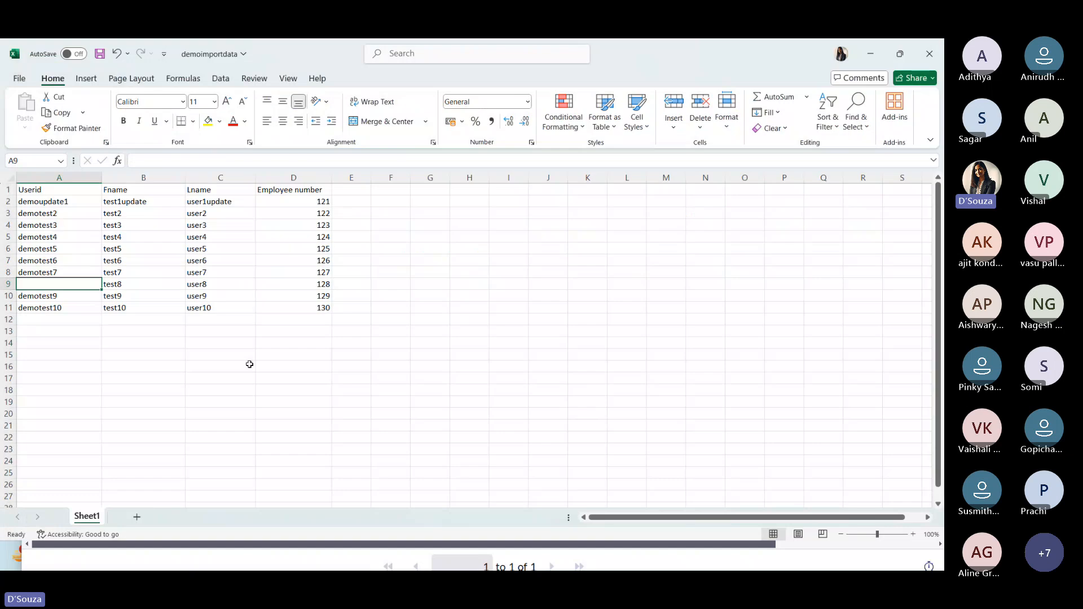
# - Save the edited spreadsheet and load demoimportdata.xlsx again into the existing demotransform import set table
pyautogui.click(299, 391)
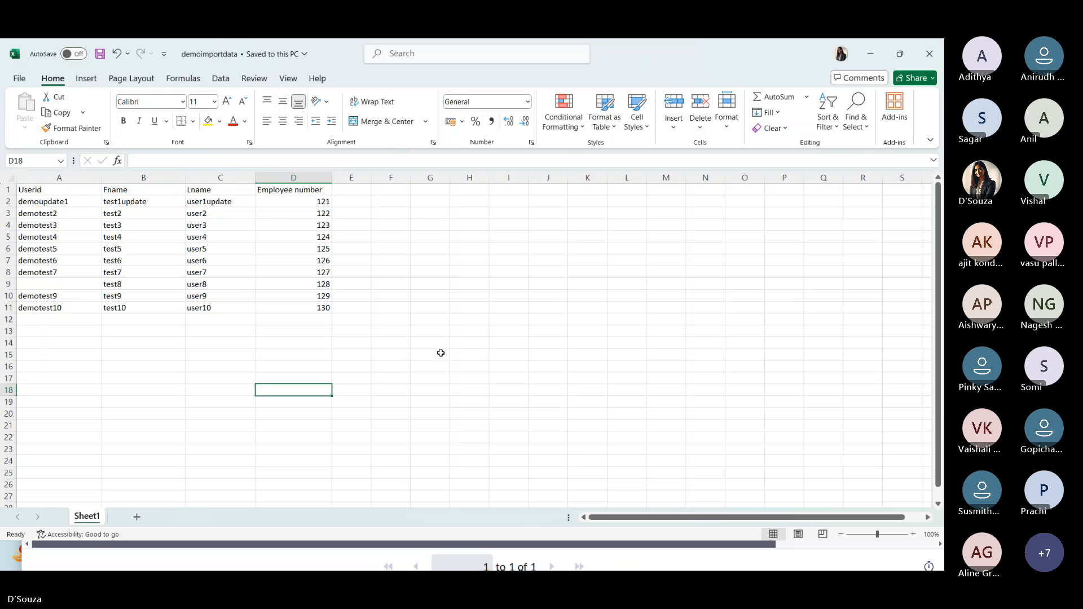
pyautogui.hotkey('alt', 'Tab')
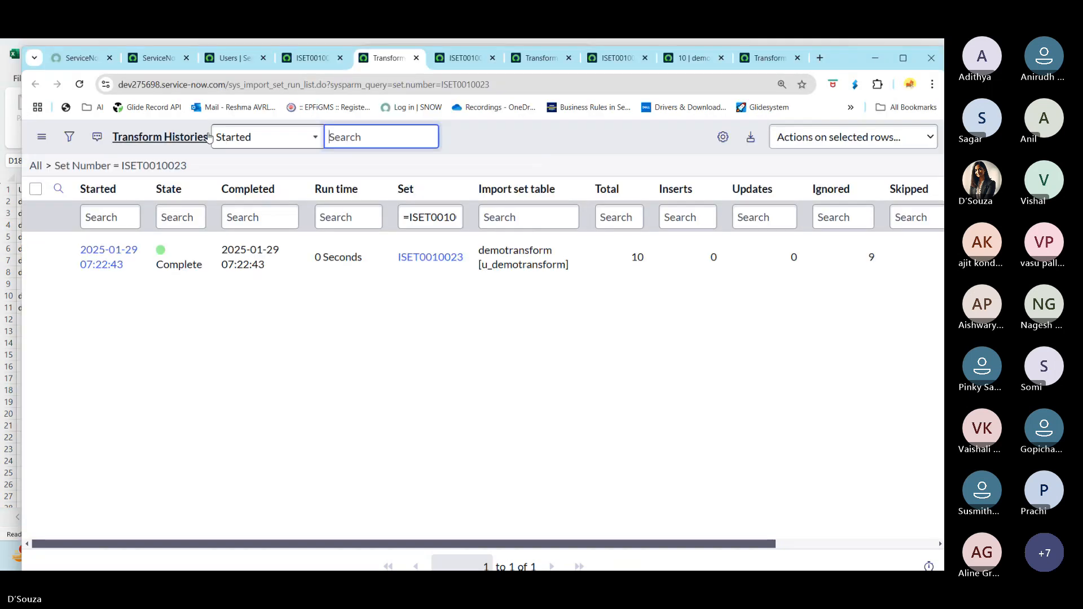
pyautogui.hotkey('ctrl', '2')
pyautogui.click(97, 144)
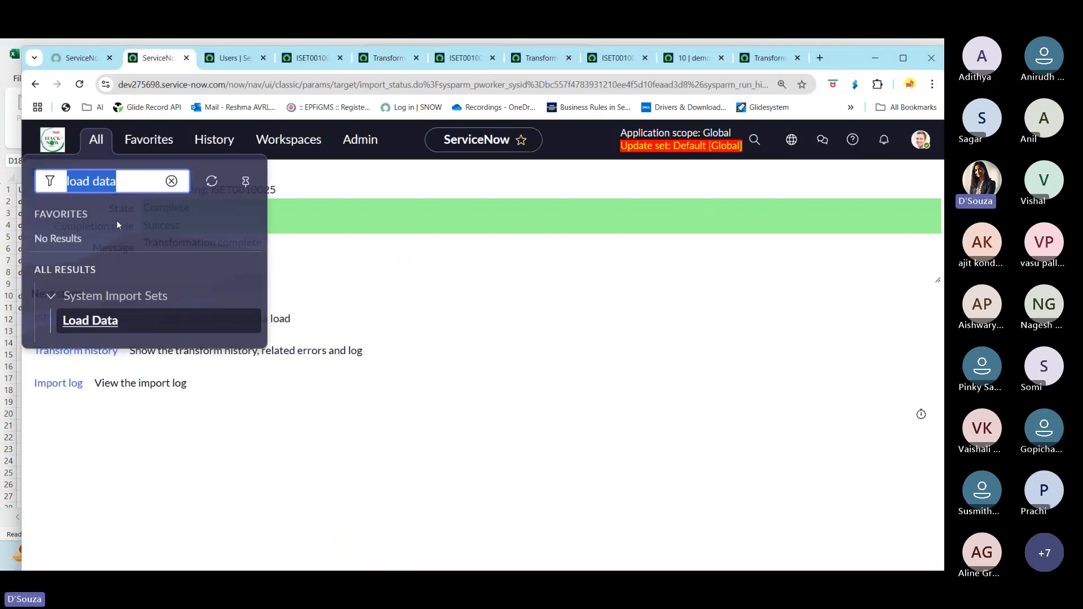
pyautogui.click(92, 321)
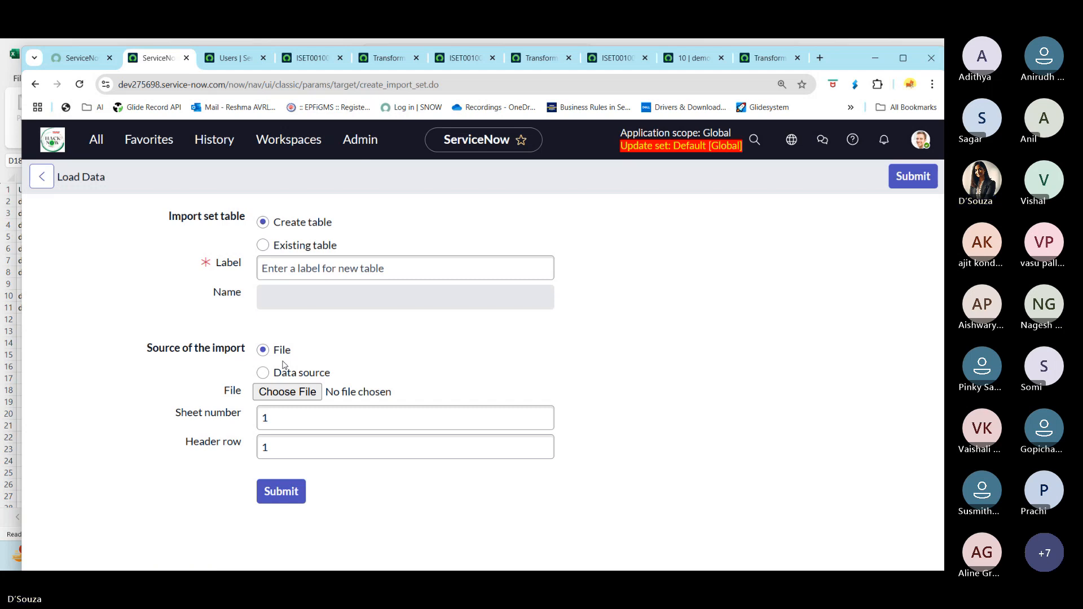
pyautogui.click(262, 245)
pyautogui.click(260, 367)
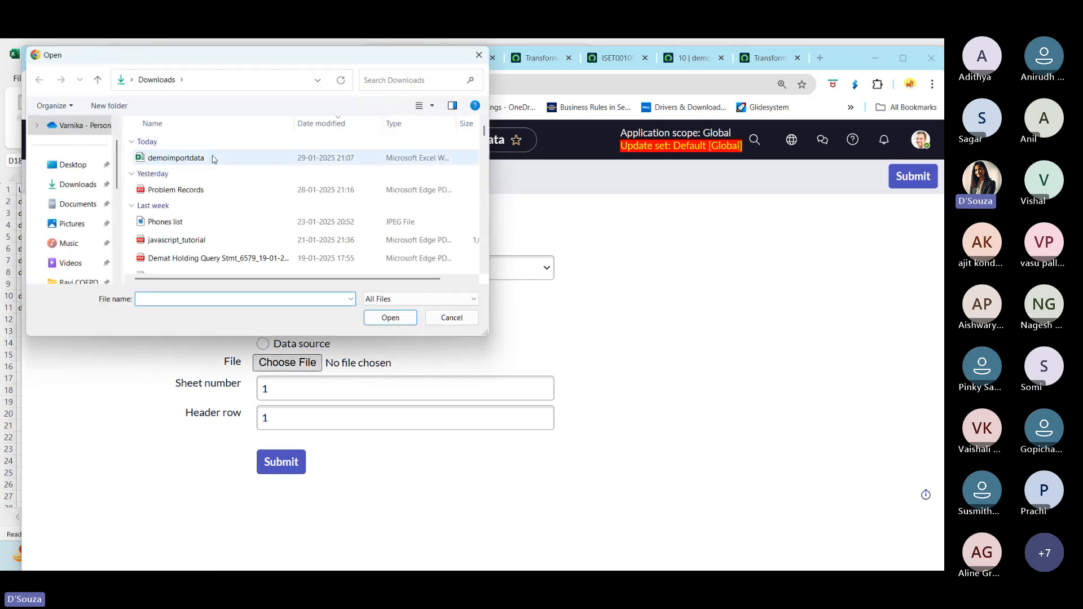
pyautogui.click(175, 158)
pyautogui.click(403, 317)
pyautogui.click(277, 471)
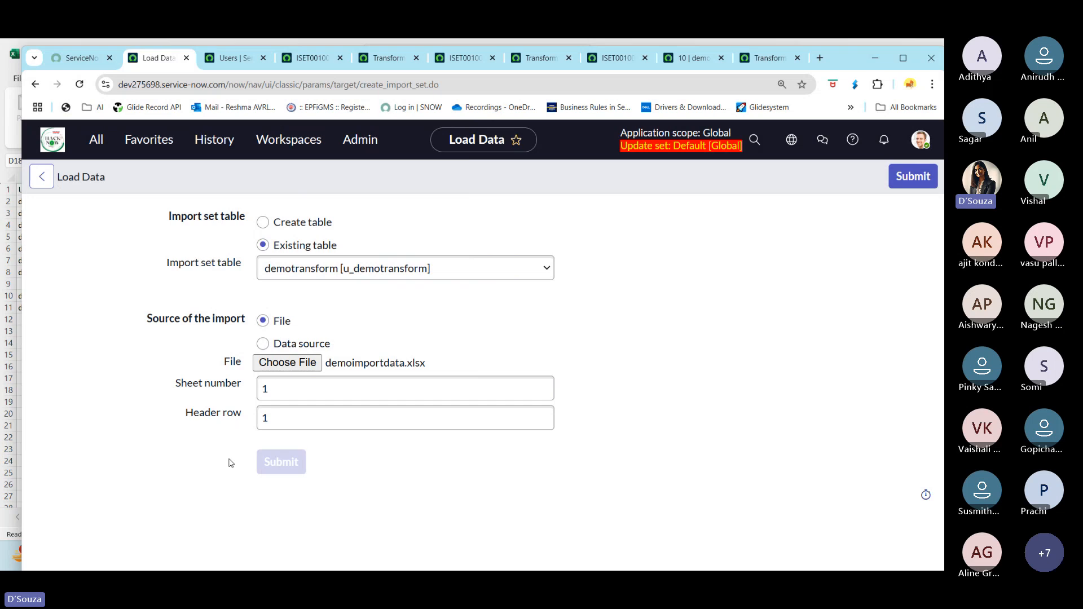
# - Close the extra browser tabs and run the demotransformdata transform on the new import set ISET0010026
pyautogui.rightClick(167, 61)
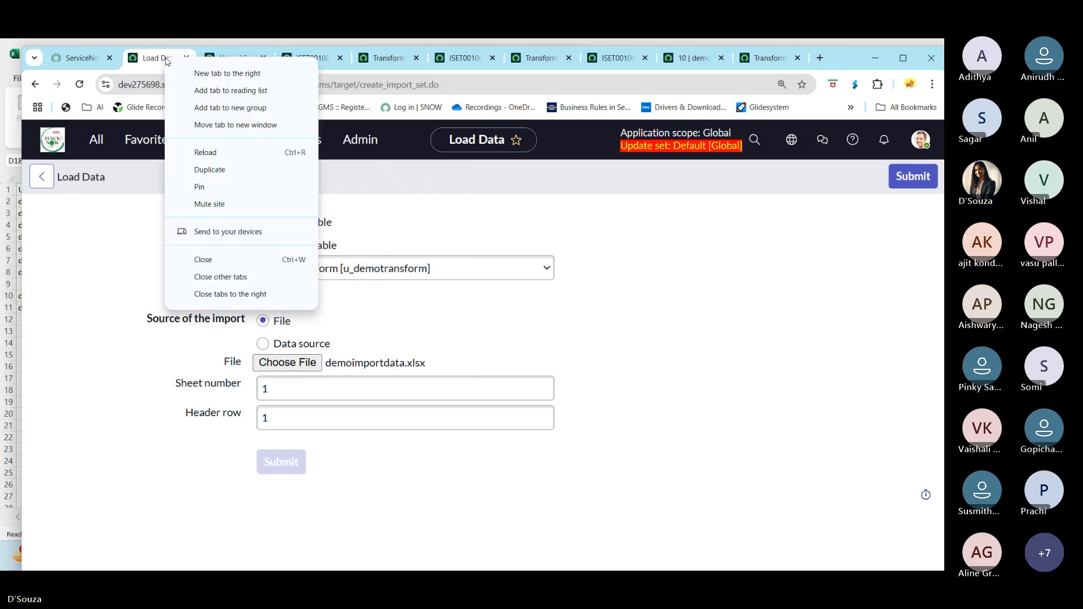
pyautogui.click(237, 298)
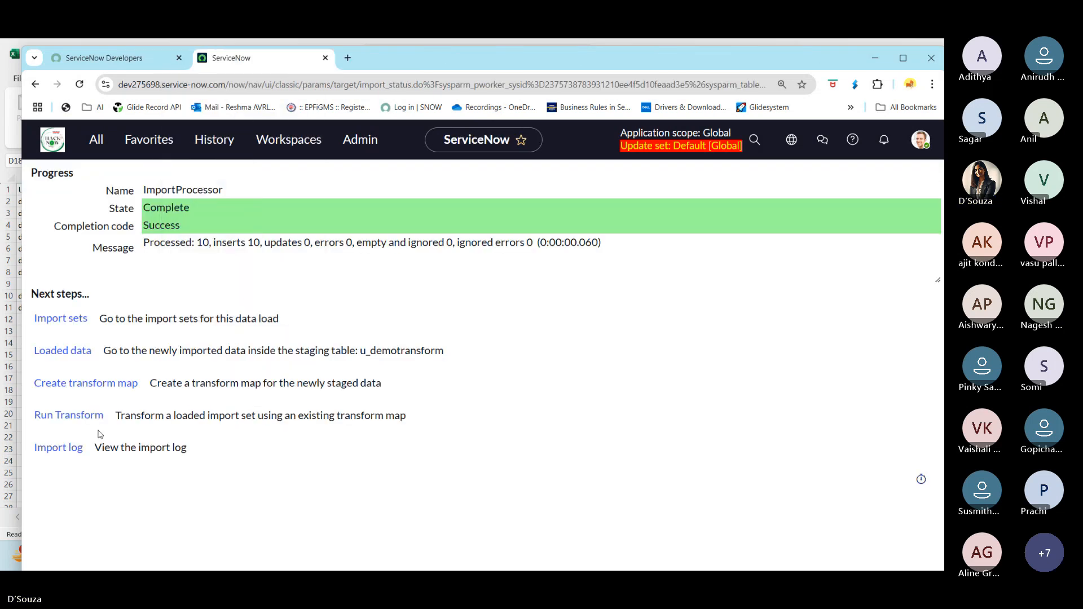
pyautogui.click(79, 417)
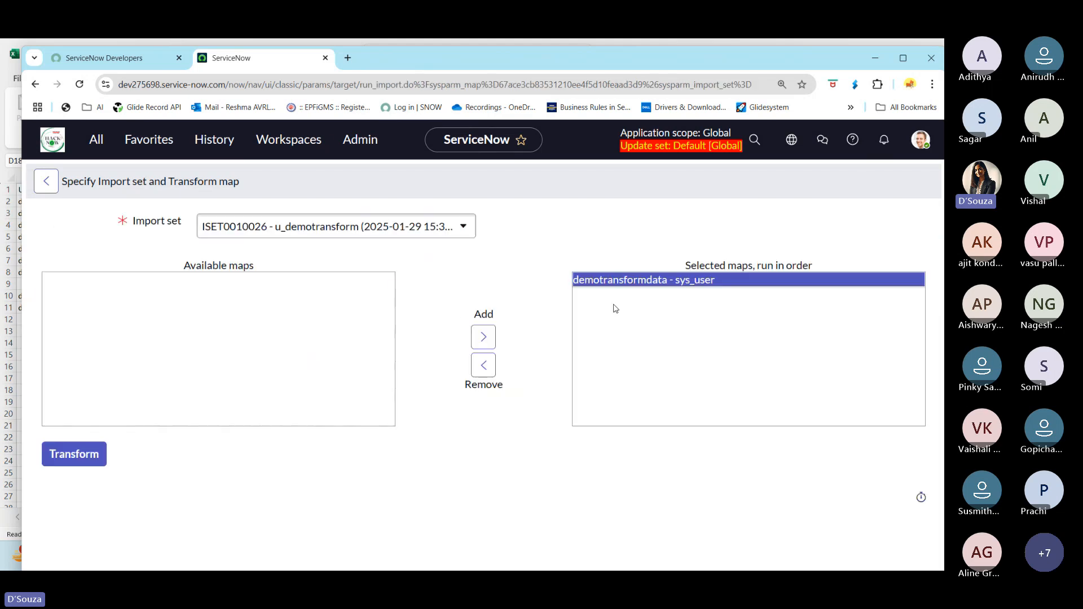
pyautogui.click(56, 460)
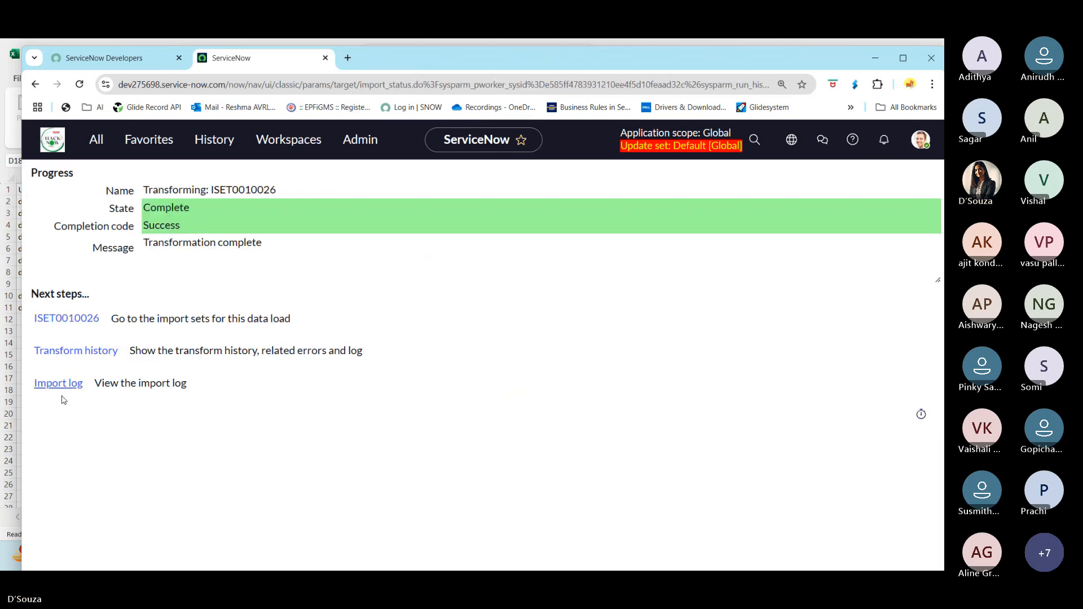
# - Open the transform history and import log in new tabs and examine the run's total and ignored counts
pyautogui.keyDown('ctrl'); pyautogui.click(79, 352); pyautogui.keyUp('ctrl')
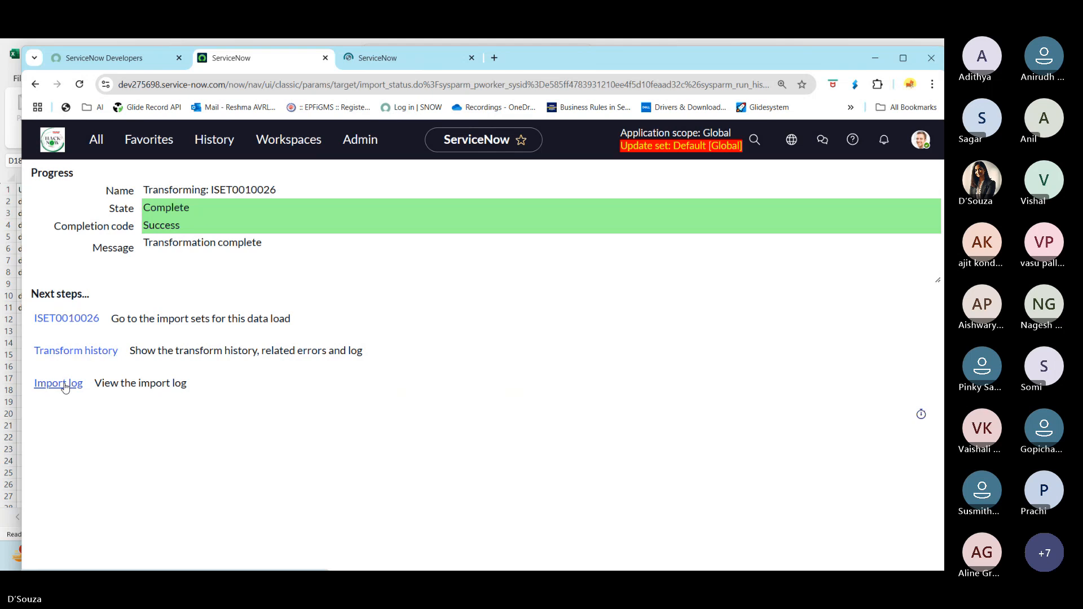
pyautogui.keyDown('ctrl'); pyautogui.click(58, 383); pyautogui.keyUp('ctrl')
pyautogui.click(356, 62)
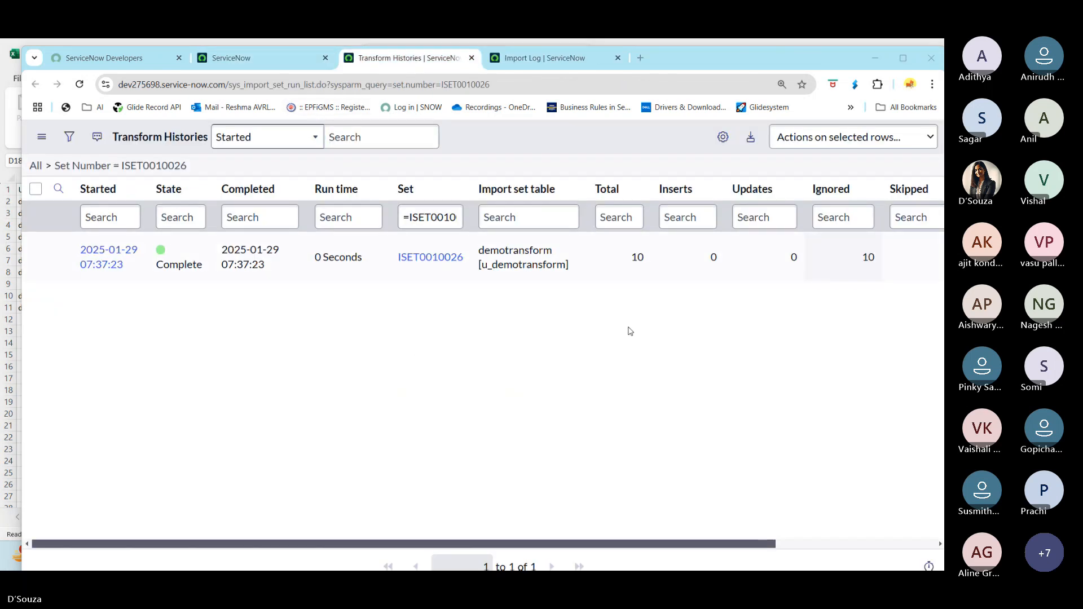
pyautogui.doubleClick(636, 257)
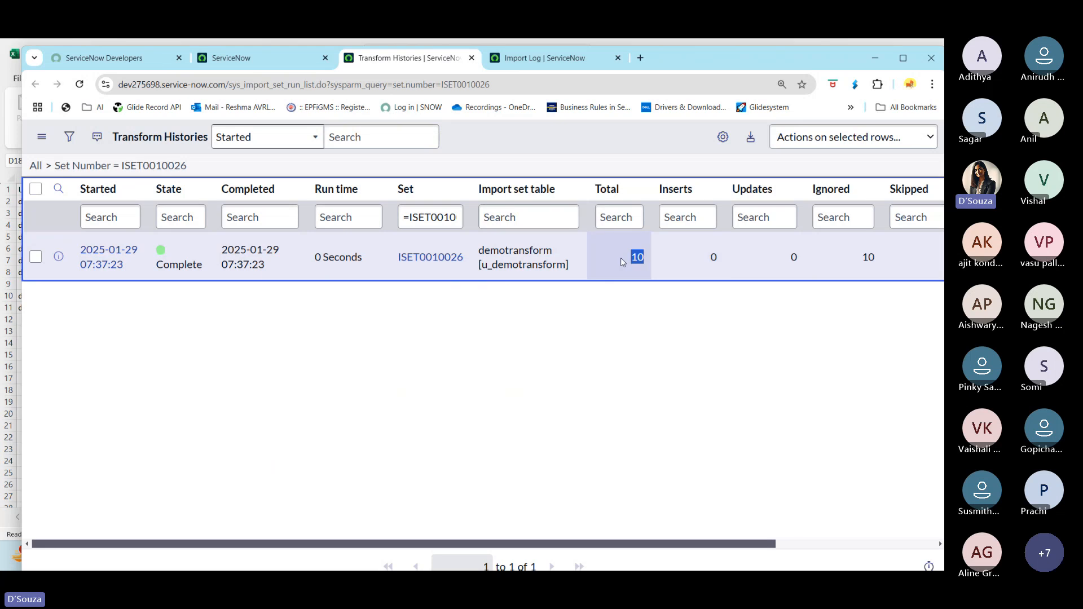
pyautogui.doubleClick(868, 256)
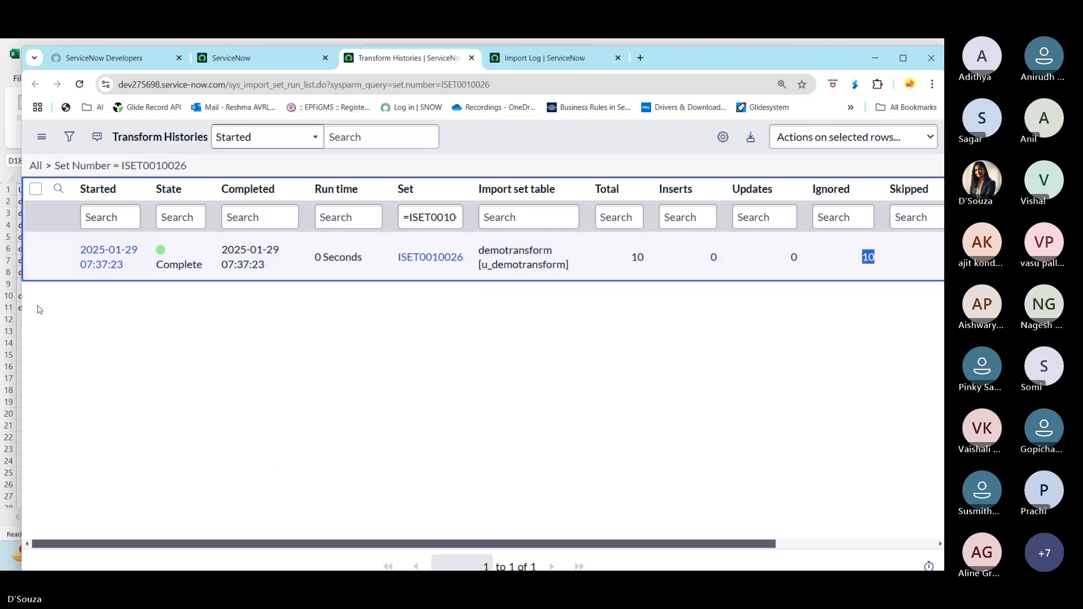
# - Examine the import log and open the ISET0010026 import set rows in a new tab
pyautogui.click(544, 58)
pyautogui.moveTo(660, 55); pyautogui.dragTo(667, 85)
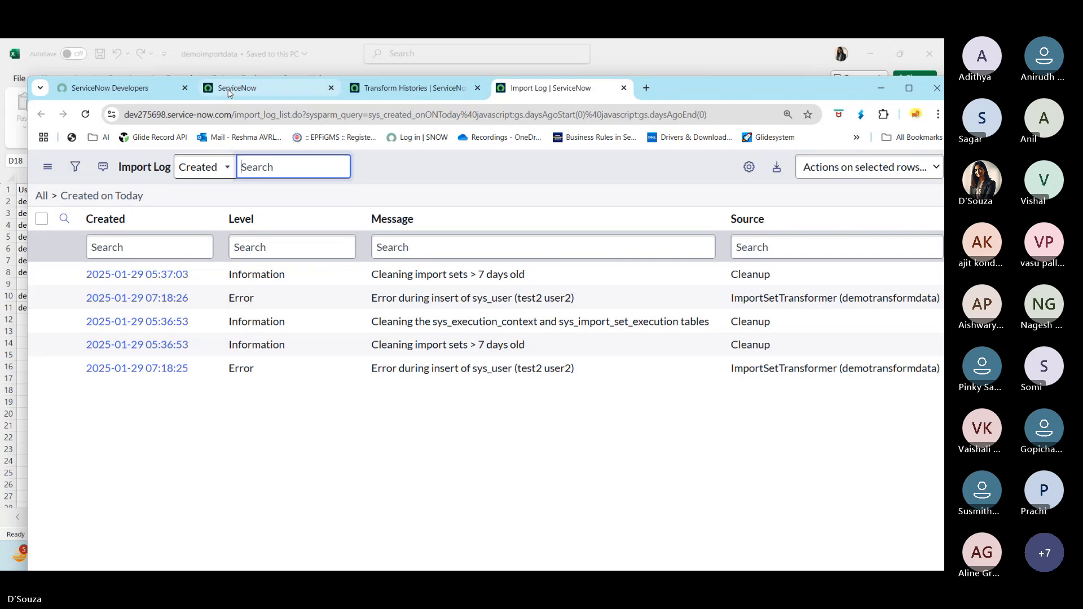
pyautogui.click(237, 88)
pyautogui.middleClick(85, 356)
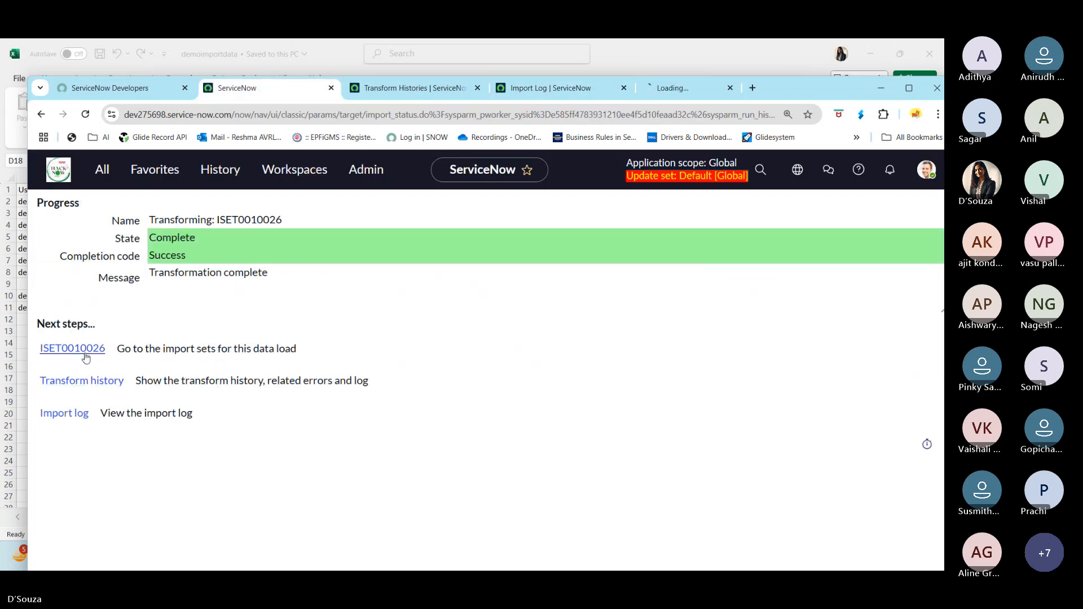
pyautogui.click(656, 88)
pyautogui.scroll(-3, 346, 411)
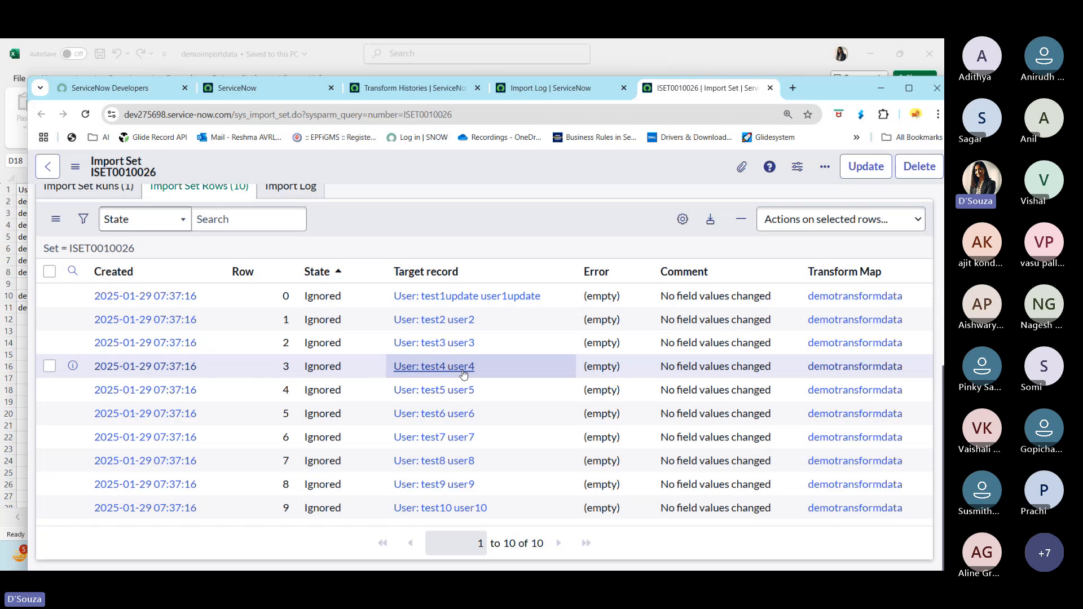
# - Compare the transform history, transform progress and import log tabs for ISET0010026
pyautogui.click(414, 89)
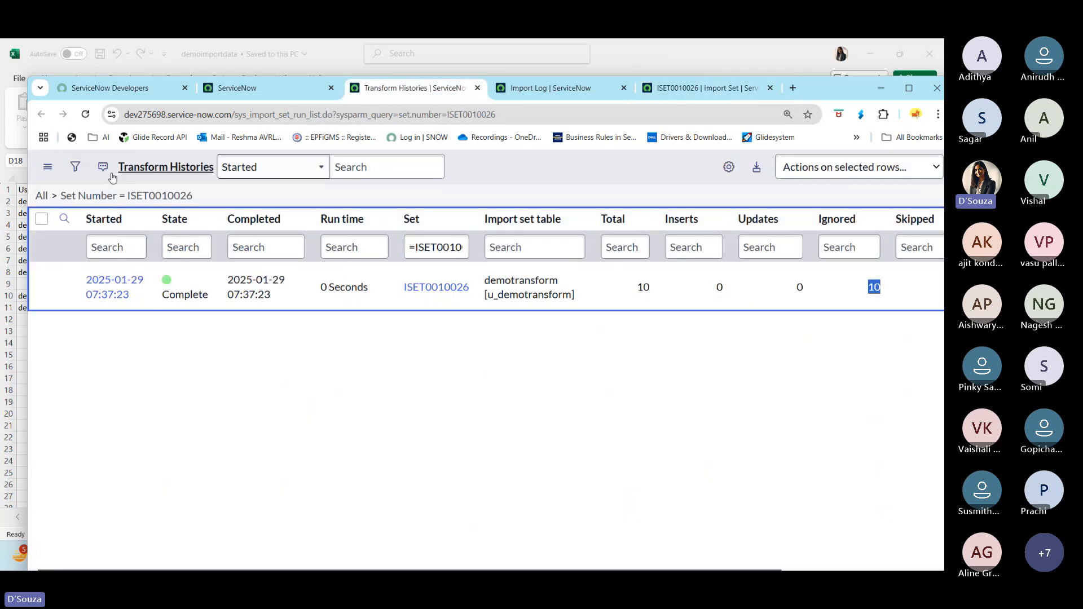
pyautogui.click(248, 92)
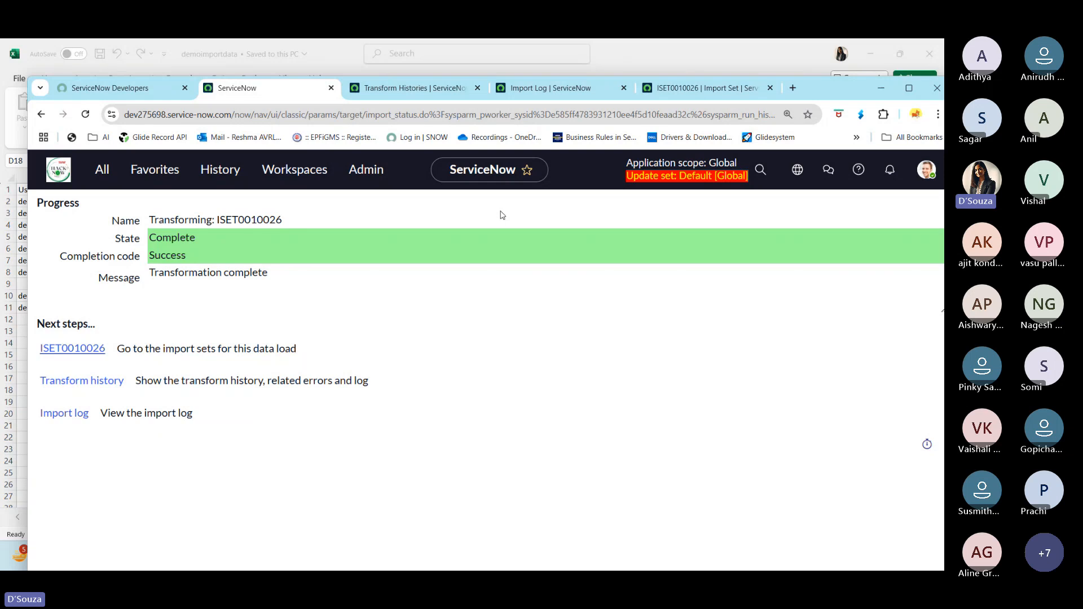
pyautogui.click(568, 90)
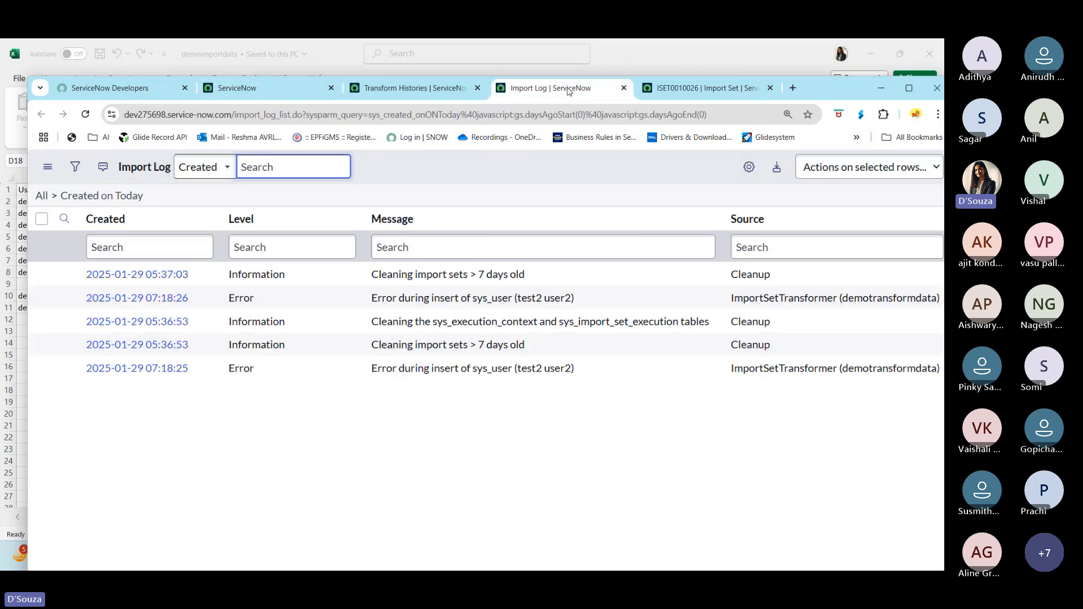
pyautogui.click(410, 92)
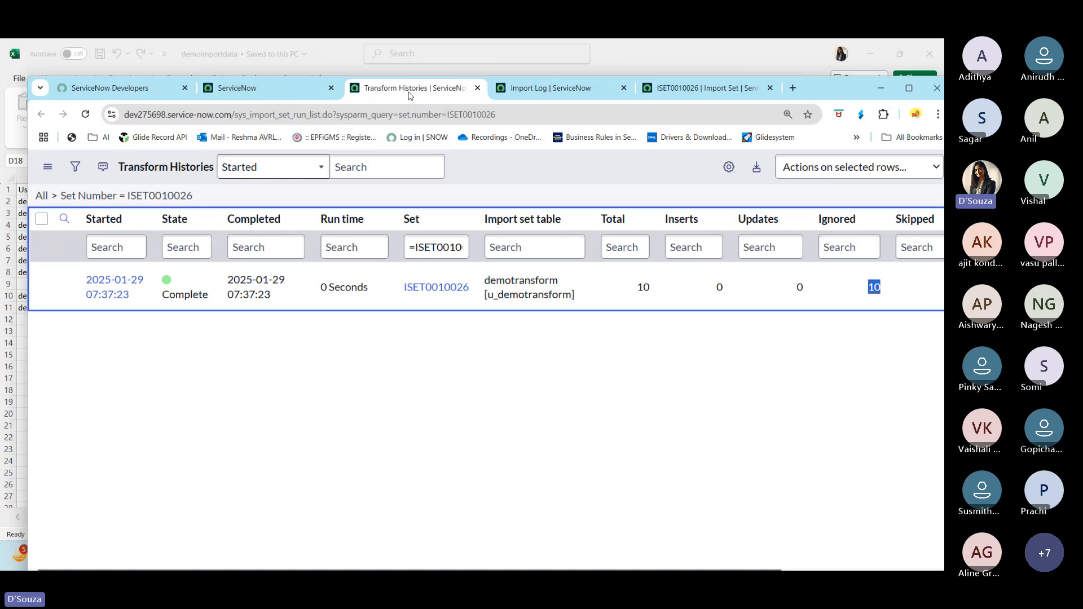
pyautogui.click(653, 59)
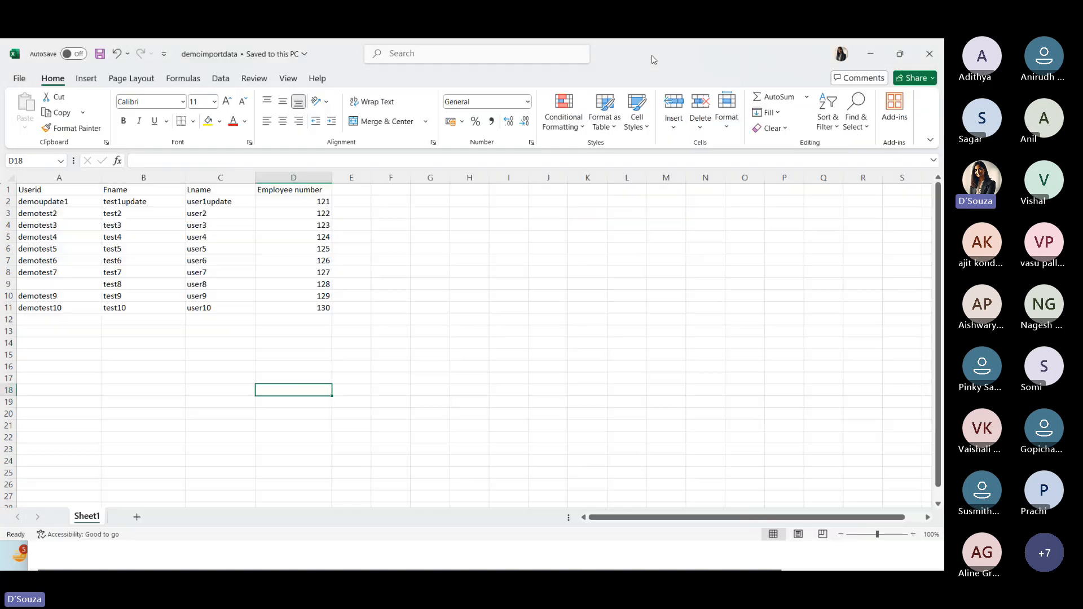
pyautogui.click(869, 54)
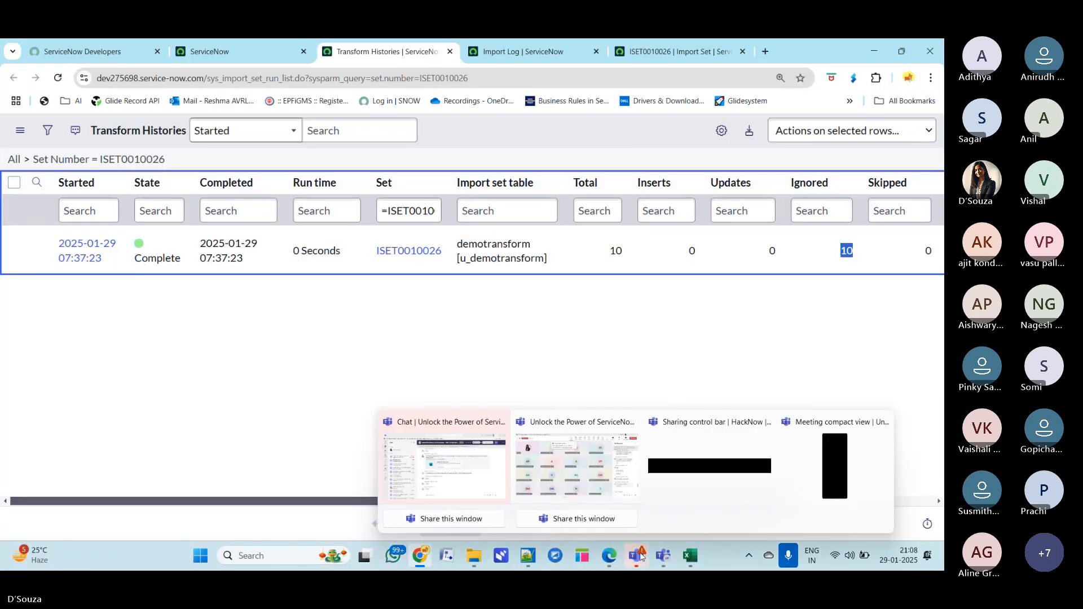
pyautogui.moveTo(665, 560)
pyautogui.click(590, 460)
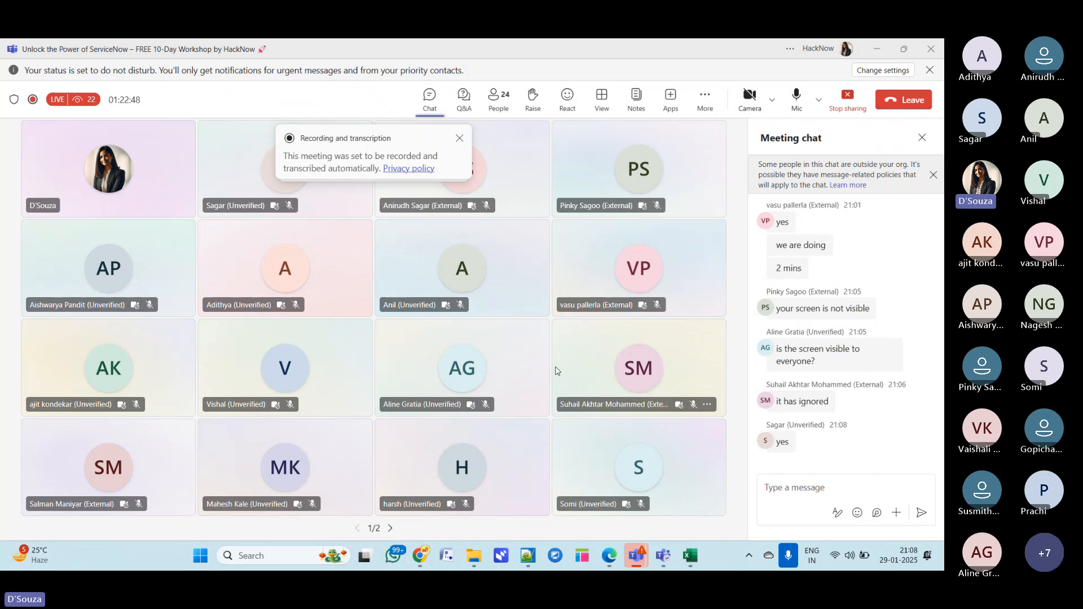
pyautogui.moveTo(765, 371)
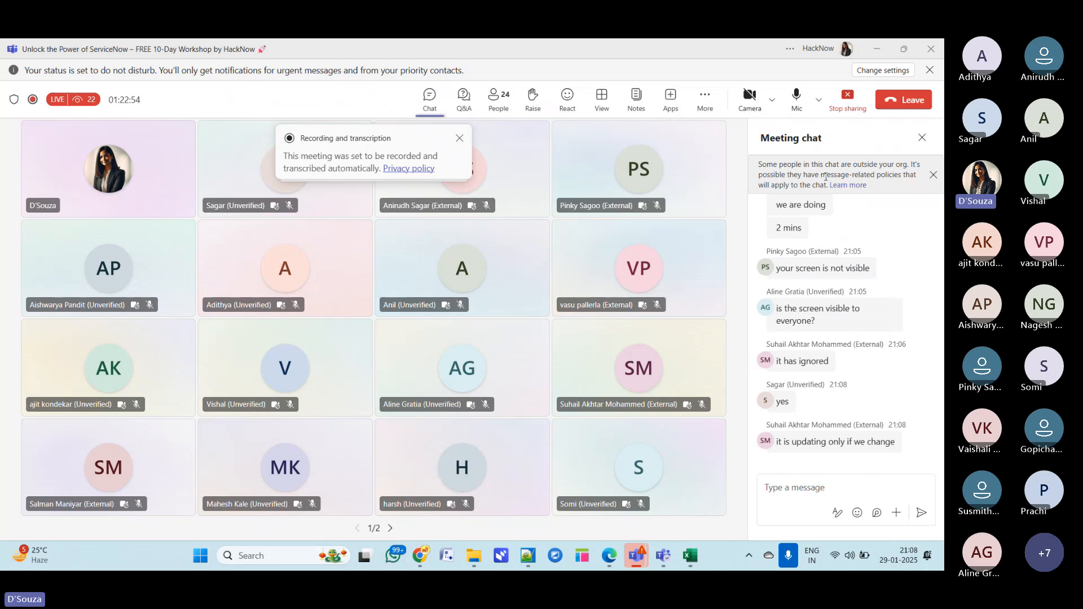
pyautogui.scroll(1, 789, 370)
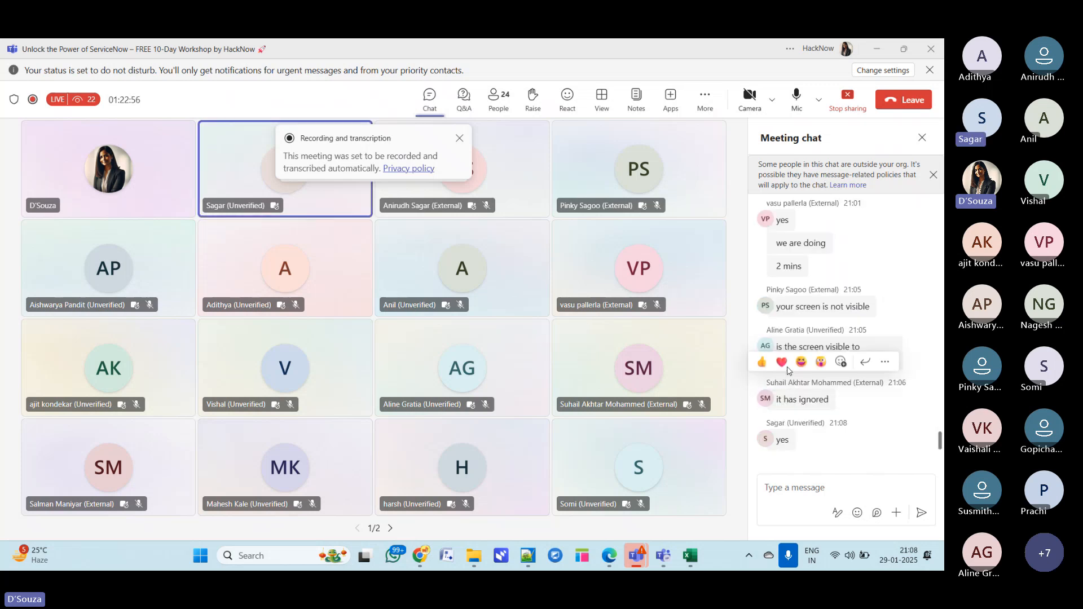
pyautogui.scroll(15, 788, 371)
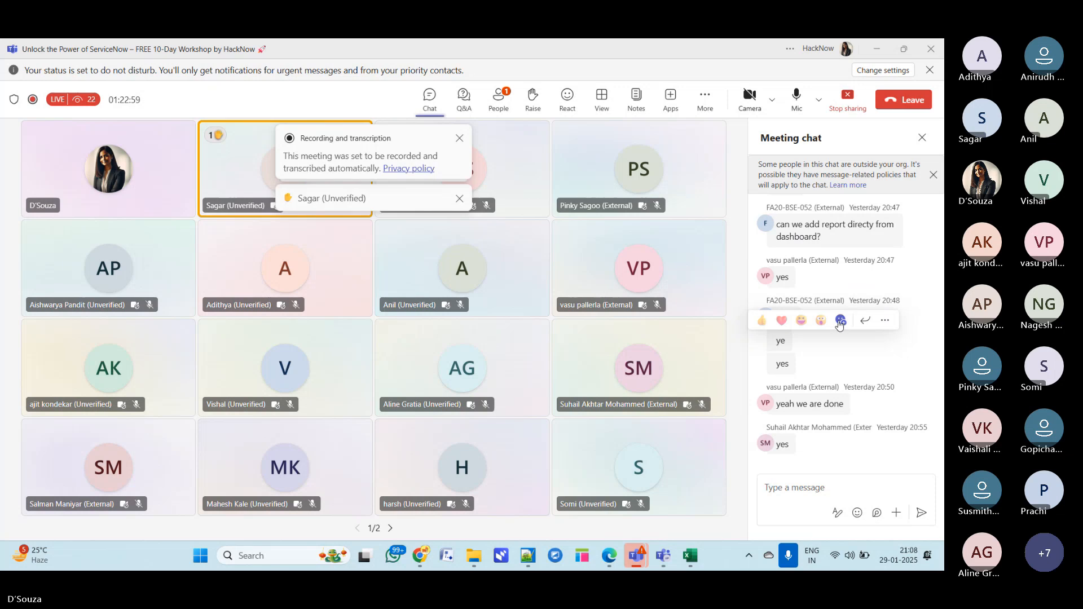
# - Open the Day-7 transform maps presentation from the Day-1 desktop folder, closing the Day-8 deck opened first
pyautogui.press('super+d')
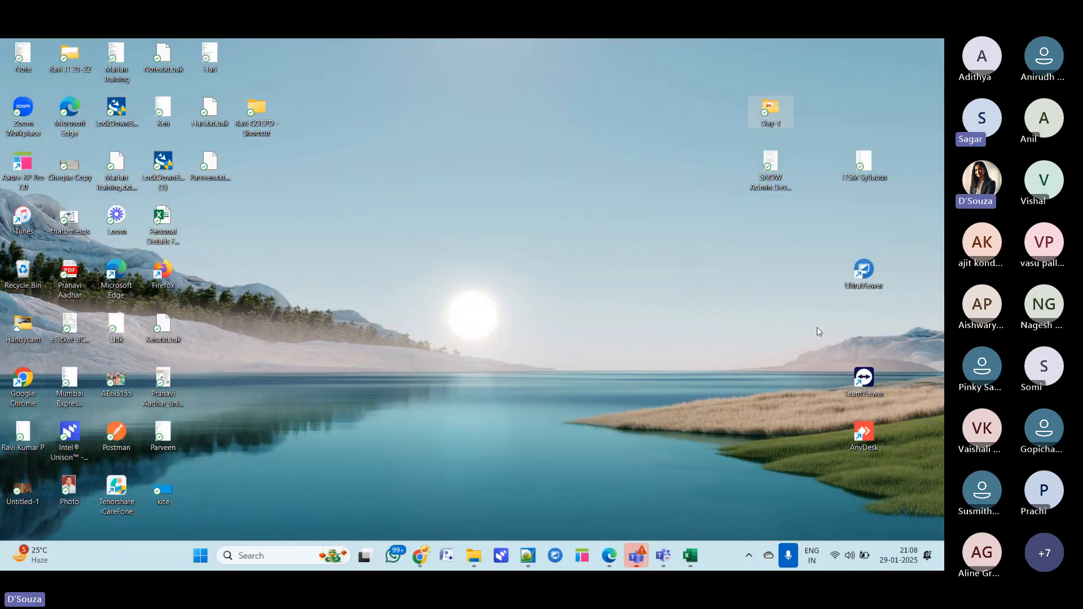
pyautogui.doubleClick(772, 113)
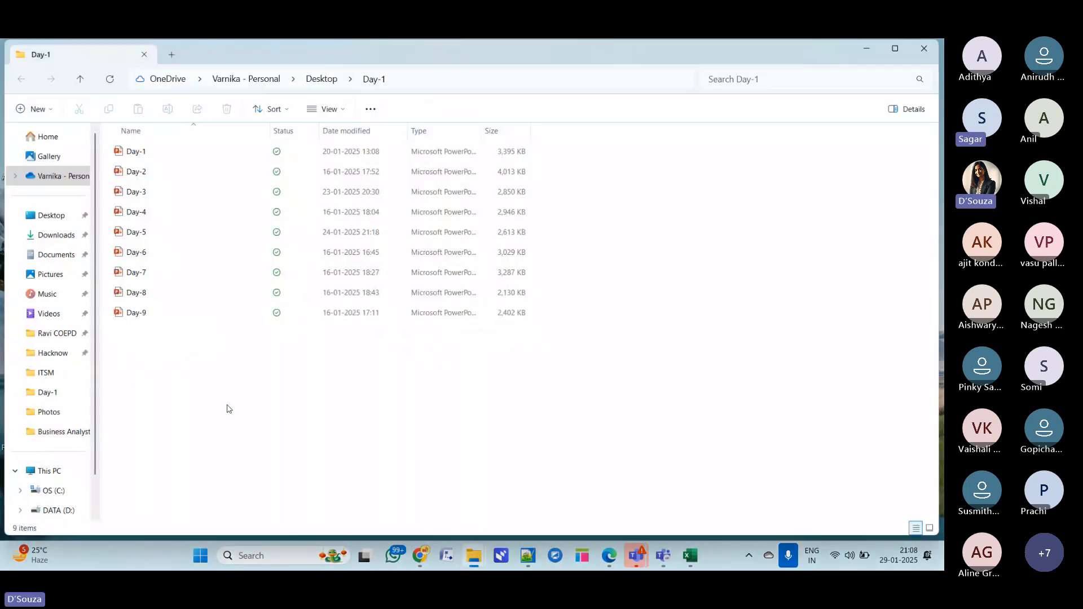
pyautogui.doubleClick(150, 297)
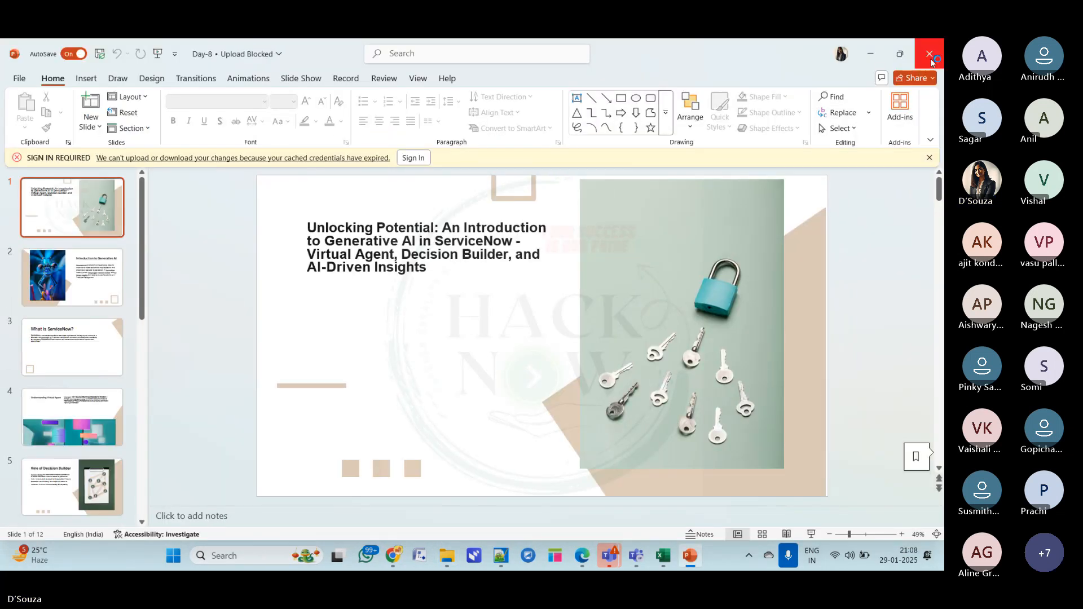
pyautogui.click(930, 57)
pyautogui.doubleClick(174, 276)
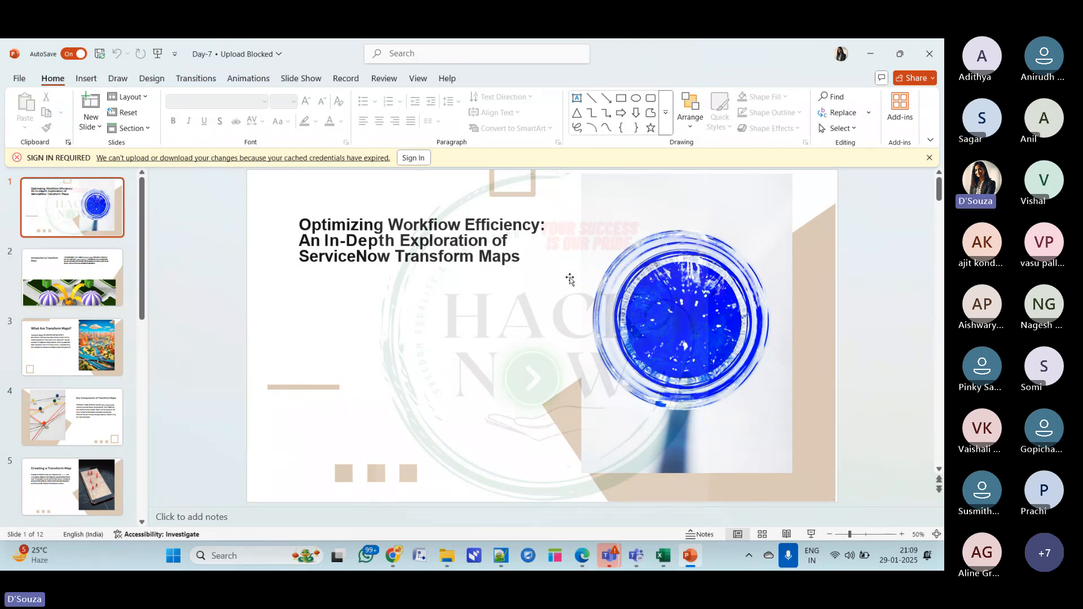
pyautogui.click(873, 56)
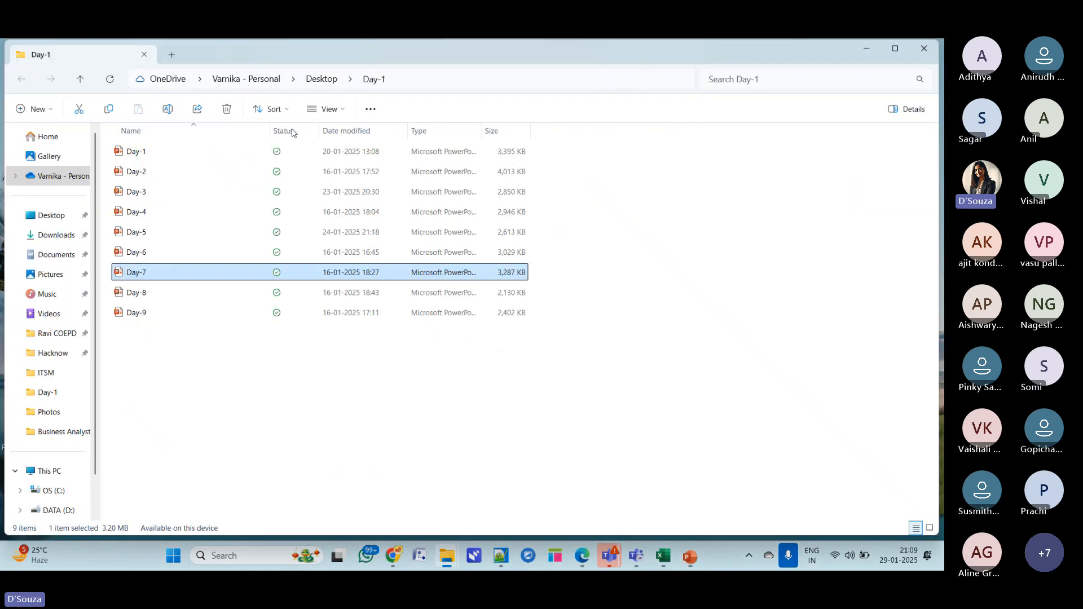
# - Open the Load Data page in a new tab from the ServiceNow navigator
pyautogui.click(389, 560)
pyautogui.click(220, 54)
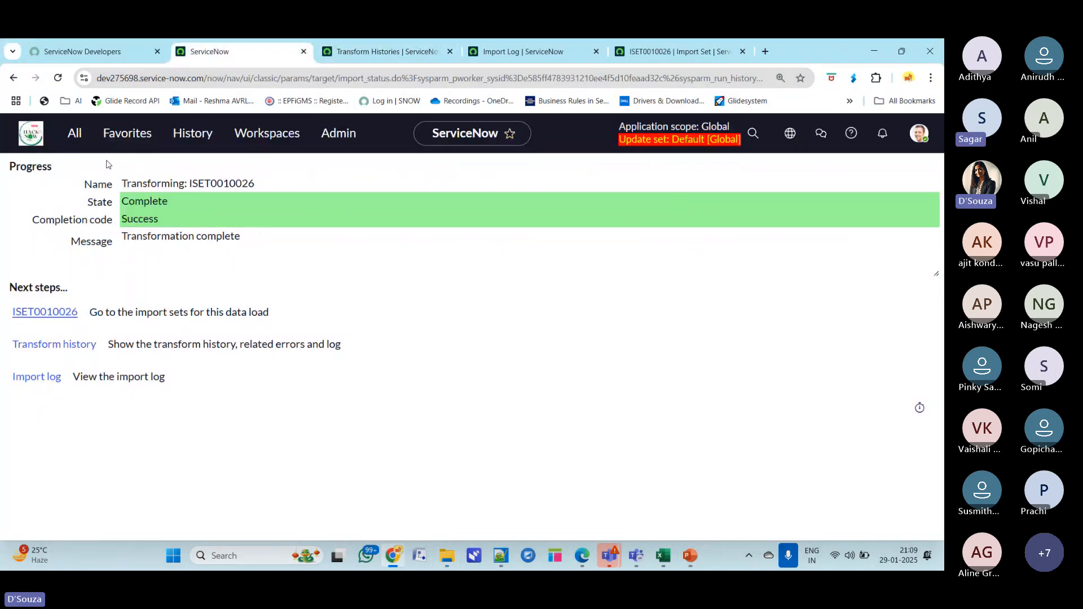
pyautogui.click(81, 133)
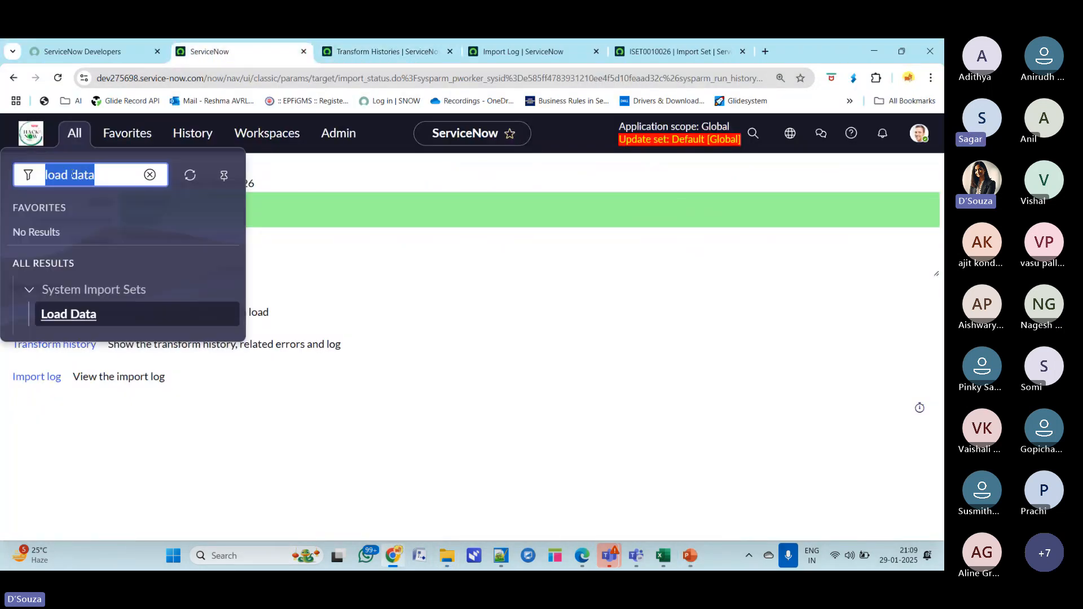
pyautogui.middleClick(85, 314)
pyautogui.click(750, 52)
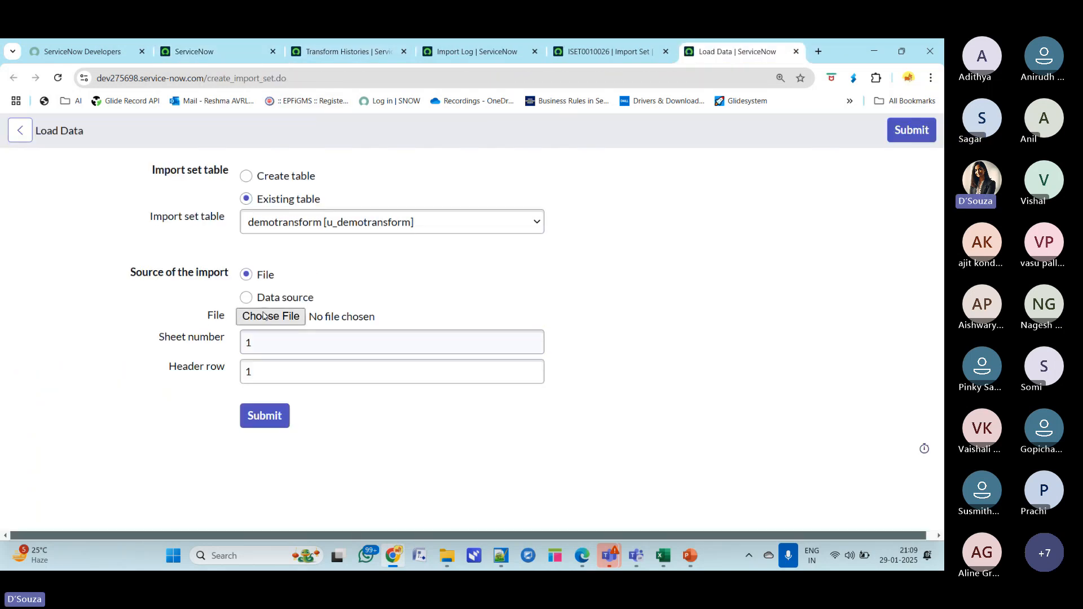
pyautogui.click(262, 316)
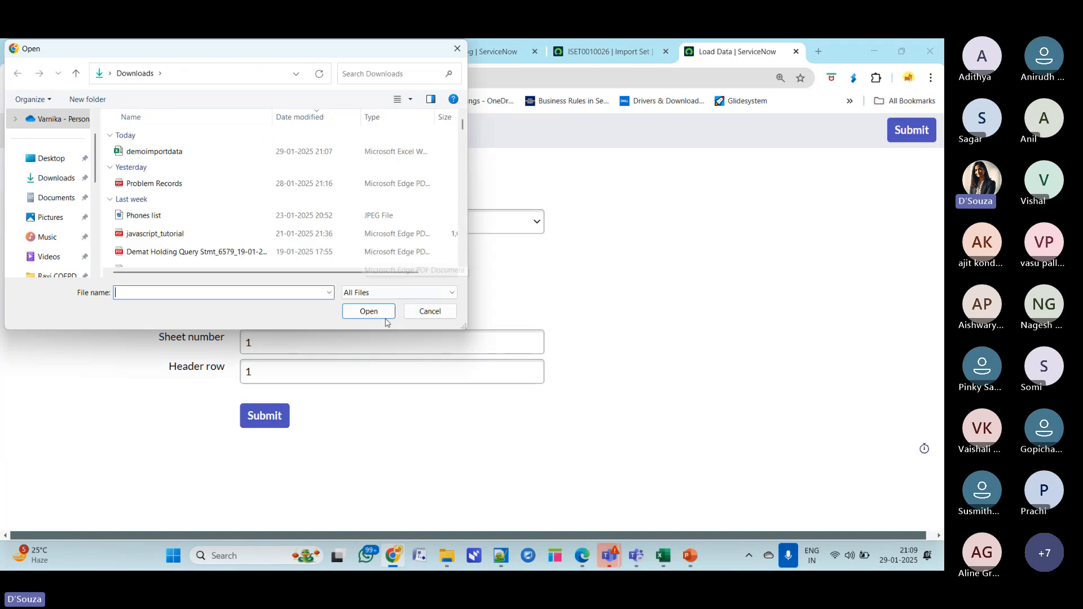
pyautogui.click(426, 316)
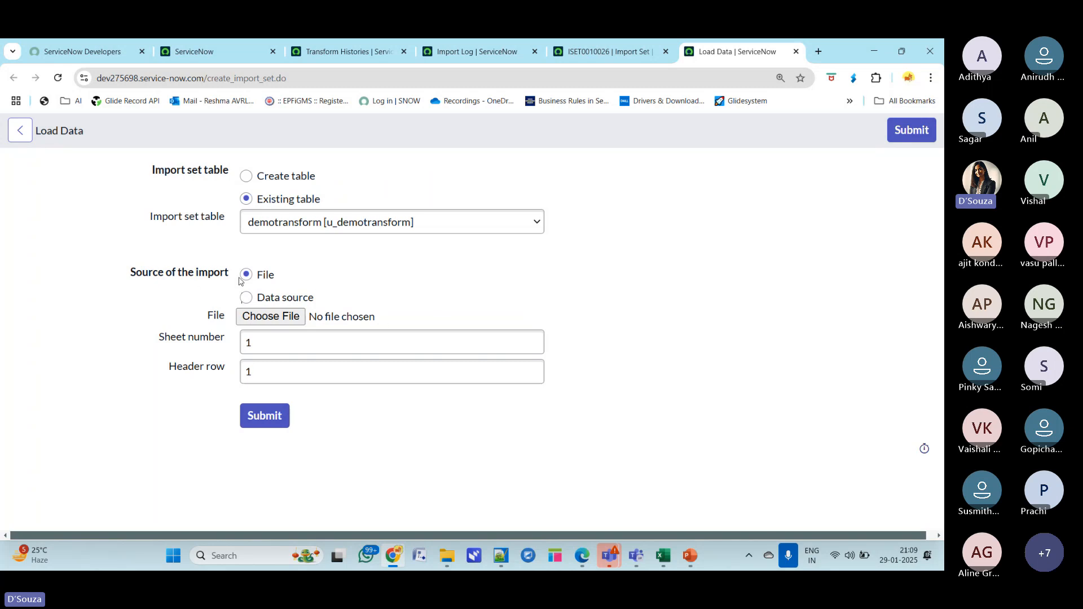
pyautogui.doubleClick(851, 58)
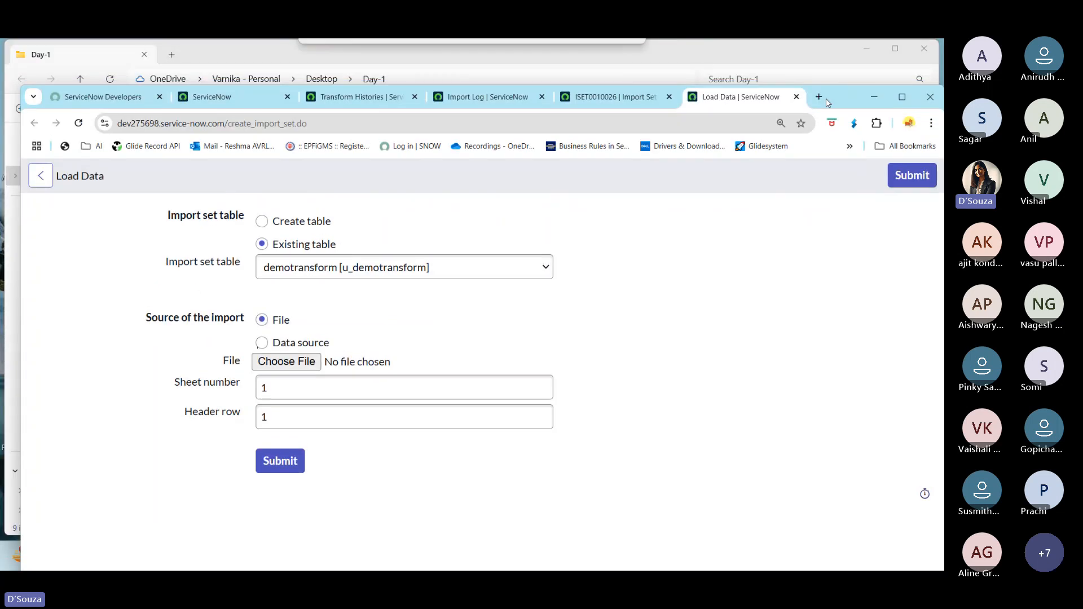
# - Search the web for transform maps servicenow docs in a new browser tab
pyautogui.click(818, 96)
pyautogui.click(285, 123)
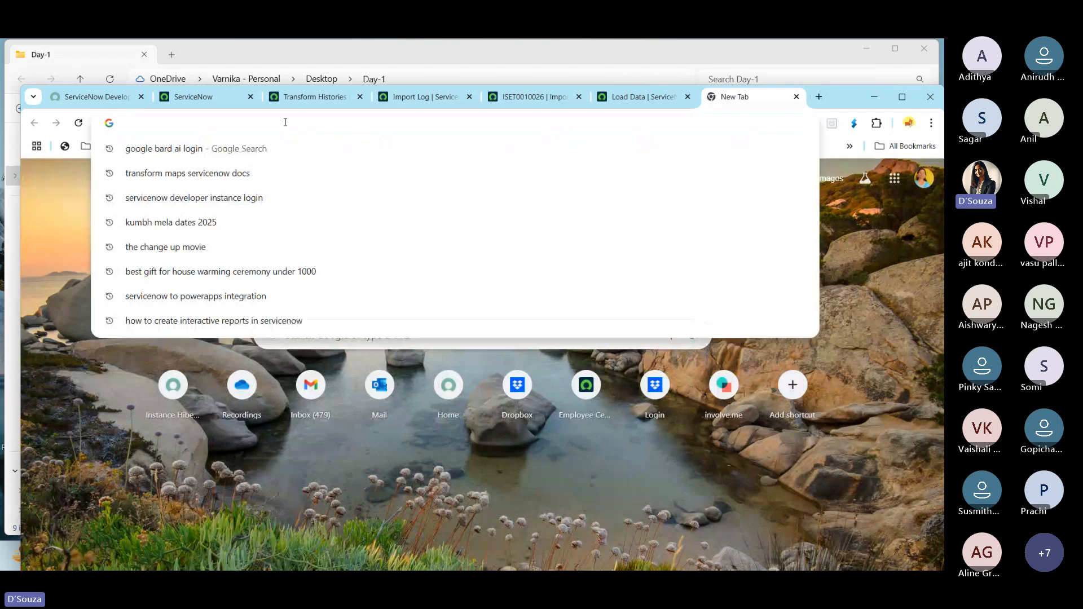
pyautogui.write('s')
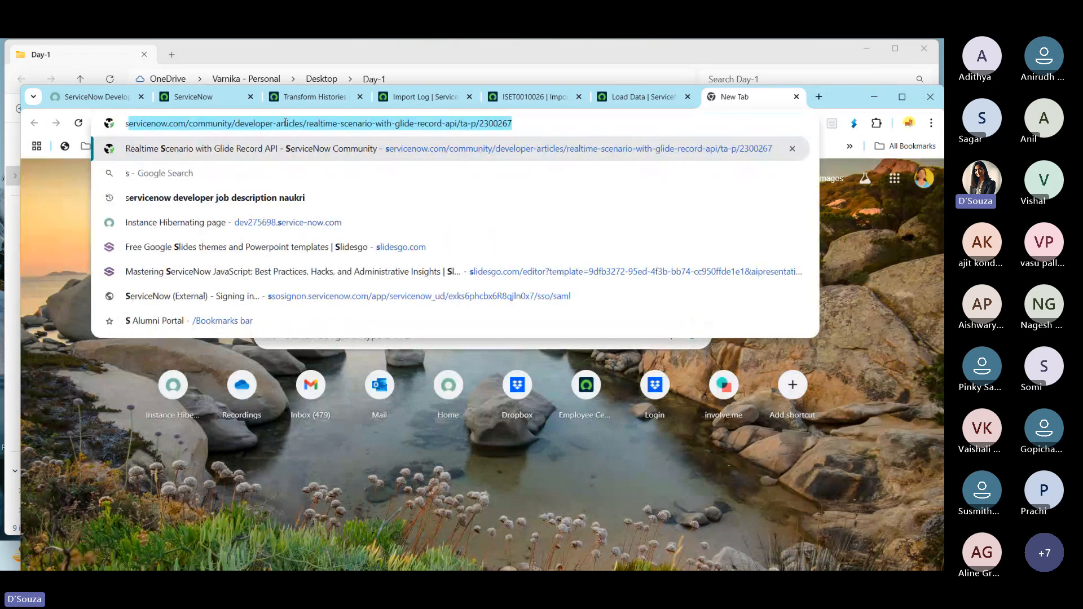
pyautogui.write('ervicen')
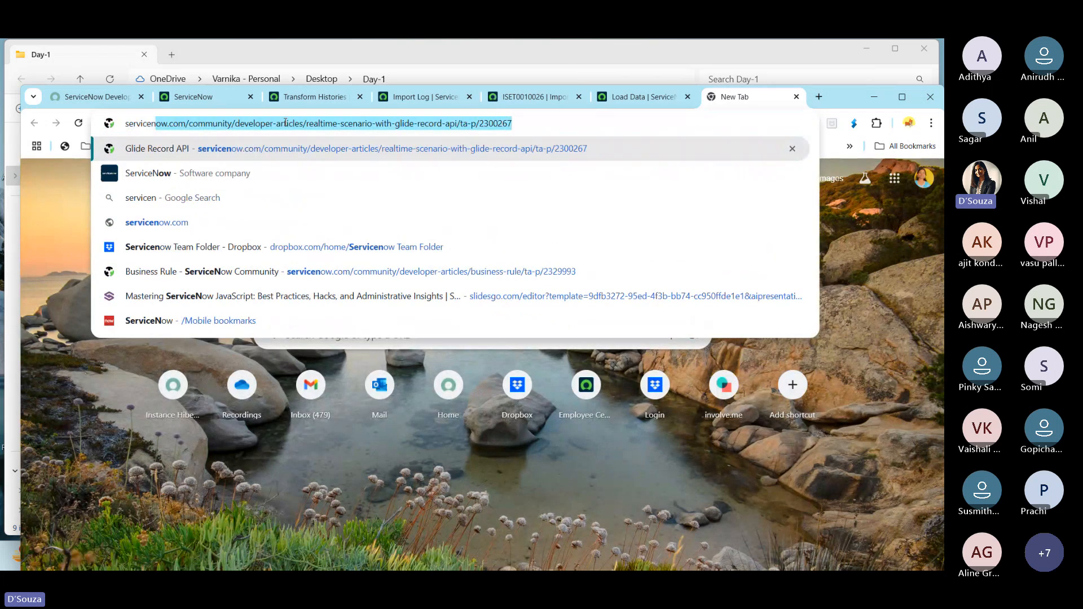
pyautogui.write('ow')
pyautogui.press('BackSpace')
pyautogui.press('BackSpace')
pyautogui.press('BackSpace')
pyautogui.press('BackSpace')
pyautogui.press('BackSpace')
pyautogui.press('BackSpace')
pyautogui.press('BackSpace')
pyautogui.press('BackSpace')
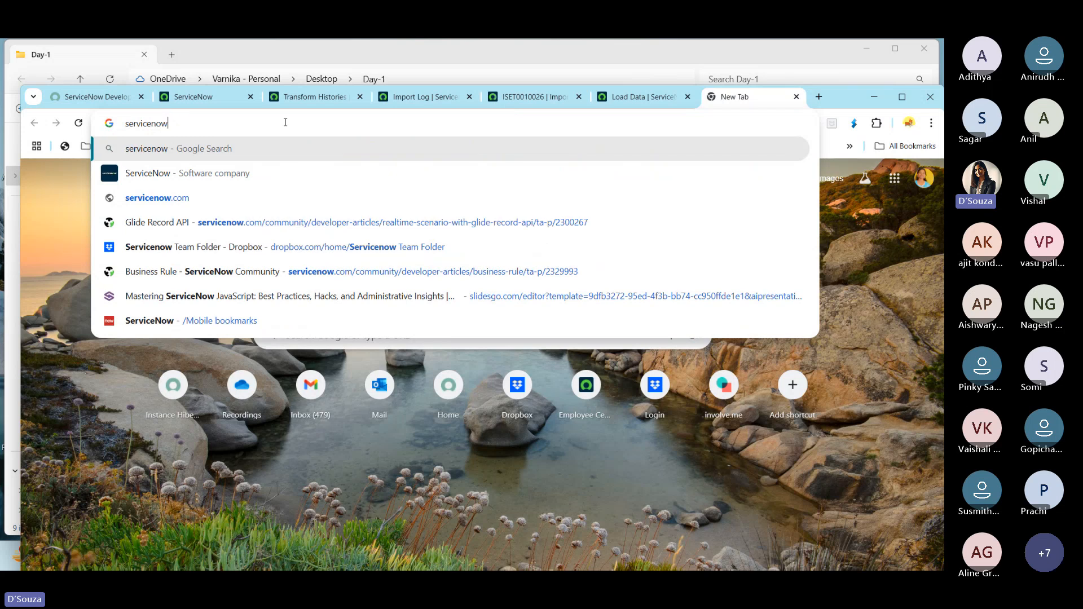
pyautogui.press('BackSpace')
pyautogui.press('BackSpace')
pyautogui.press('BackSpace')
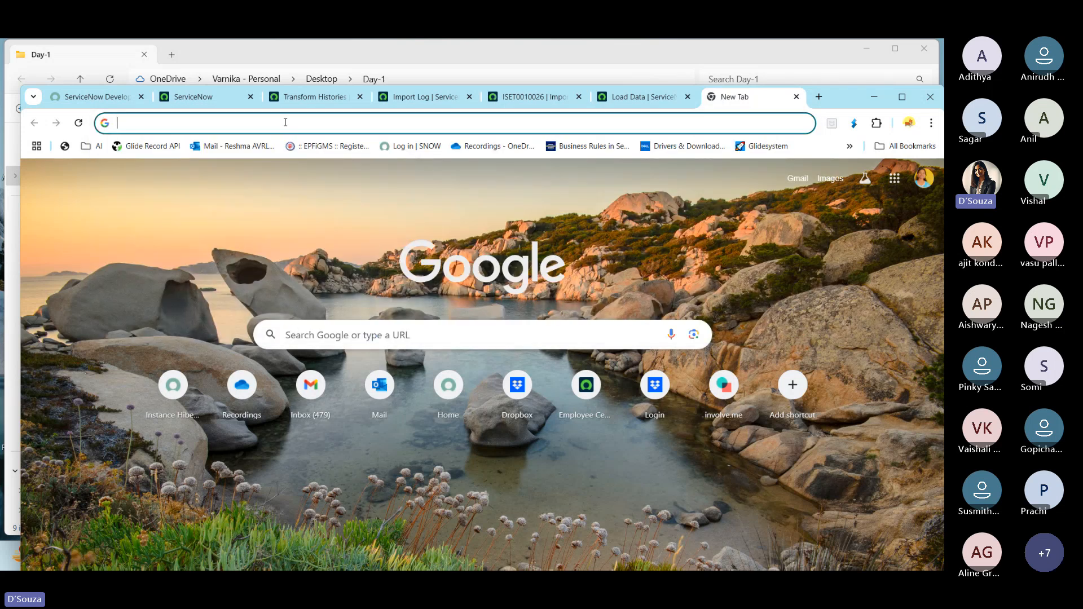
pyautogui.write('transform m')
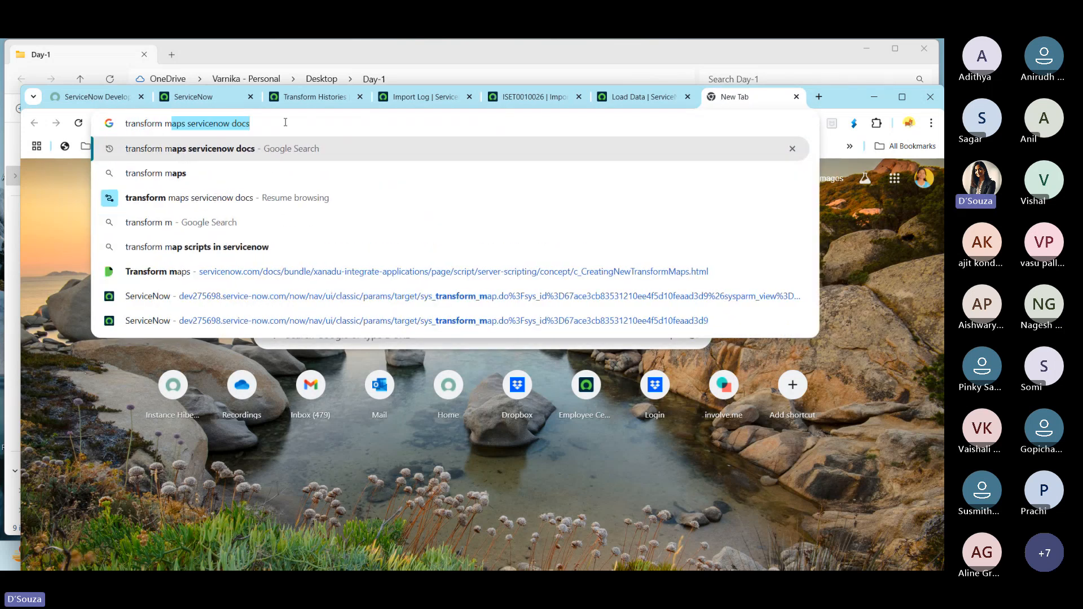
pyautogui.write('ap')
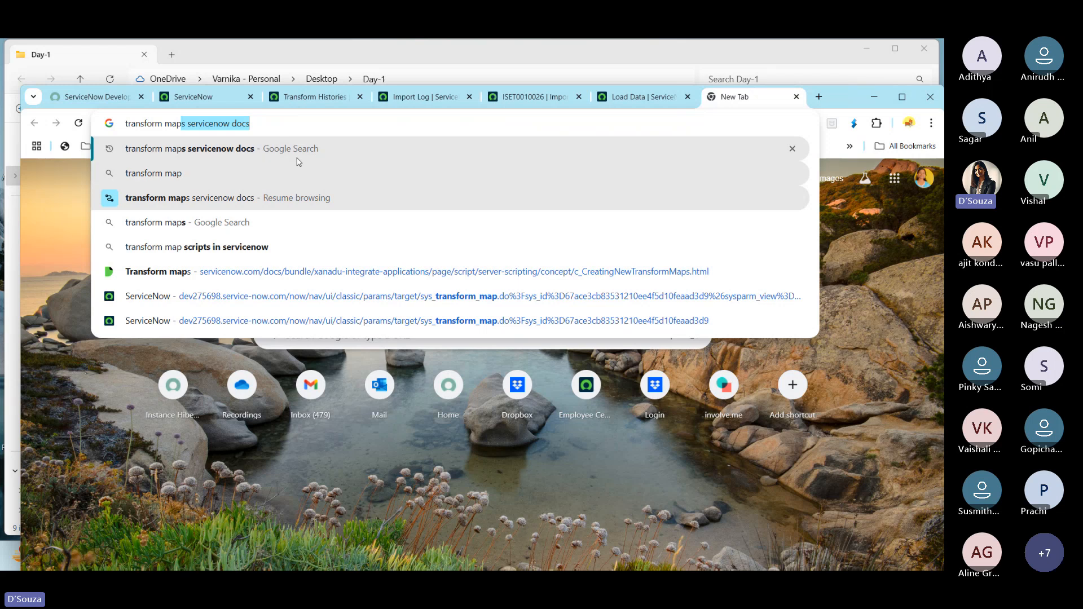
pyautogui.click(301, 149)
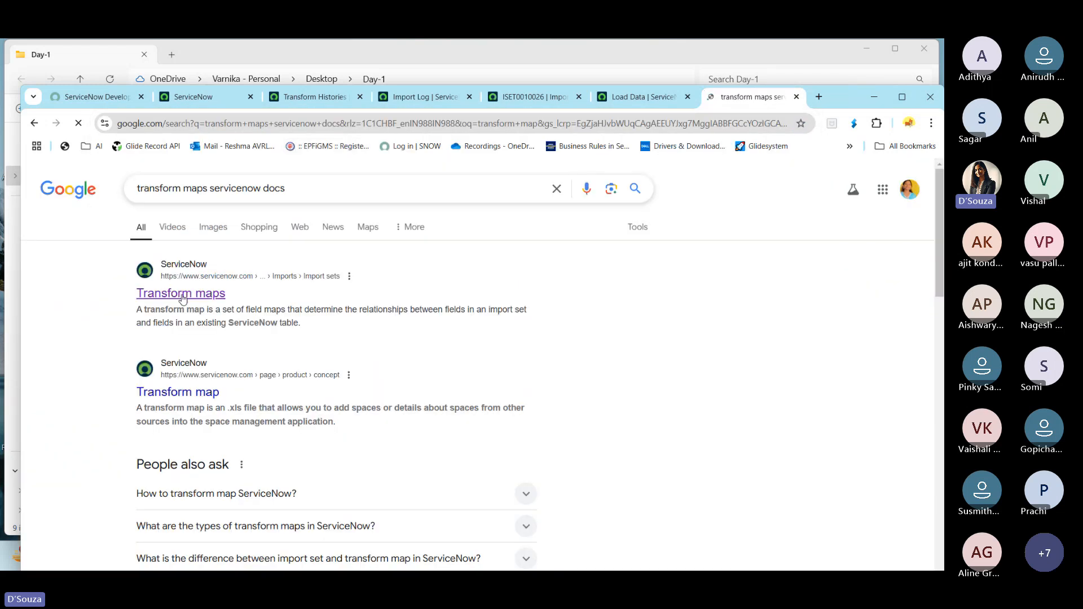
# - Open the ServiceNow Transform maps documentation page in a new tab and read its introduction
pyautogui.middleClick(182, 297)
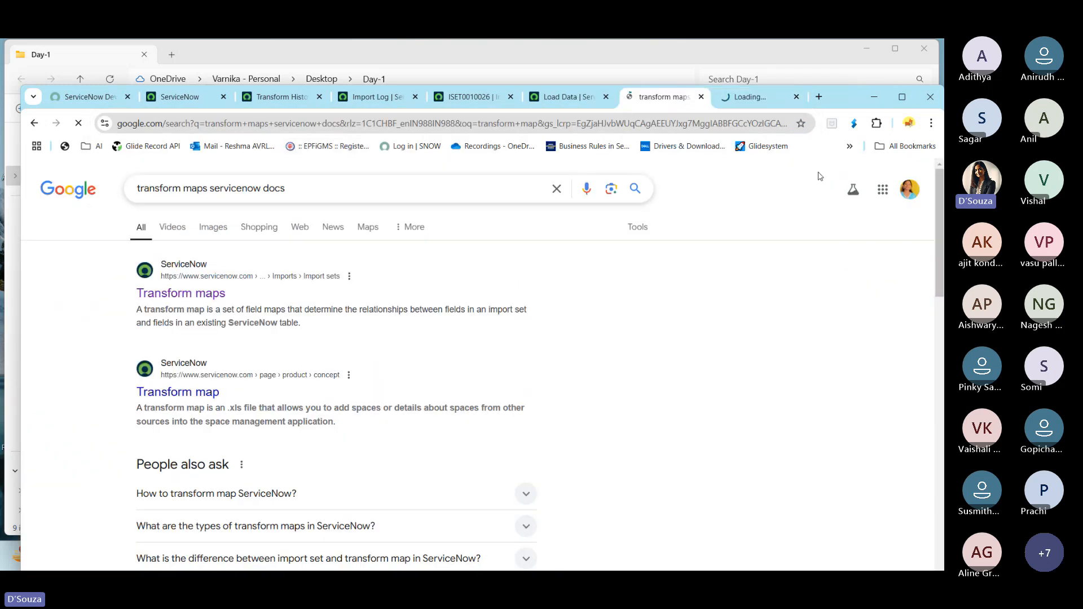
pyautogui.click(753, 99)
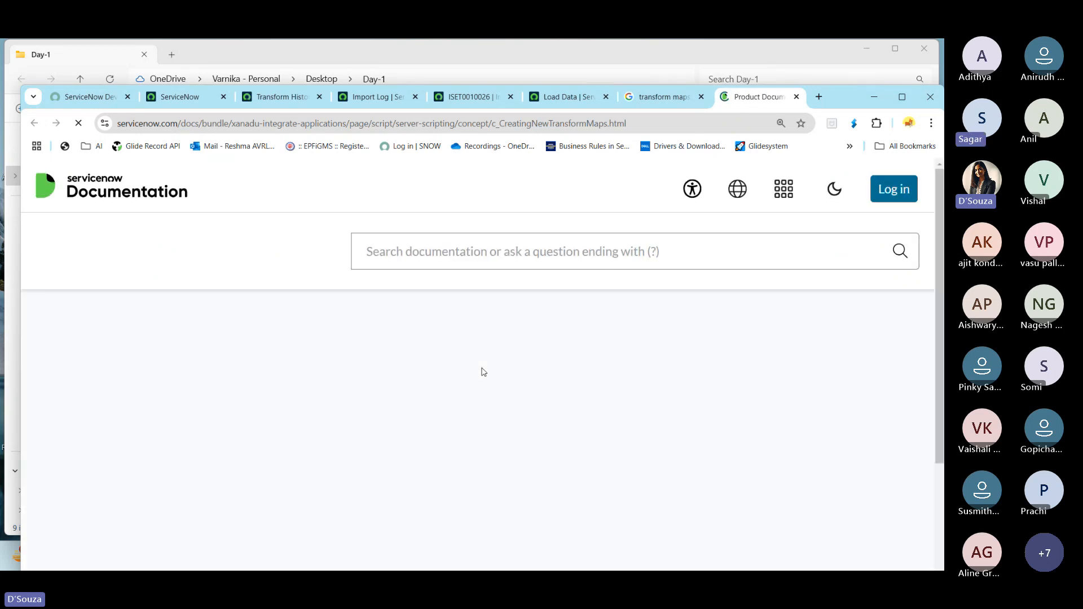
pyautogui.doubleClick(847, 96)
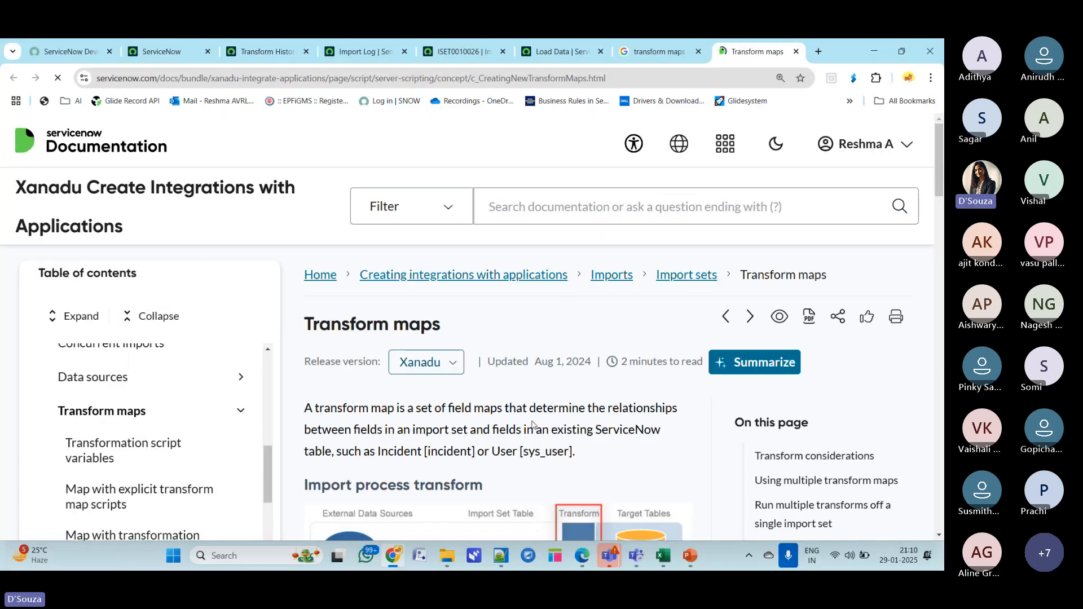
pyautogui.scroll(-5, 533, 427)
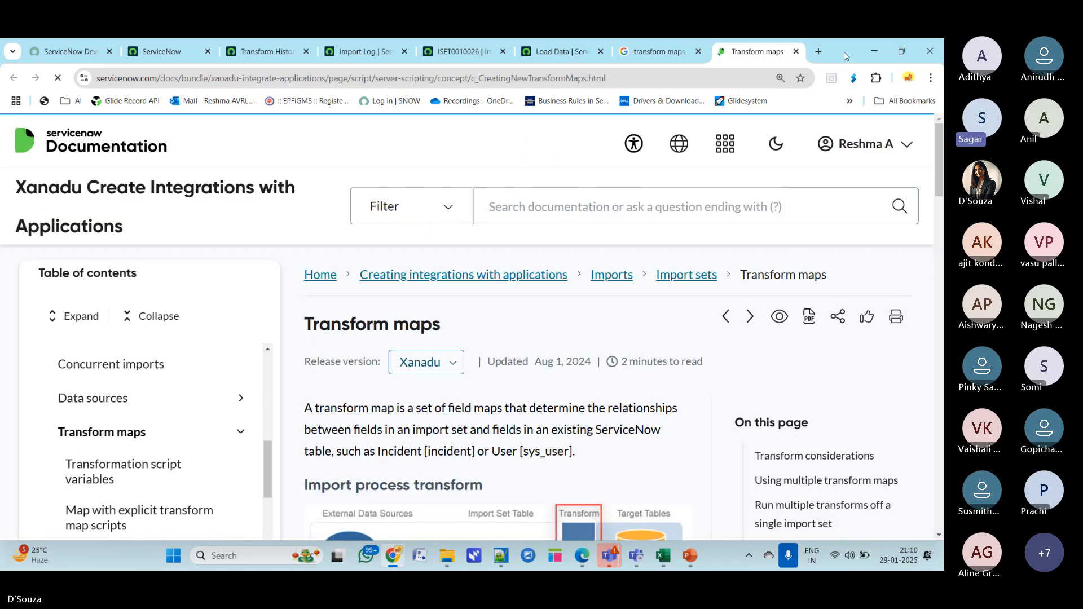
pyautogui.moveTo(842, 52); pyautogui.dragTo(845, 94)
# - Load demoimportdata.xlsx into the existing demotransform import set table and open Run Transform for the new import set
pyautogui.click(578, 94)
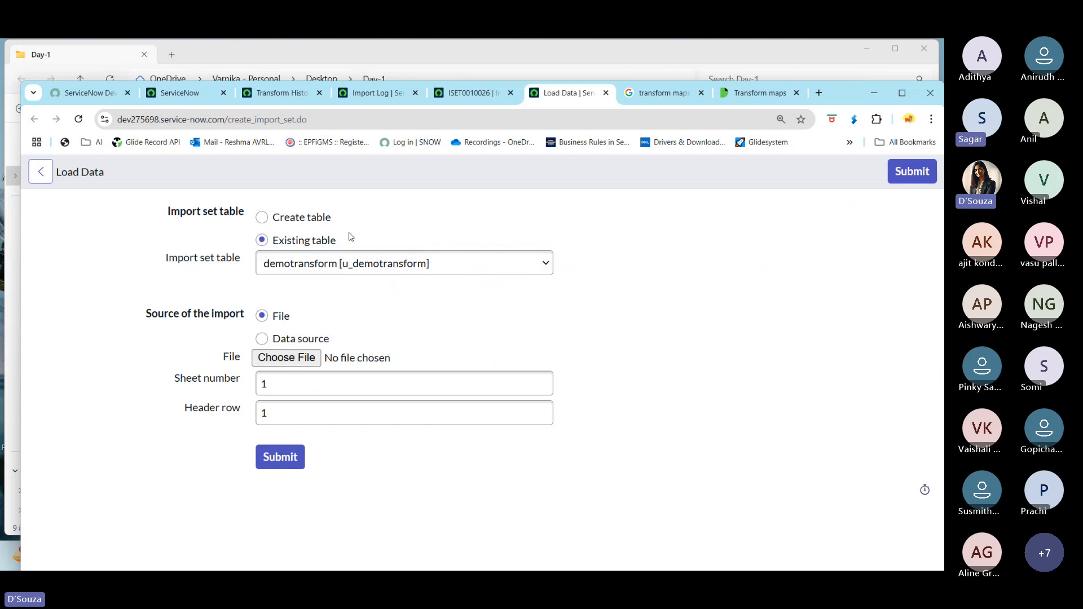
pyautogui.click(287, 358)
pyautogui.click(169, 195)
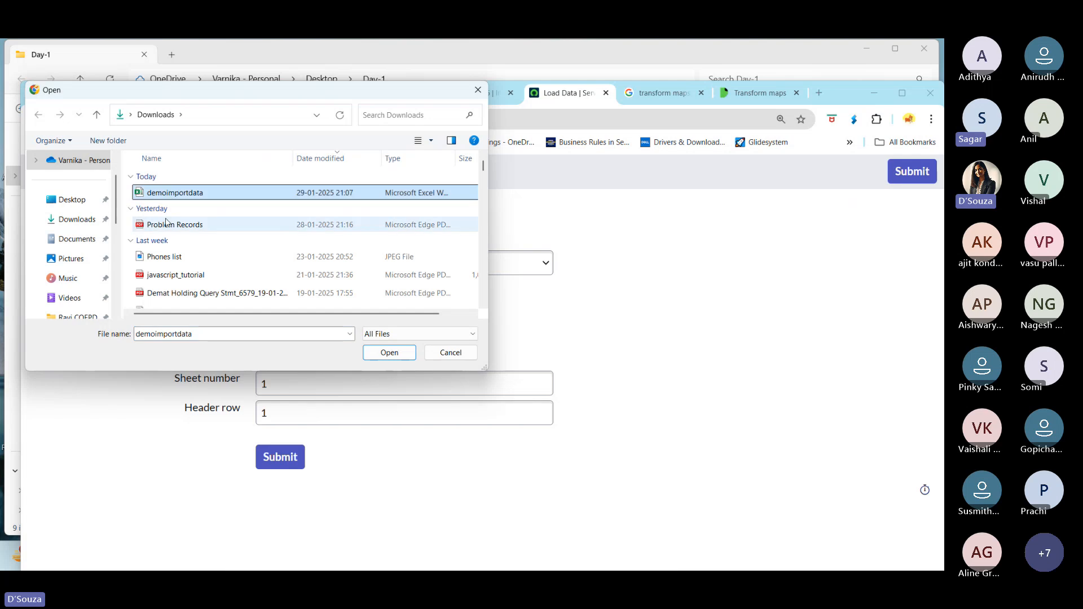
pyautogui.click(165, 225)
pyautogui.click(189, 195)
pyautogui.click(188, 227)
pyautogui.click(190, 194)
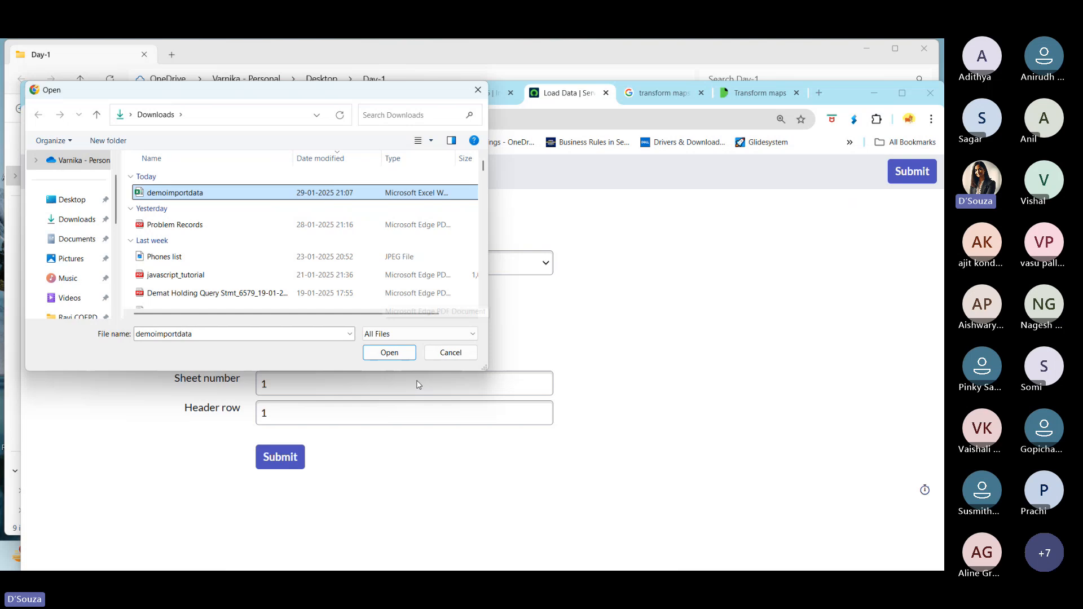
pyautogui.click(397, 352)
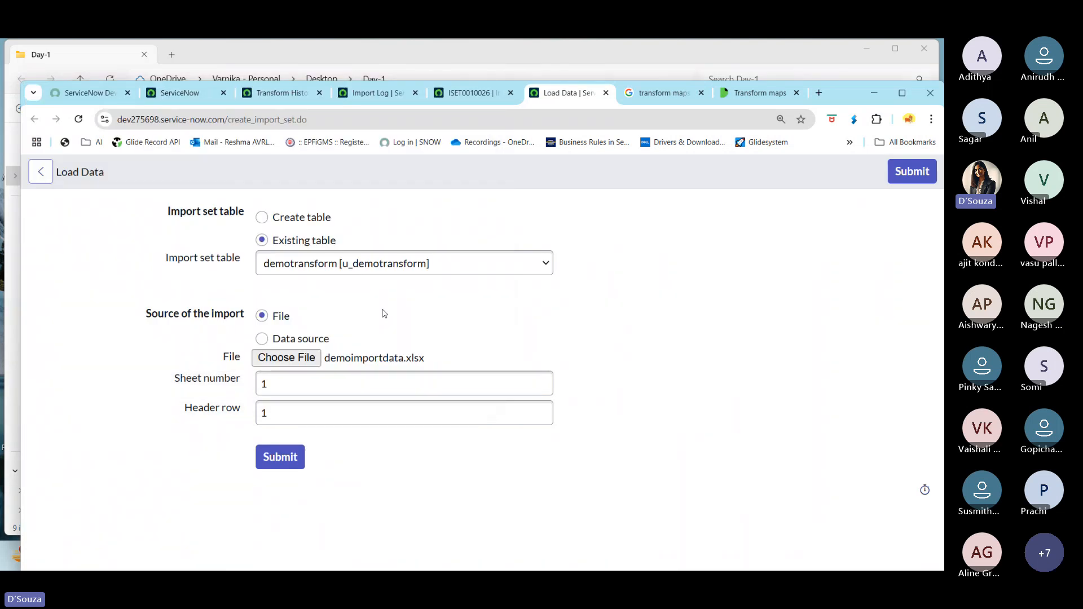
pyautogui.click(281, 457)
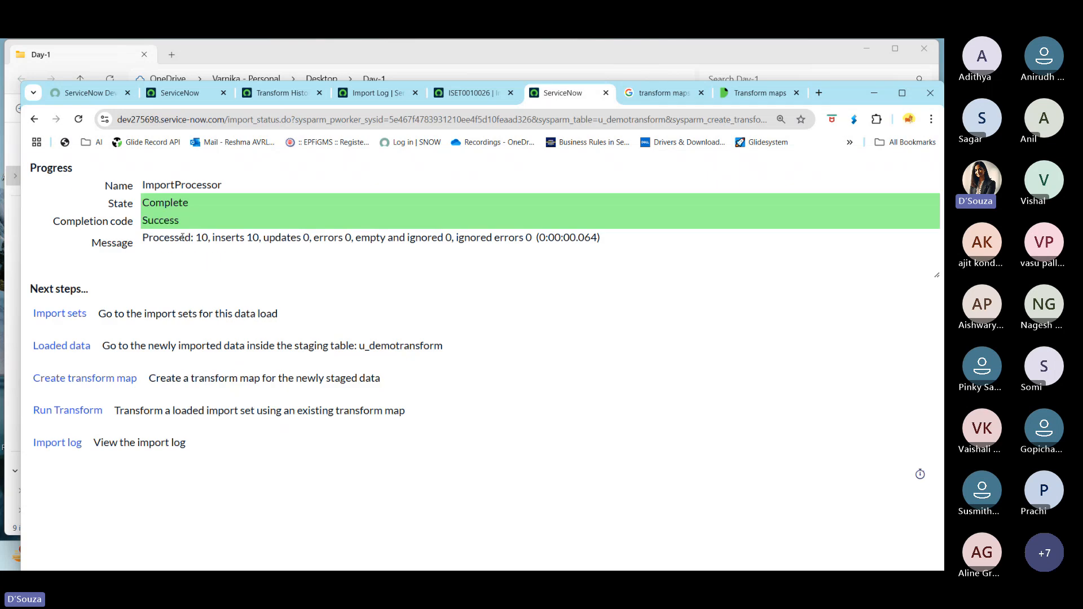
pyautogui.click(79, 412)
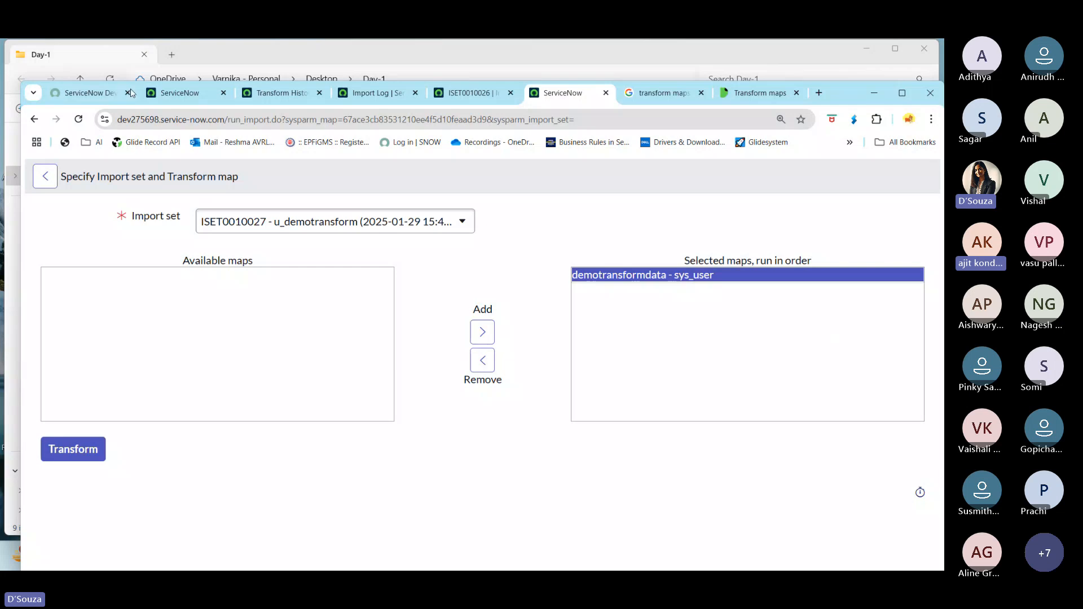
# - Search the navigator for transform maps and open the System LDAP Transform Maps list in a new tab
pyautogui.click(186, 94)
pyautogui.click(95, 175)
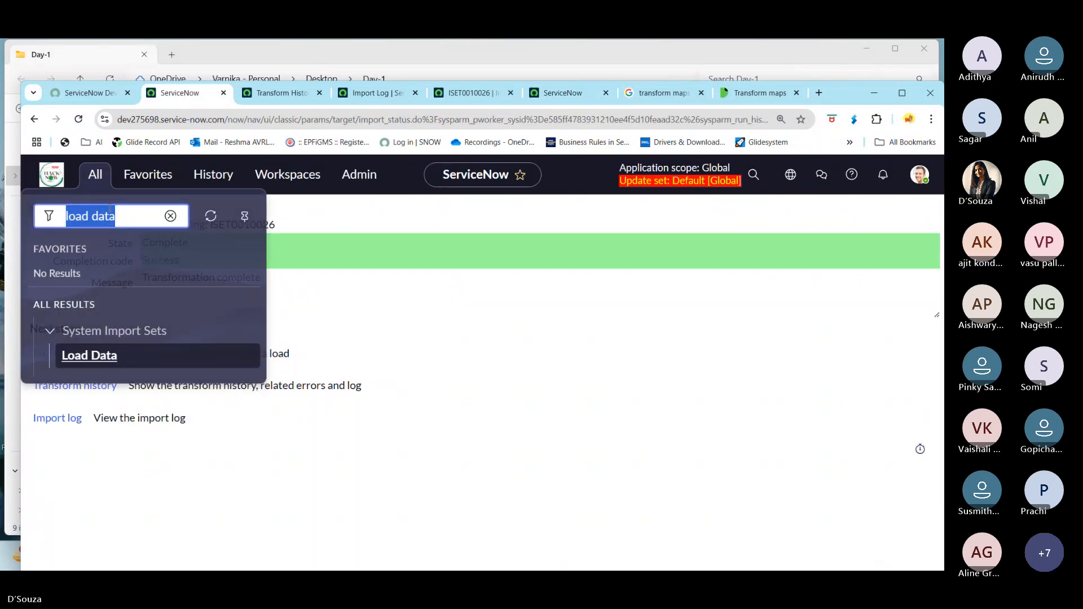
pyautogui.write('trans')
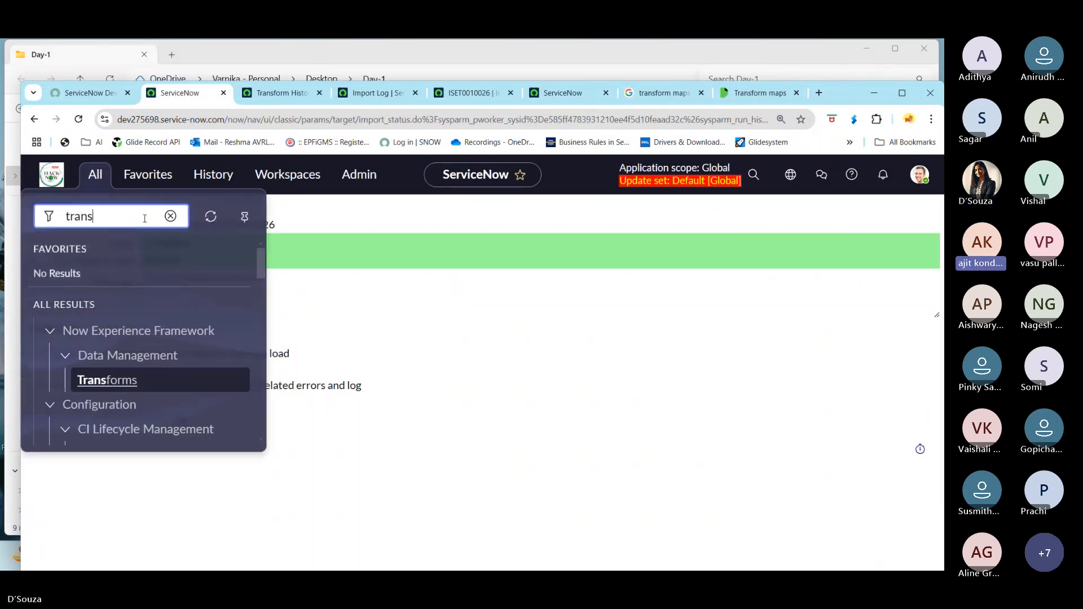
pyautogui.write('form maps')
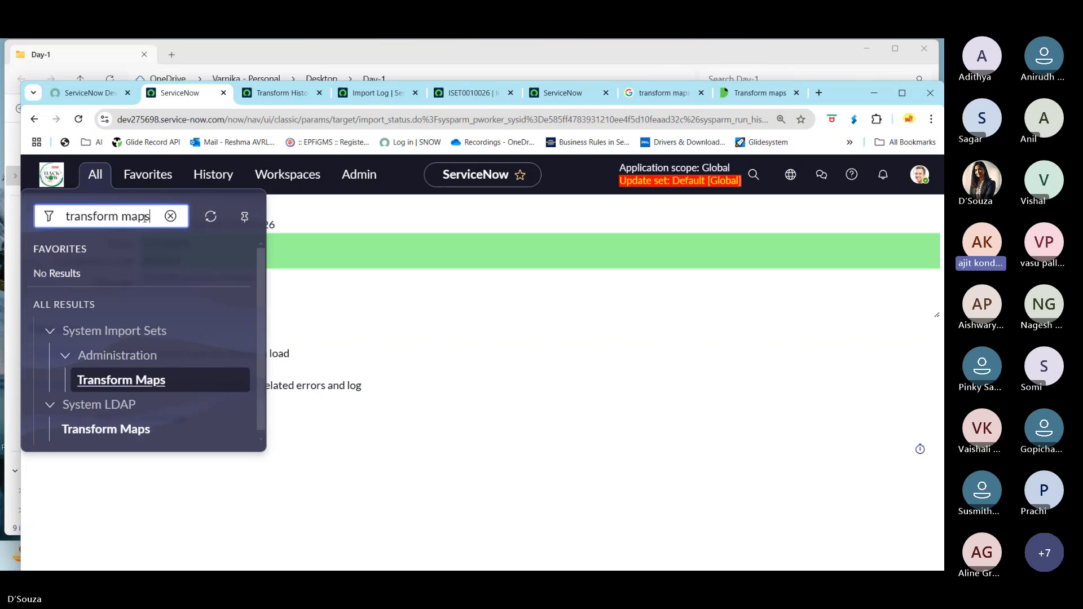
pyautogui.scroll(-1, 137, 440)
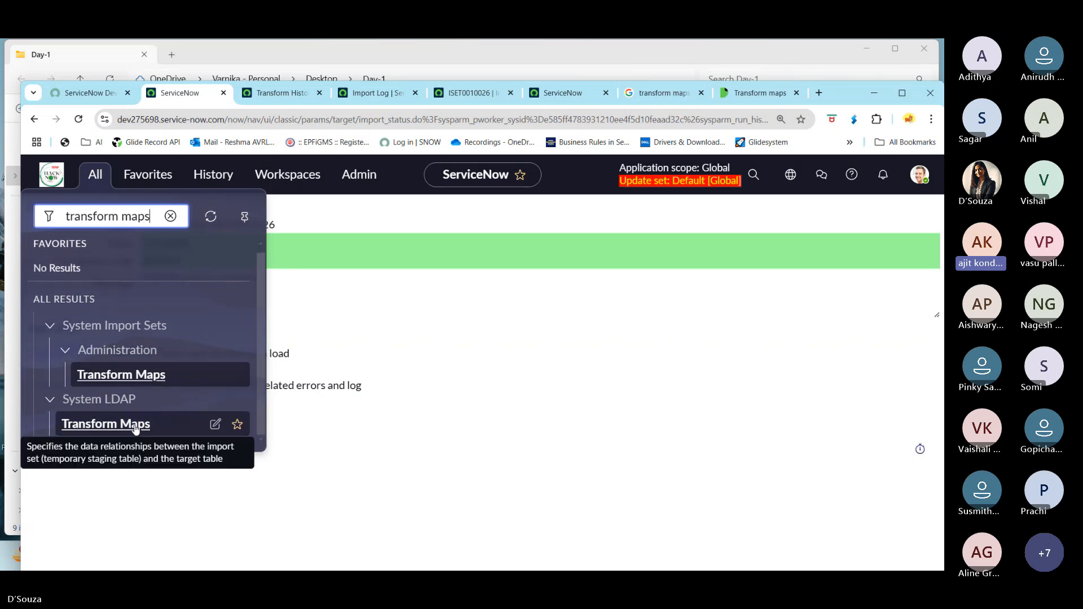
pyautogui.keyDown('ctrl'); pyautogui.click(133, 428); pyautogui.keyUp('ctrl')
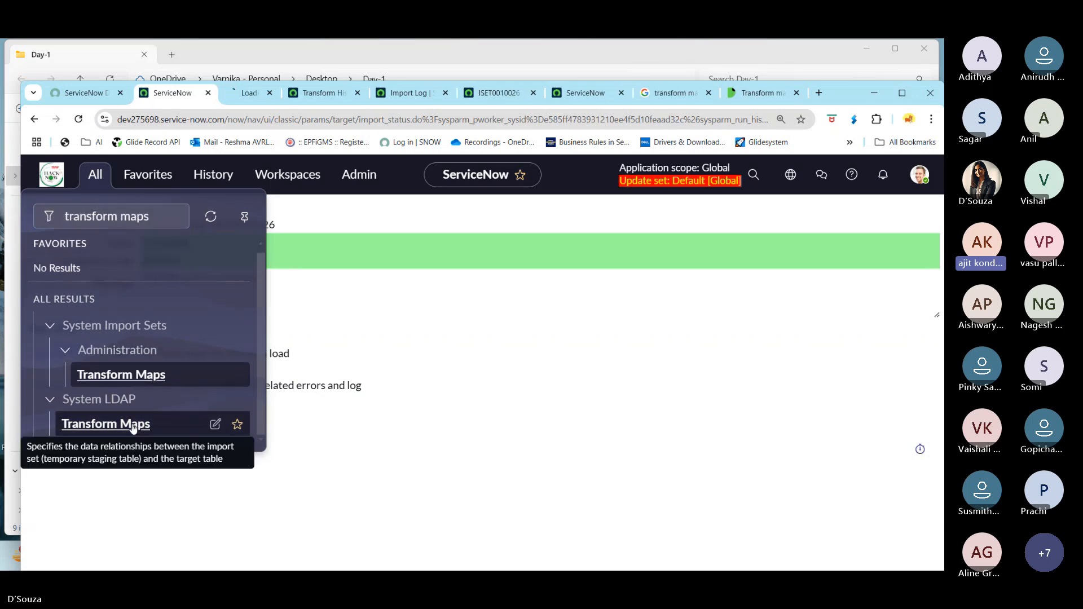
pyautogui.click(256, 94)
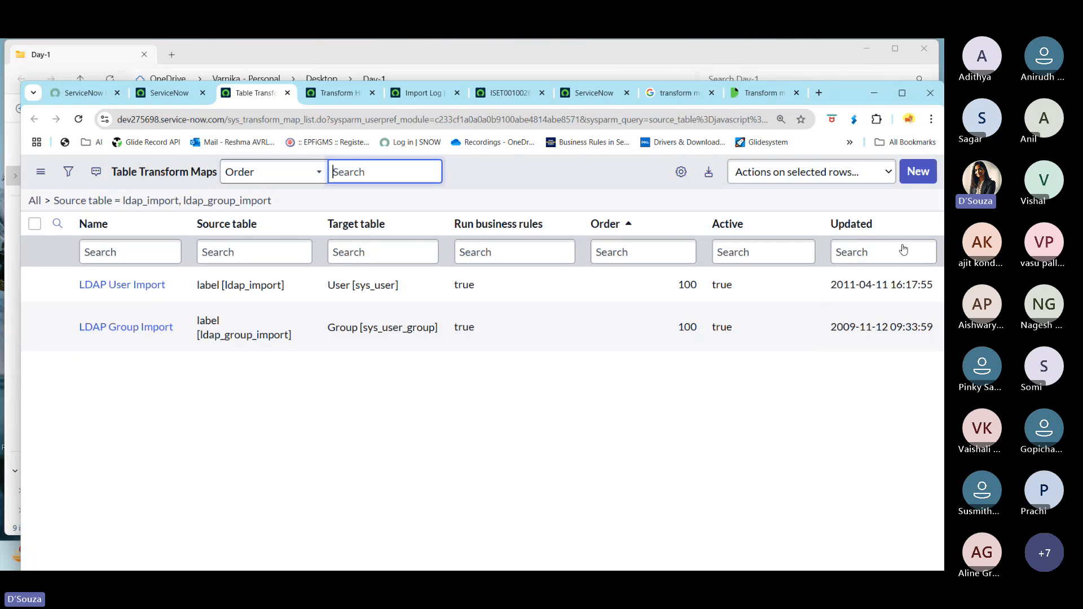